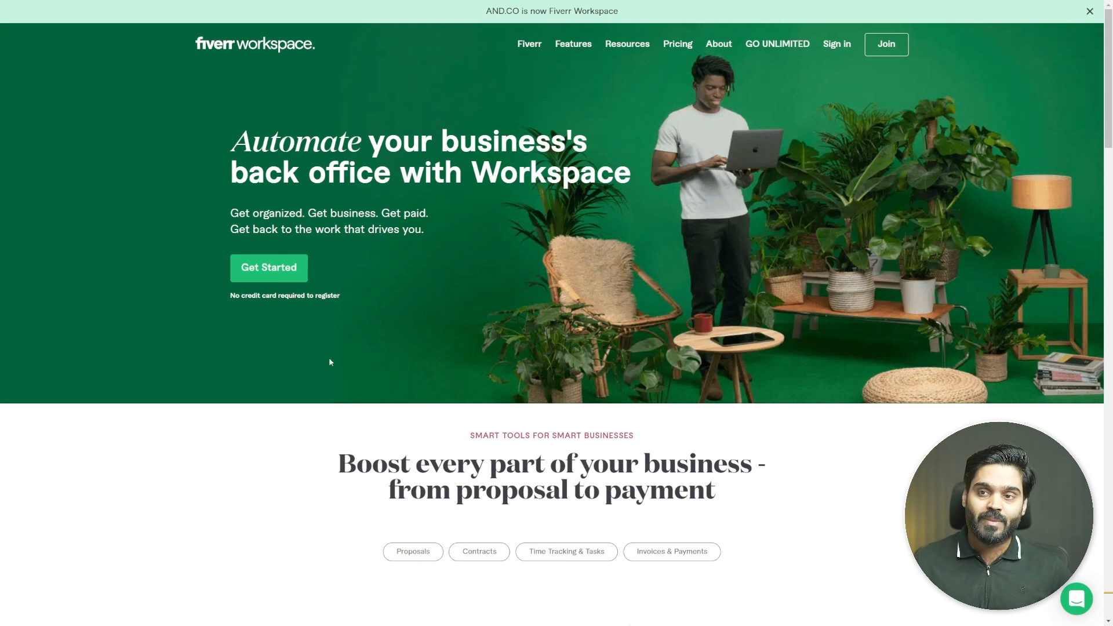
- Read down the Fiverr Workspace page, highlighting the On-point proposals heading
scroll(186, 528, down, 1)
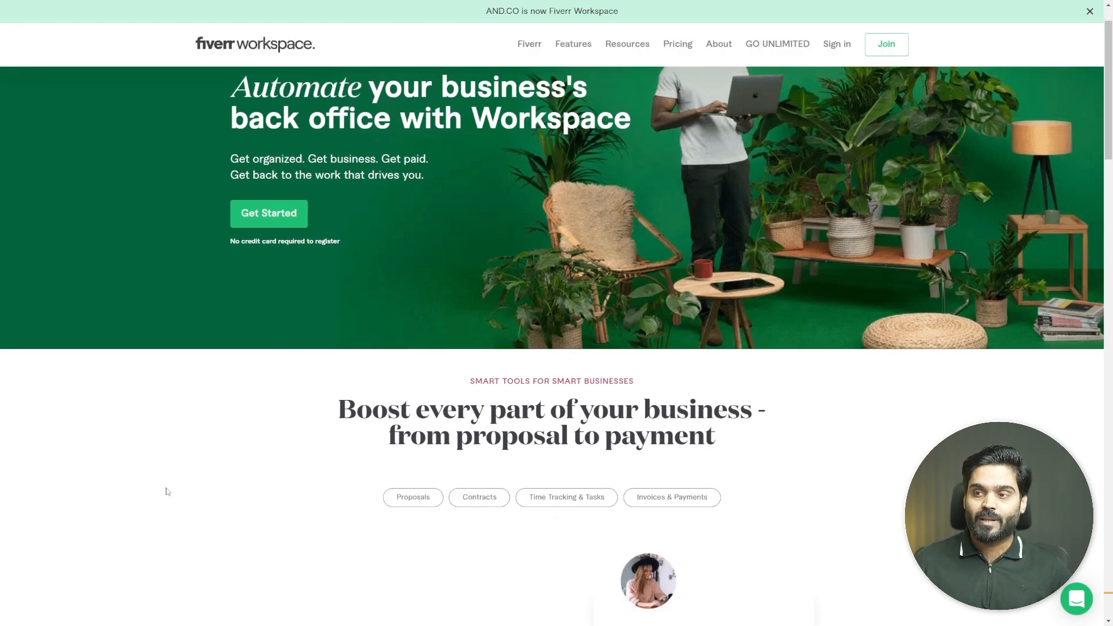
scroll(165, 481, down, 7)
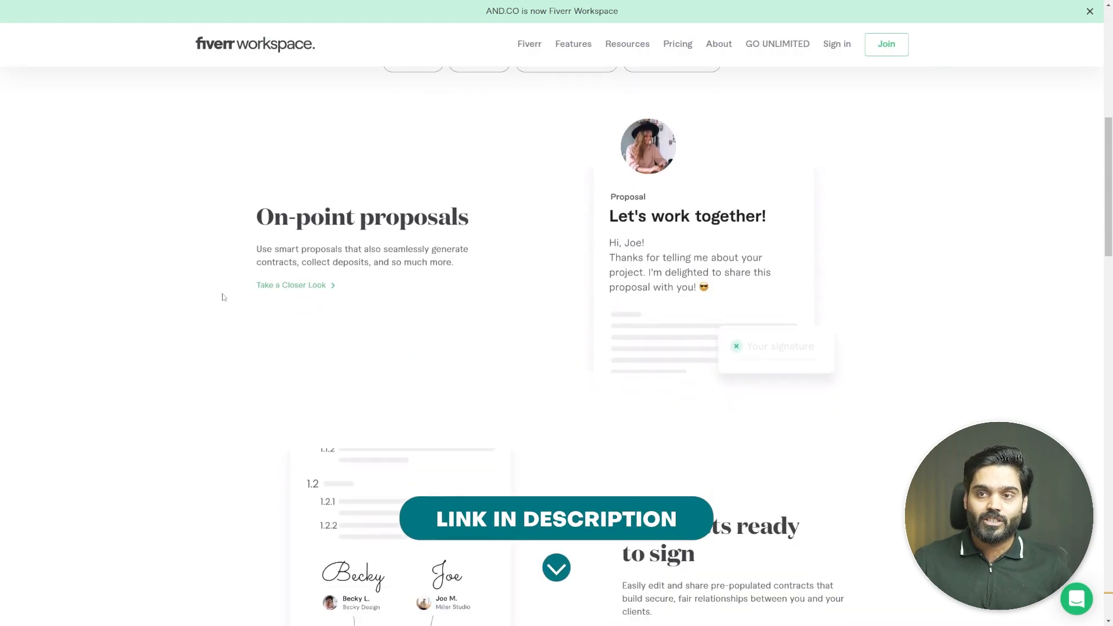
drag(253, 227, 475, 221)
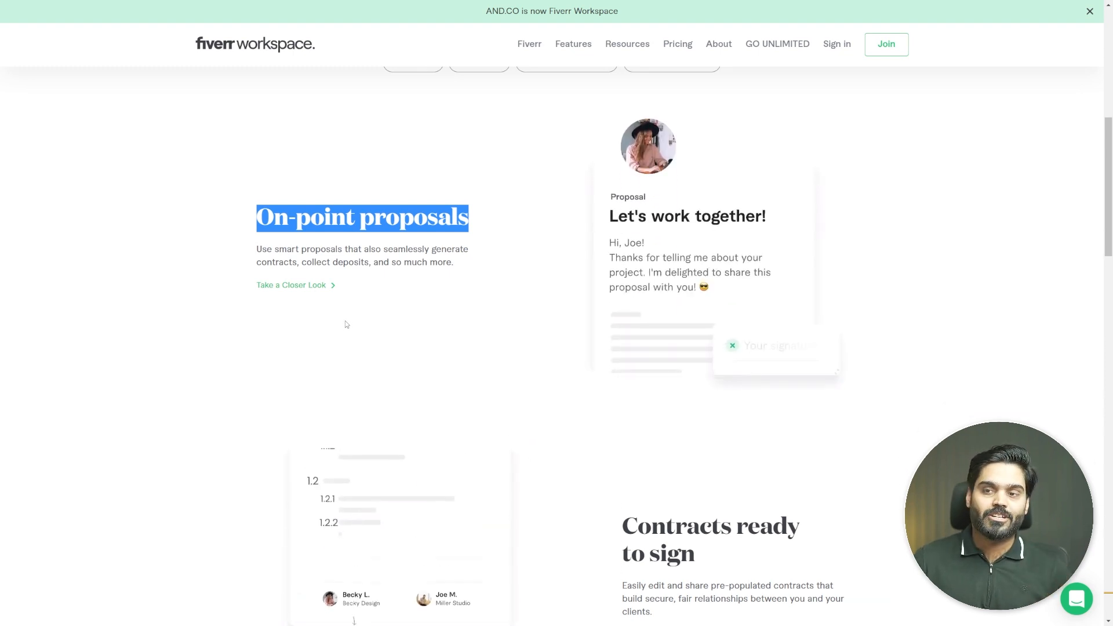
scroll(346, 323, down, 4)
drag(623, 307, 696, 343)
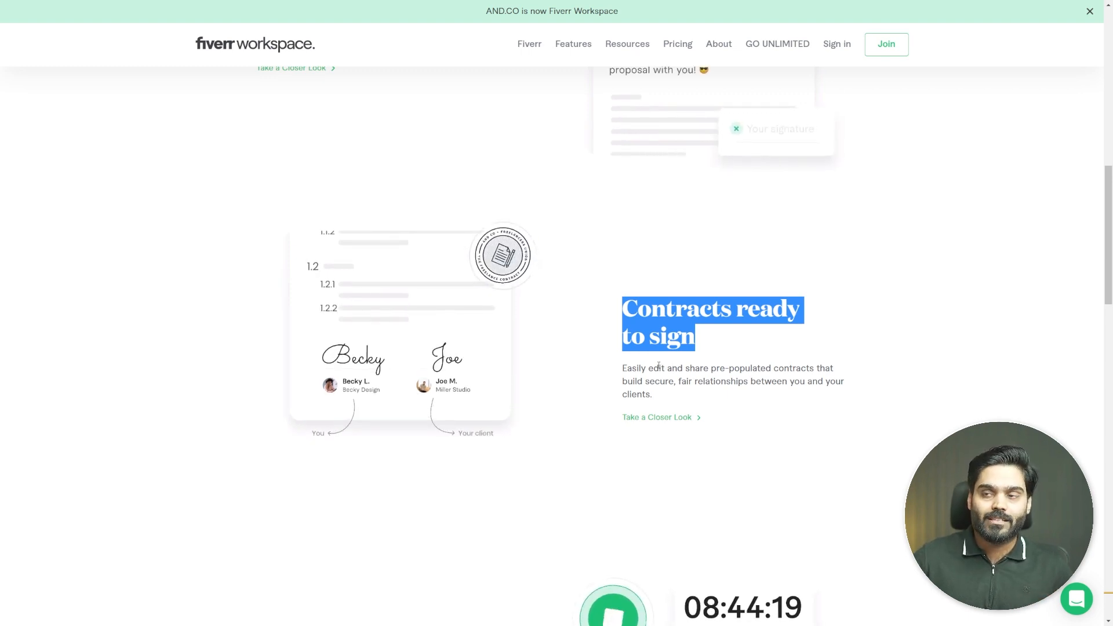
- Open the 'Please Confirm Your Email' message in Gmail and confirm the account's email address
scroll(659, 366, down, 5)
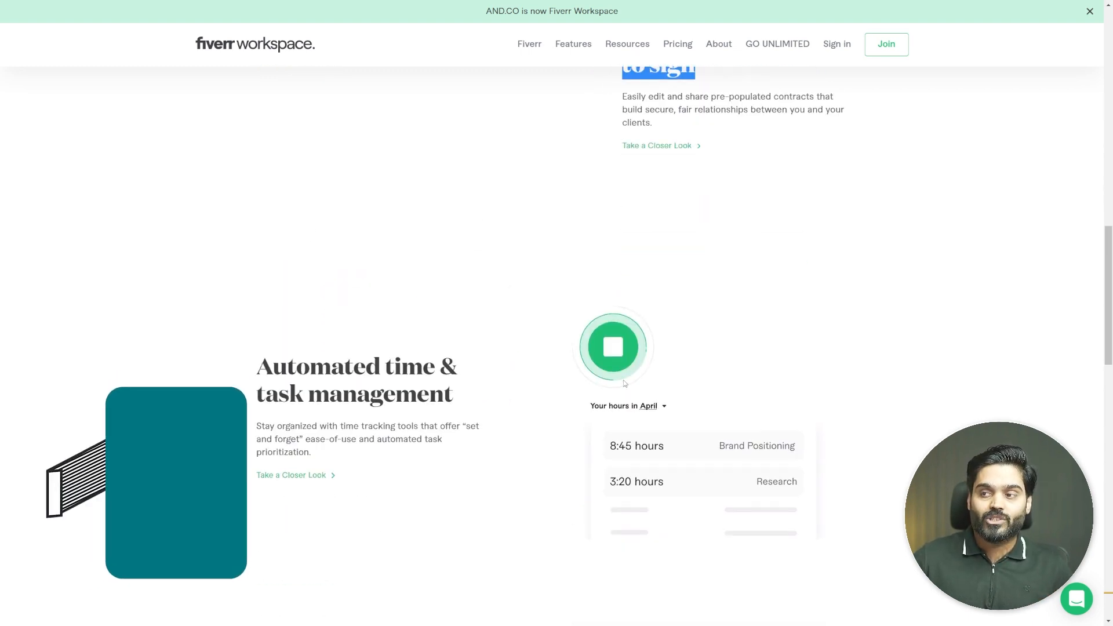
scroll(625, 384, down, 2)
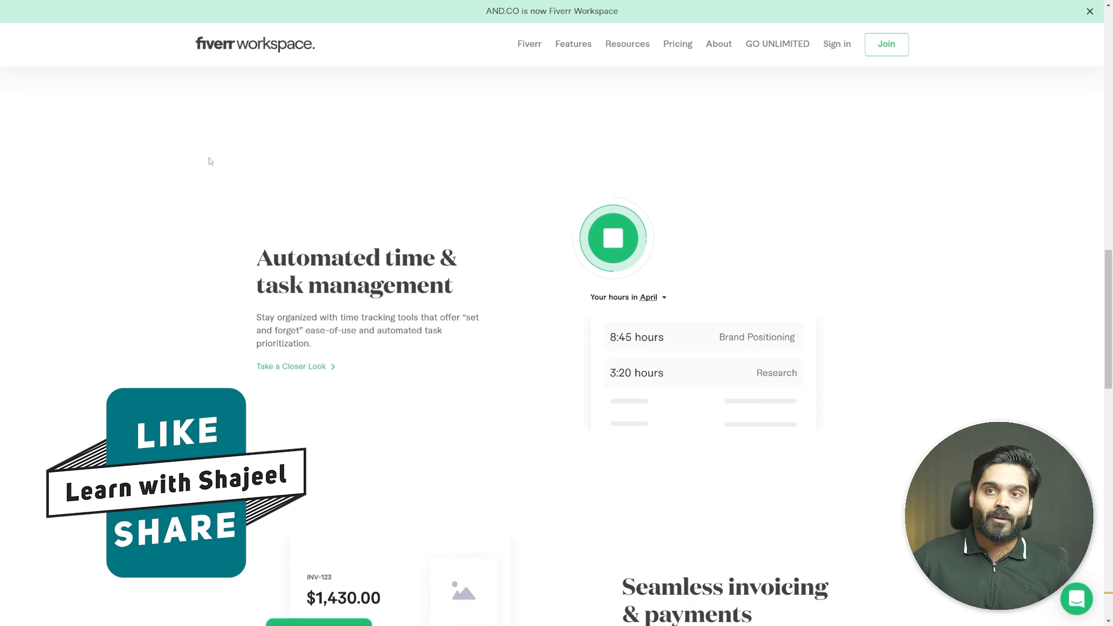
scroll(489, 383, down, 5)
scroll(488, 383, down, 4)
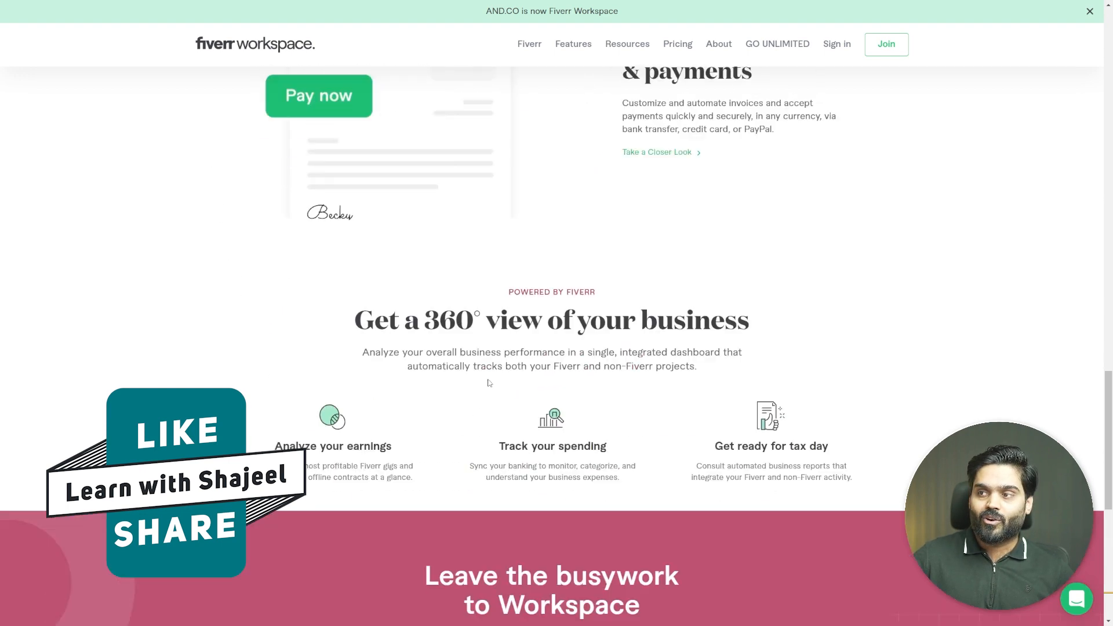
scroll(400, 386, up, 3)
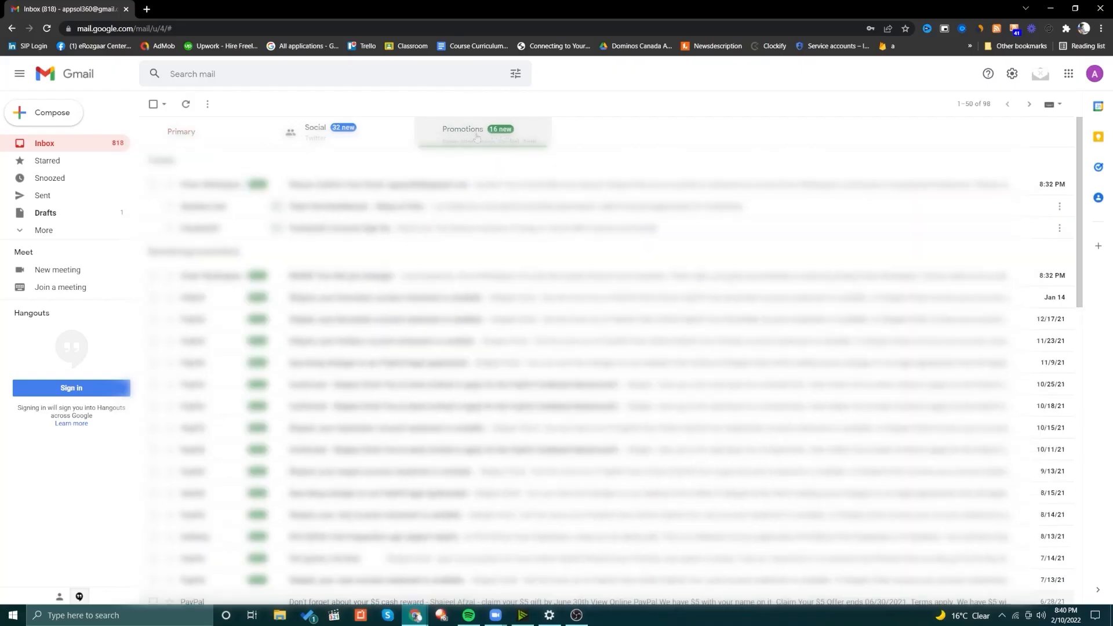
click(211, 192)
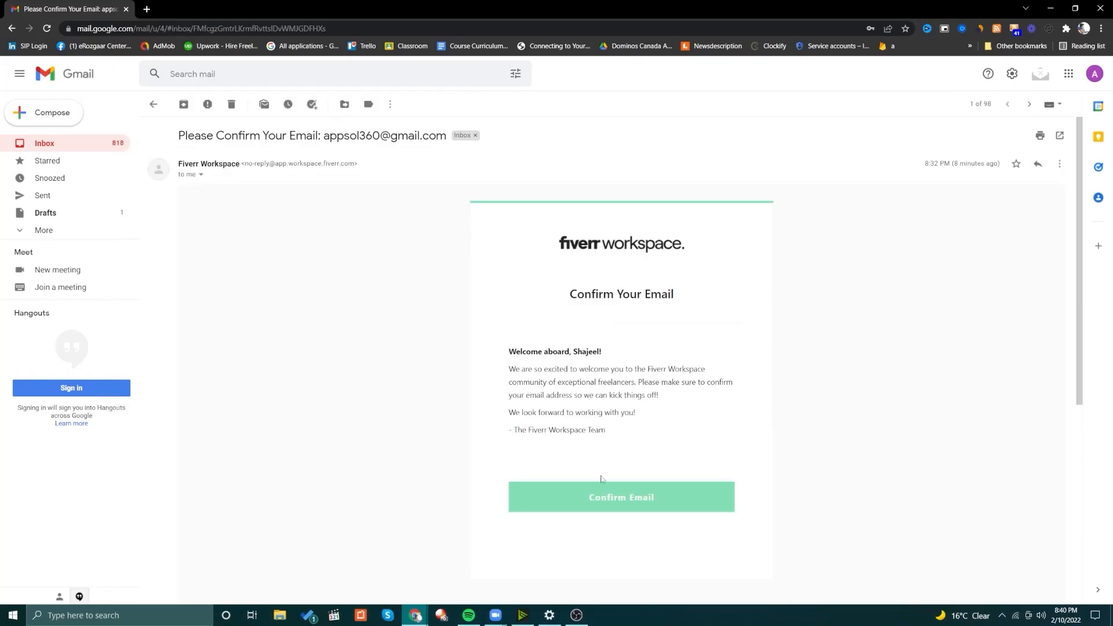
click(611, 507)
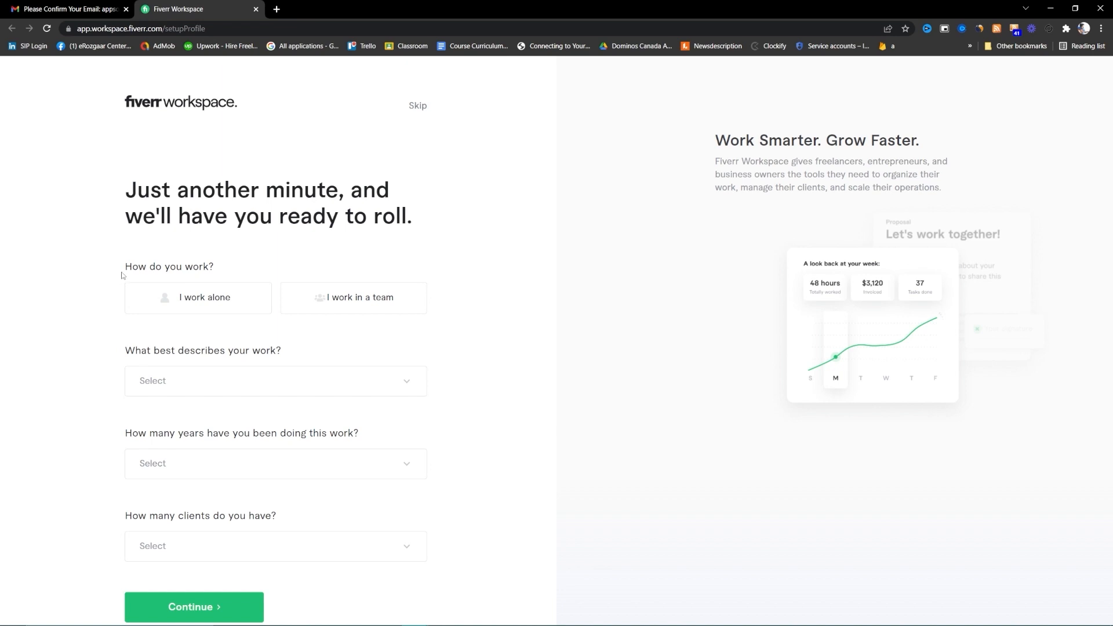
- Submit the profile answers: working in a team, Developer, Expert (6+ years), 10+ clients
click(330, 306)
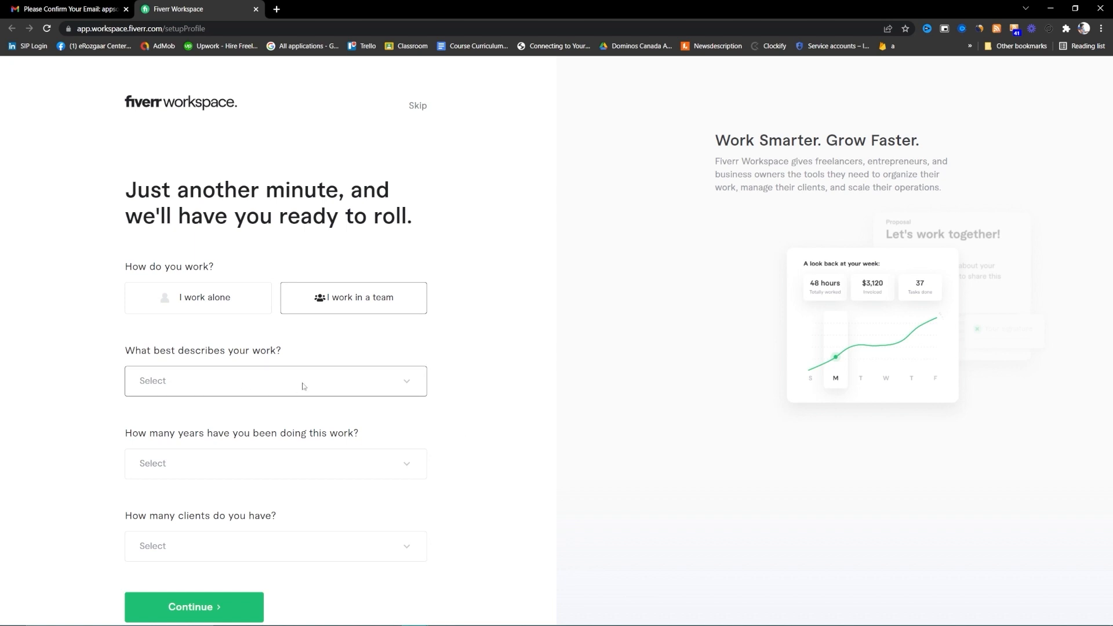
click(340, 384)
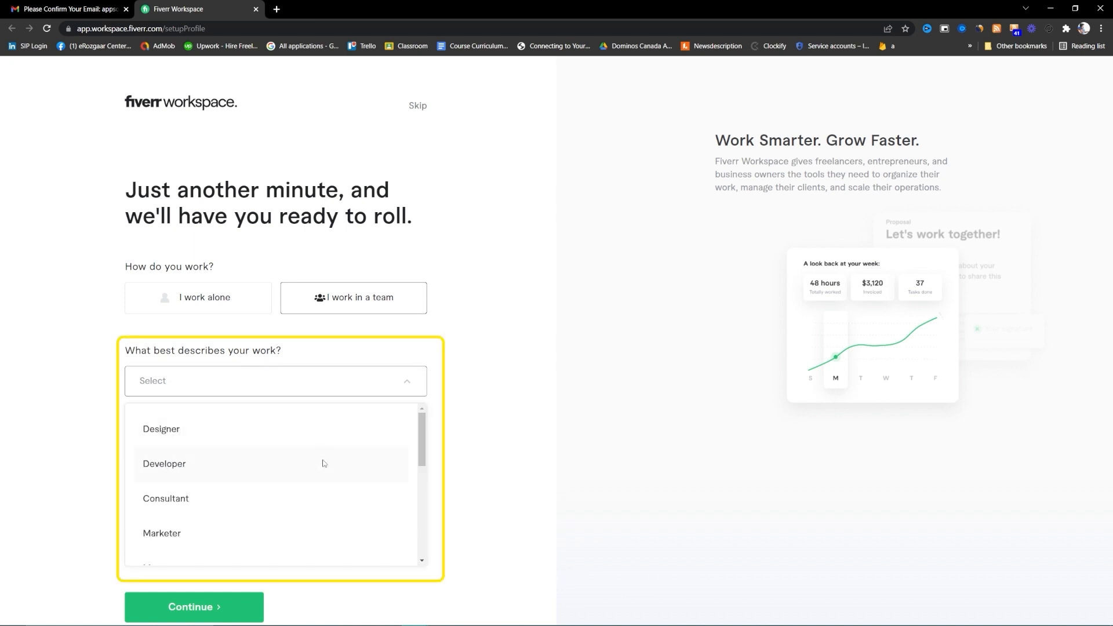
click(317, 474)
scroll(338, 465, down, 1)
click(385, 427)
click(304, 554)
click(302, 428)
click(547, 483)
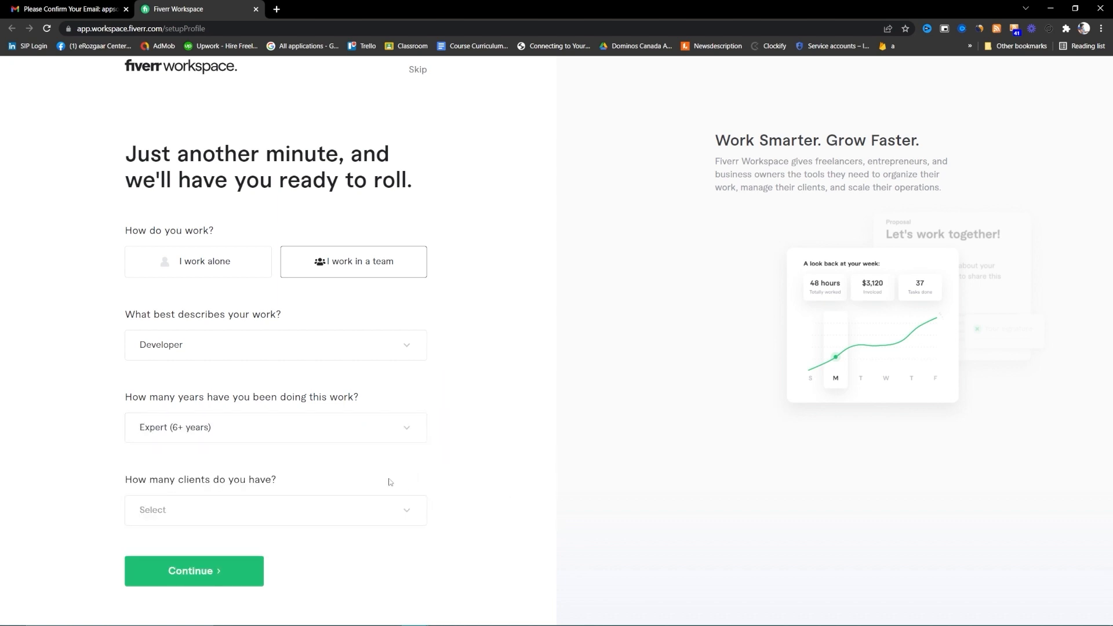
click(361, 509)
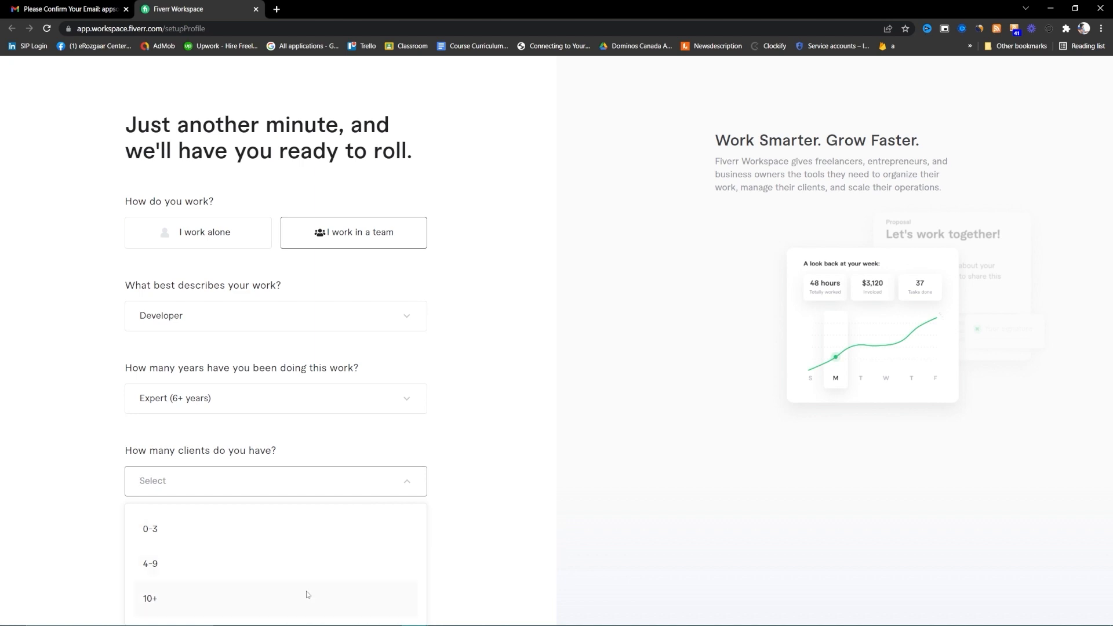
click(316, 594)
click(219, 573)
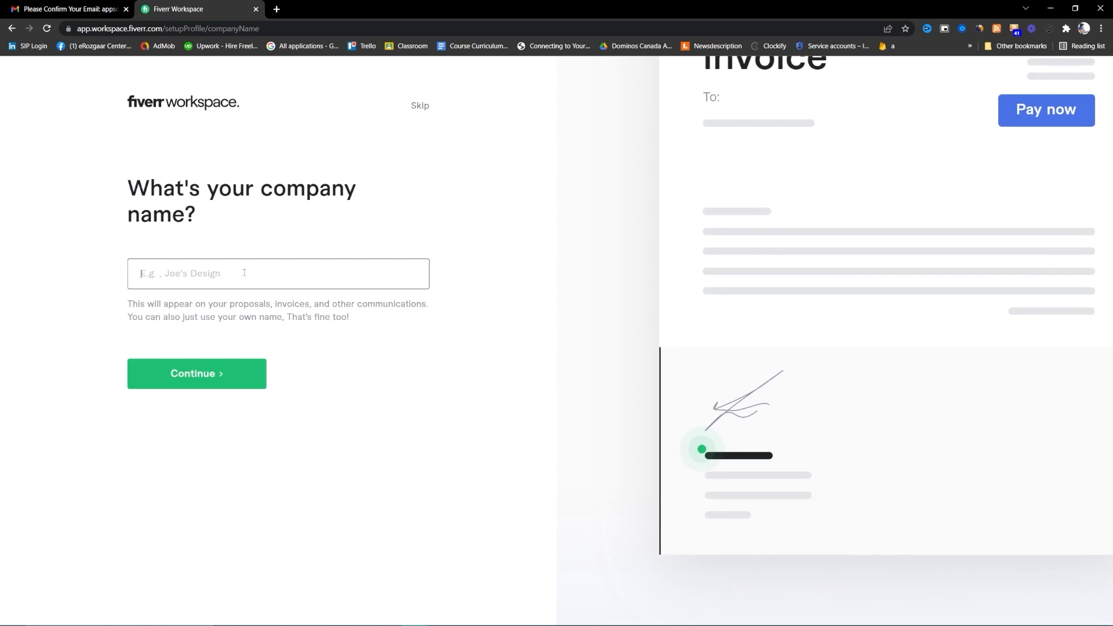
- Enter AppSol360 as the company name and submit it
text(Ap)
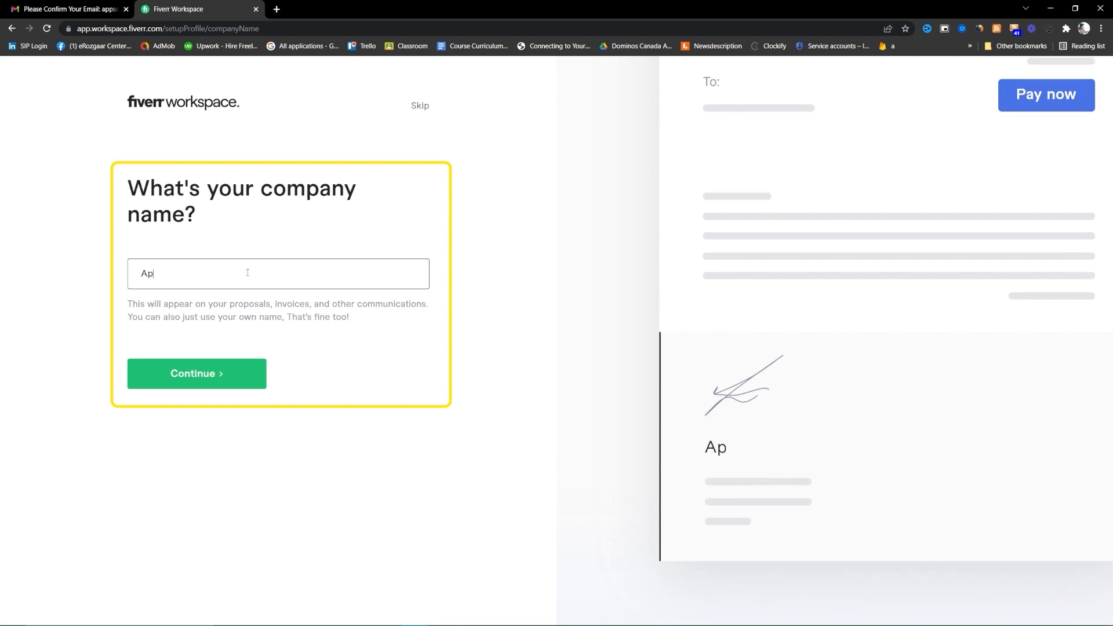
text(pSll 3)
key(BackSpace)
key(BackSpace)
text(360)
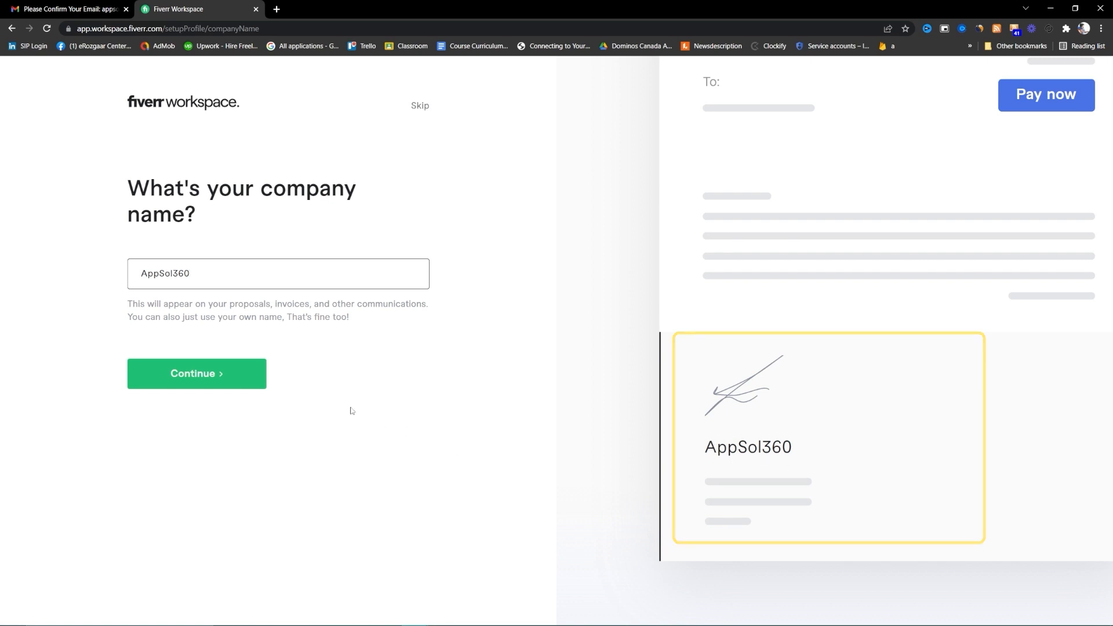
click(206, 387)
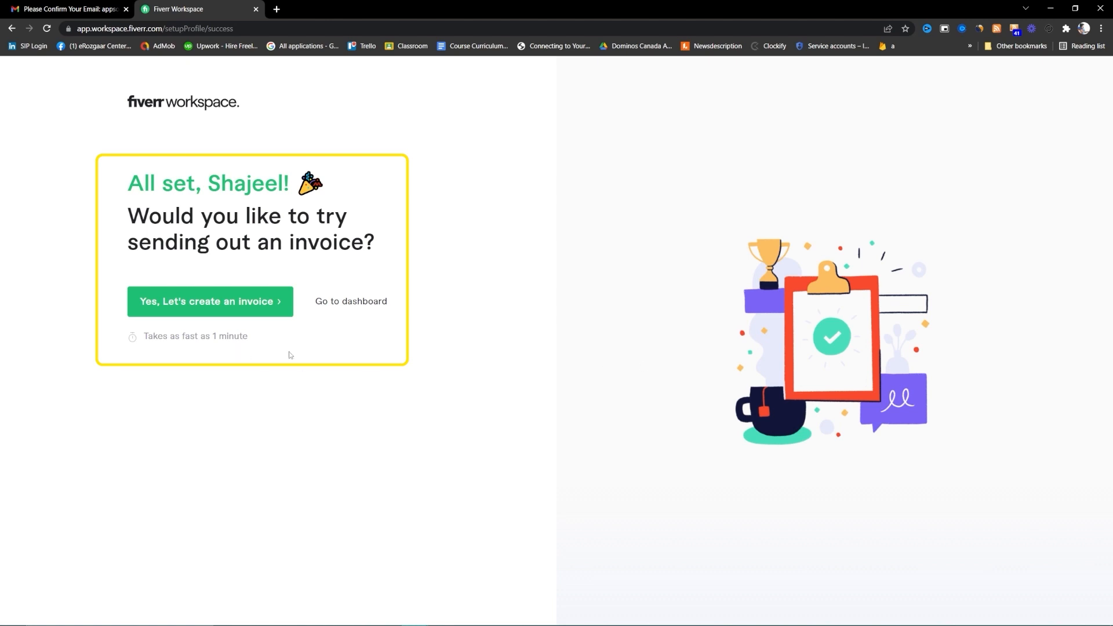
- Start a first invoice with the client's name and e-mail address, then continue to services
click(257, 303)
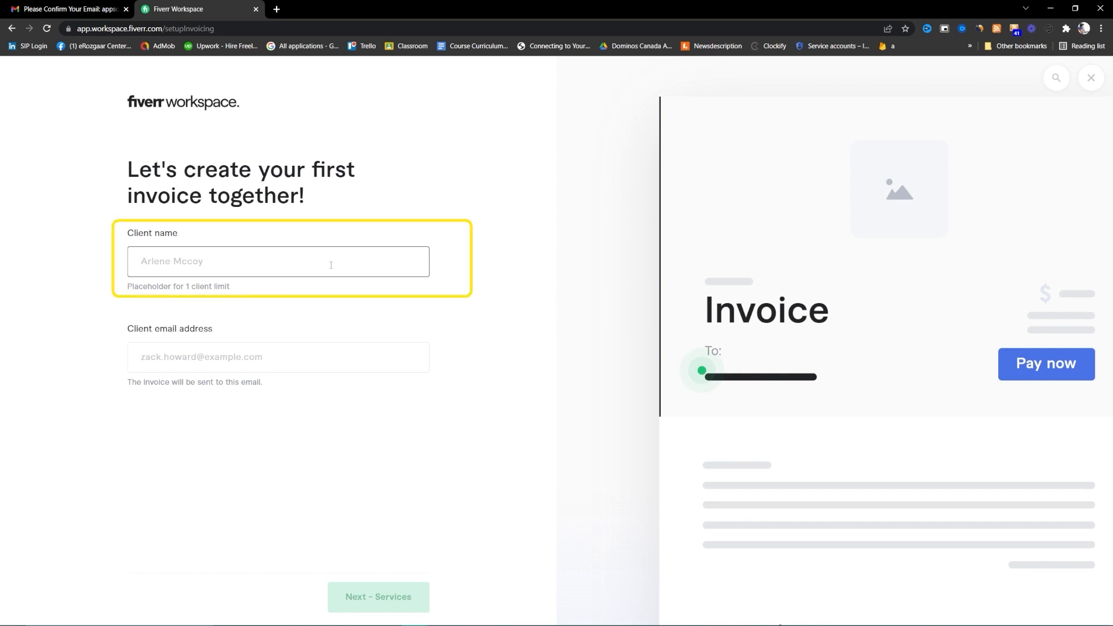
text(Dm)
key(BackSpace)
text(on)
key(BackSpace)
text(mnic)
text(nic)
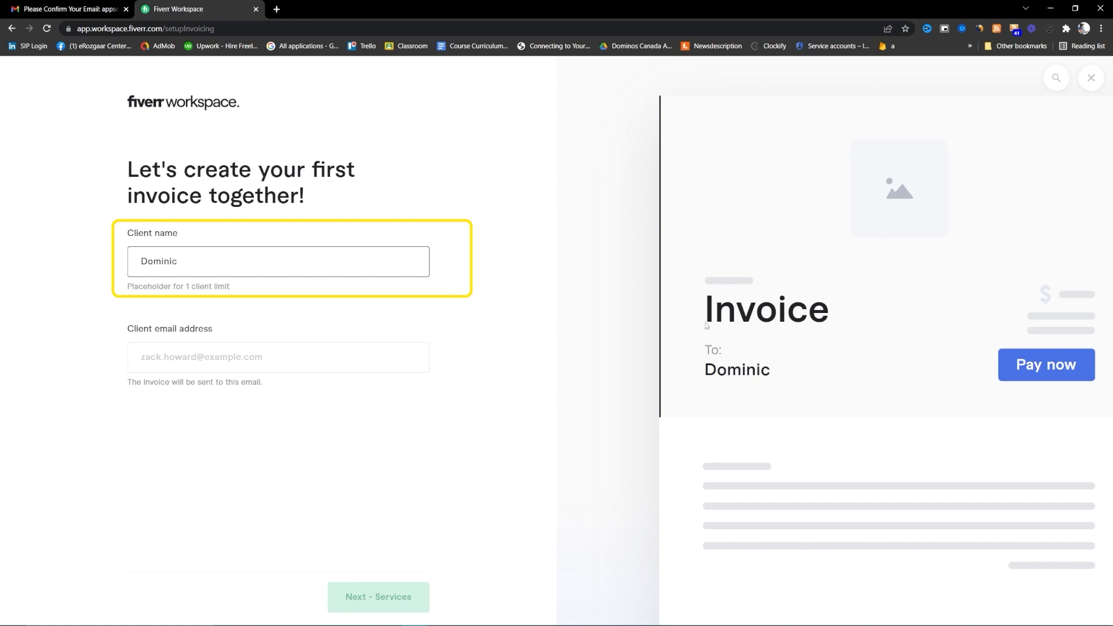
click(270, 354)
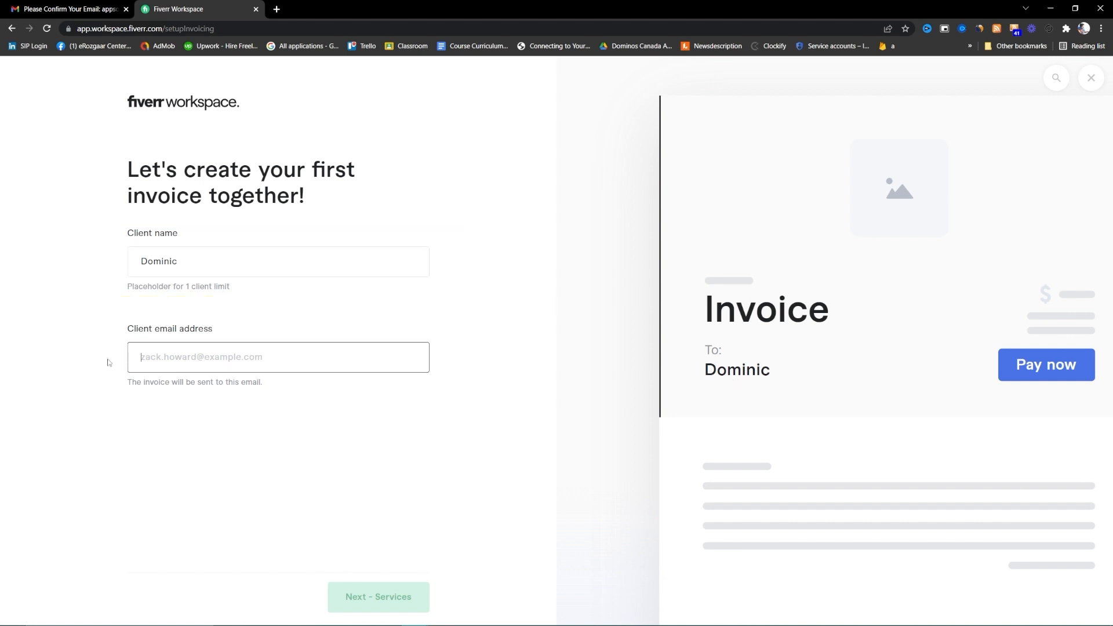
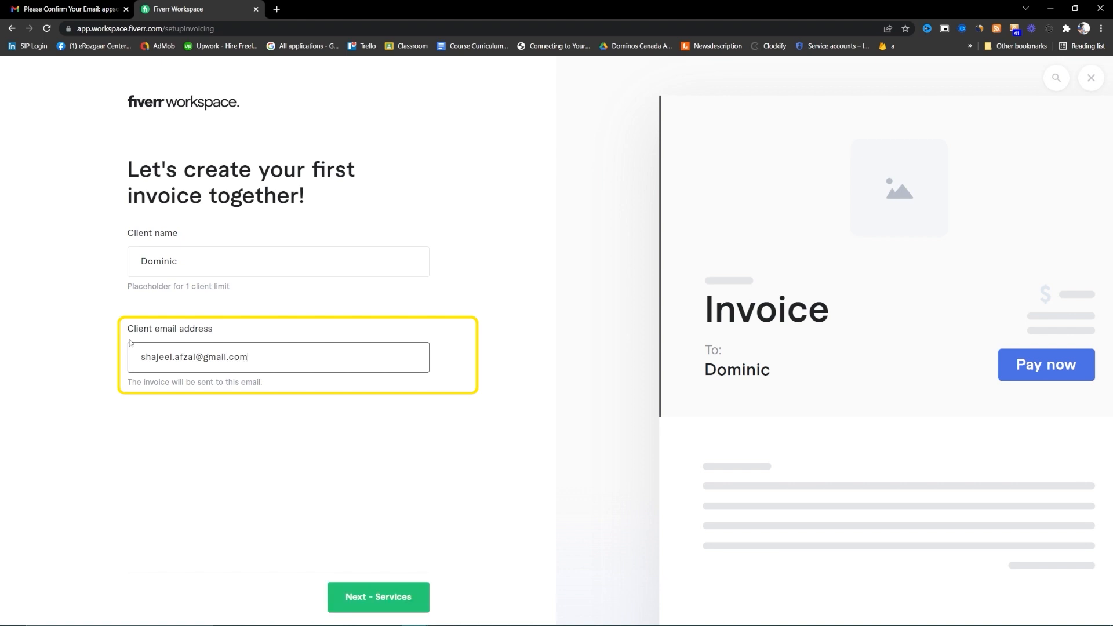
key(Tab)
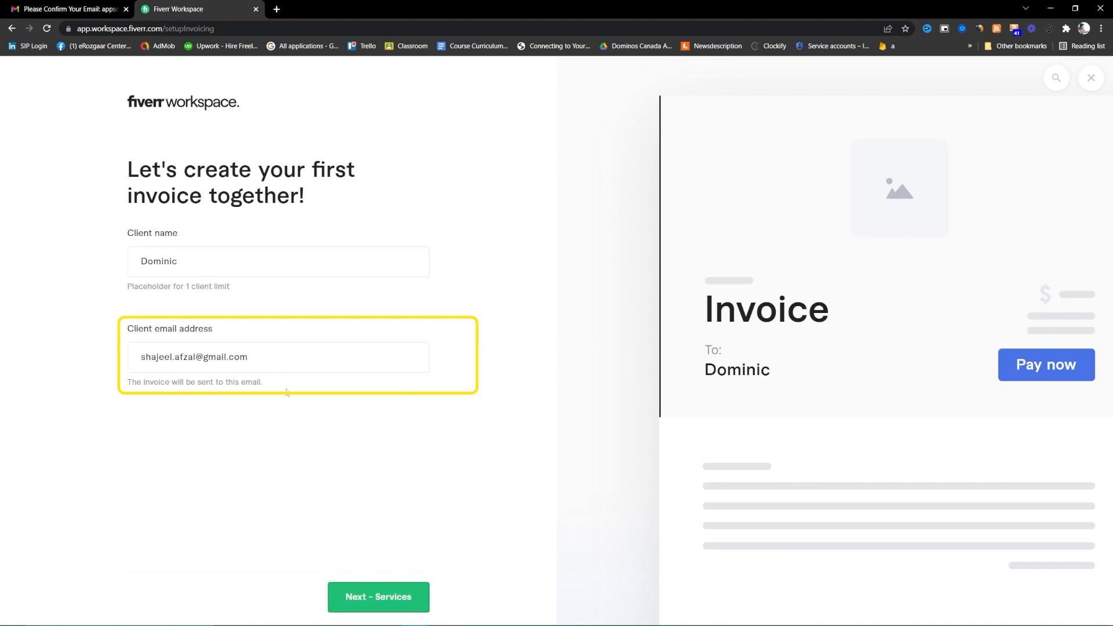
click(396, 598)
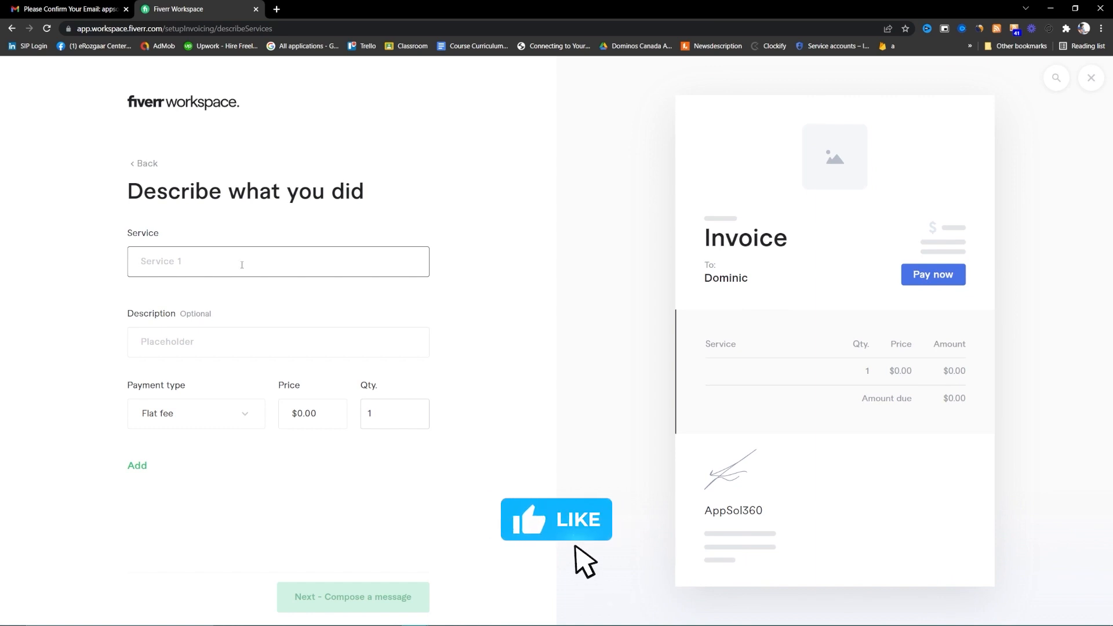
- Name the service 'Mobile Apps Development Services' and describe converting the Figma into Android and iOS apps
text(Mobile)
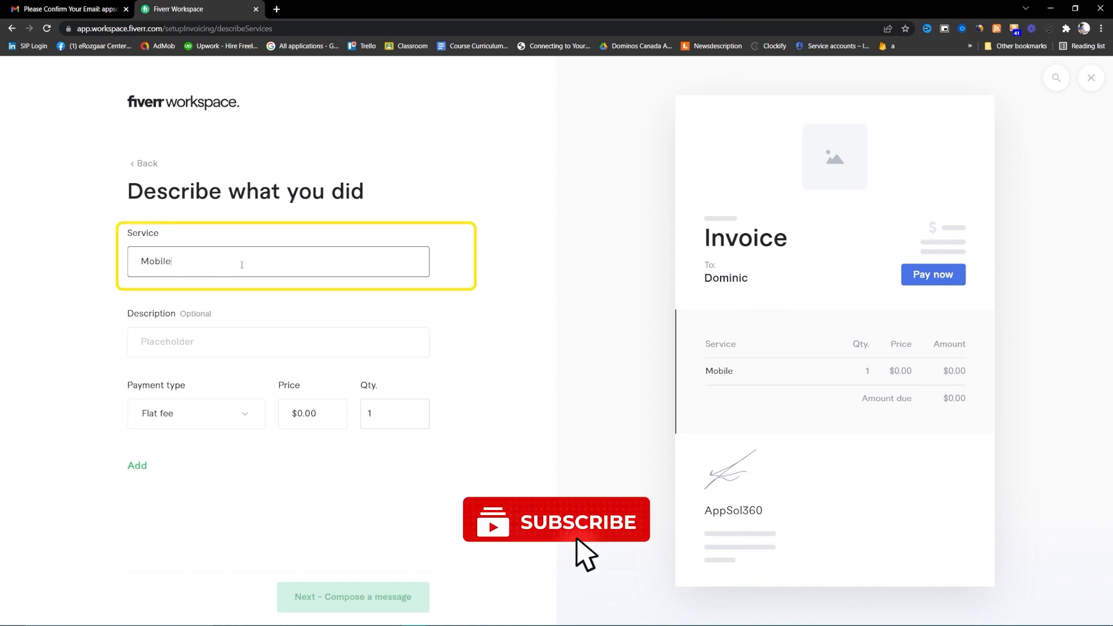
text( Apps Devel)
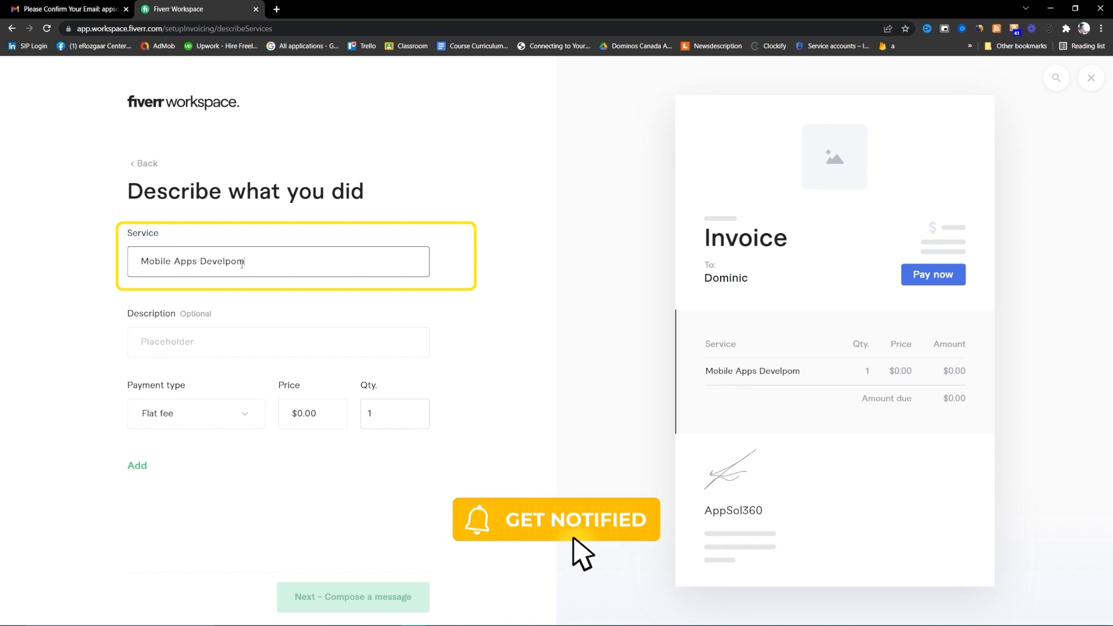
text(opment Services)
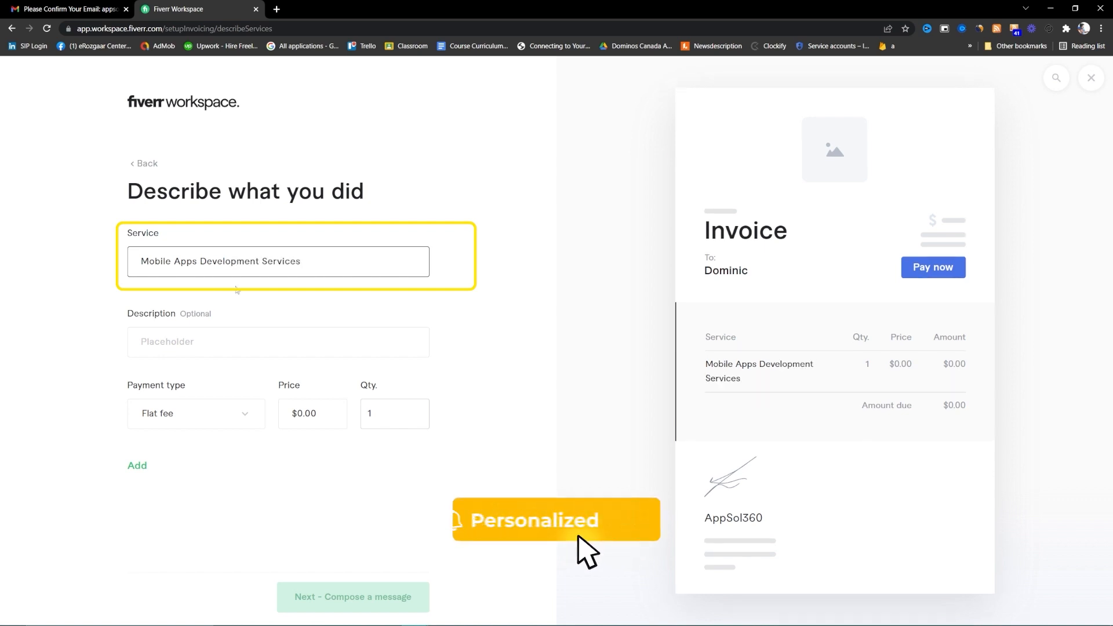
click(213, 345)
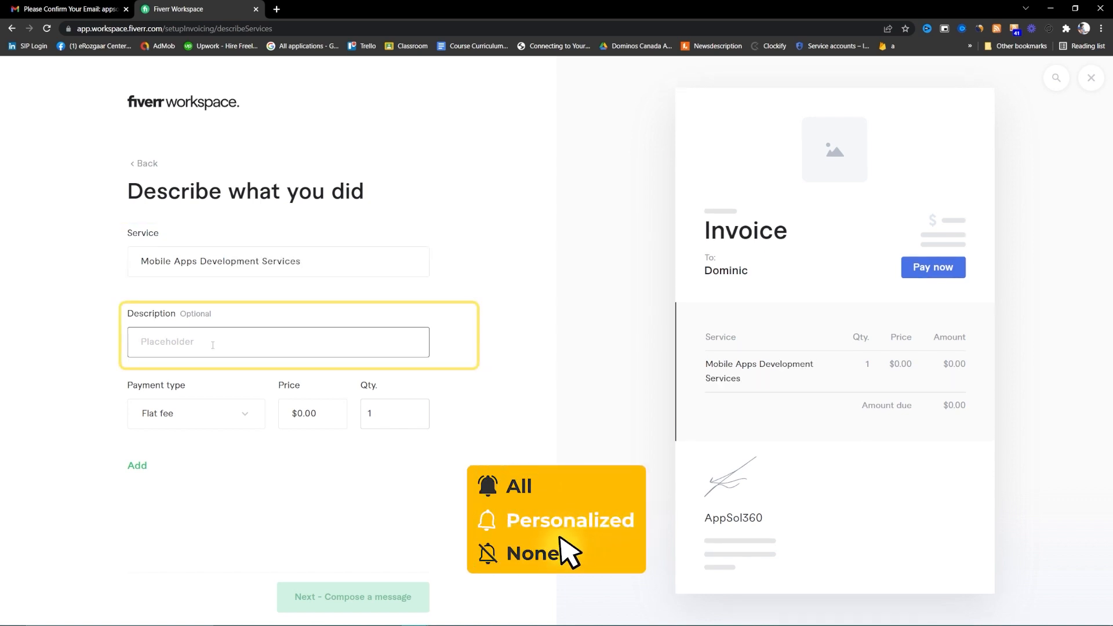
text(I develpe)
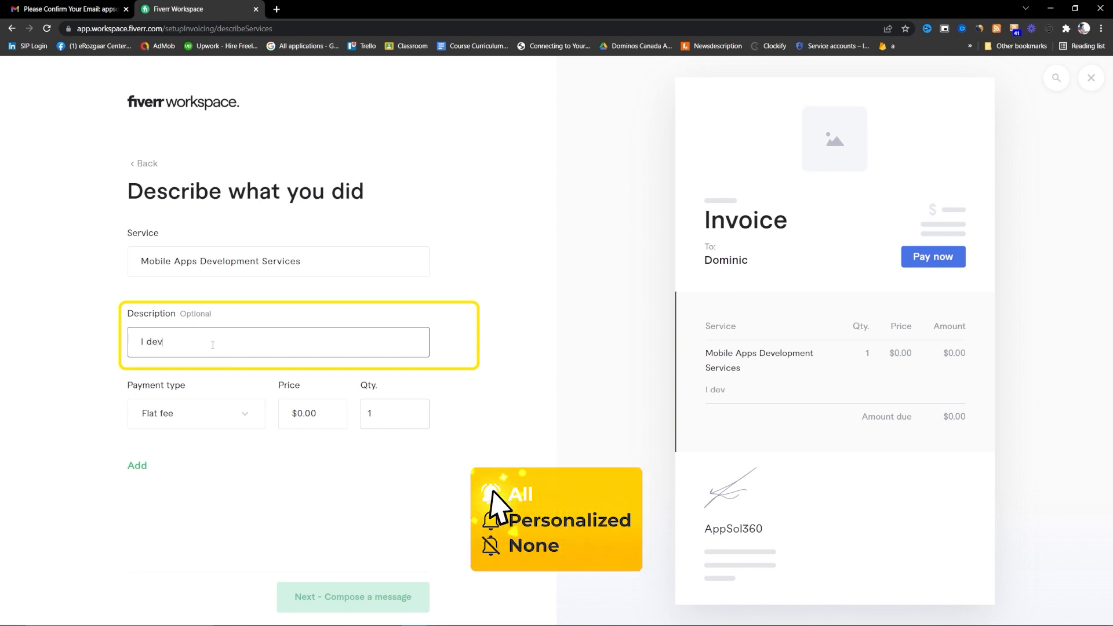
key(BackSpace)
key(BackSpace)
text(oped)
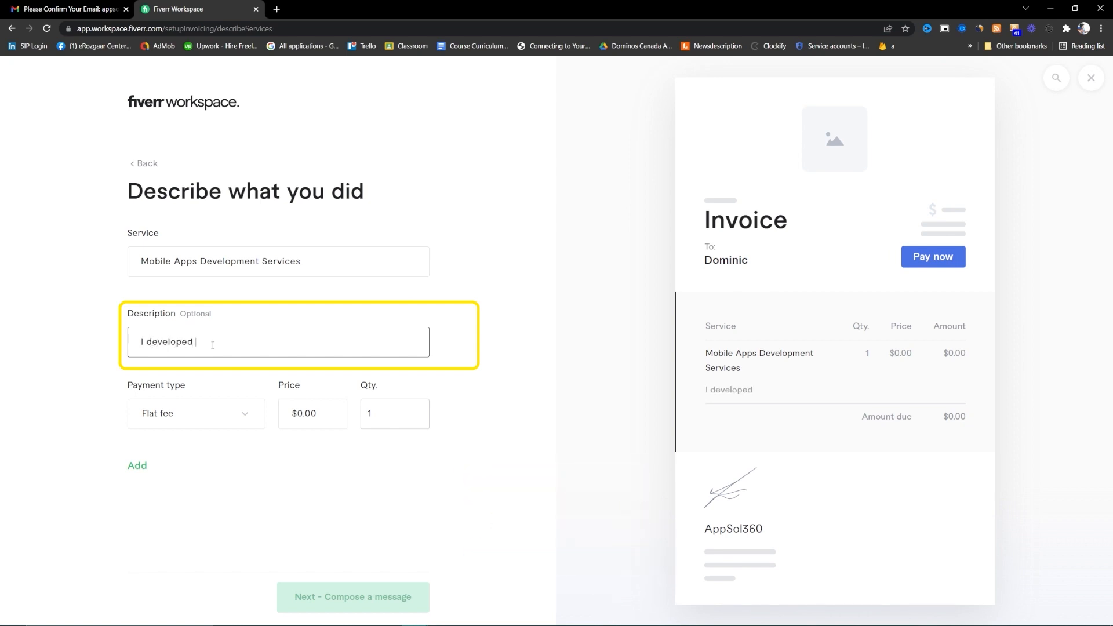
key(BackSpace)
key(BackSpace)
key(BackSpace)
key(BackSpace)
key(BackSpace)
key(BackSpace)
key(BackSpace)
key(BackSpace)
key(BackSpace)
key(BackSpace)
key(BackSpace)
key(BackSpace)
key(BackSpace)
key(BackSpace)
text(converted the Figm)
key(BackSpace)
text(gma)
text(into Response)
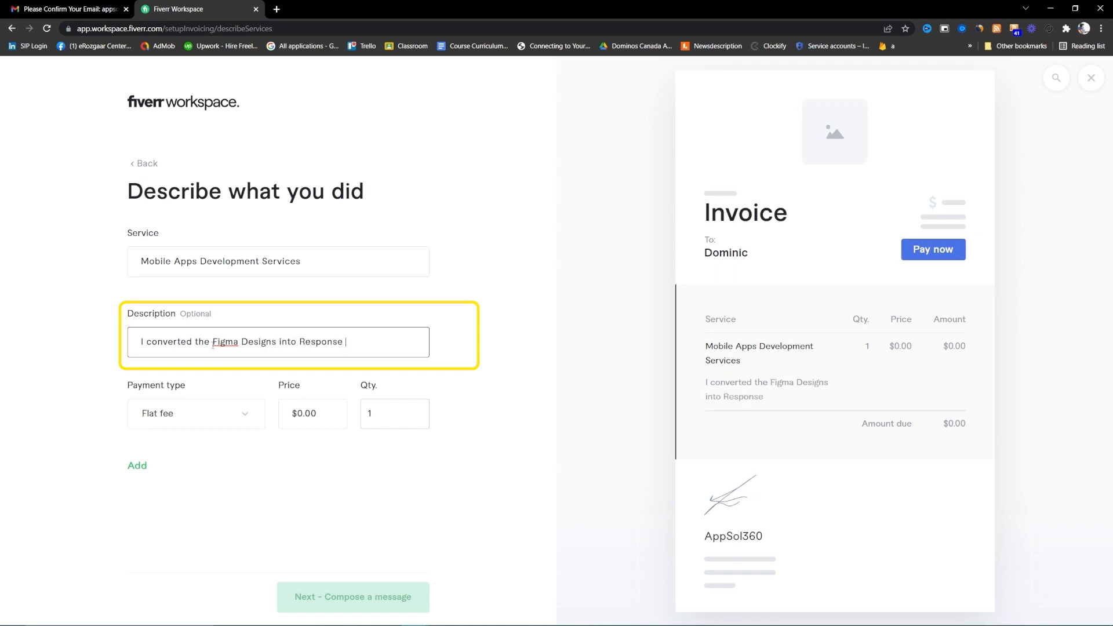
text( Andoir)
text(roid and iOS App)
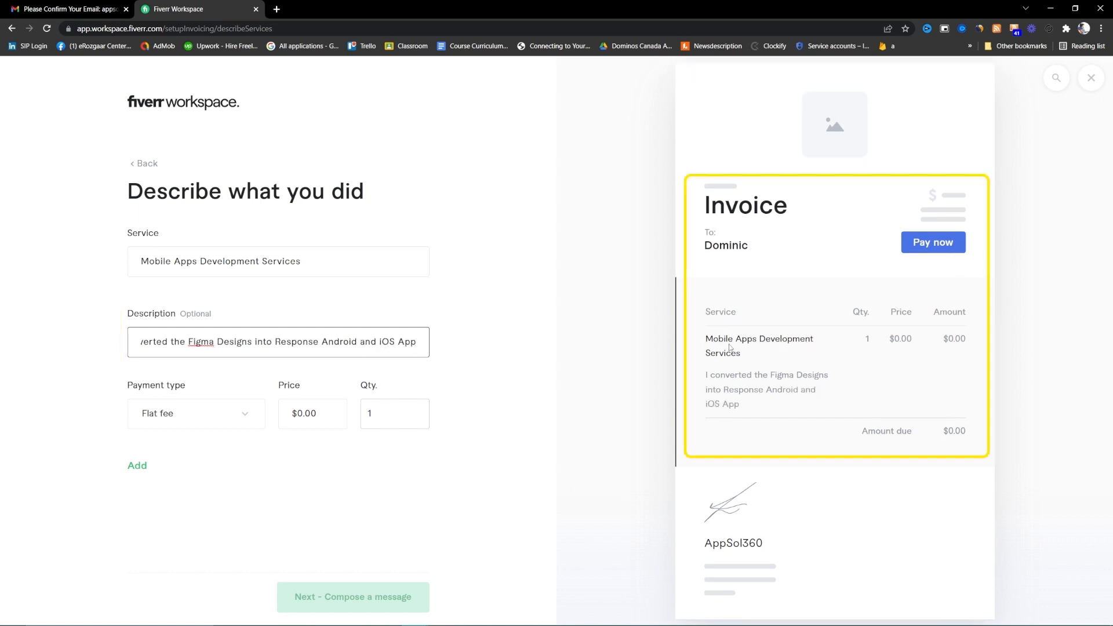
- Keep the Flat fee payment type, price it at $1,000.00, and add the service
click(203, 408)
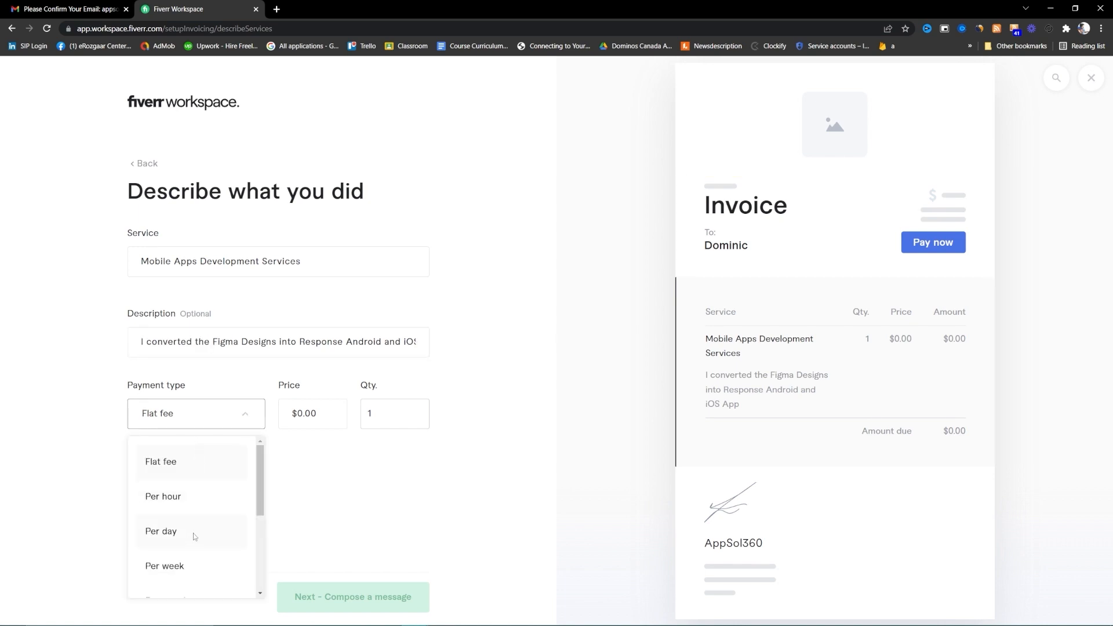
scroll(195, 568, down, 2)
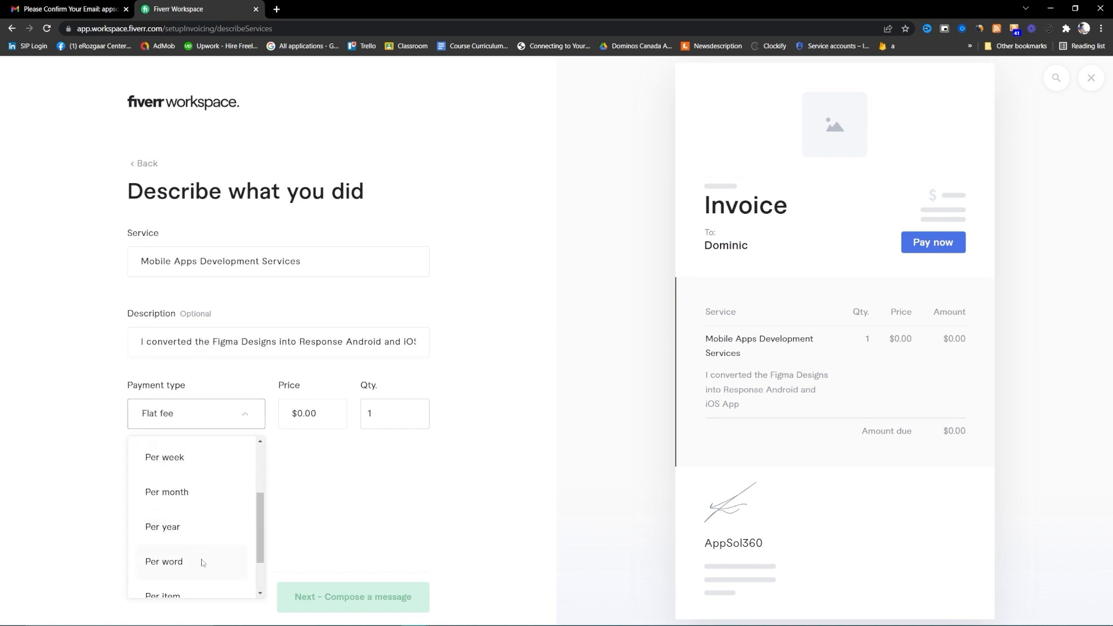
scroll(203, 563, down, 1)
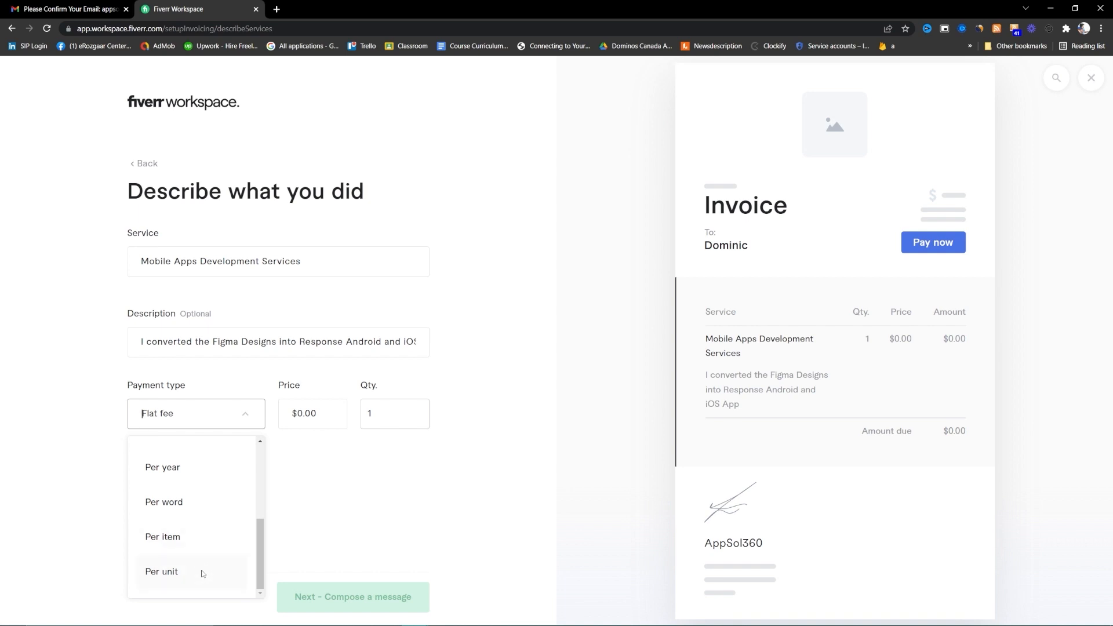
scroll(198, 465, up, 3)
click(196, 469)
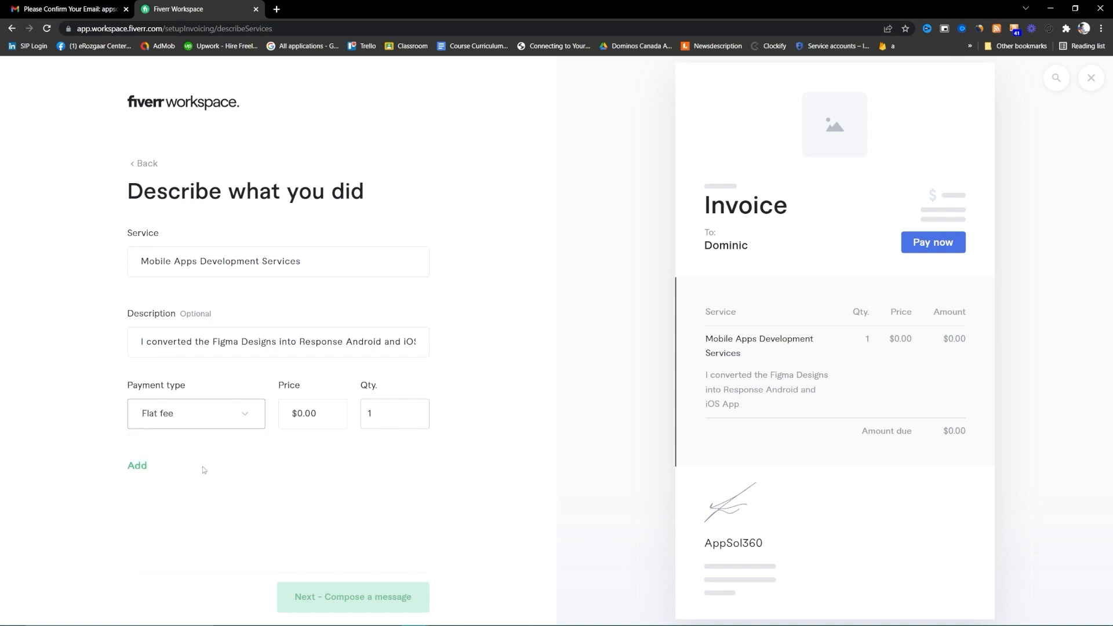
click(326, 418)
text(1000)
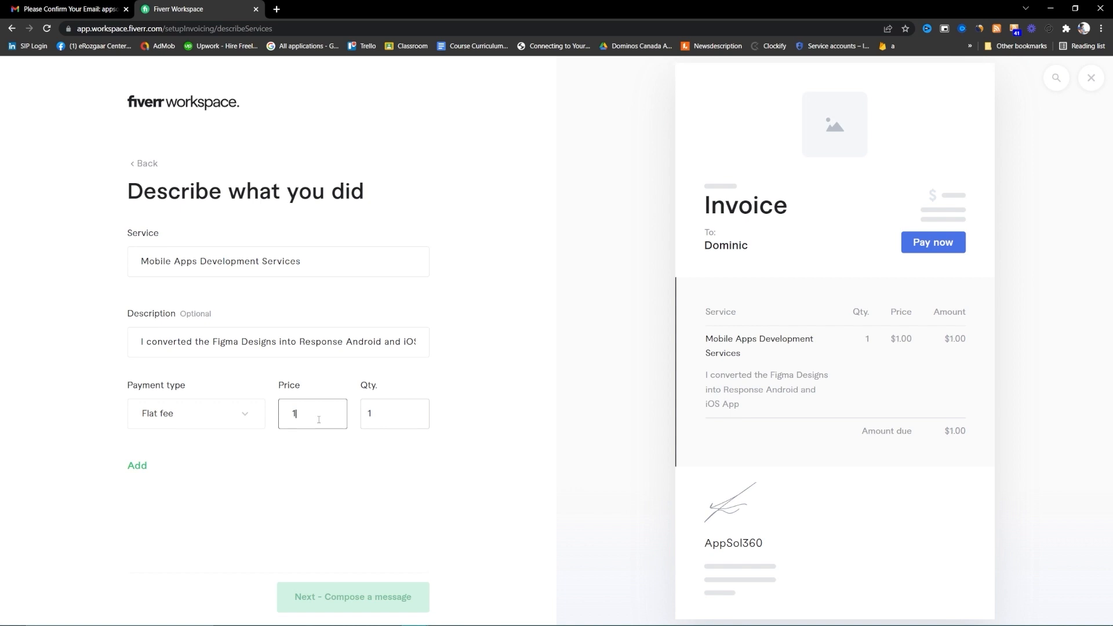
click(367, 413)
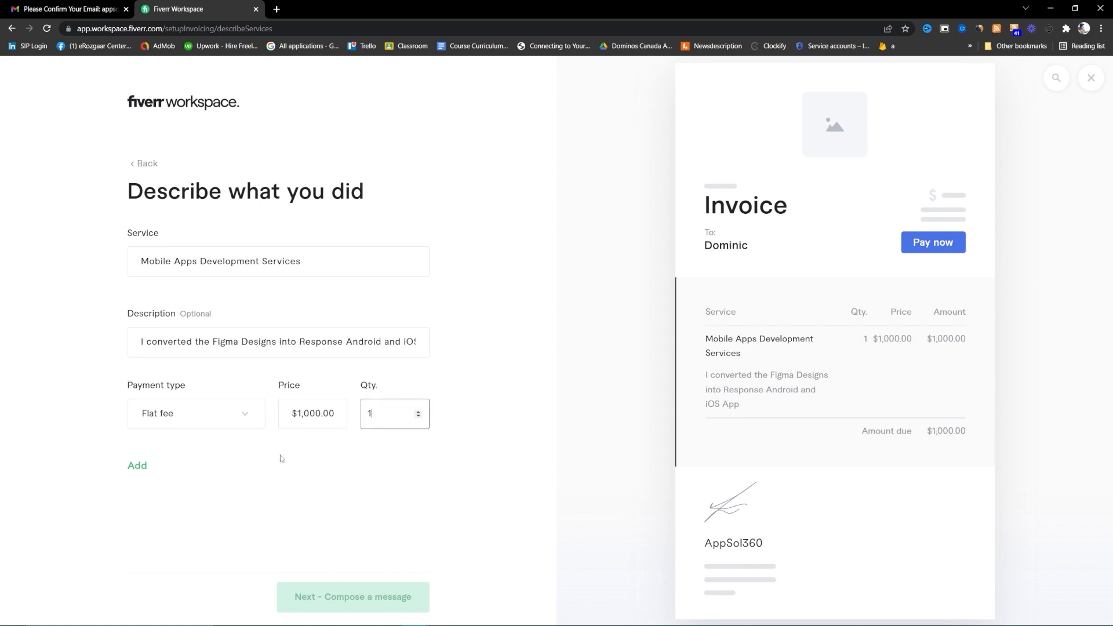
click(137, 468)
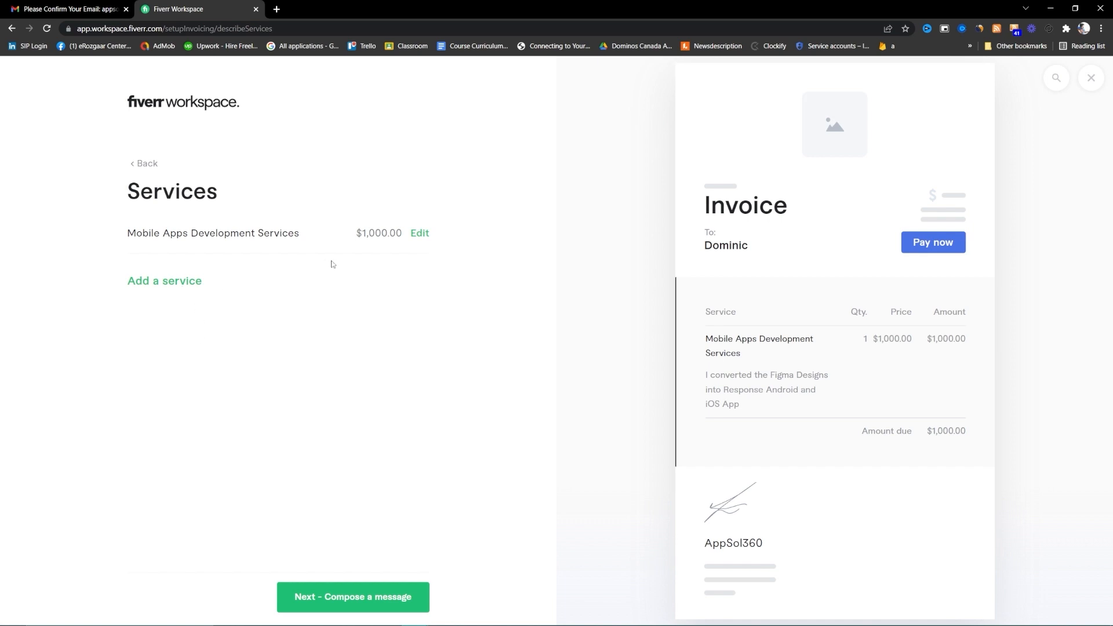
- Add 'Backend Development for the Mobile App' with a completed-backend description at $2,000.00
click(173, 286)
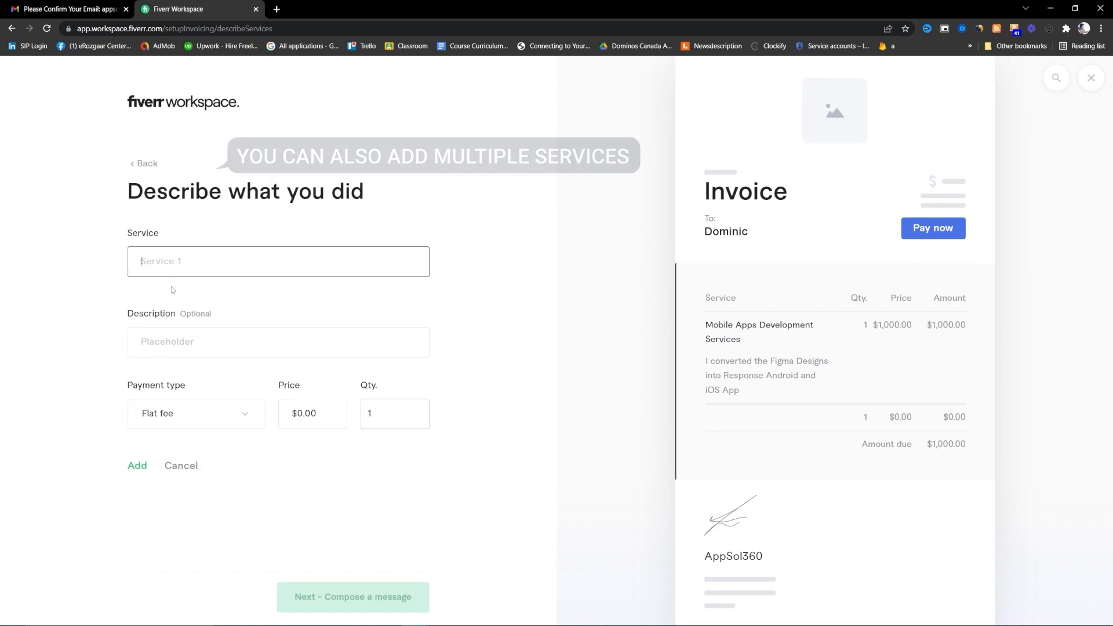
text(Backend Development for the Mobile App)
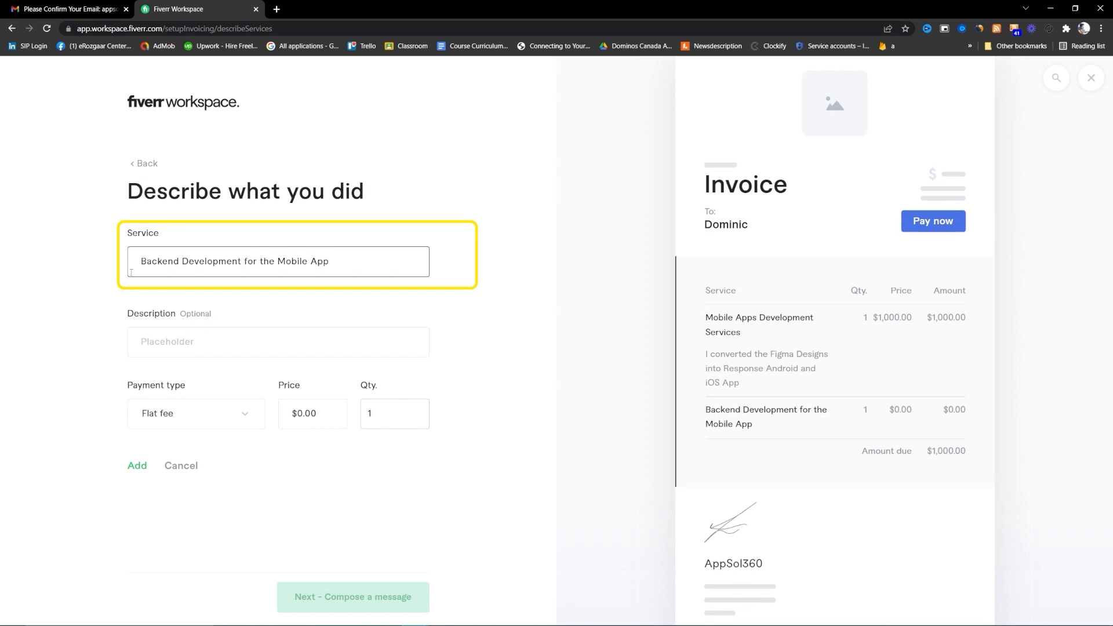
click(148, 342)
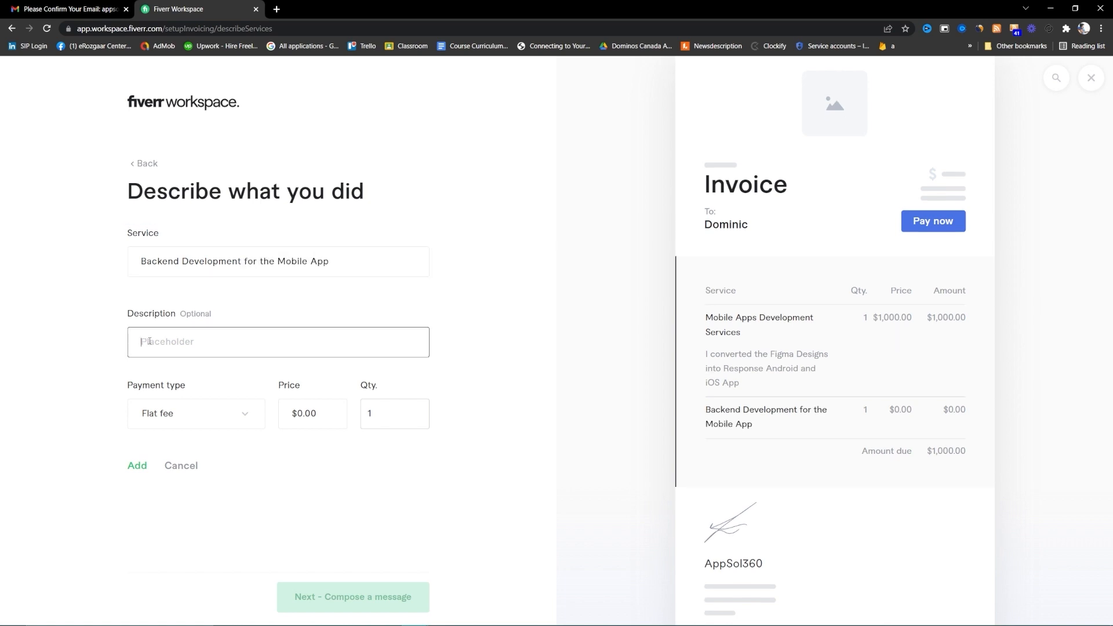
text(We completed the backend Development of the App.)
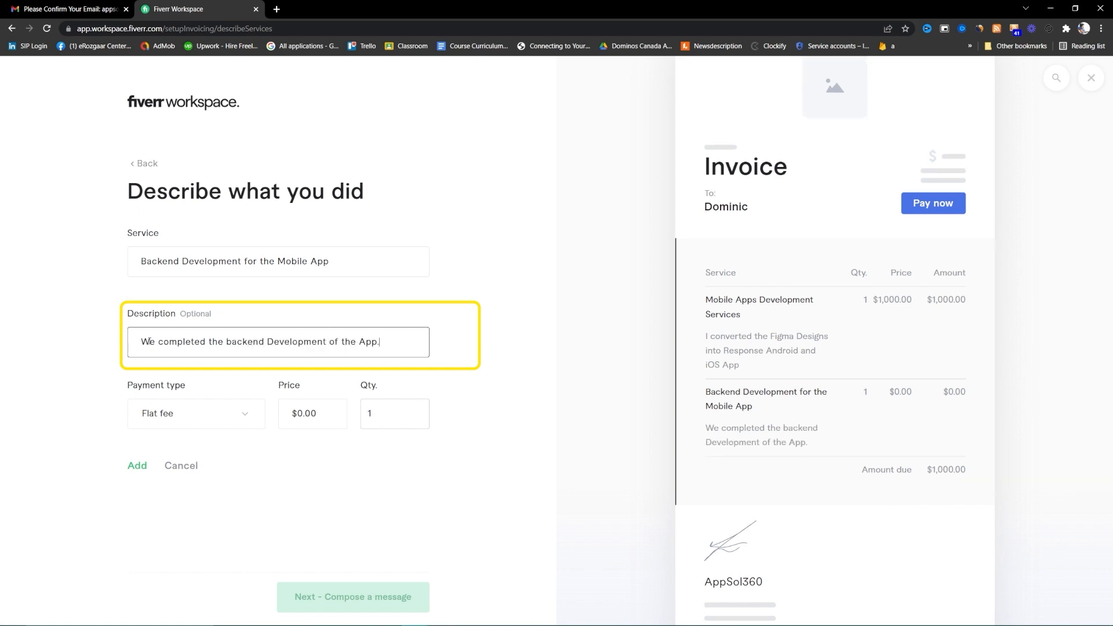
click(280, 425)
text(2000)
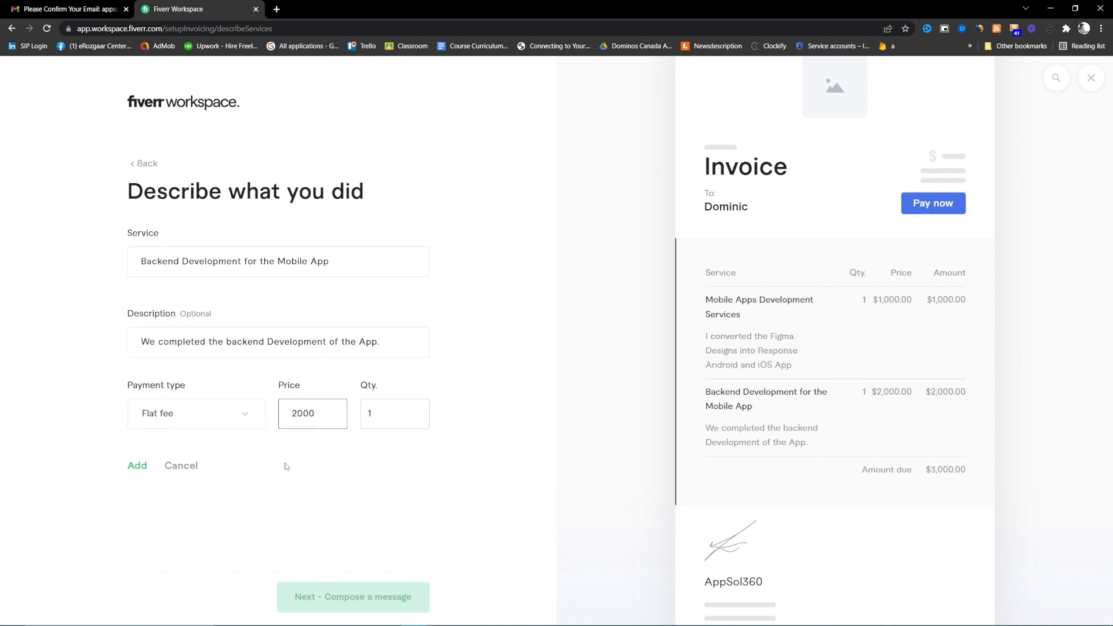
click(132, 468)
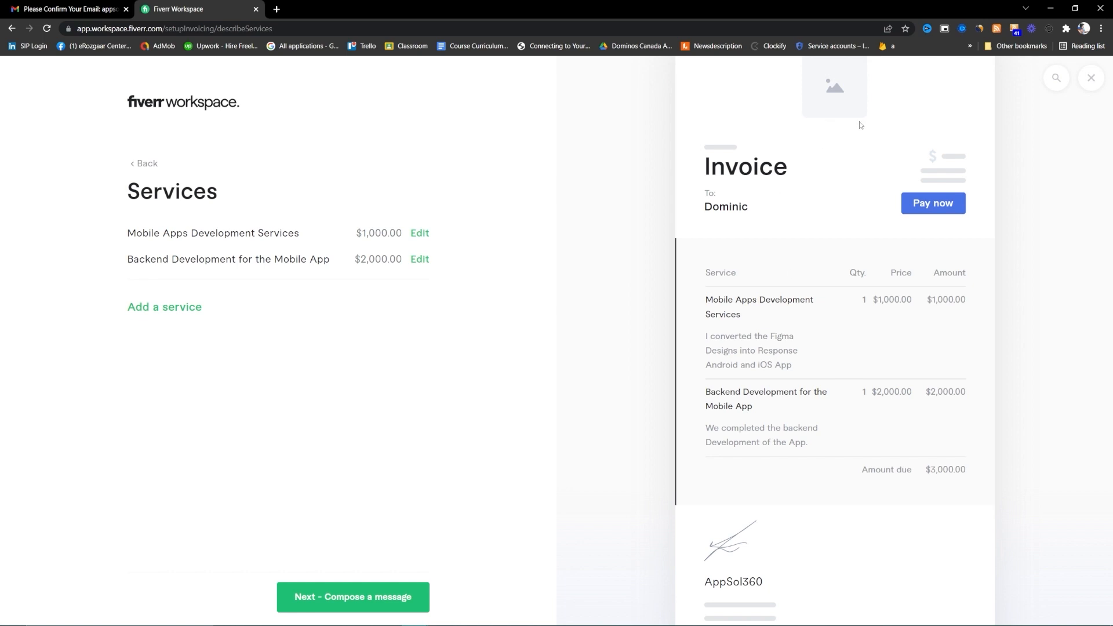
- Review the default thank-you message and send the $3,000.00 invoice to the client
click(385, 597)
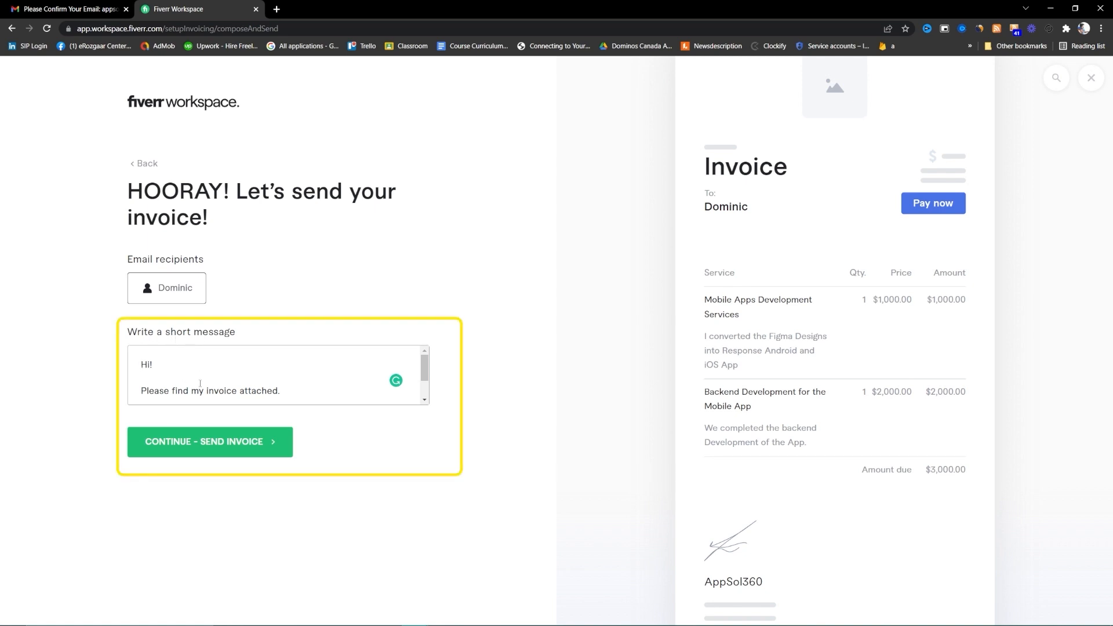
click(425, 401)
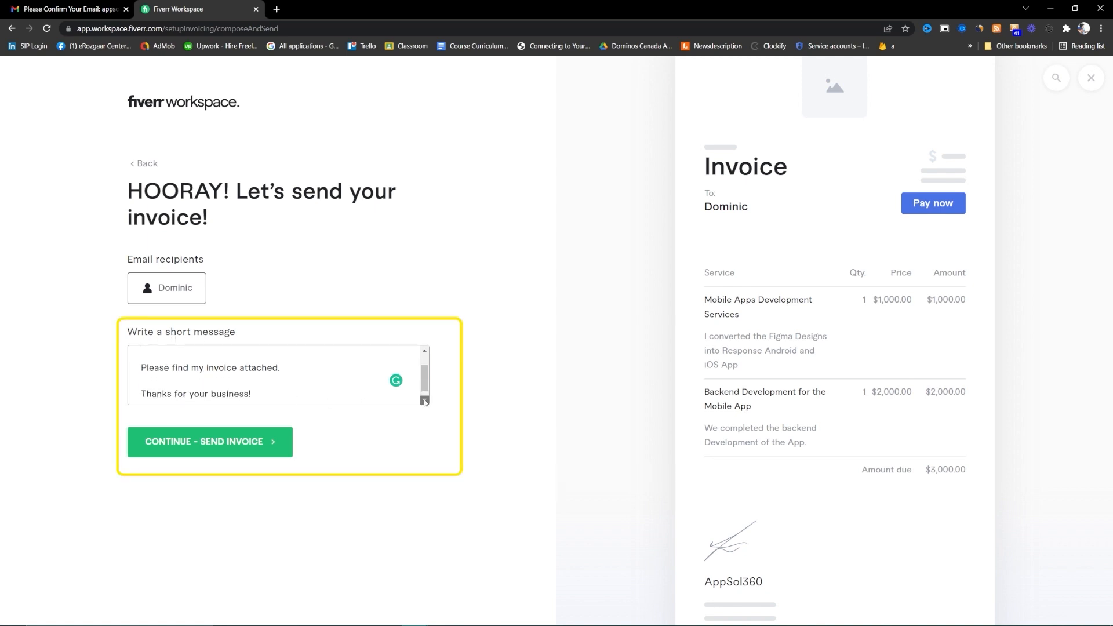
drag(279, 394, 112, 354)
scroll(174, 377, up, 1)
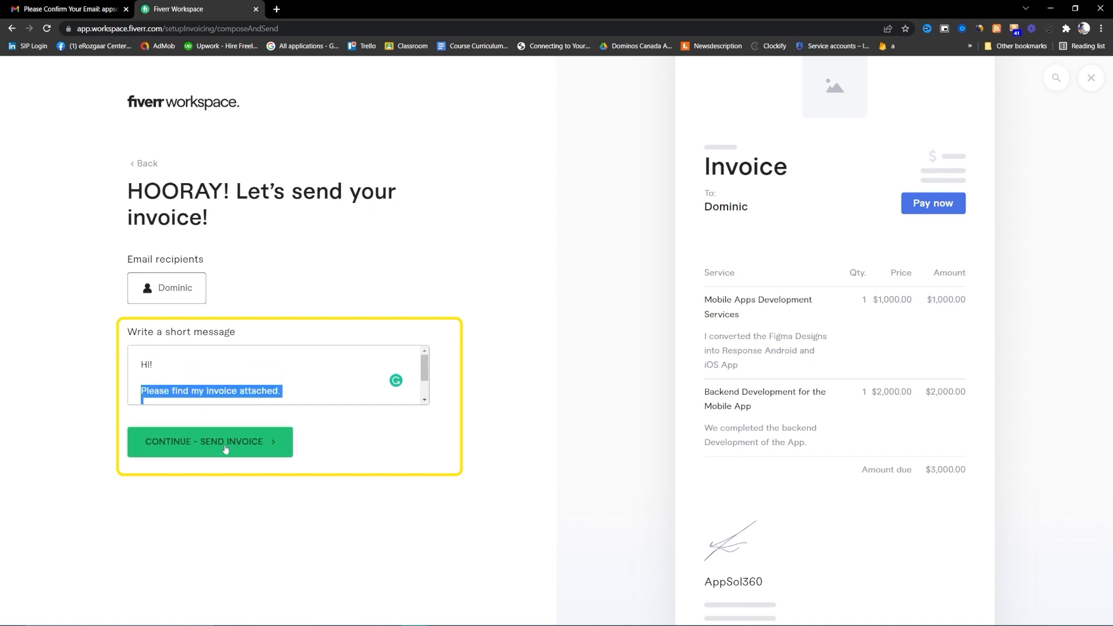
click(226, 448)
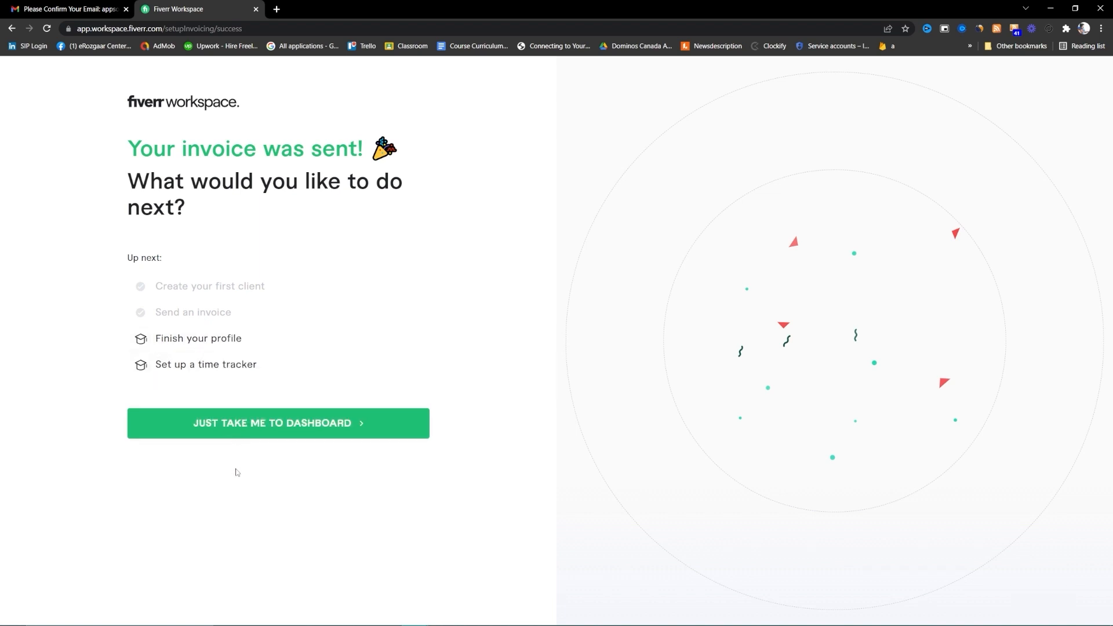
- Load gmail.com in a new browser tab
key(ctrl+t)
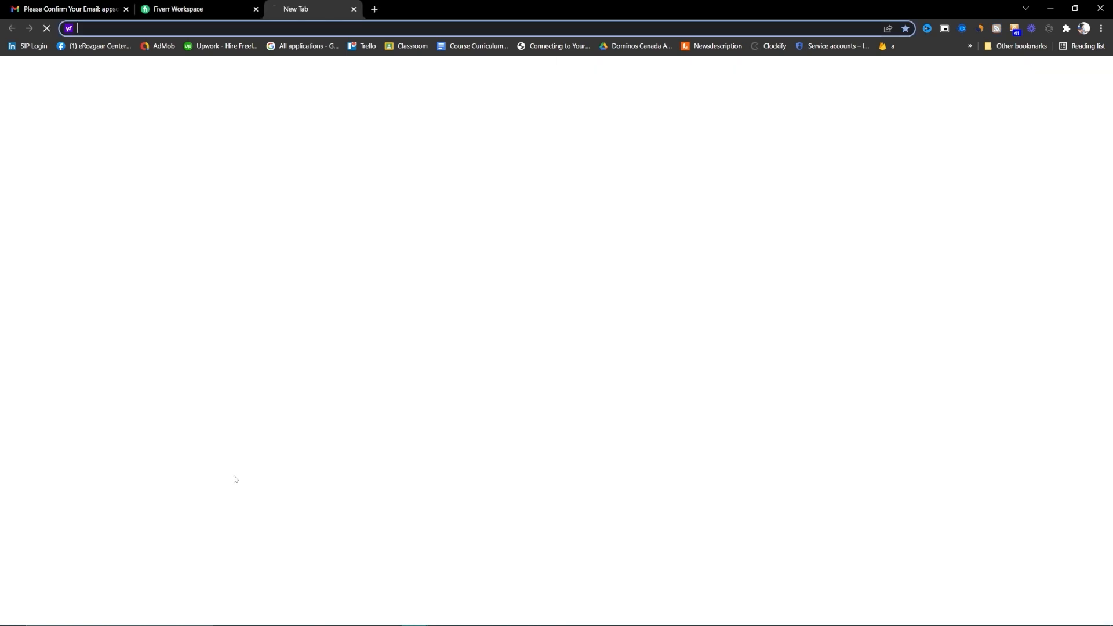
text(gm)
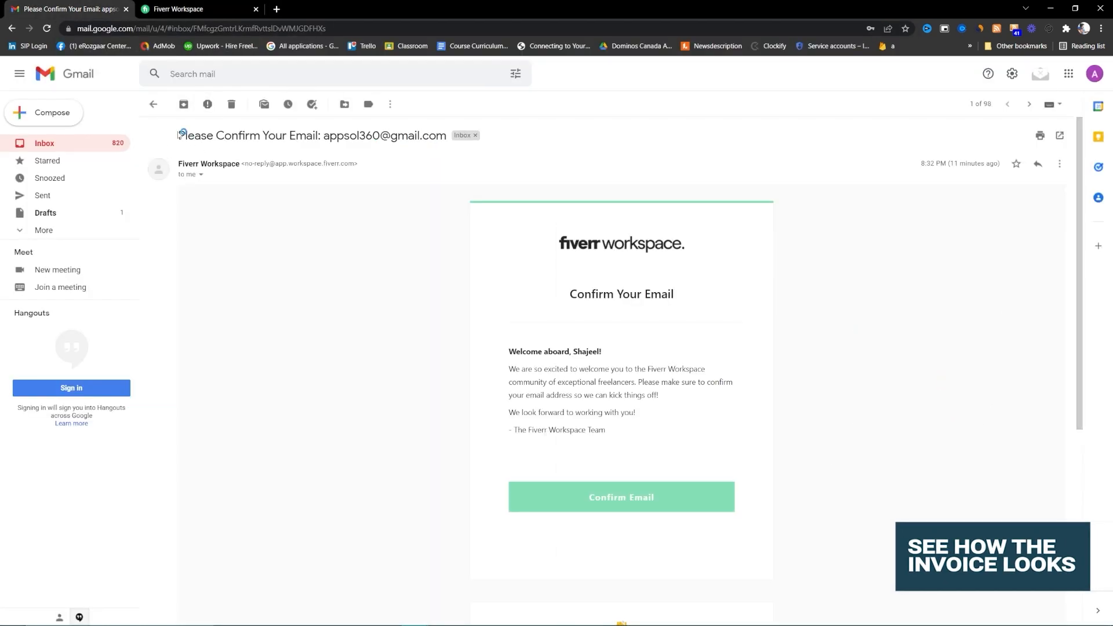
key(ctrl+t)
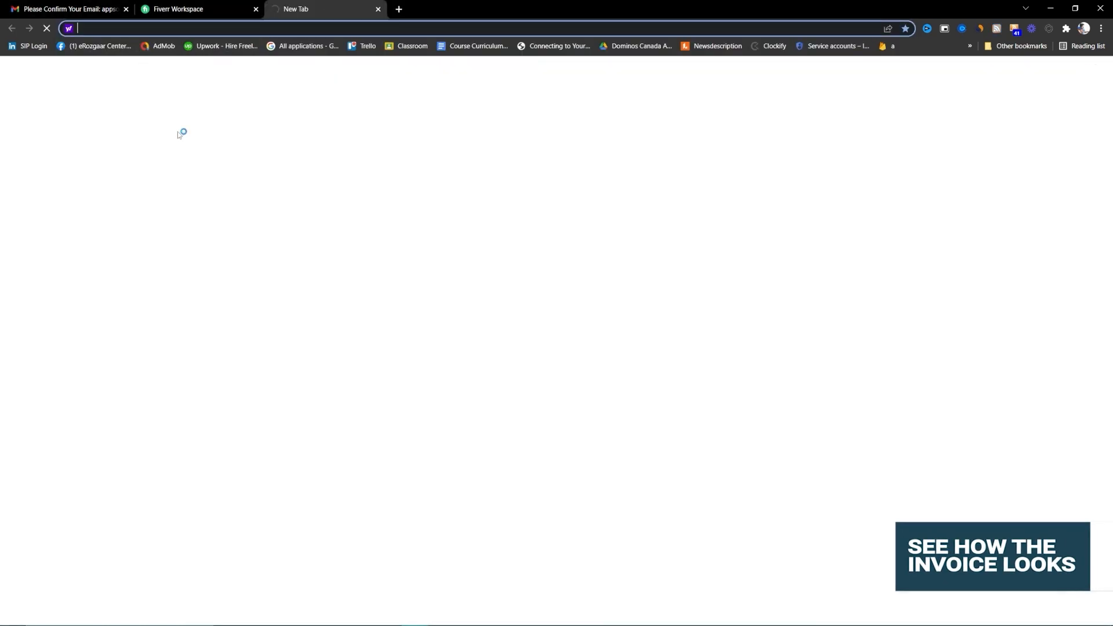
text(gm)
key(Return)
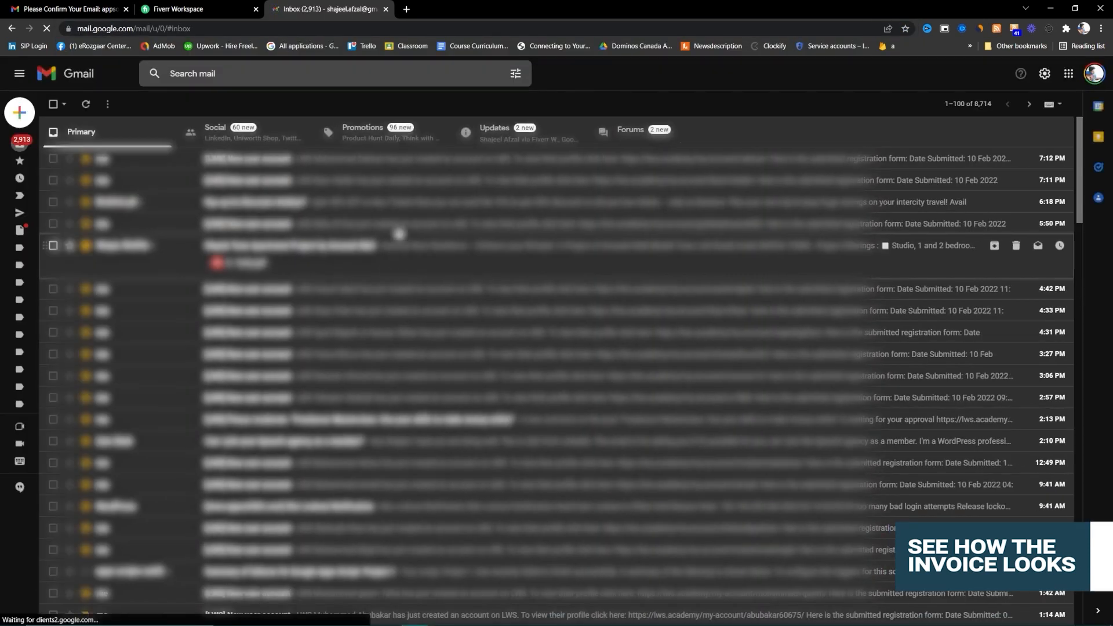
- Open 'Invoice 1 from AppSol360' under Updates and view the linked $3,000.00 invoice
click(504, 132)
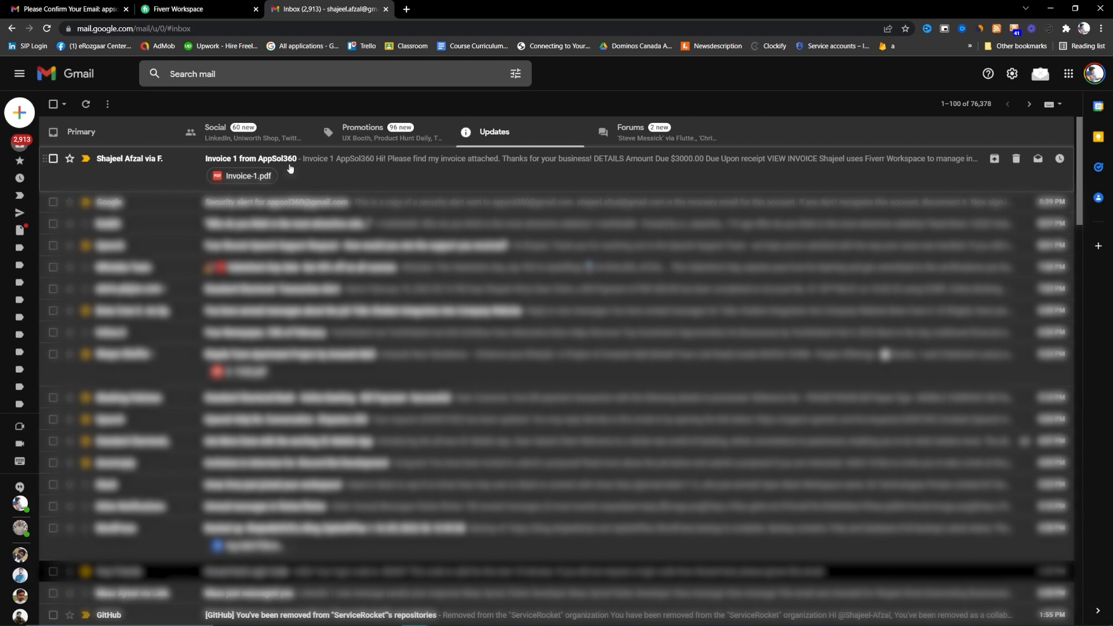
click(290, 169)
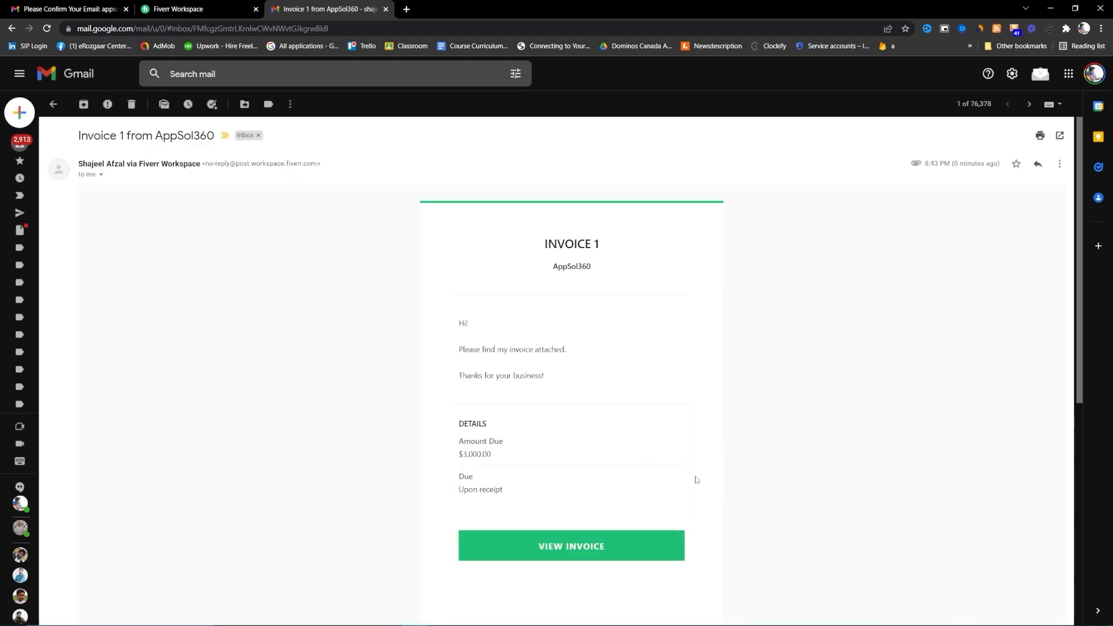
click(598, 547)
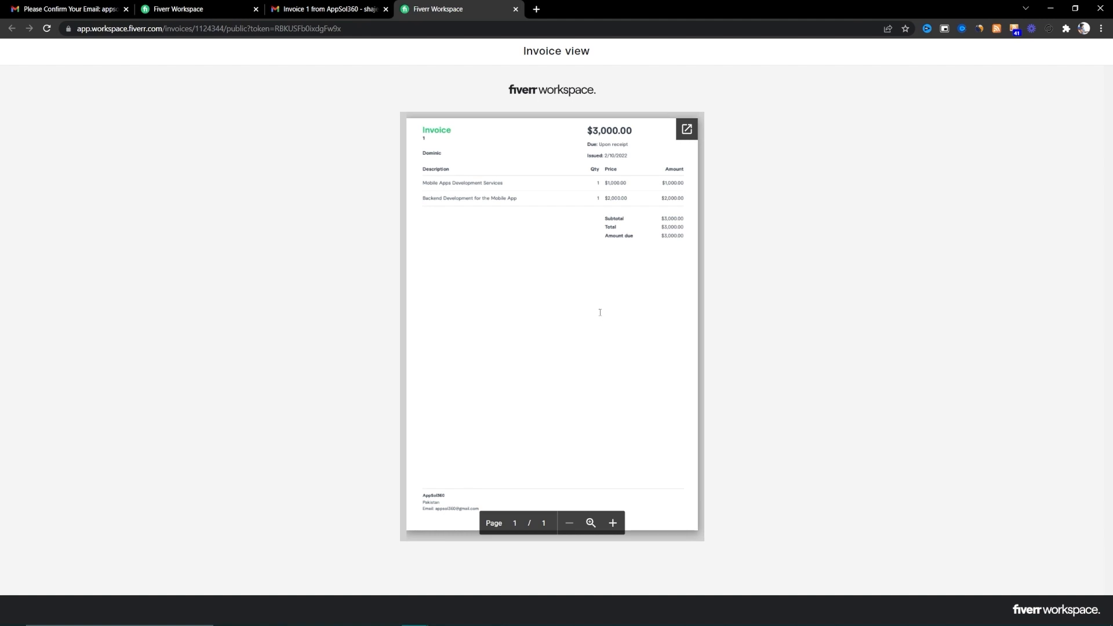
click(324, 9)
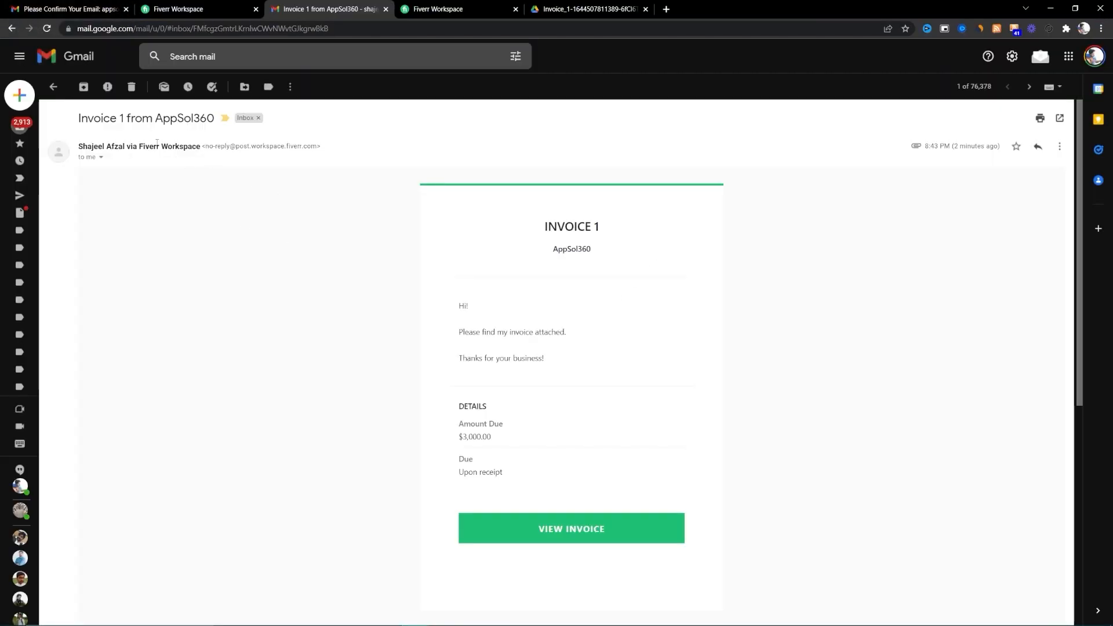
click(212, 7)
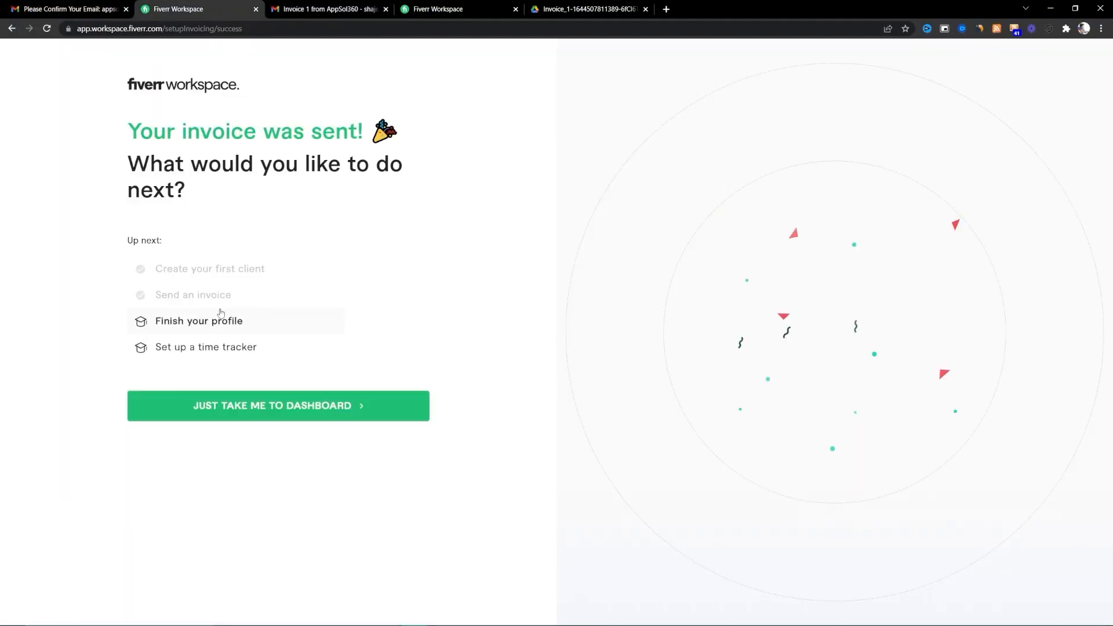
- Open the Settings User info profile, dismiss the mobile app download offer, and return to Profile
click(213, 326)
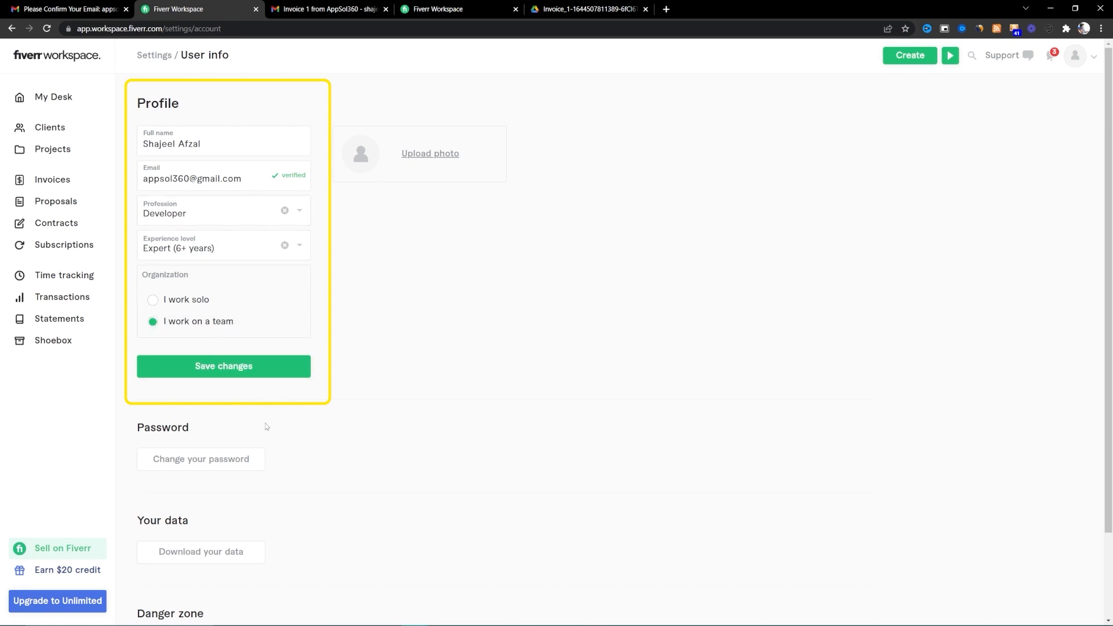
scroll(253, 483, down, 3)
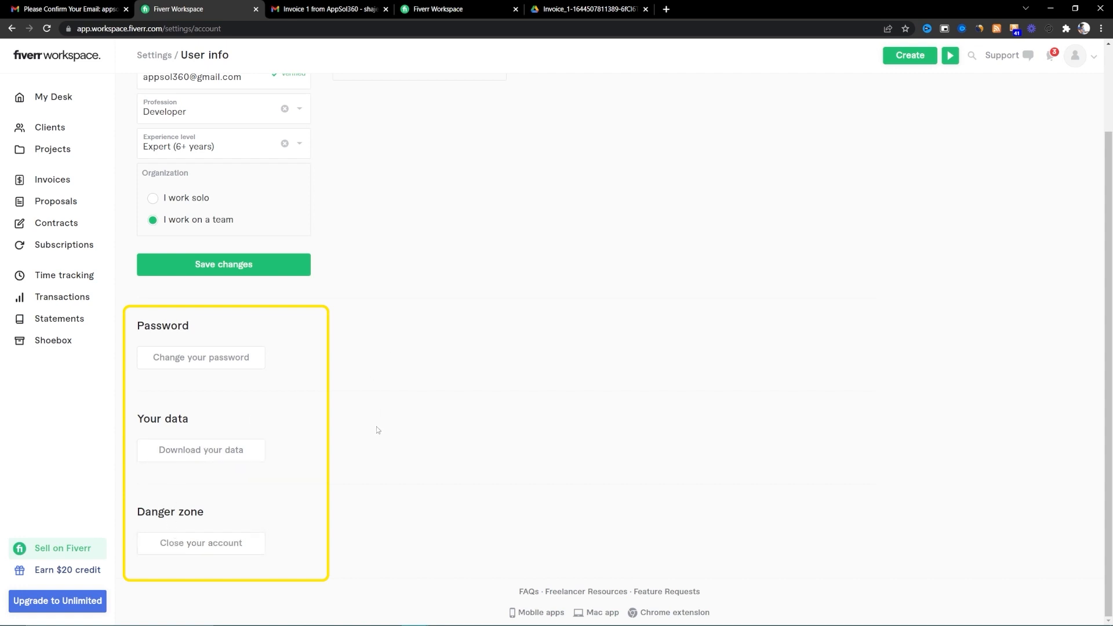
right_click(523, 616)
click(462, 557)
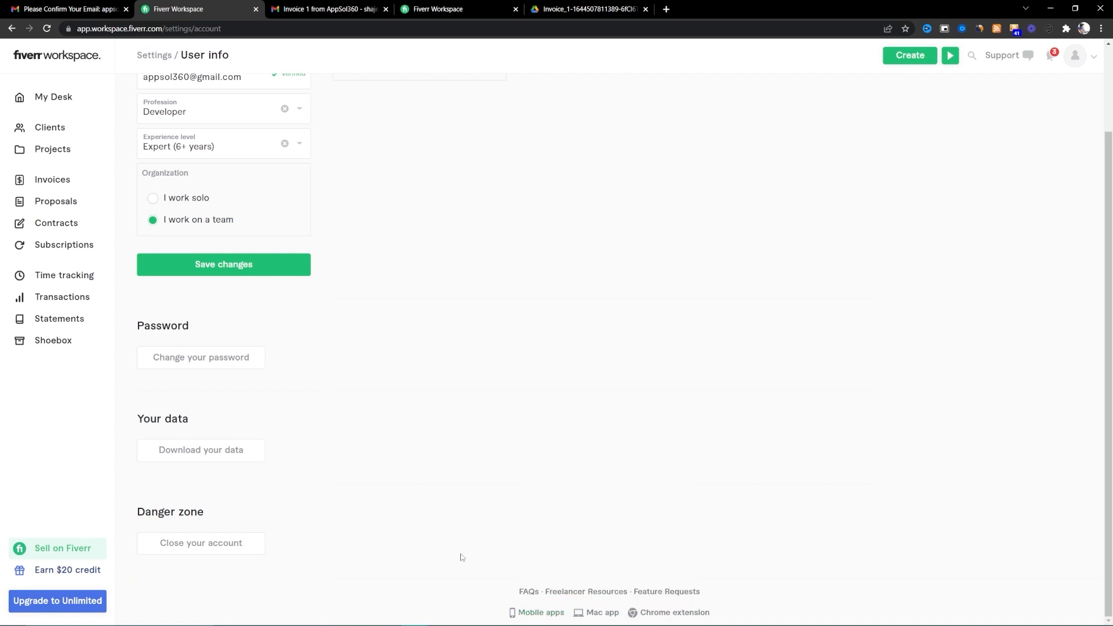
click(526, 614)
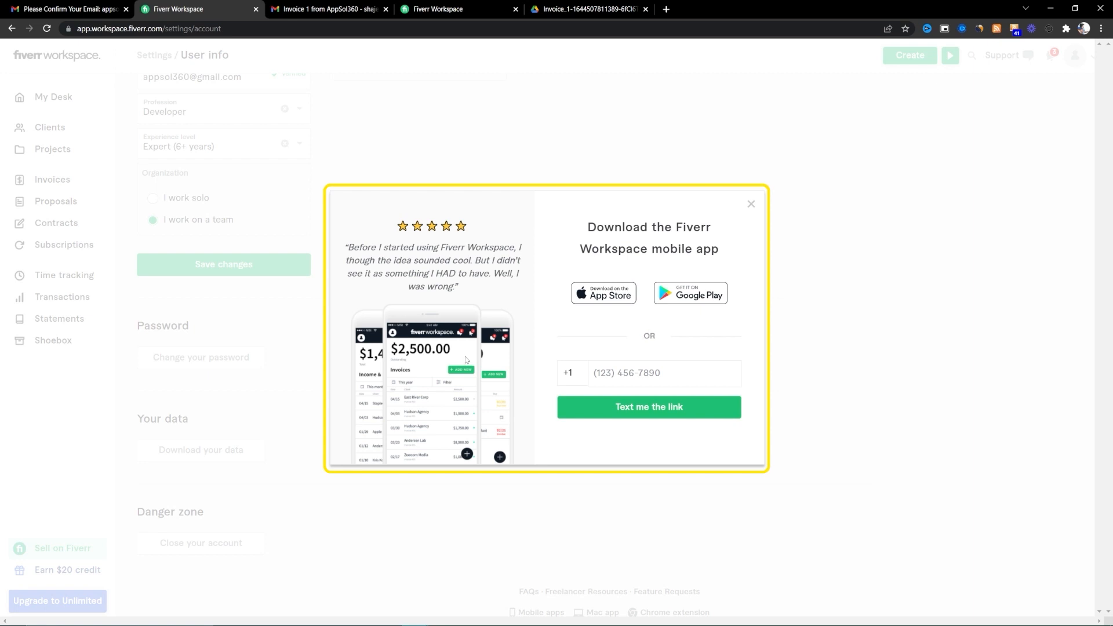
click(752, 204)
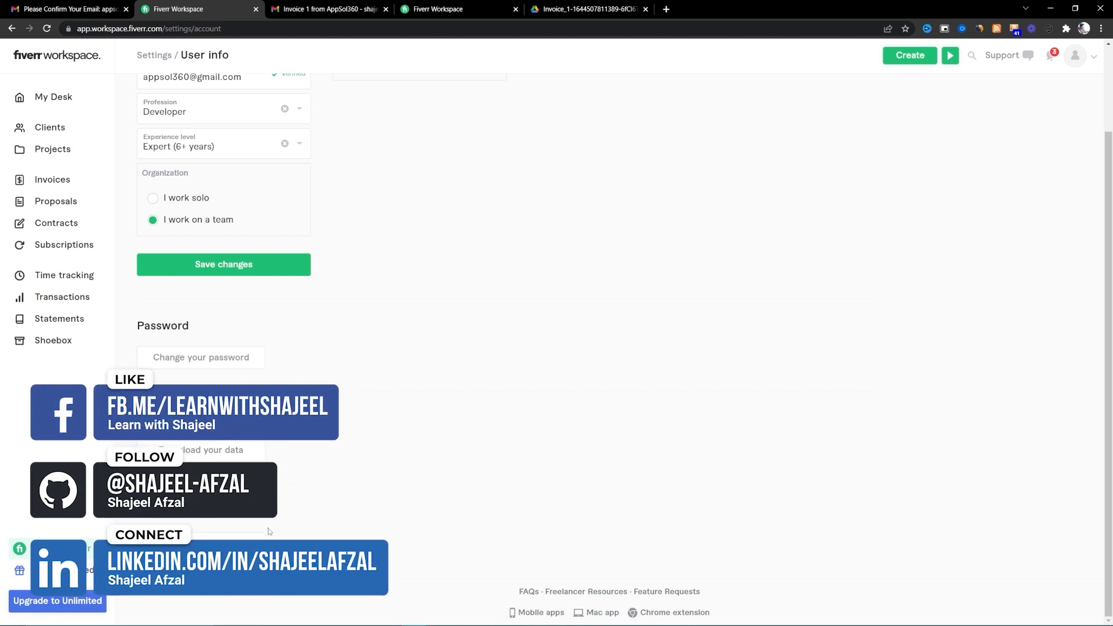
scroll(269, 532, up, 2)
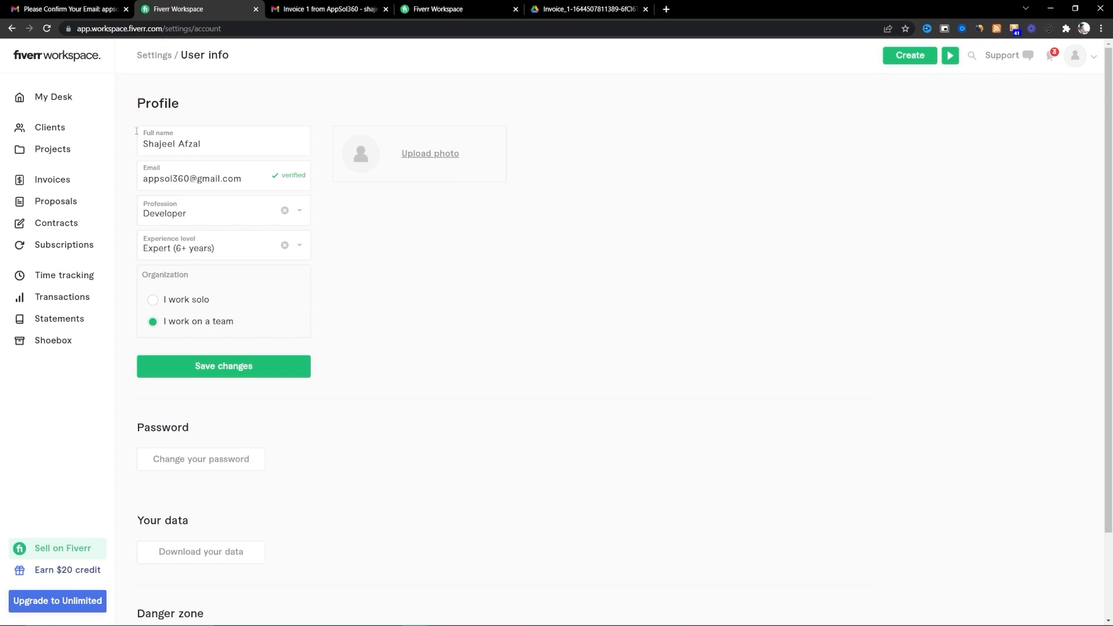
- Go through the My Desk welcome tour to step 5 and open the online payments setup
click(84, 102)
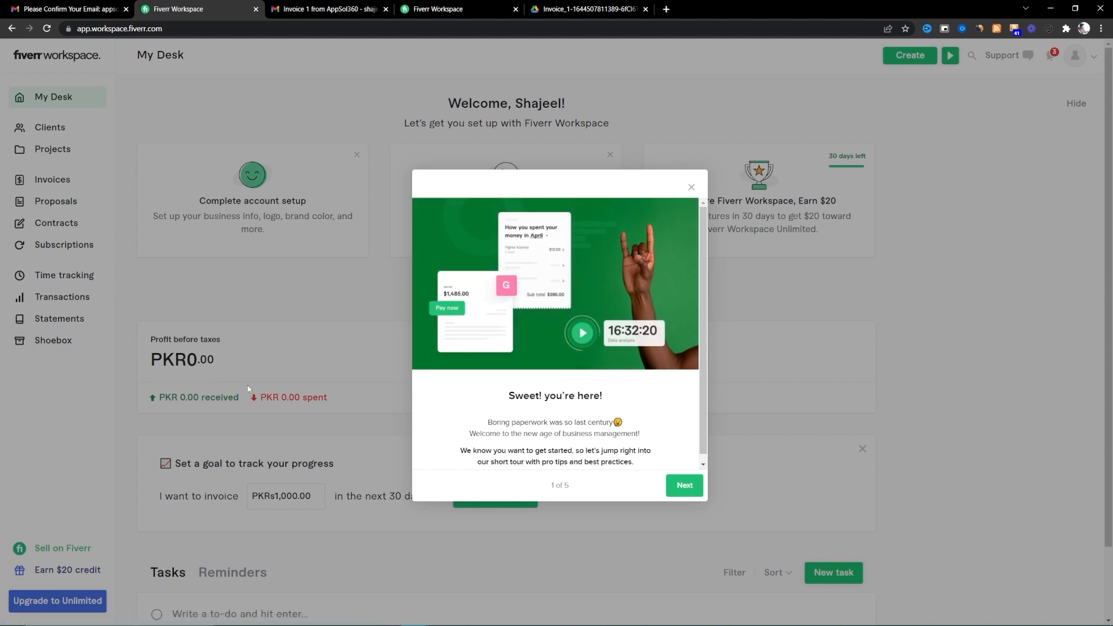
scroll(551, 384, down, 1)
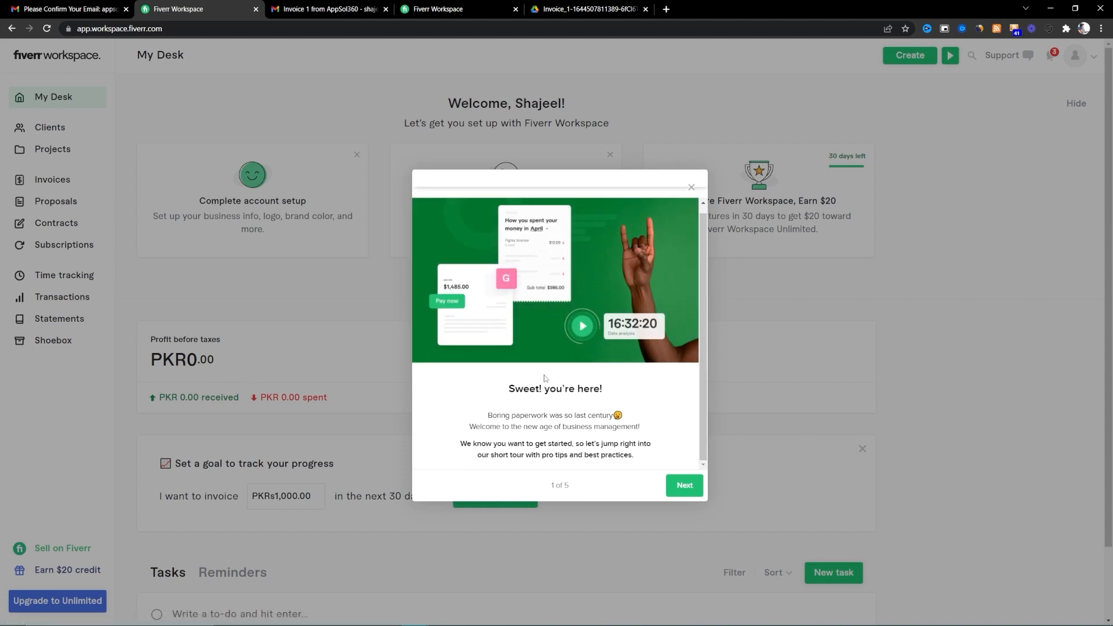
click(675, 484)
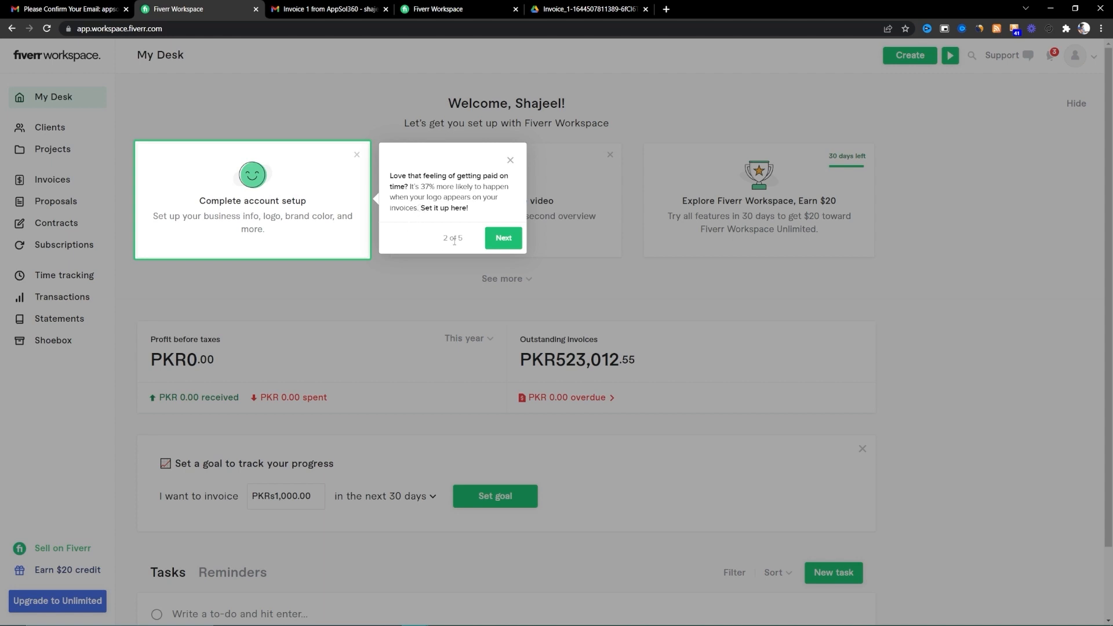
click(498, 246)
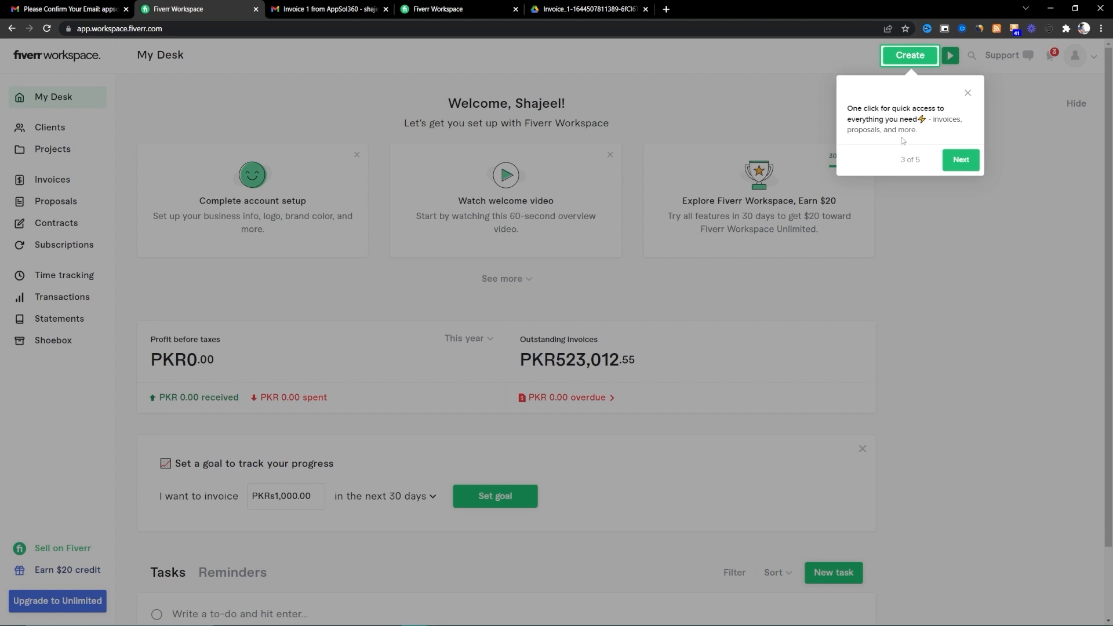
click(954, 164)
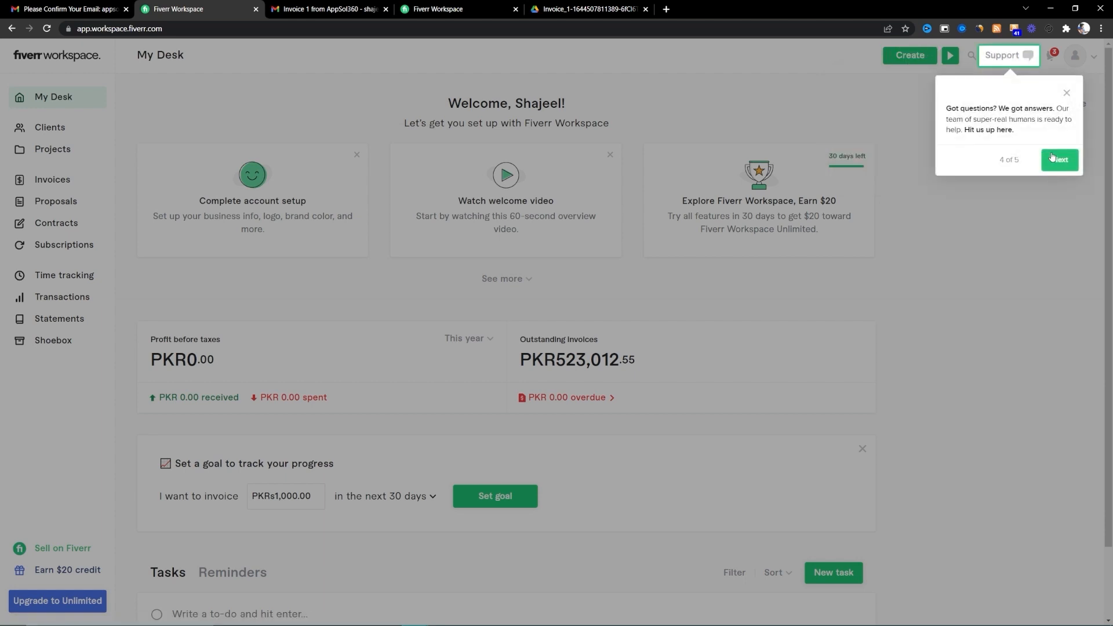
click(1056, 160)
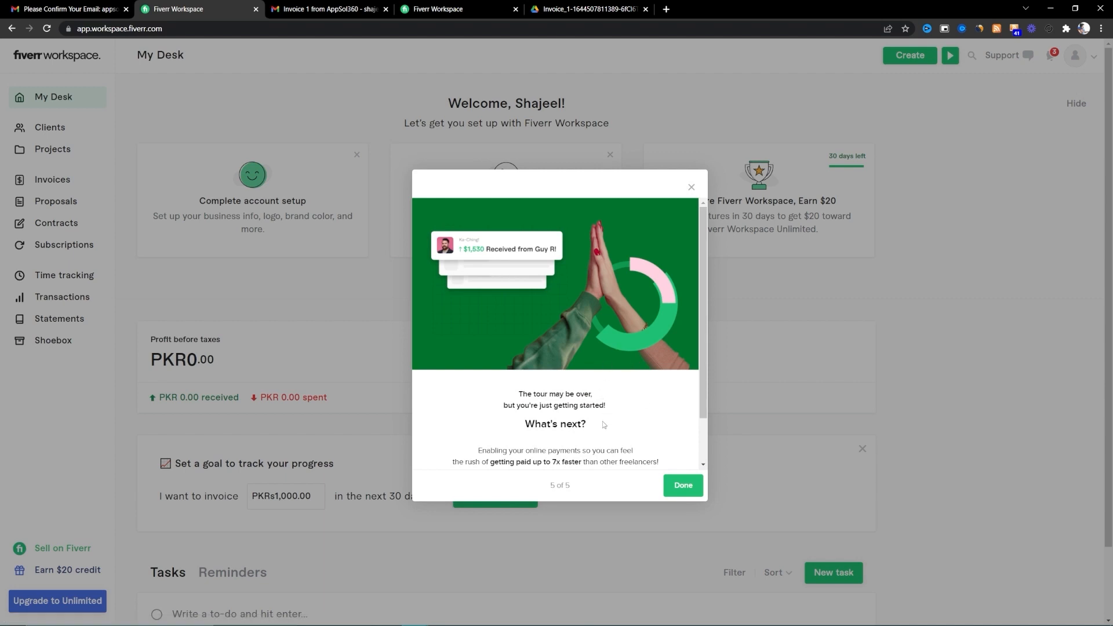
scroll(606, 426, down, 1)
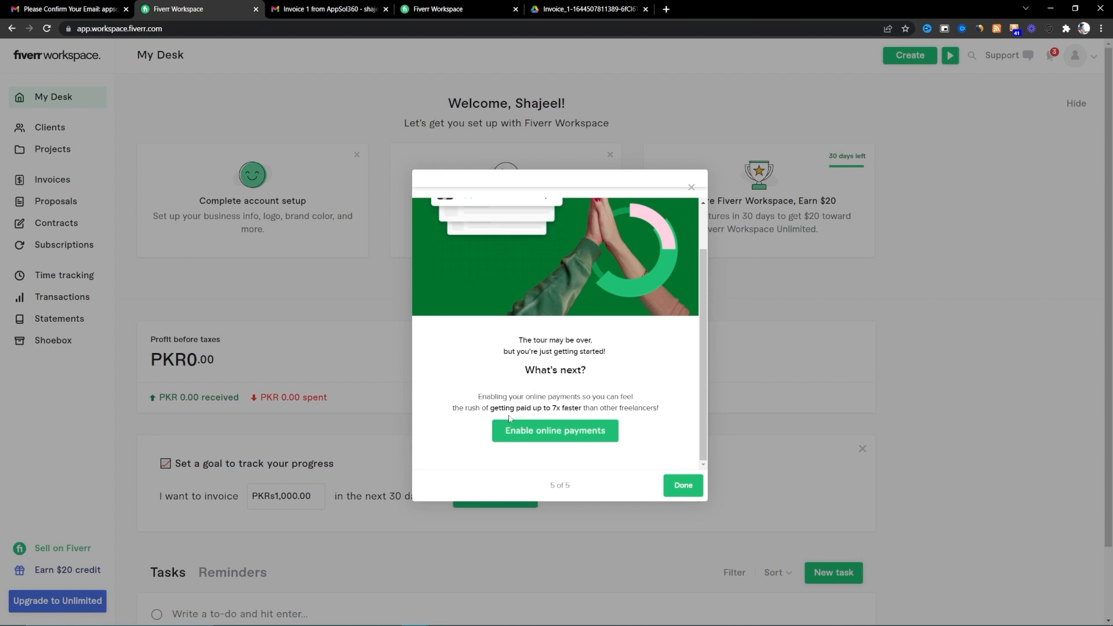
click(529, 439)
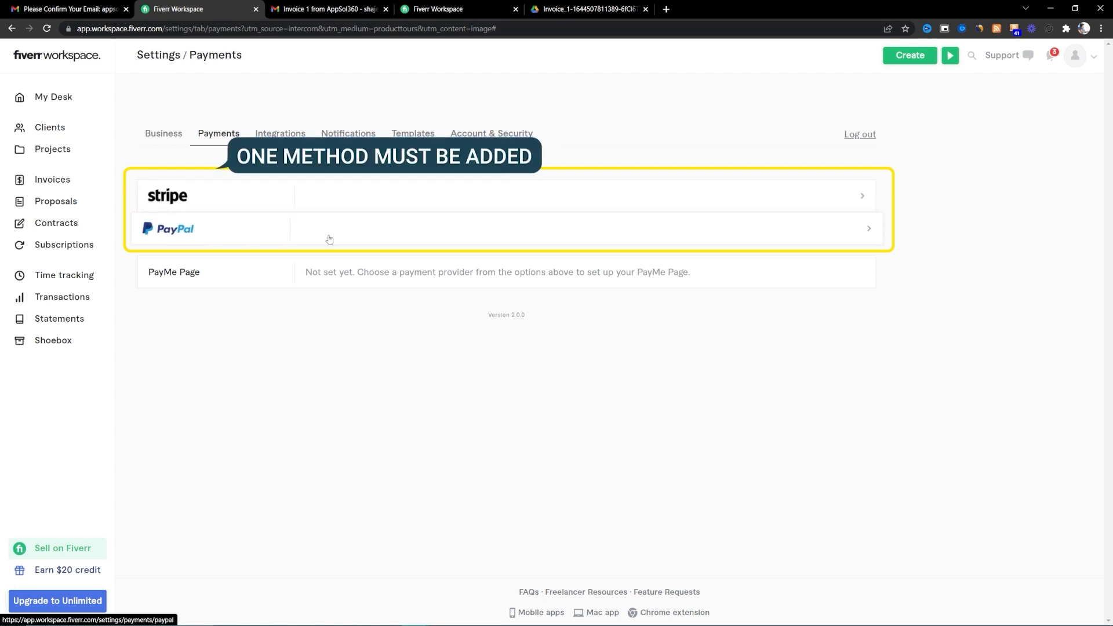
- Open the Stripe row in Payments settings, where Stripe is not yet connected
click(394, 200)
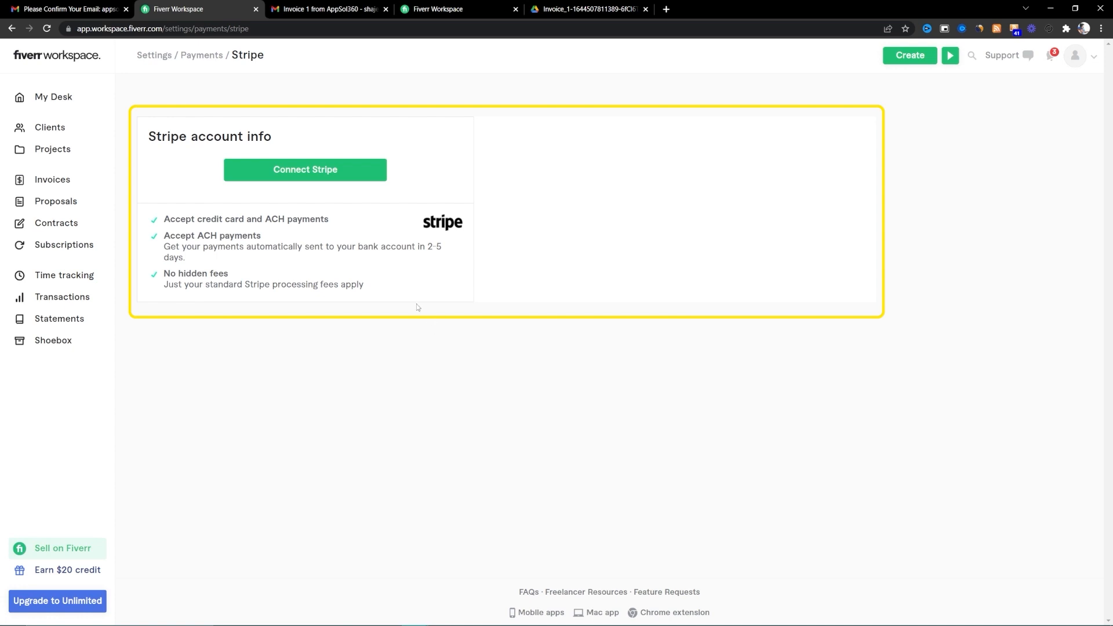
- Sign in to Stripe with the saved business e-mail and password, then connect the account
click(347, 175)
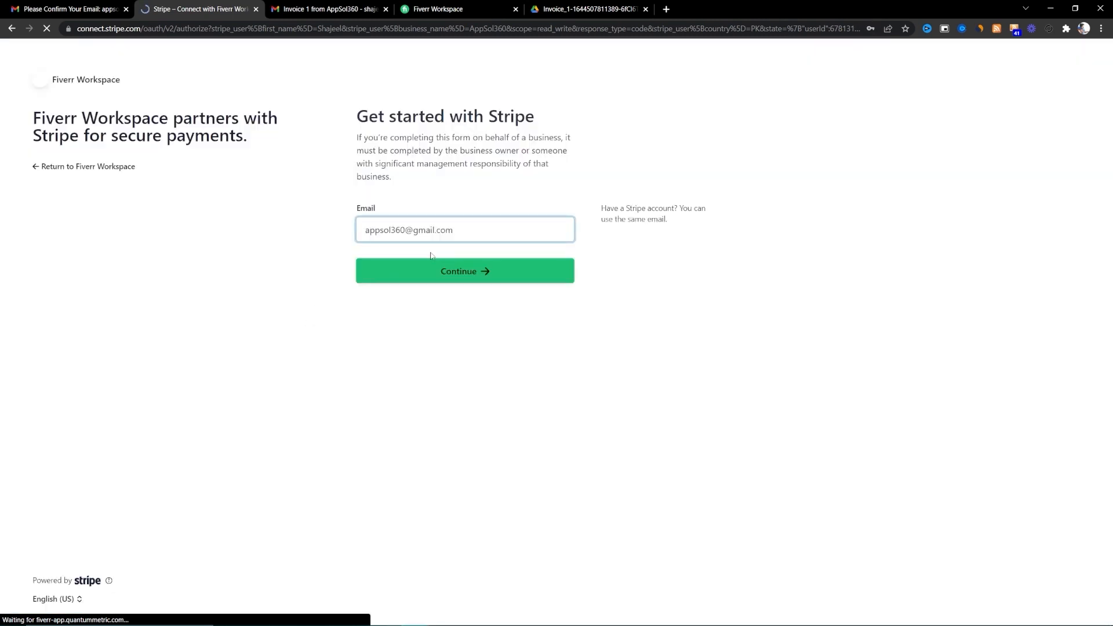
double_click(462, 235)
key(ctrl+a)
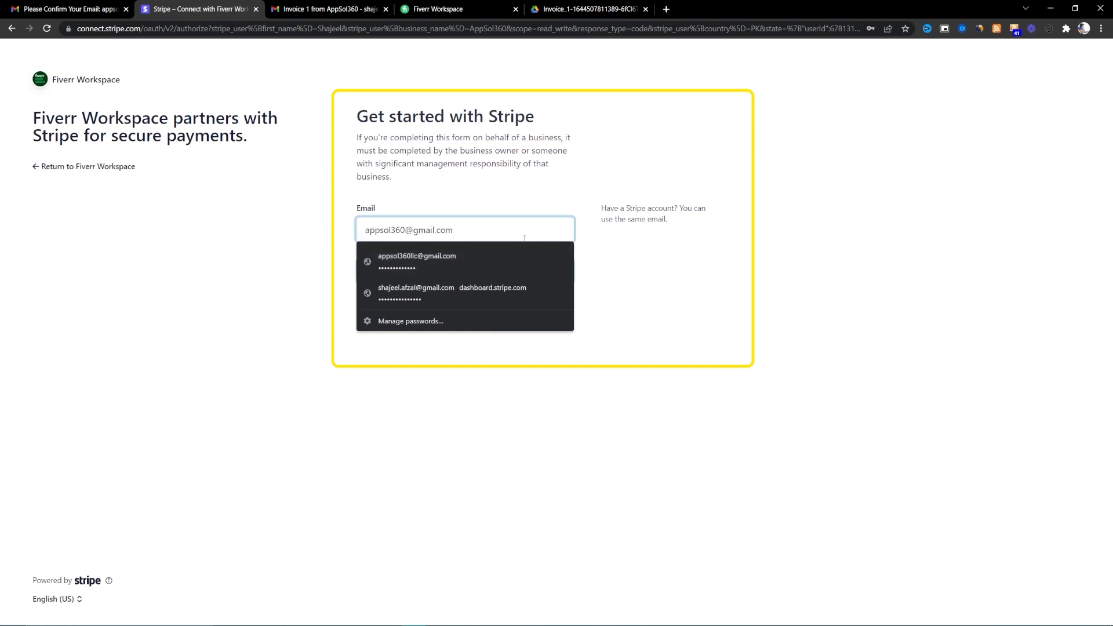
click(520, 258)
click(460, 282)
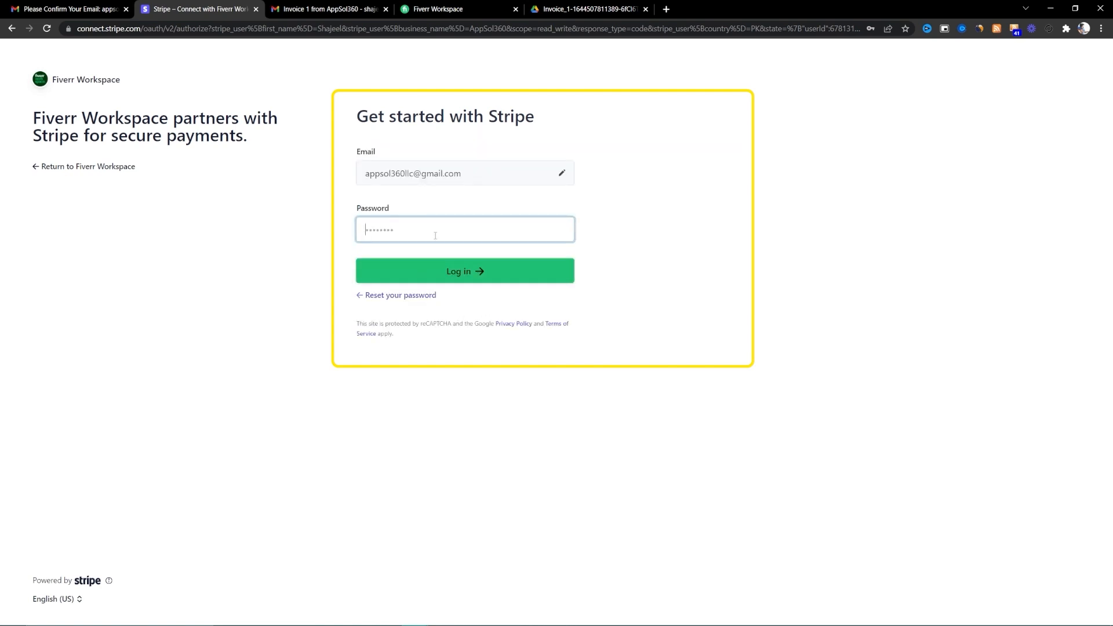
click(436, 235)
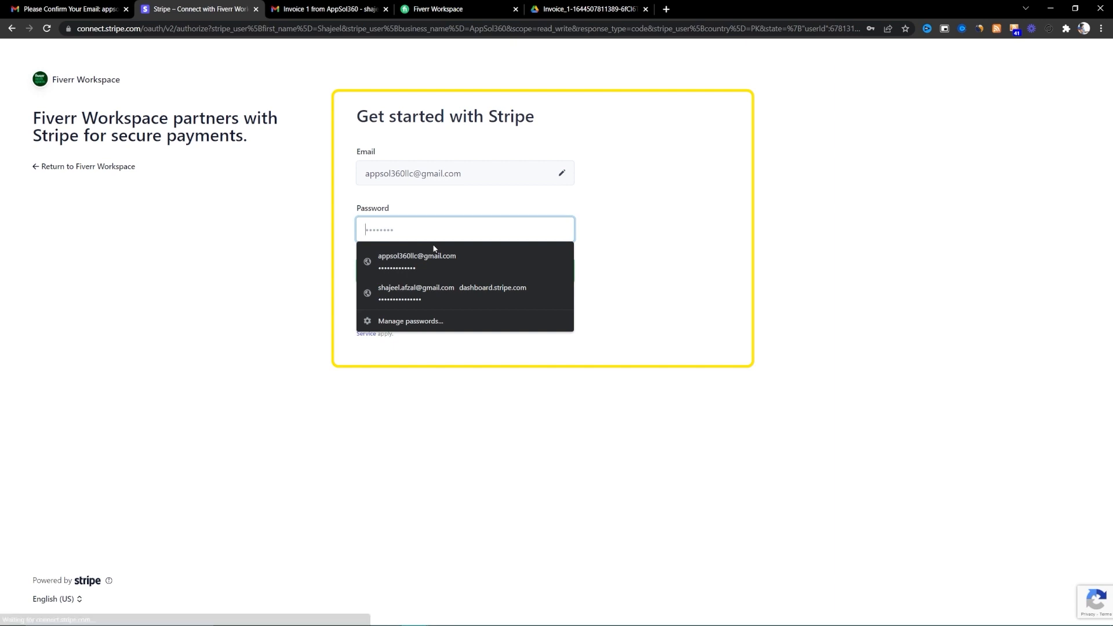
click(433, 255)
click(398, 280)
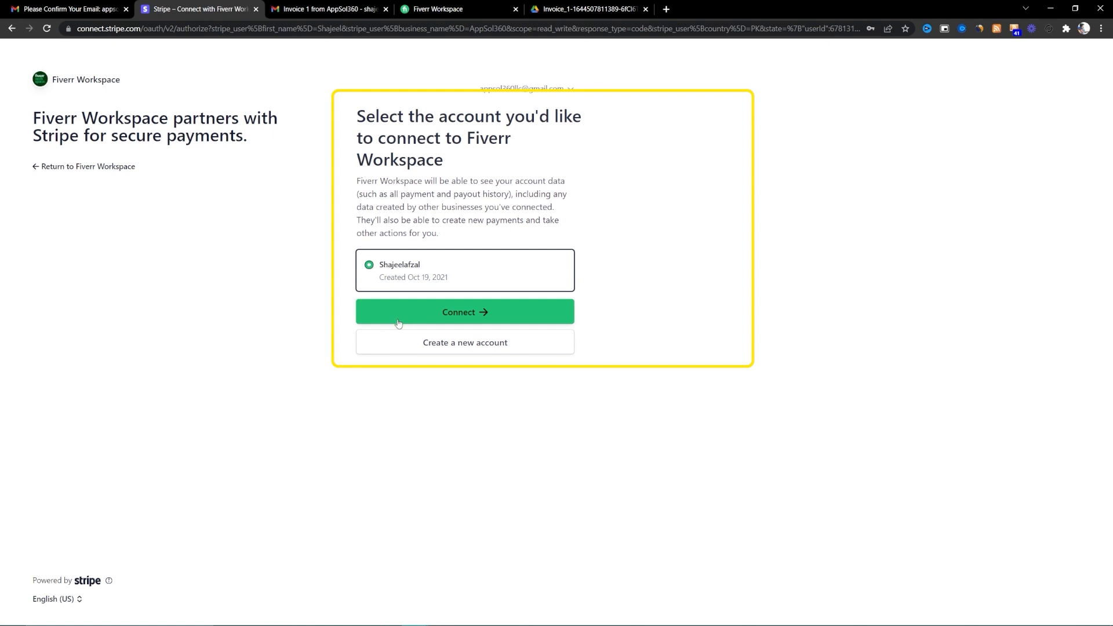
click(437, 319)
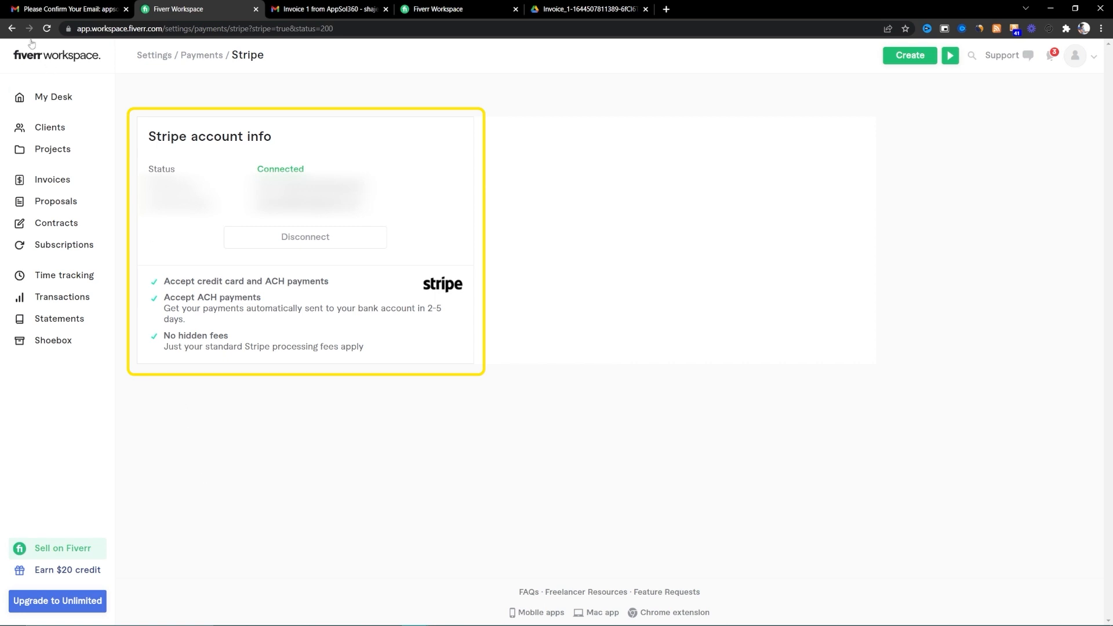
- Go back three pages to Settings > Payments, now showing Stripe as Connected
click(12, 28)
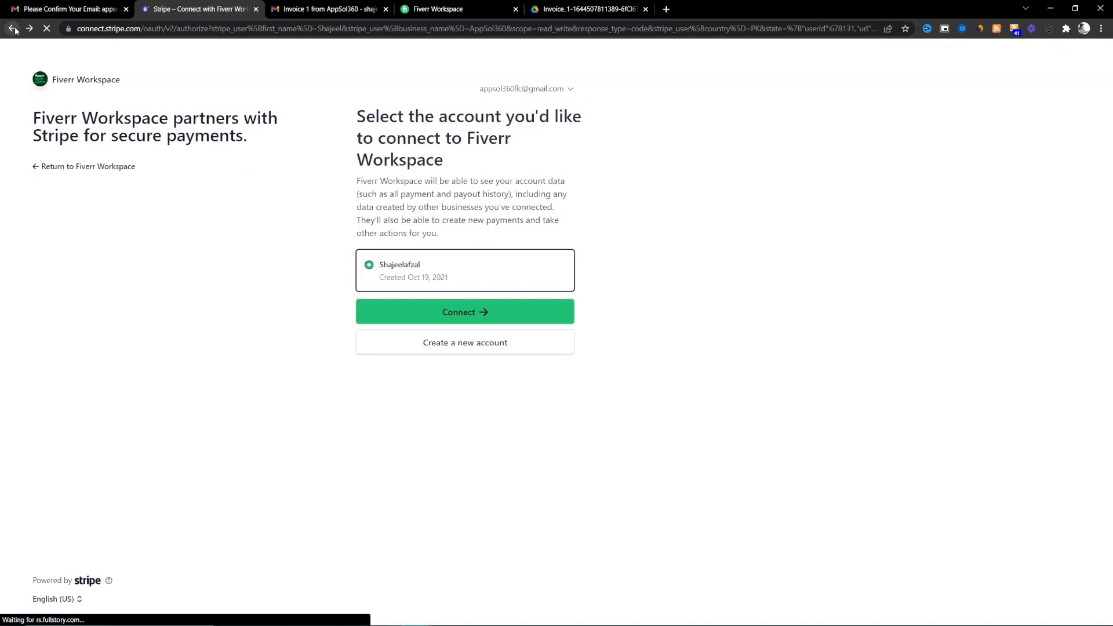
click(12, 29)
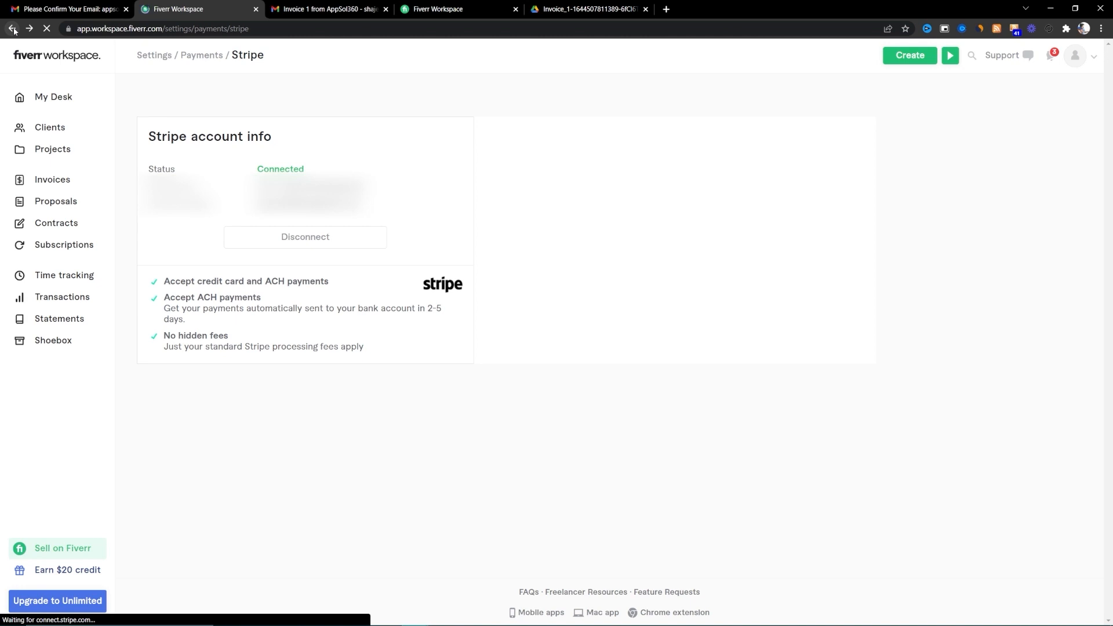
click(12, 28)
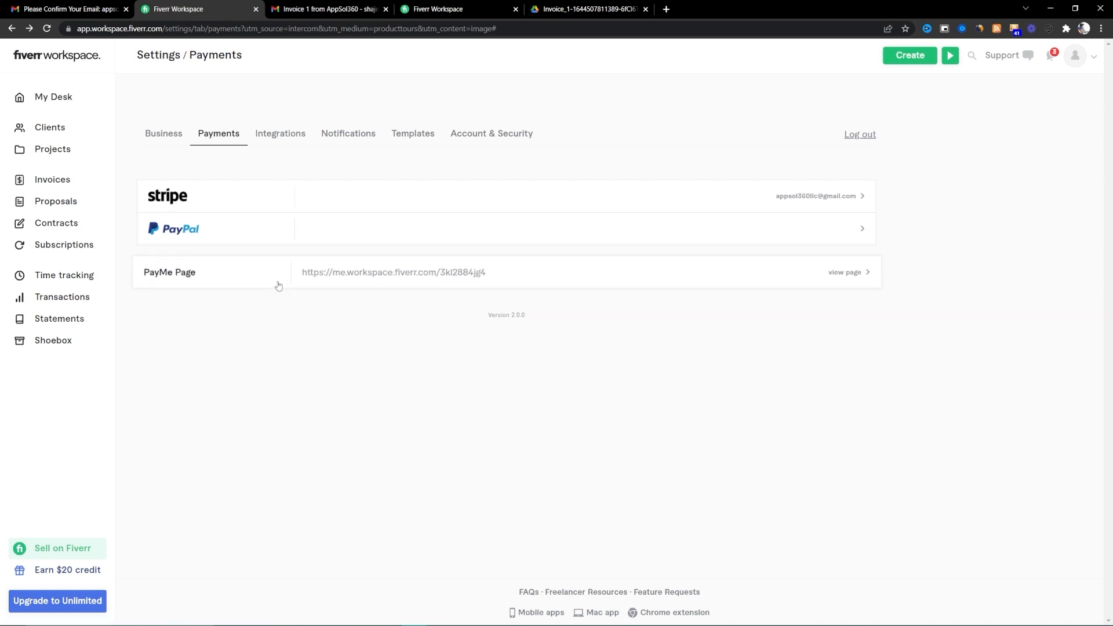
- Open AppSol360's PayMe page in a new tab, select its URL, and focus the amount field
click(834, 283)
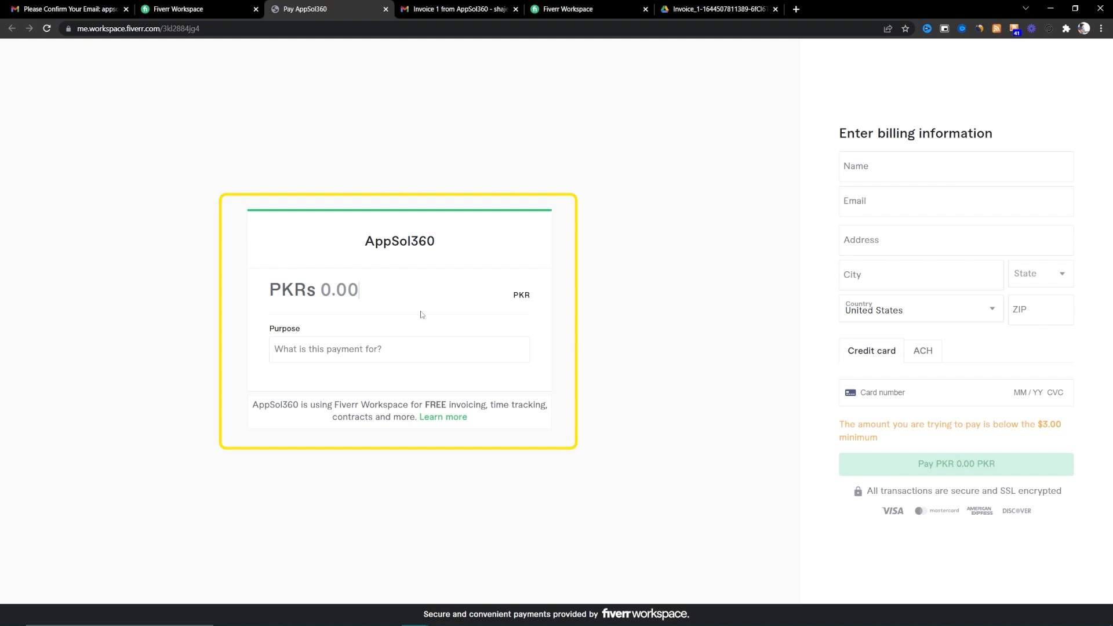
drag(200, 29, 78, 37)
click(222, 29)
triple_click(212, 29)
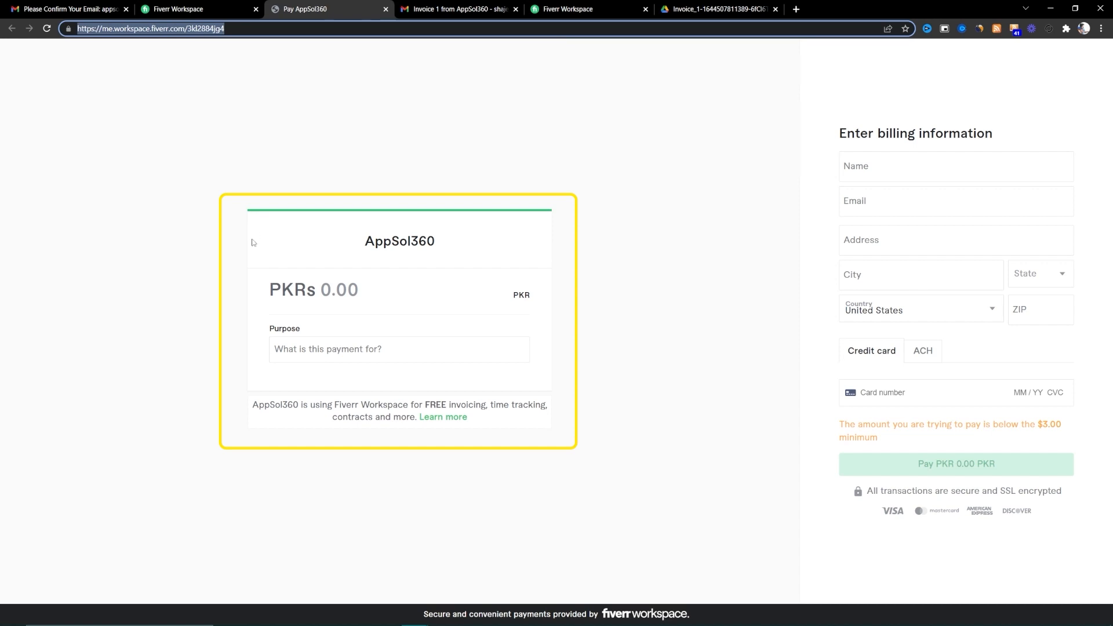
click(357, 300)
click(360, 292)
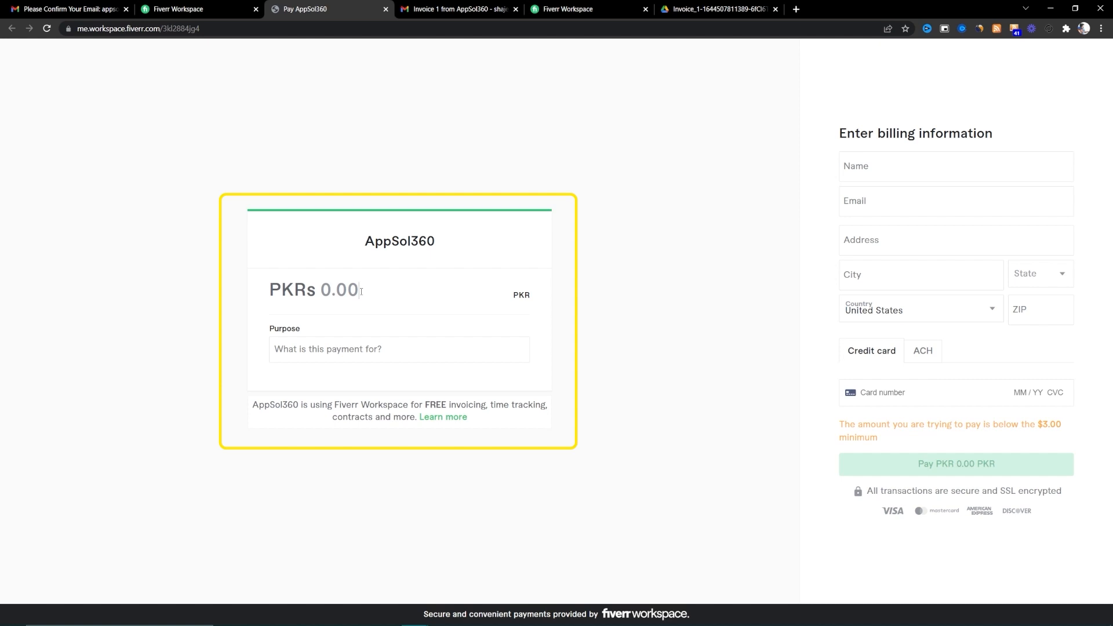
- Enter amount 7,000.00 and purpose 'Purchase for Freelancing Masterclass' on the PayMe page
text(7,000.0)
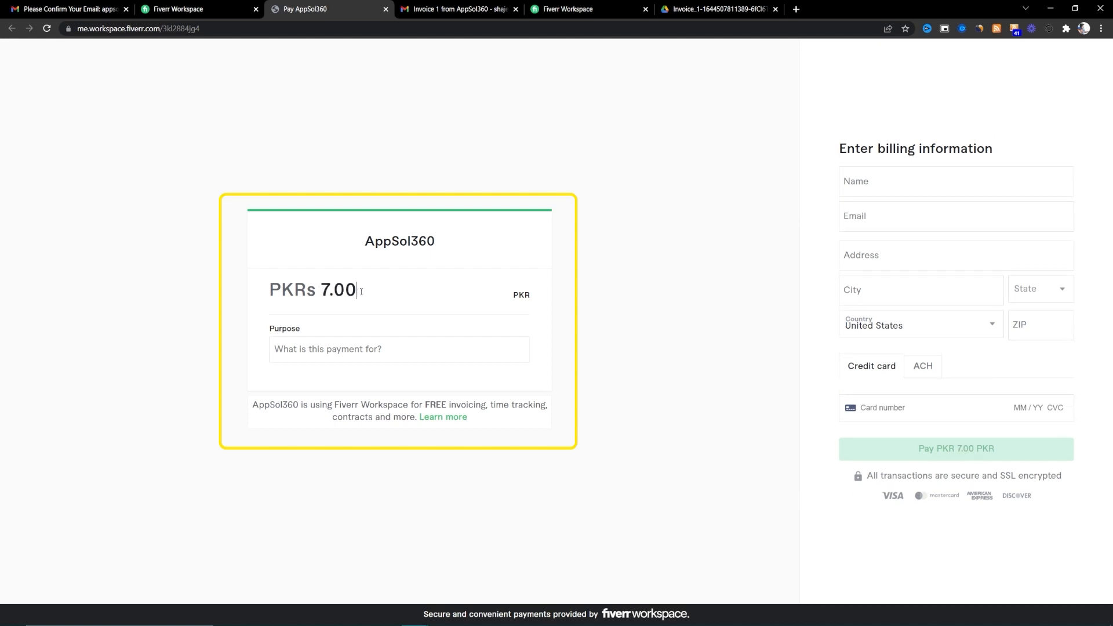
text(0)
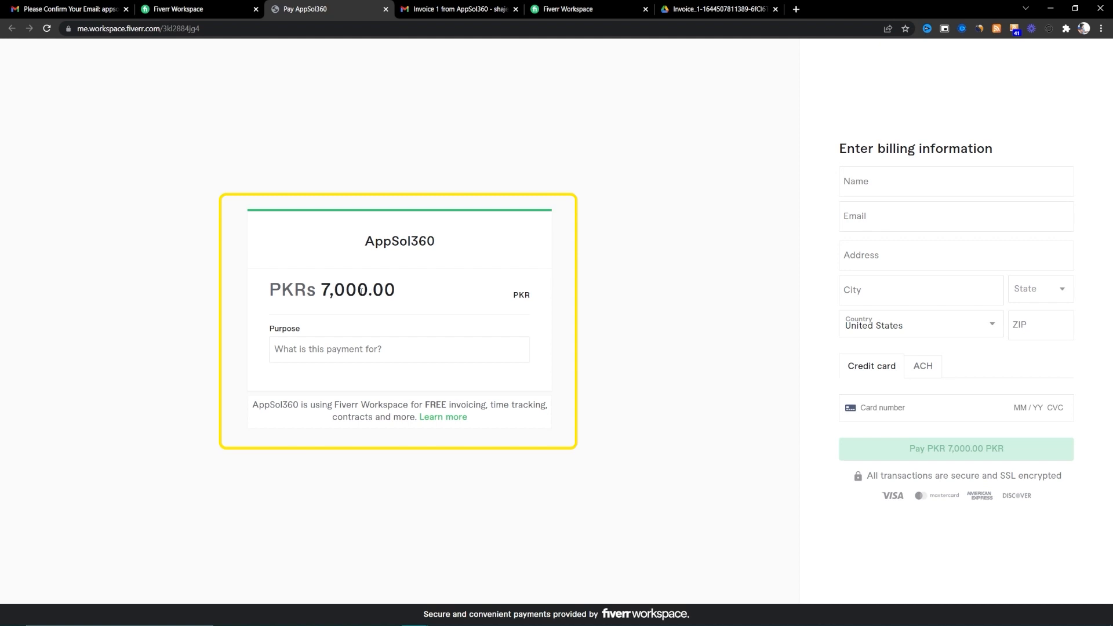
click(392, 346)
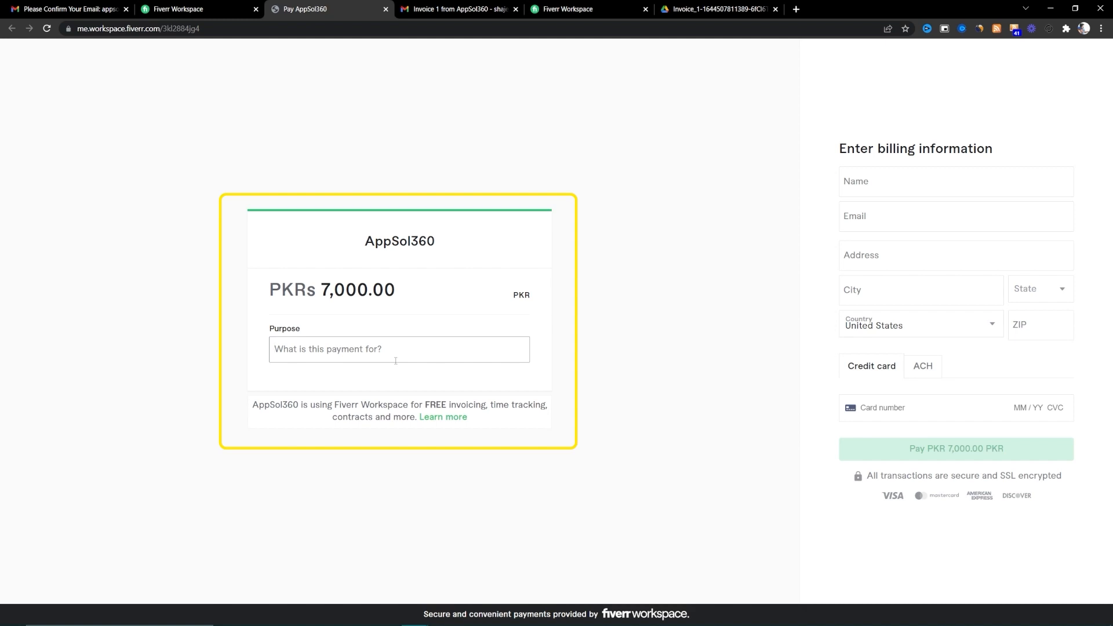
text(Purchase for Freelancing Masterclass)
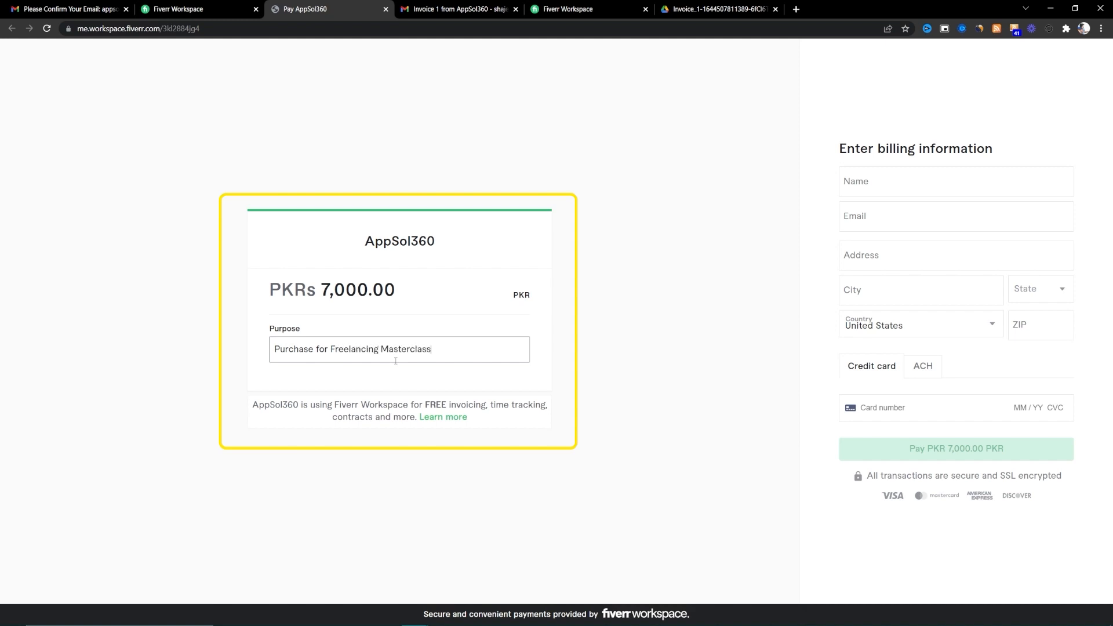
click(904, 181)
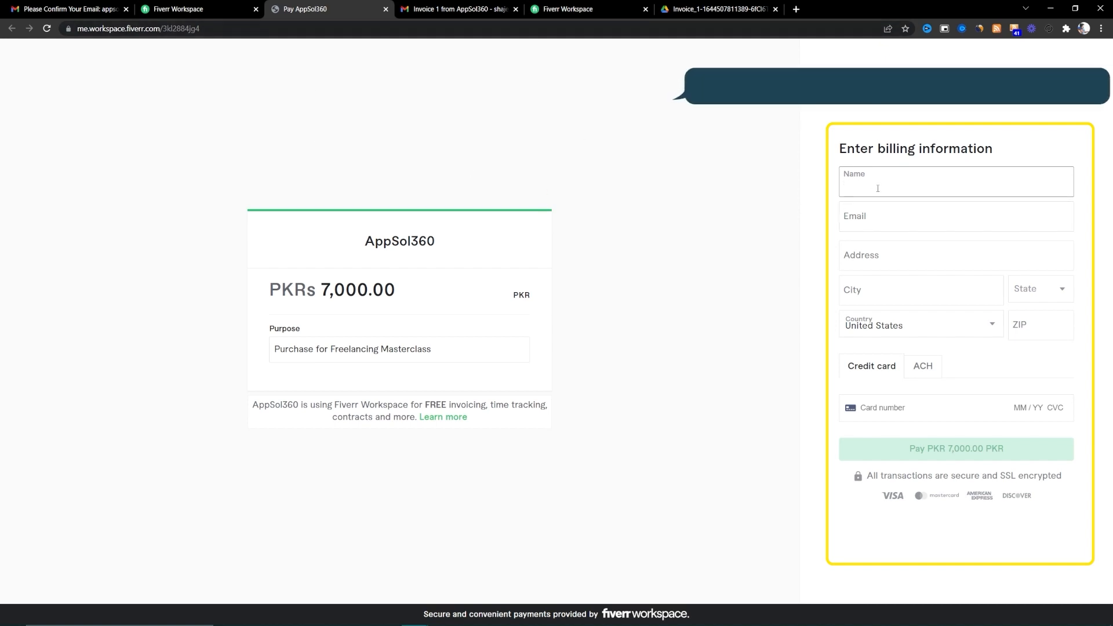
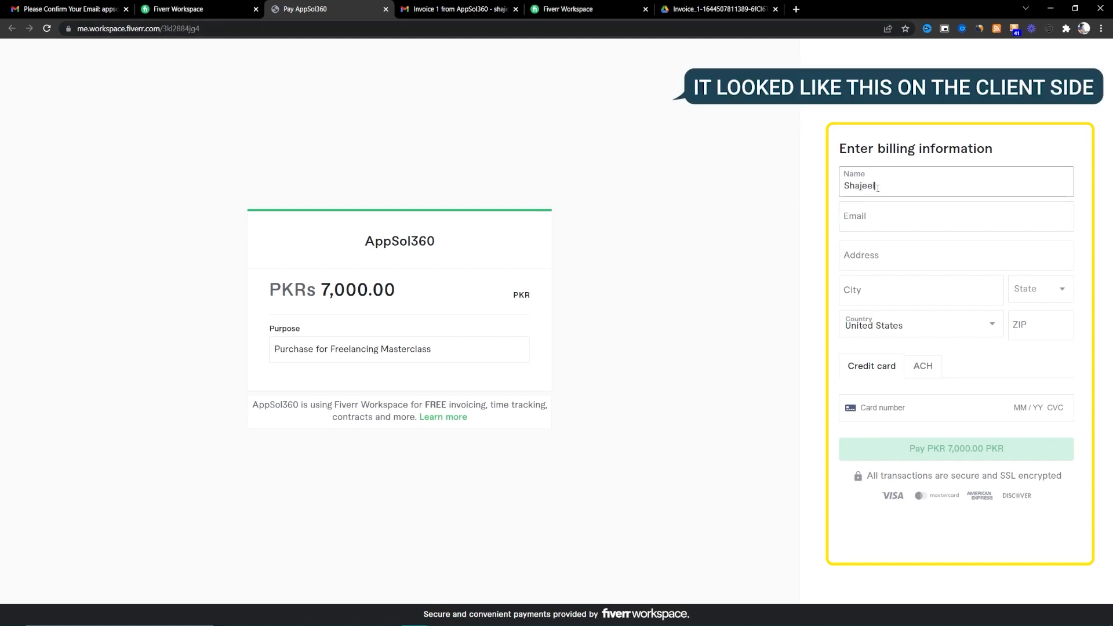
- Fill in the billing name and e-mail address on the PayMe form
key(Tab)
key(BackSpace)
key(BackSpace)
key(BackSpace)
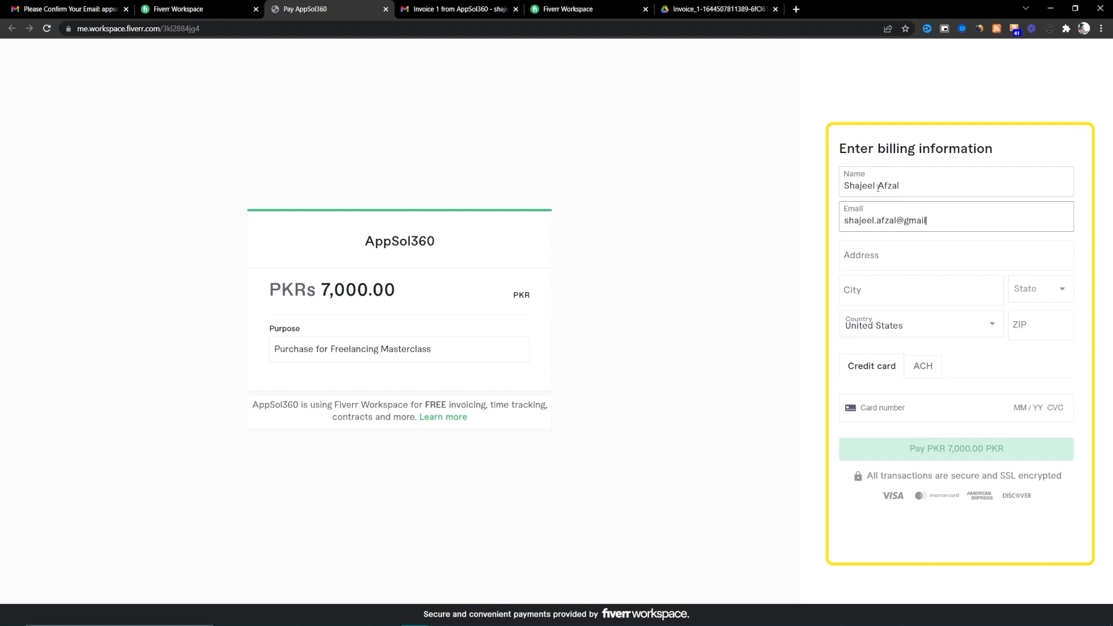
key(Tab)
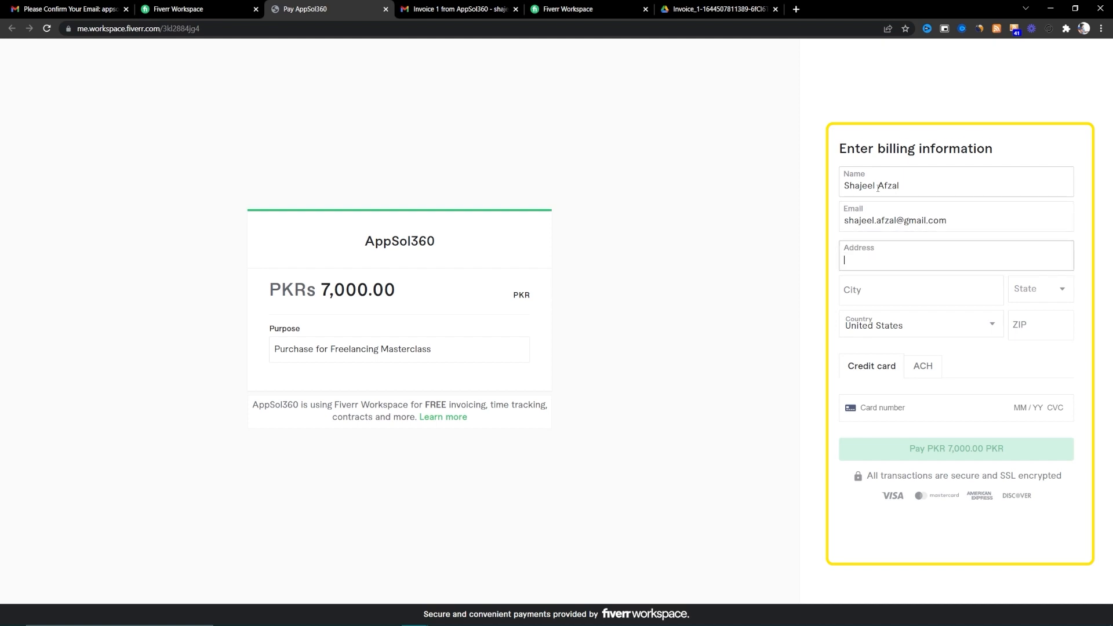
key(Tab)
- Choose Pakistan as the billing country and dismiss the saved-card suggestions
click(965, 339)
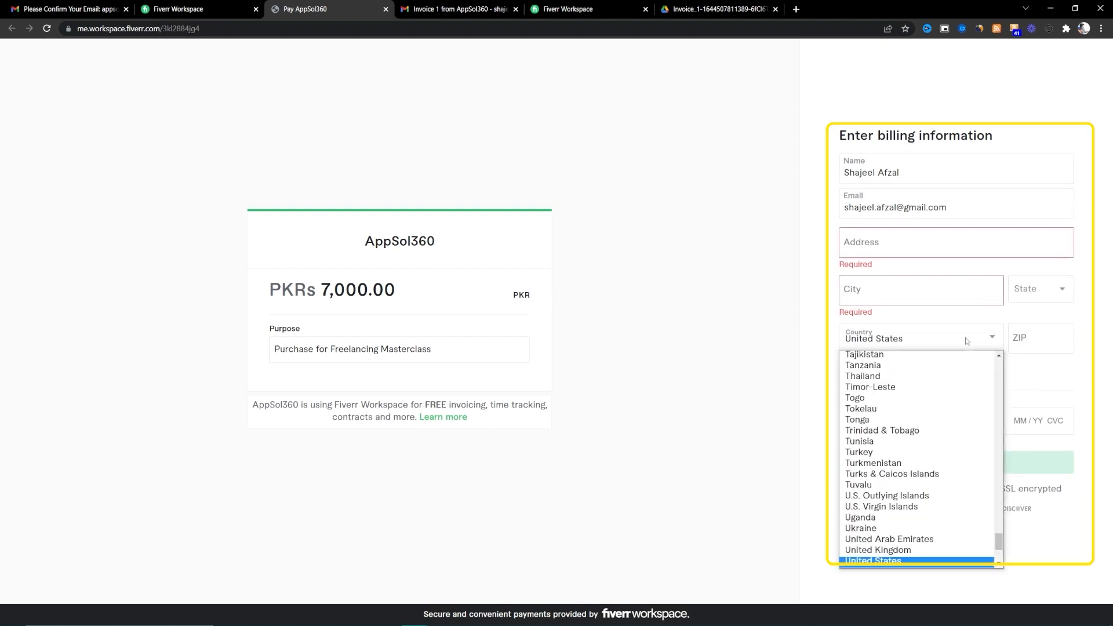
key(p)
key(Return)
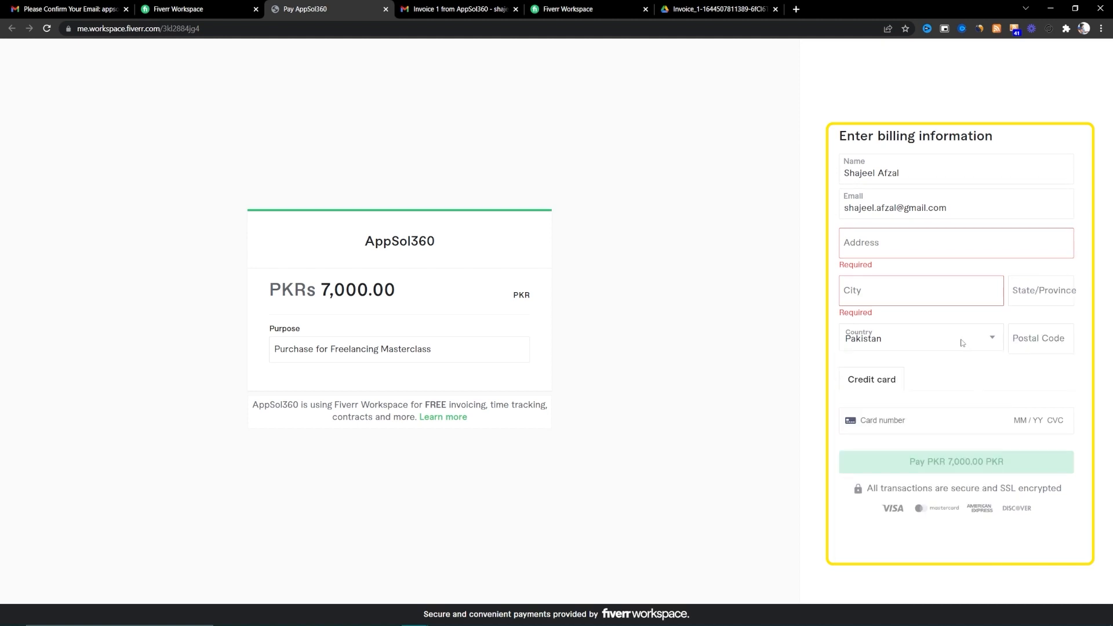
click(906, 420)
click(795, 430)
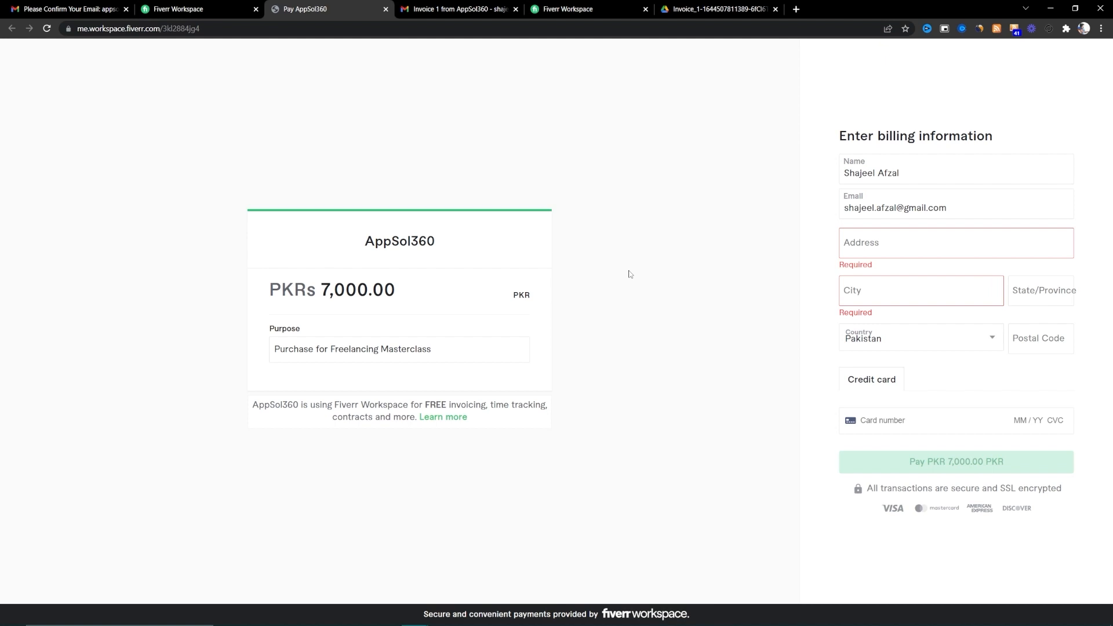
- Replace the 7,000.00 PayMe amount with 500.00, then shrink the browser window
double_click(400, 300)
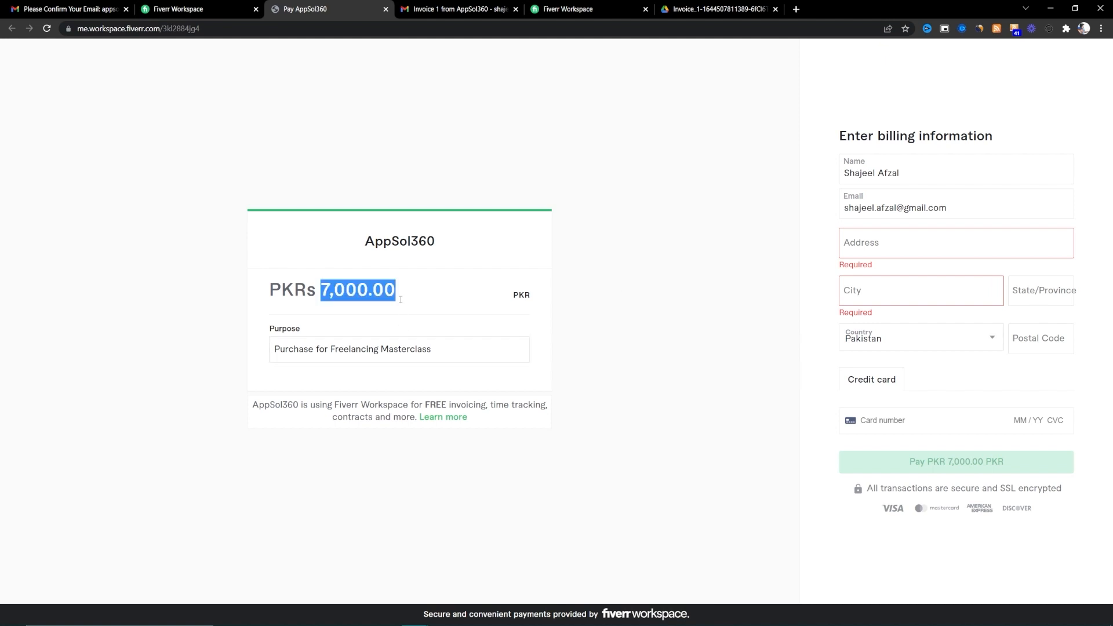
key(BackSpace)
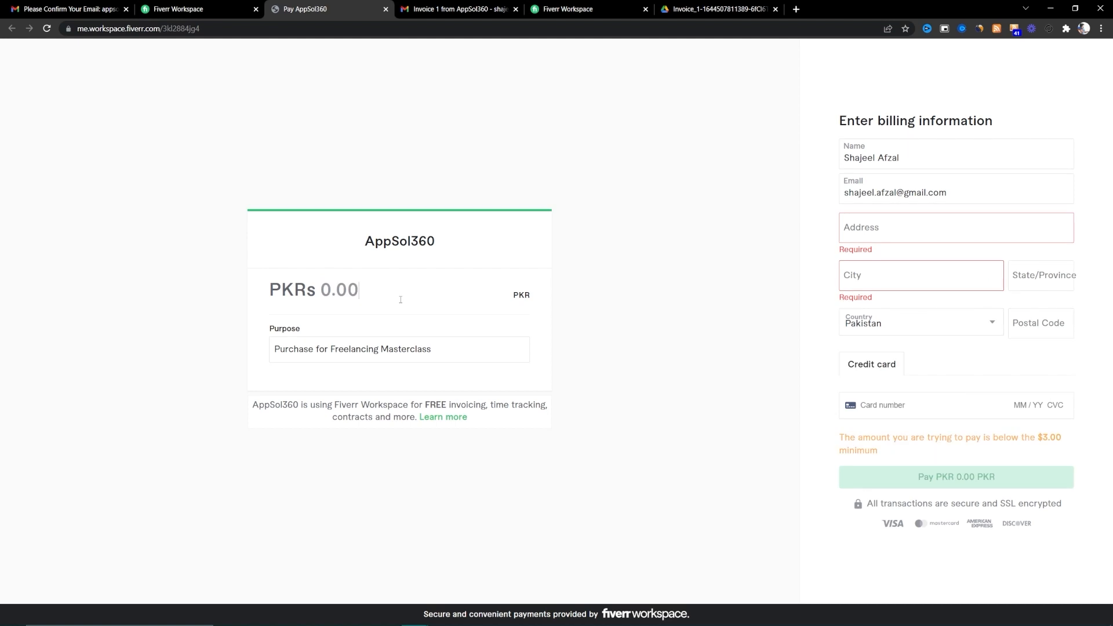
text(10000)
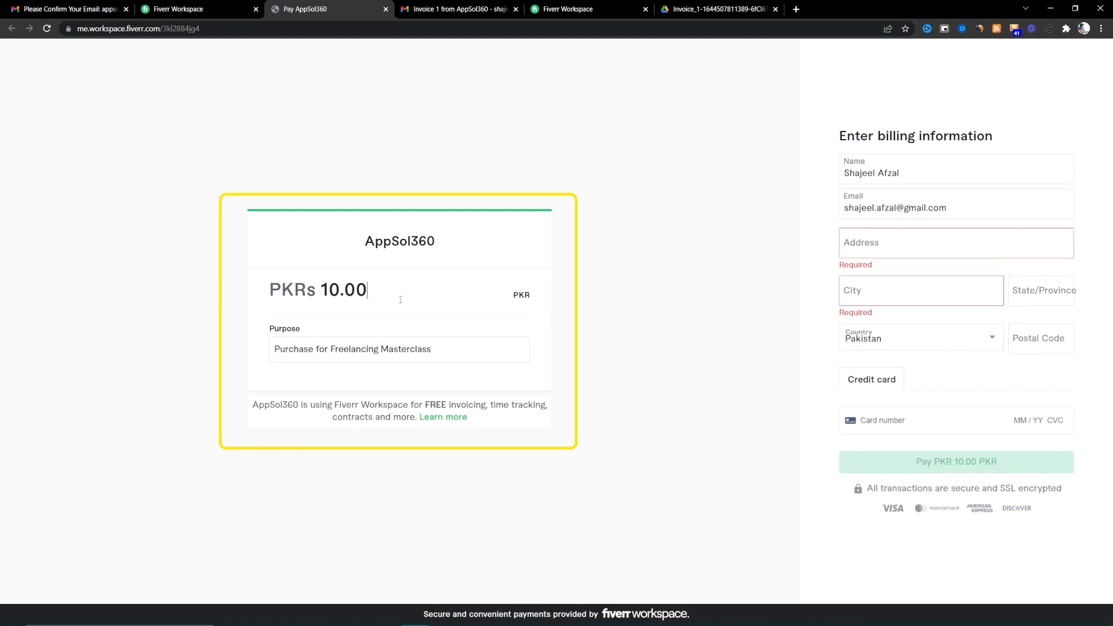
text(0)
key(BackSpace)
key(BackSpace)
key(BackSpace)
key(BackSpace)
key(BackSpace)
key(BackSpace)
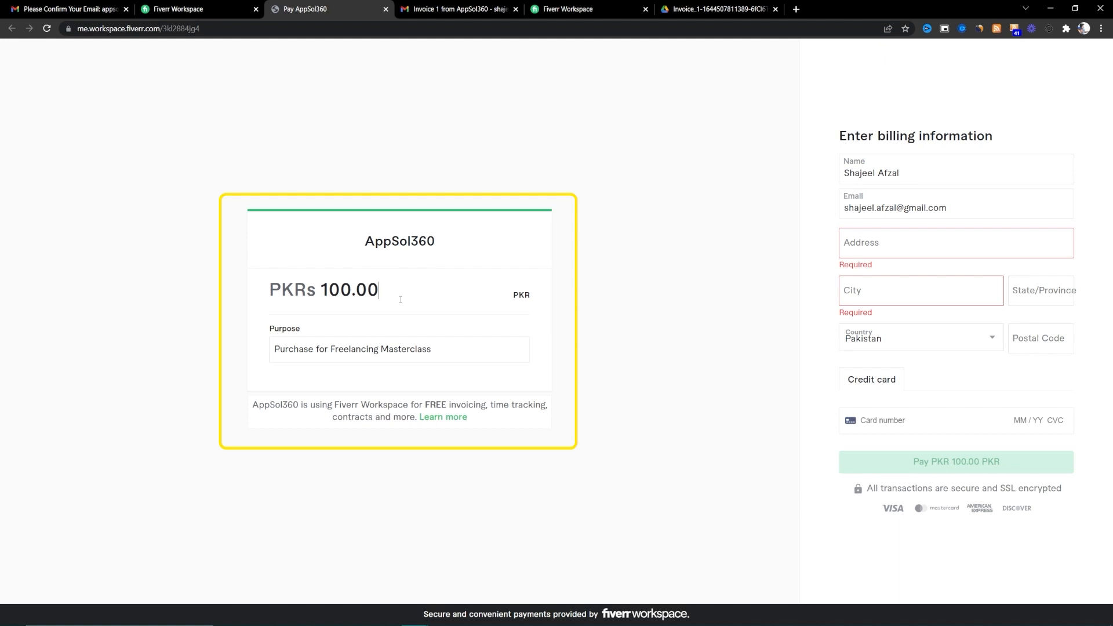
text(50000)
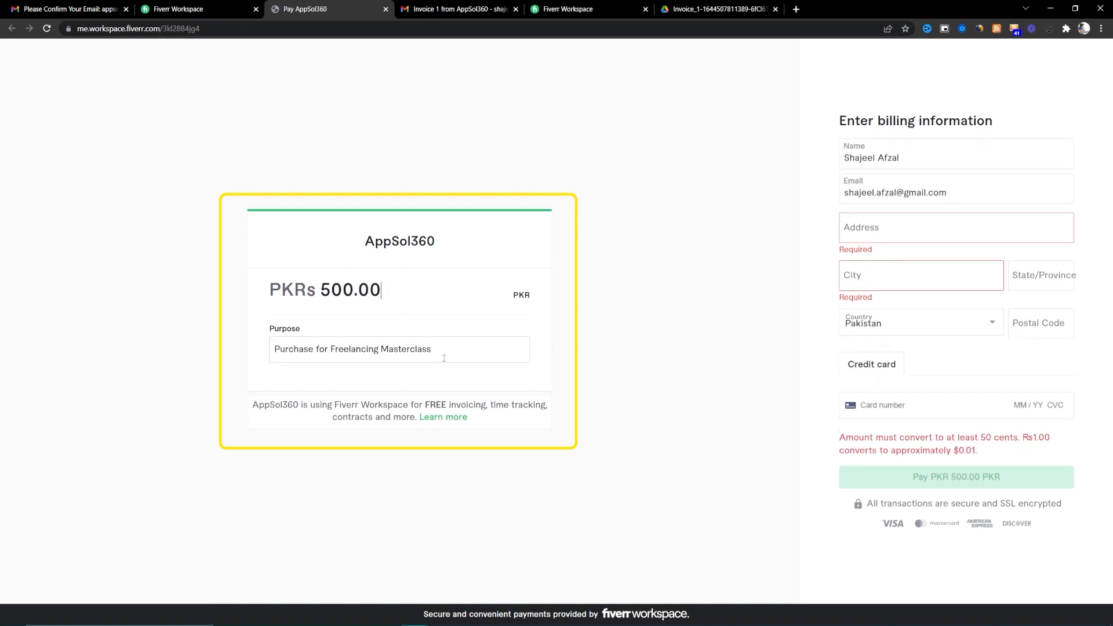
click(890, 234)
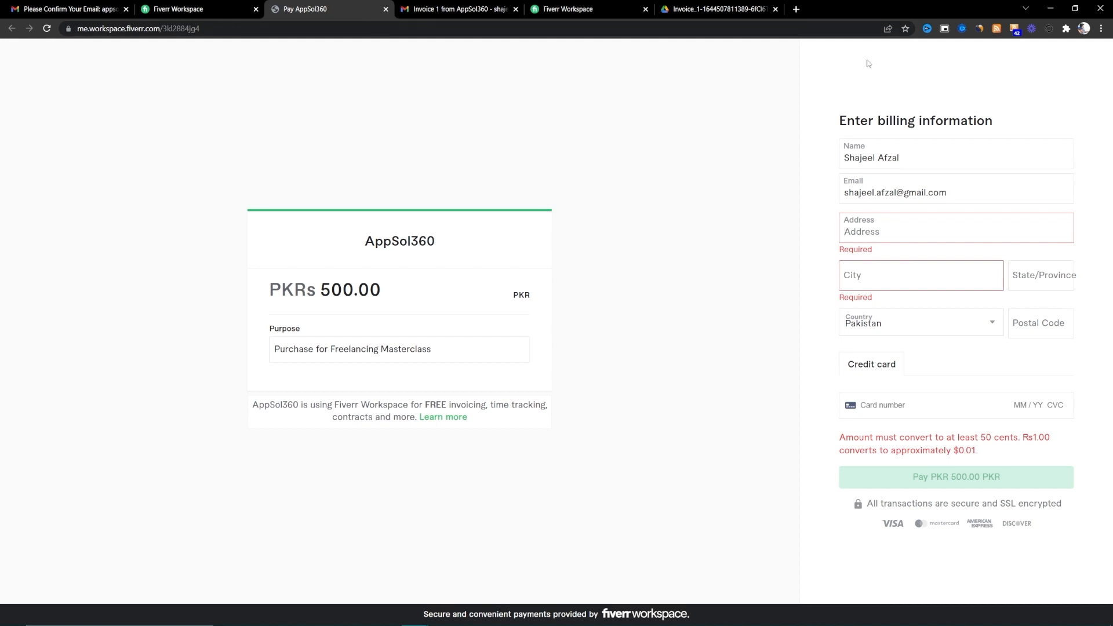
click(1075, 8)
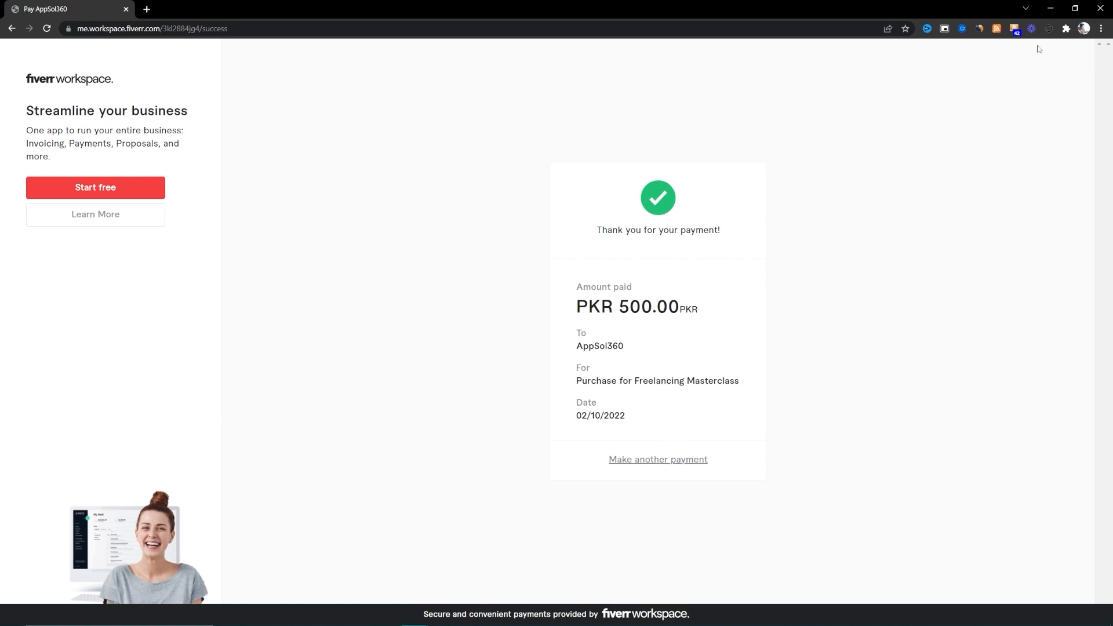
- Close the payment confirmation, maximize Chrome again, and go to My Desk in Fiverr Workspace
click(1102, 9)
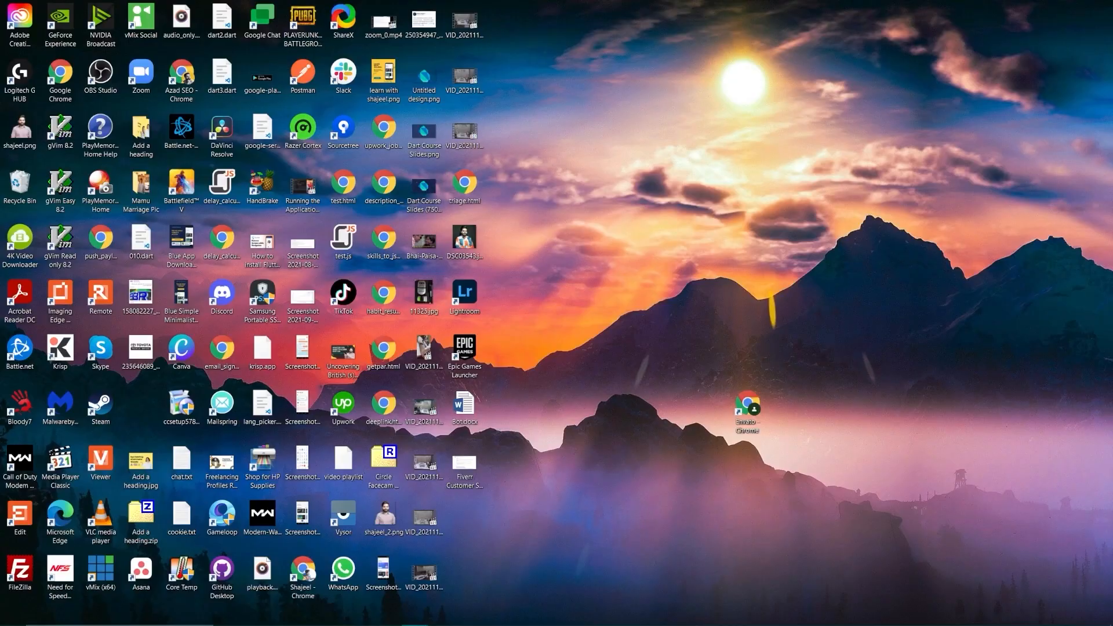
drag(1112, 82, 758, 82)
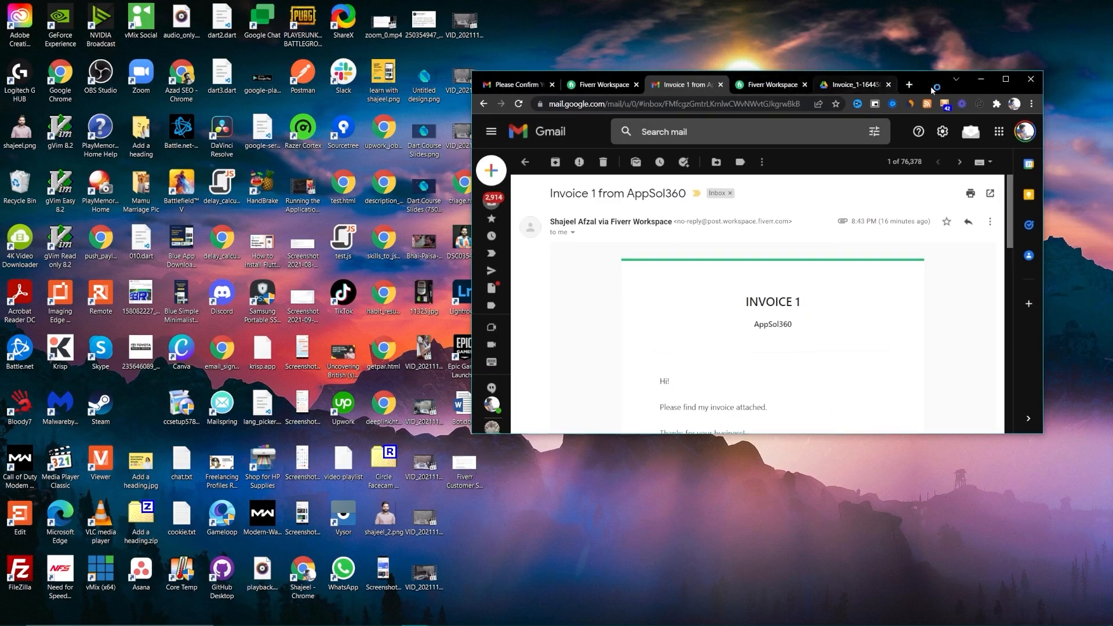
click(1007, 79)
click(233, 6)
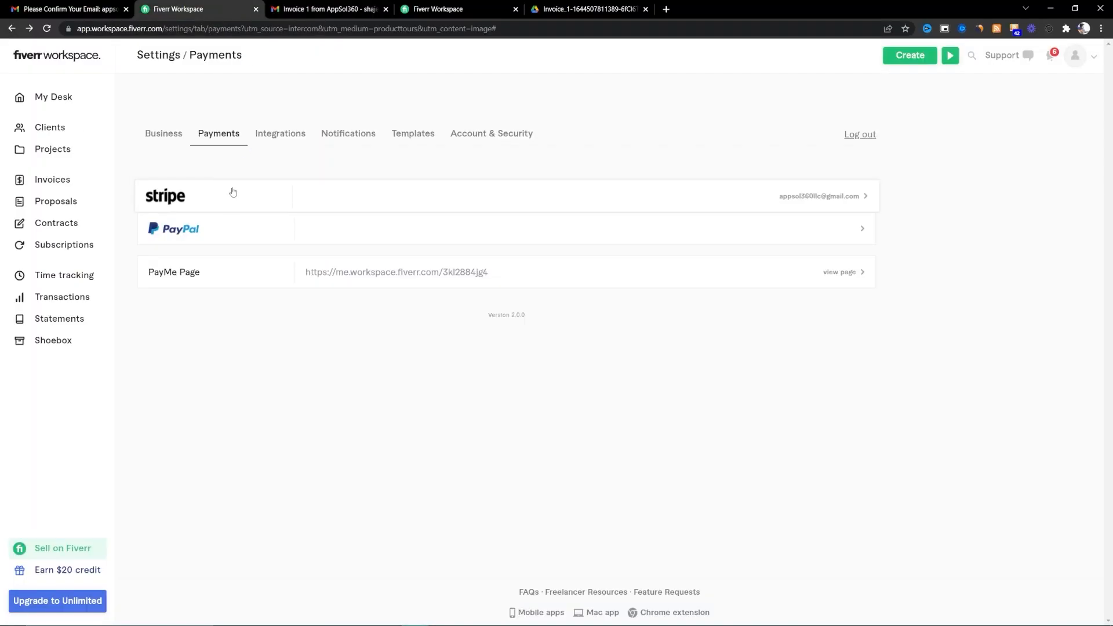
click(51, 104)
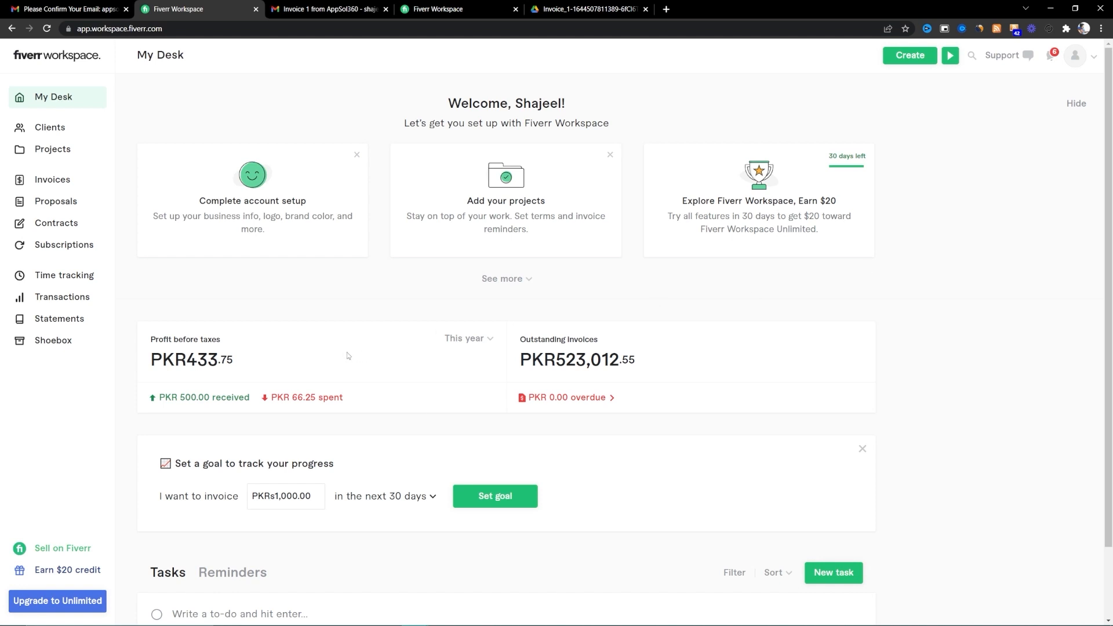
- In the Set a goal card, replace the amount with 100,000 and save the goal
scroll(347, 355, down, 2)
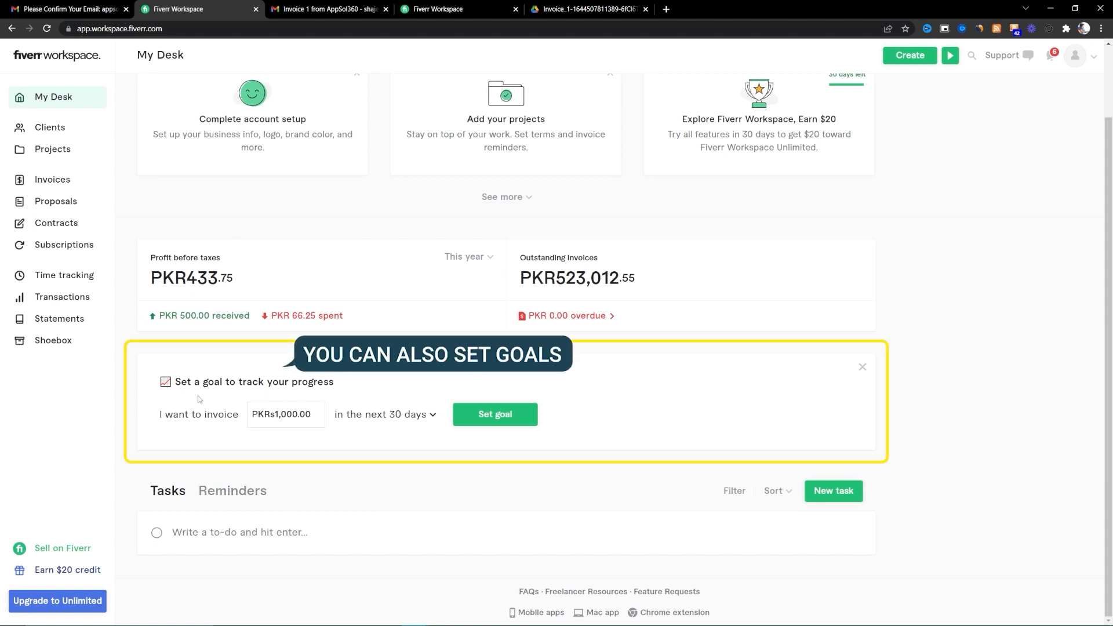
click(286, 415)
double_click(286, 415)
text(100,000)
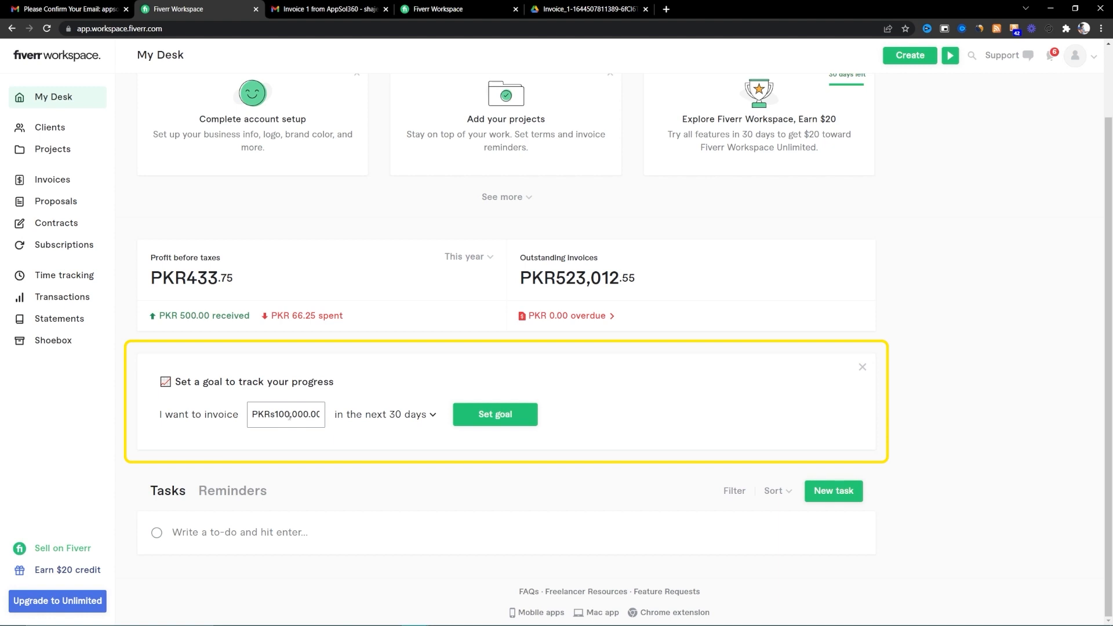
click(490, 414)
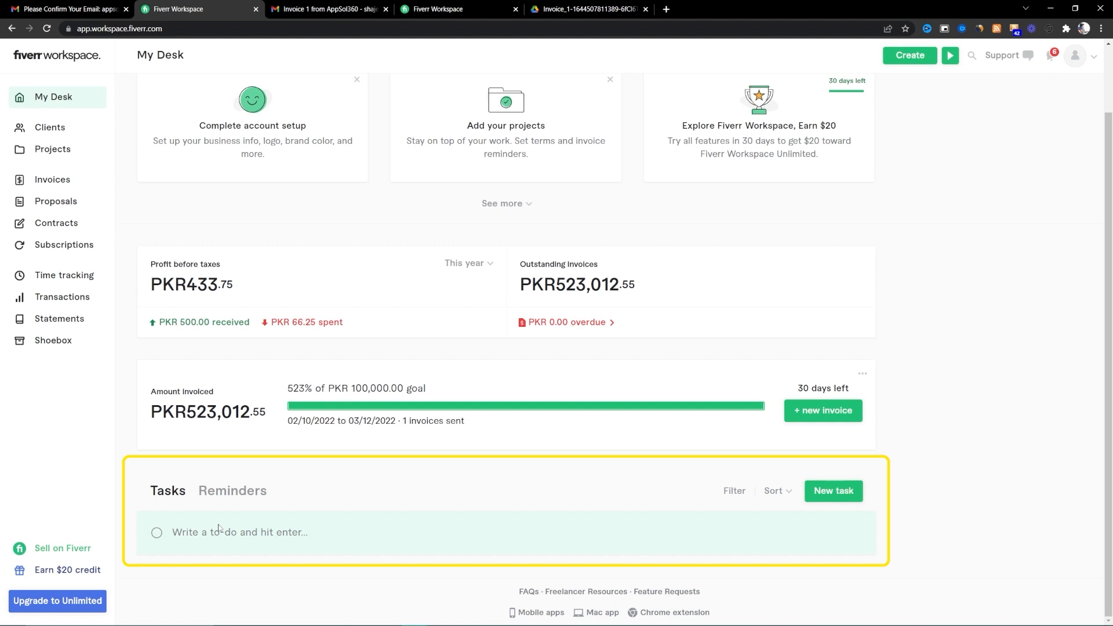
- Glance at the Reminders tab on My Desk, then open Clients from the sidebar
click(237, 497)
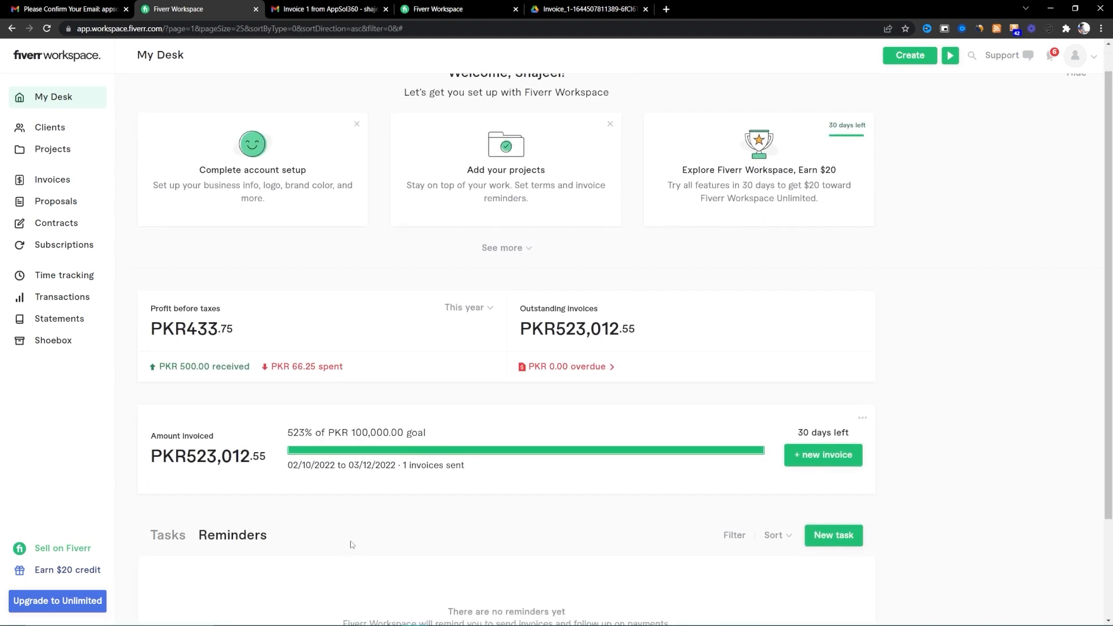
scroll(351, 545, down, 2)
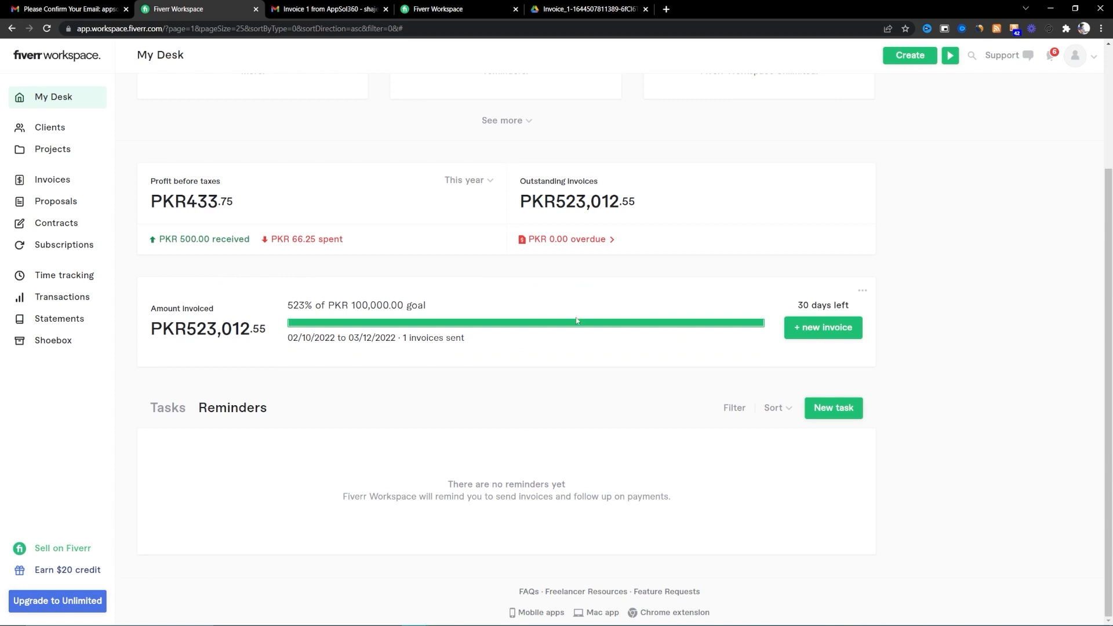
click(85, 130)
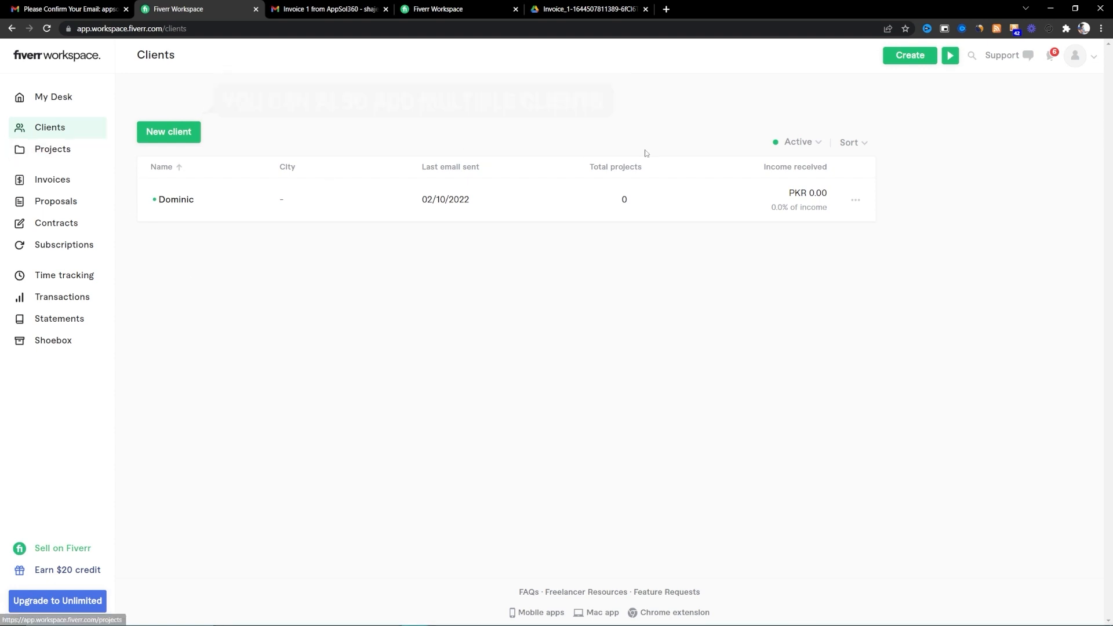
- Try adding a new client, dismiss the Raise your limit prompt, and go to the Projects list
click(184, 133)
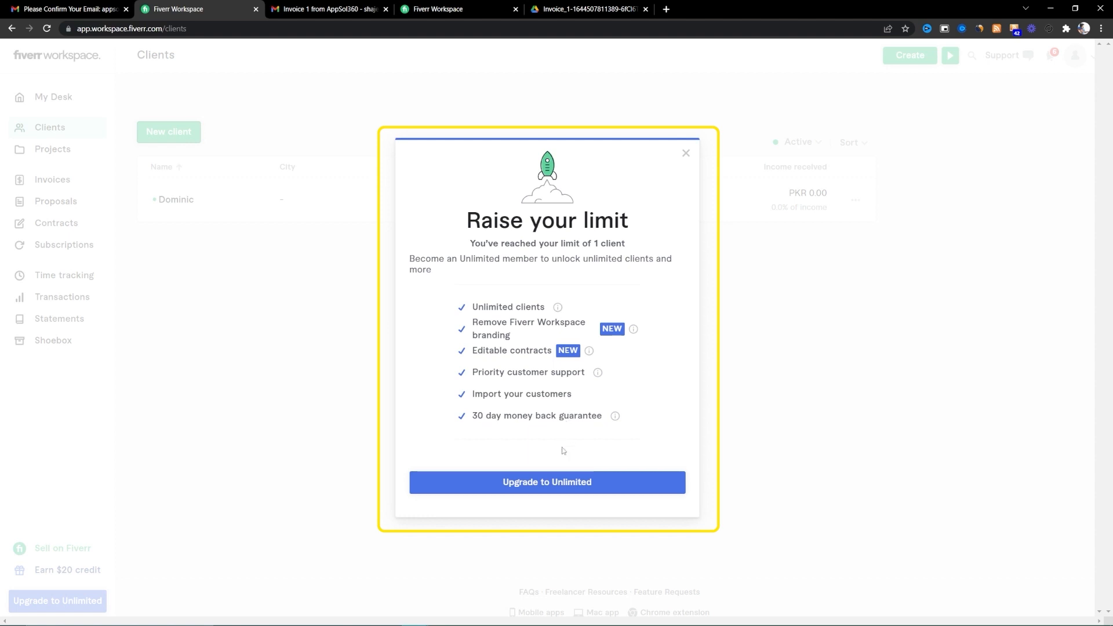
mouse_move(613, 418)
click(683, 154)
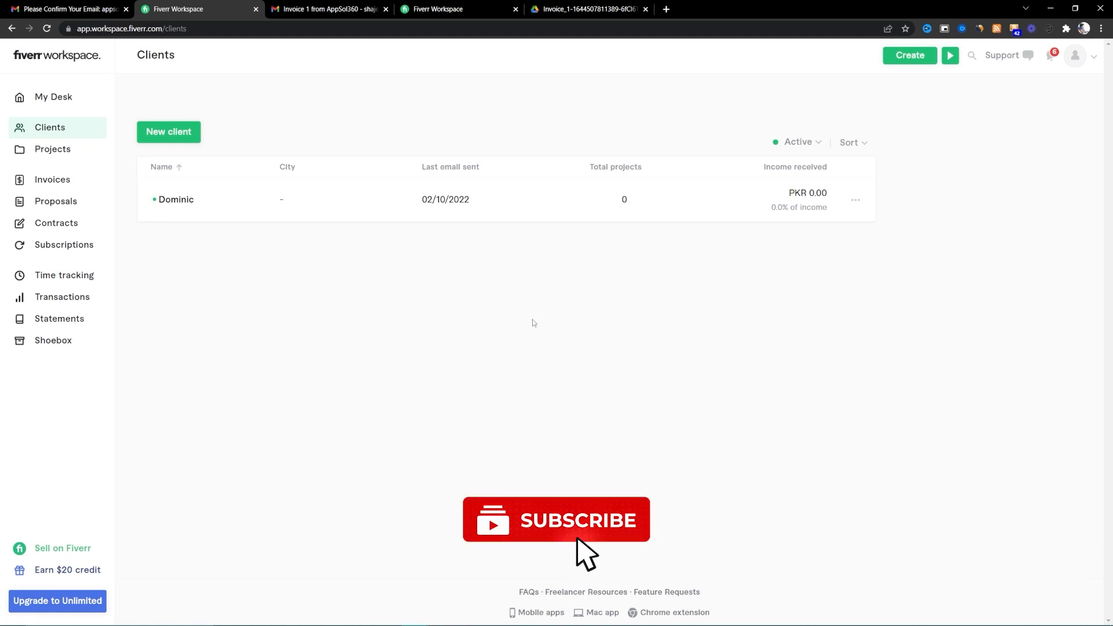
click(71, 156)
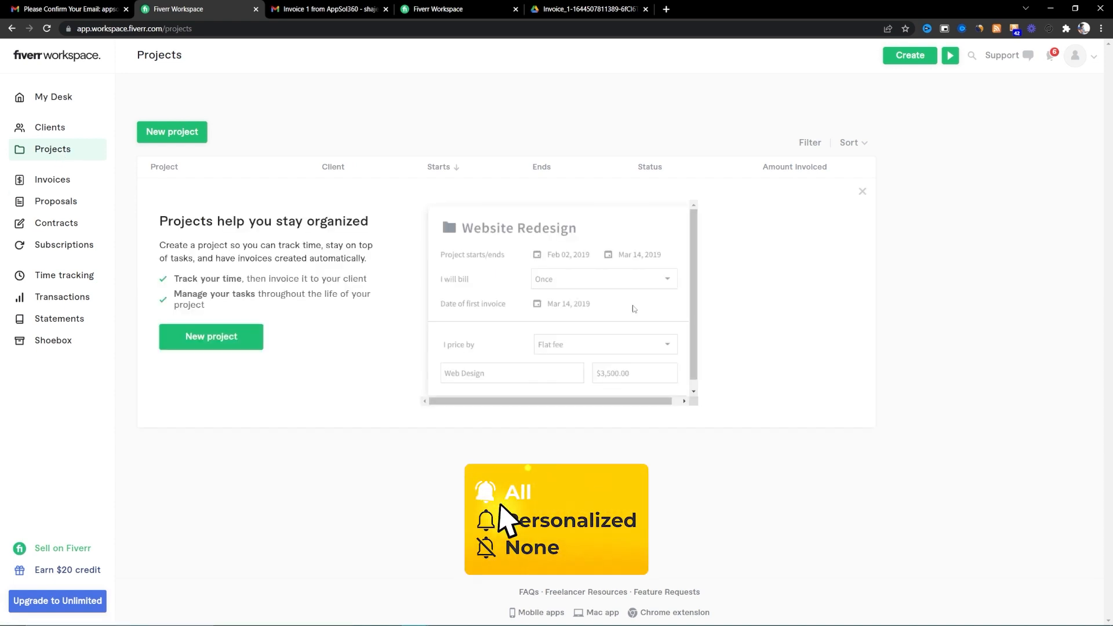
- Start a new project named 'ChatBots Development Project' and assign the existing client
click(231, 345)
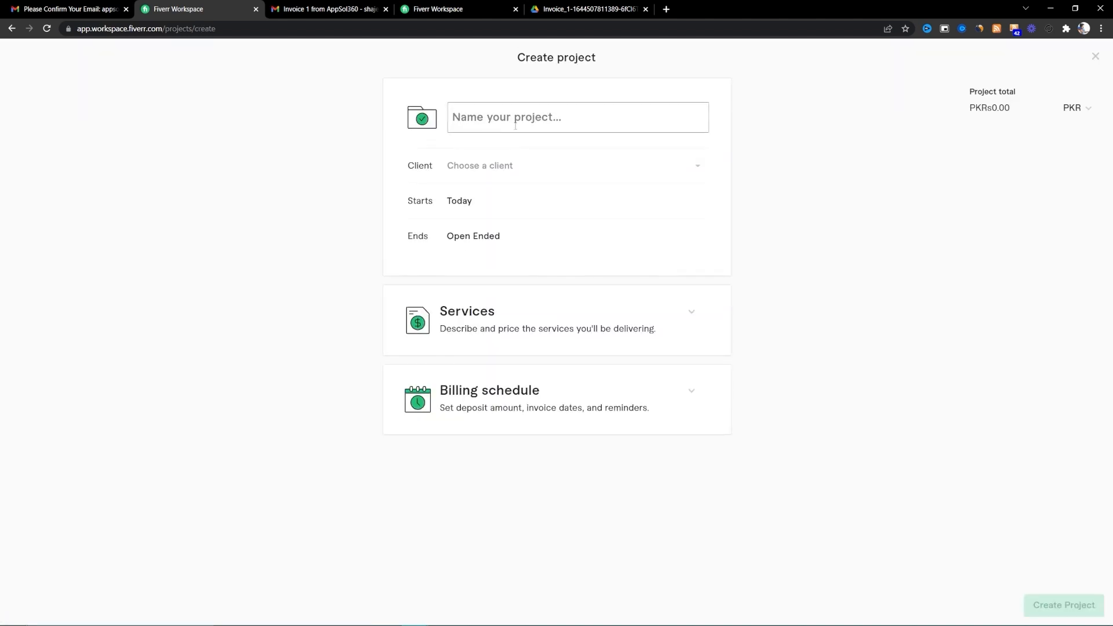
text(Mobile)
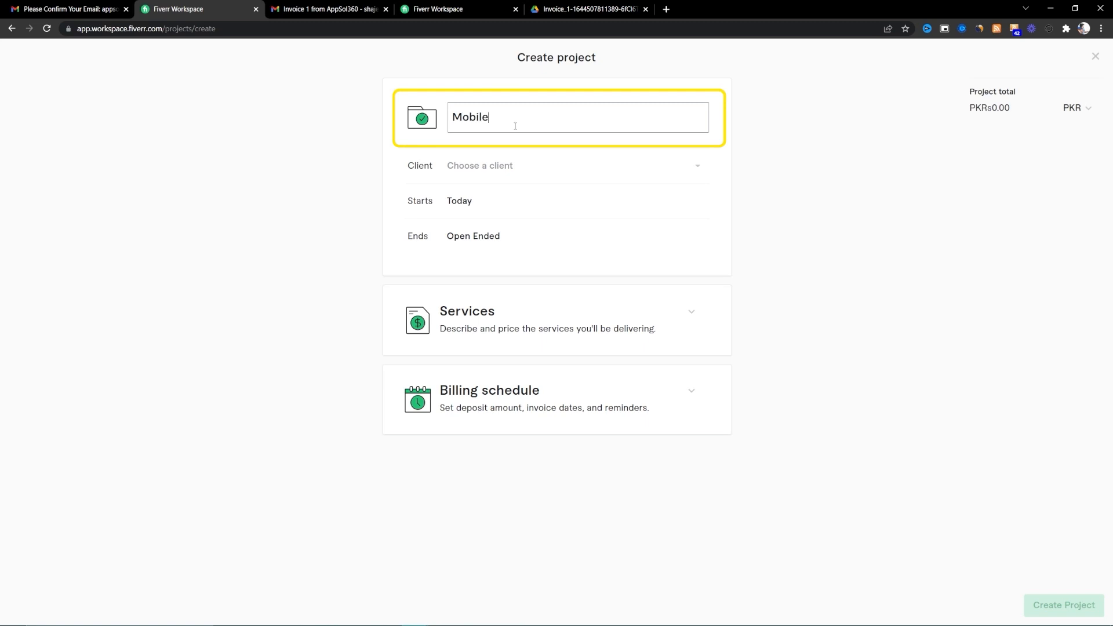
key(BackSpace)
key(BackSpace)
key(BackSpace)
key(BackSpace)
text(ChatBots)
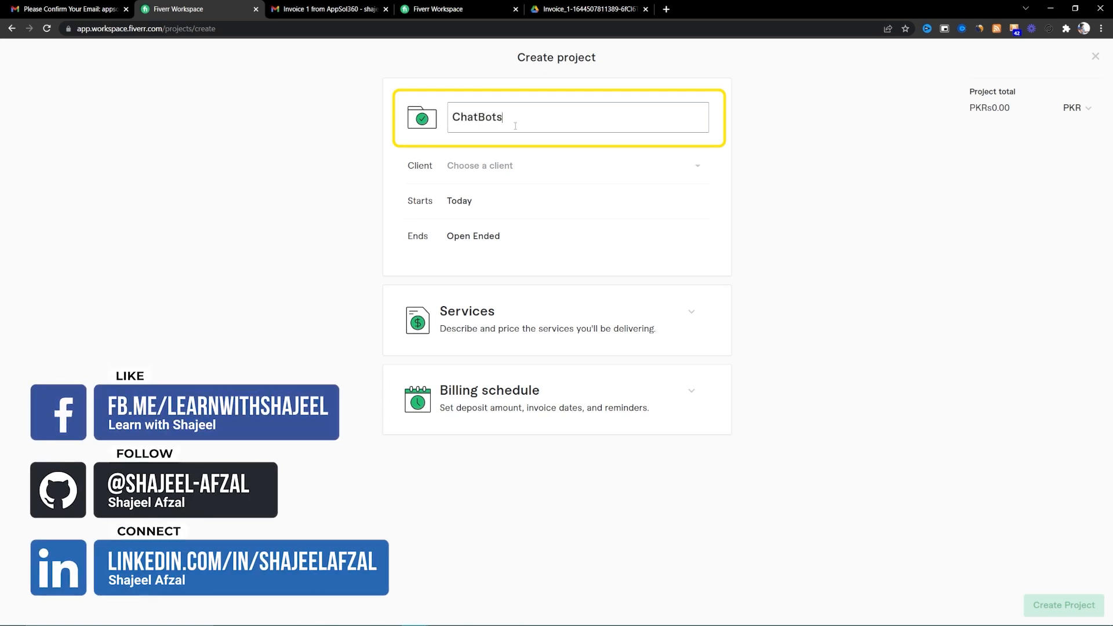
text( Development )
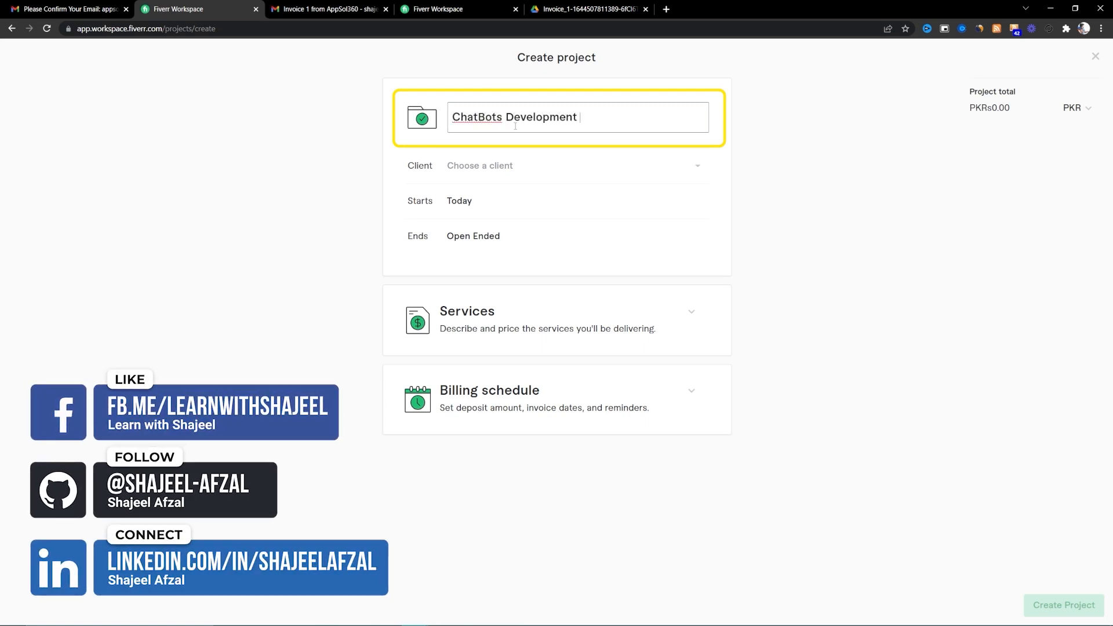
text(Project)
click(697, 174)
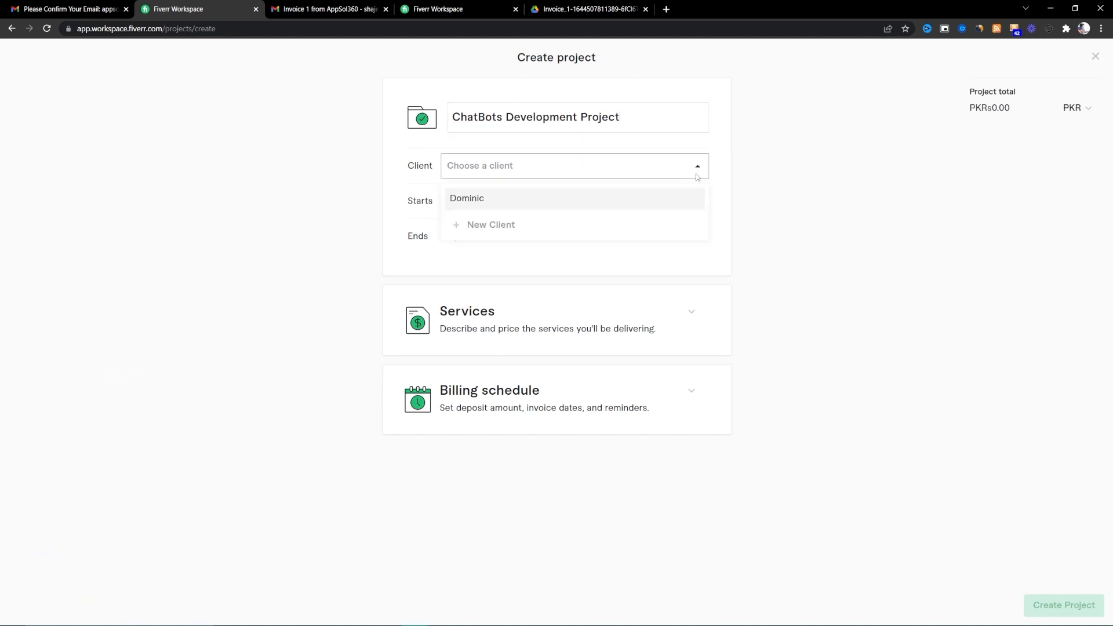
click(480, 235)
click(686, 153)
click(499, 168)
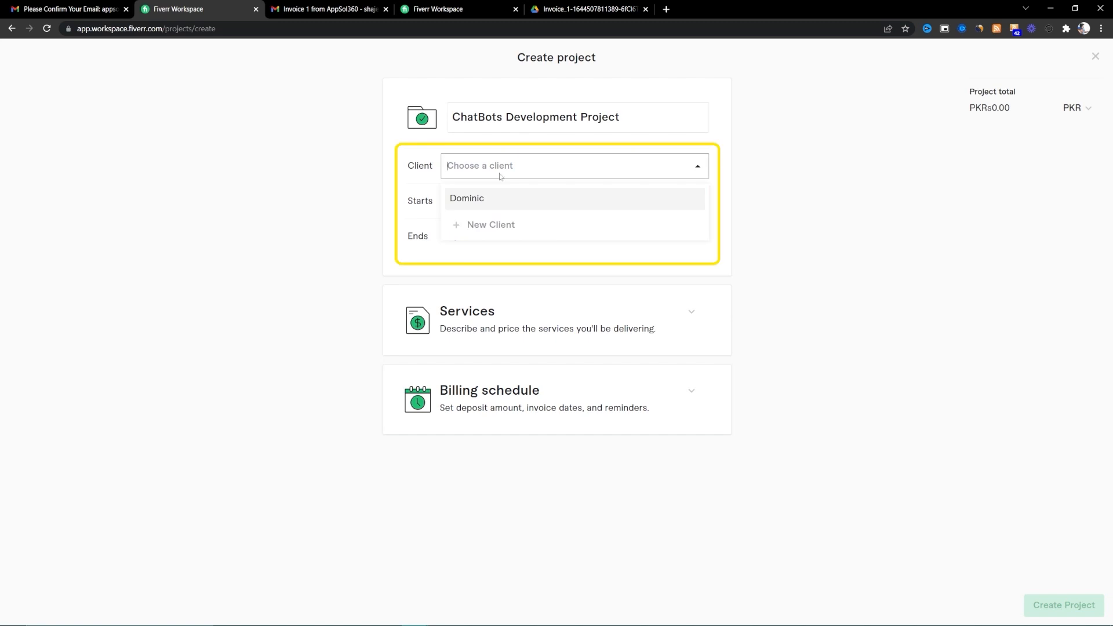
click(496, 198)
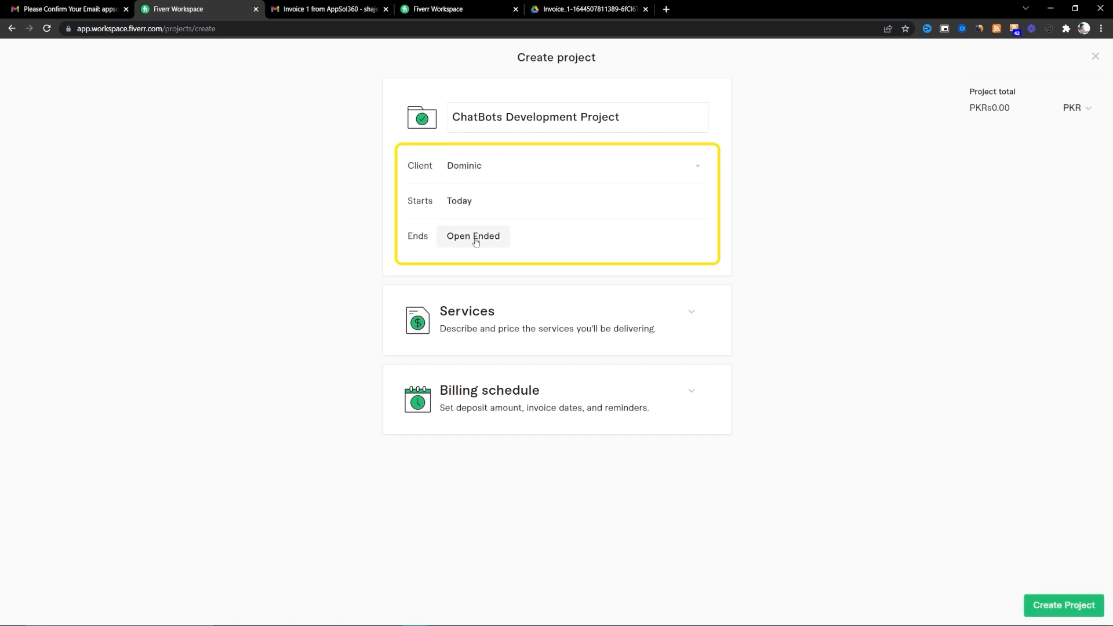
- Keep the project start date as today and leave the end date open ended
click(474, 201)
click(515, 277)
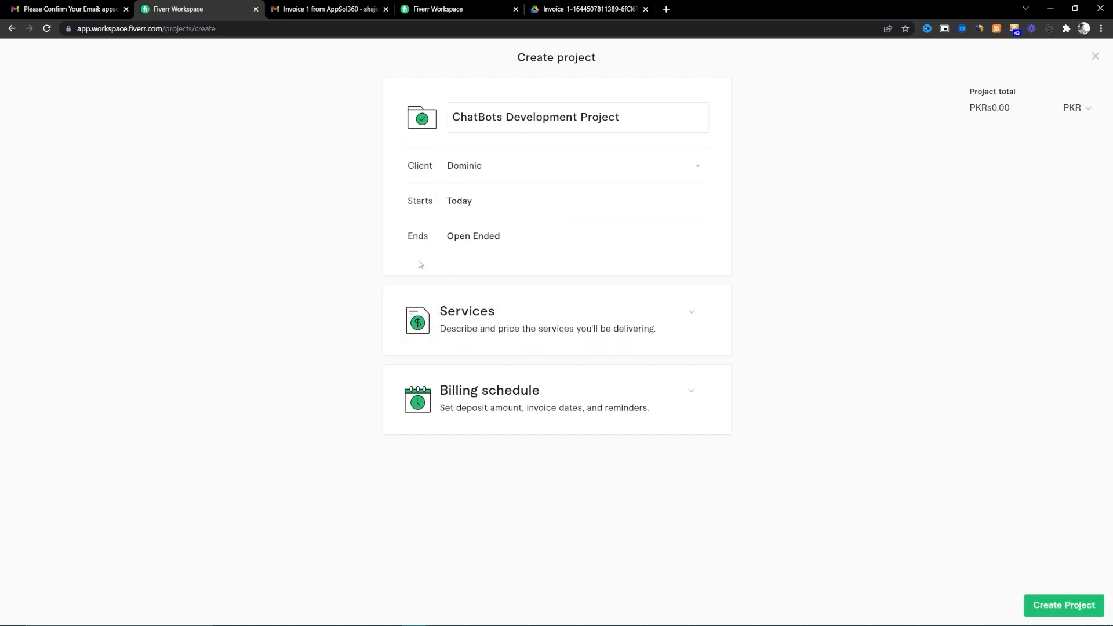
click(473, 237)
click(587, 246)
click(481, 236)
click(599, 254)
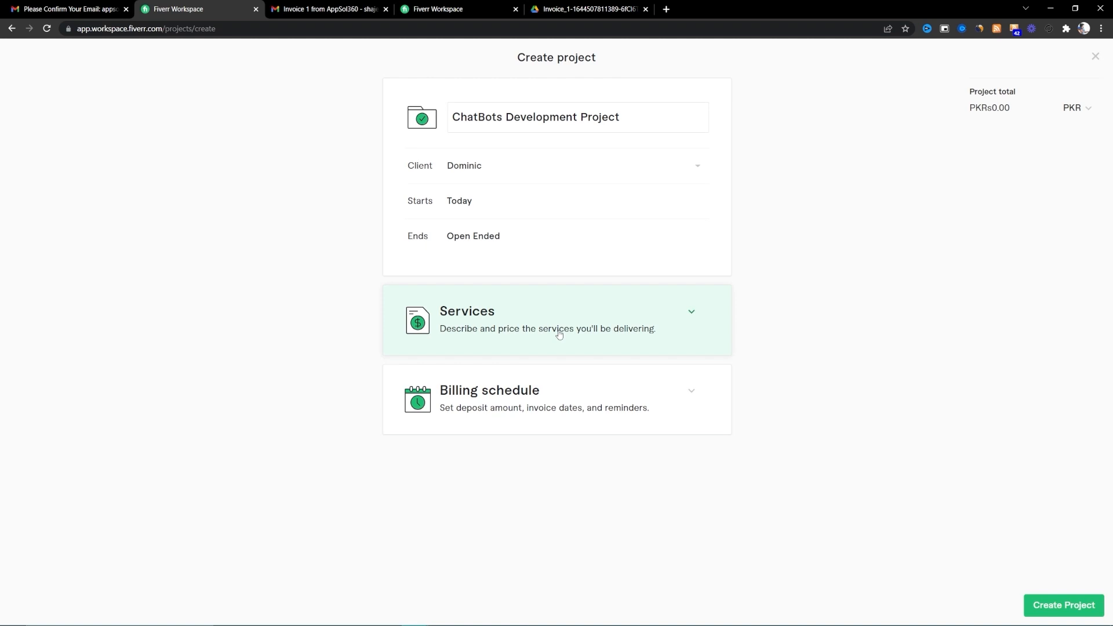
- Add Mobile Apps Development Services as the project's service from the name suggestions
click(678, 321)
scroll(324, 438, down, 2)
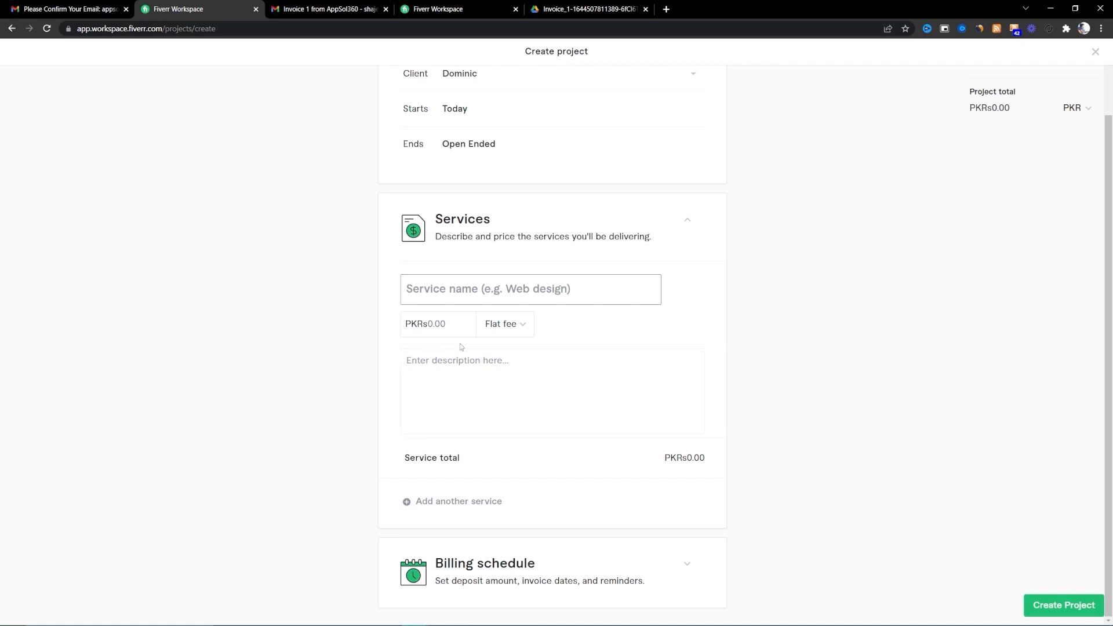
scroll(456, 298, up, 2)
scroll(456, 298, down, 2)
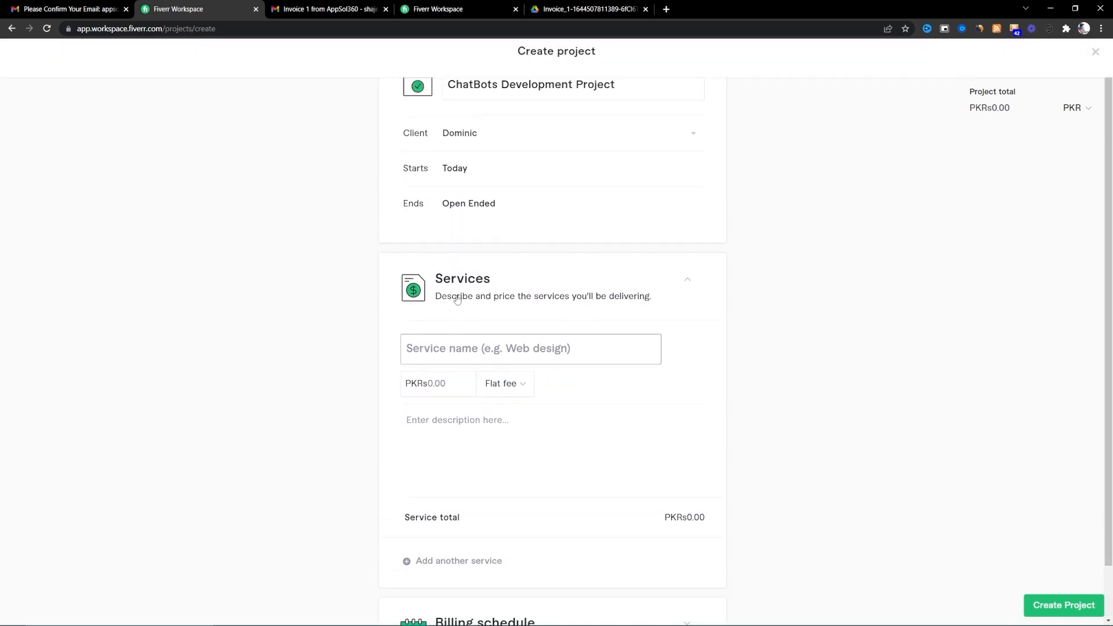
click(455, 288)
text(Chat)
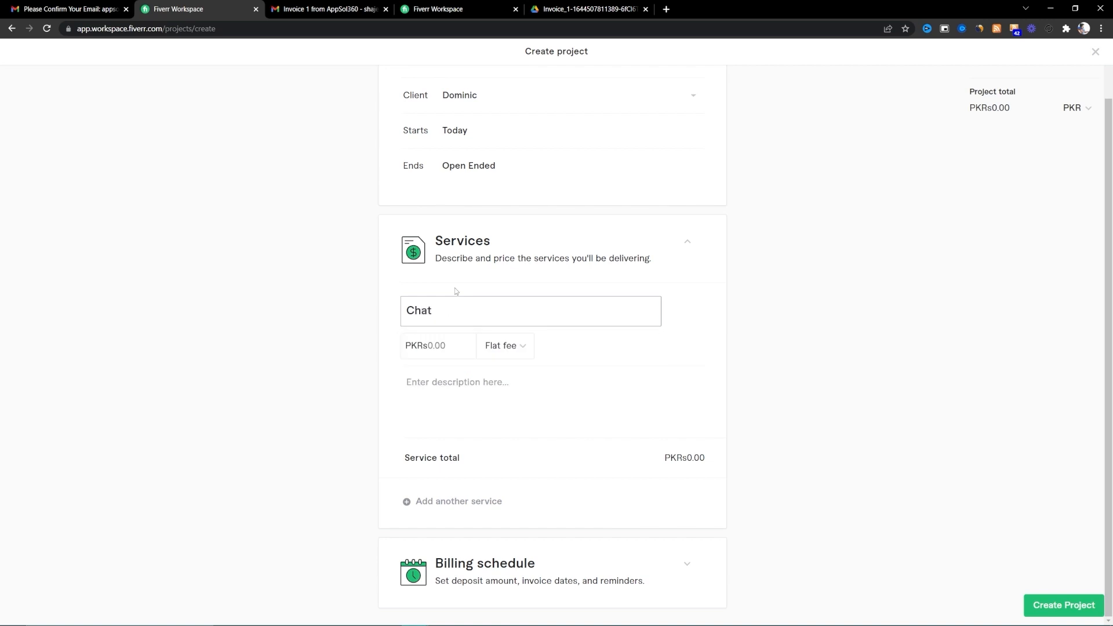
key(BackSpace)
key(BackSpace)
key(BackSpace)
key(BackSpace)
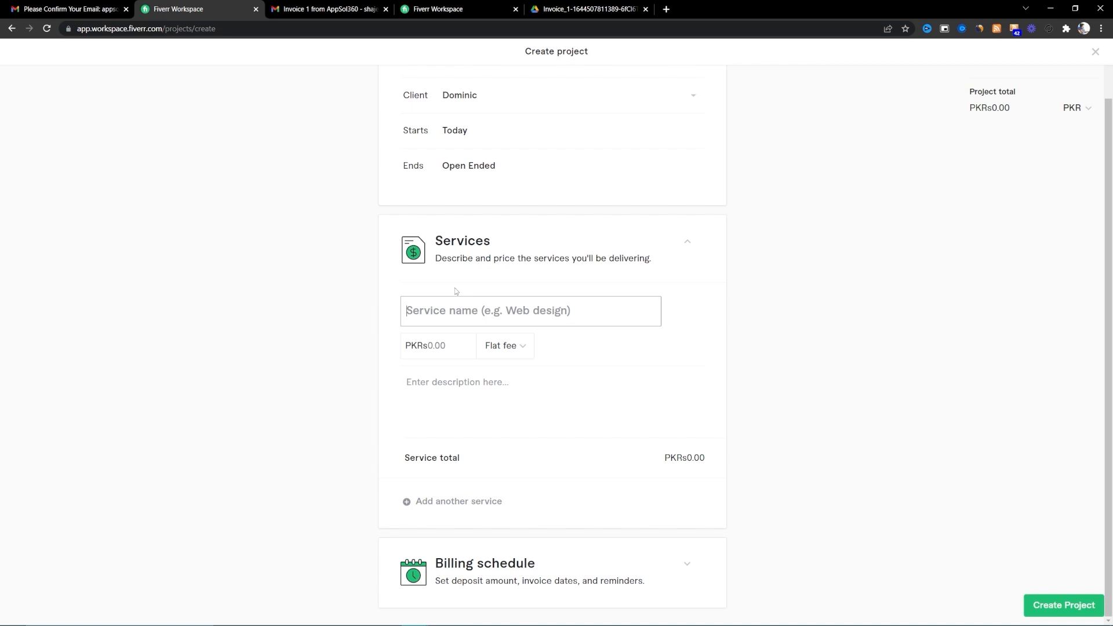
text(C)
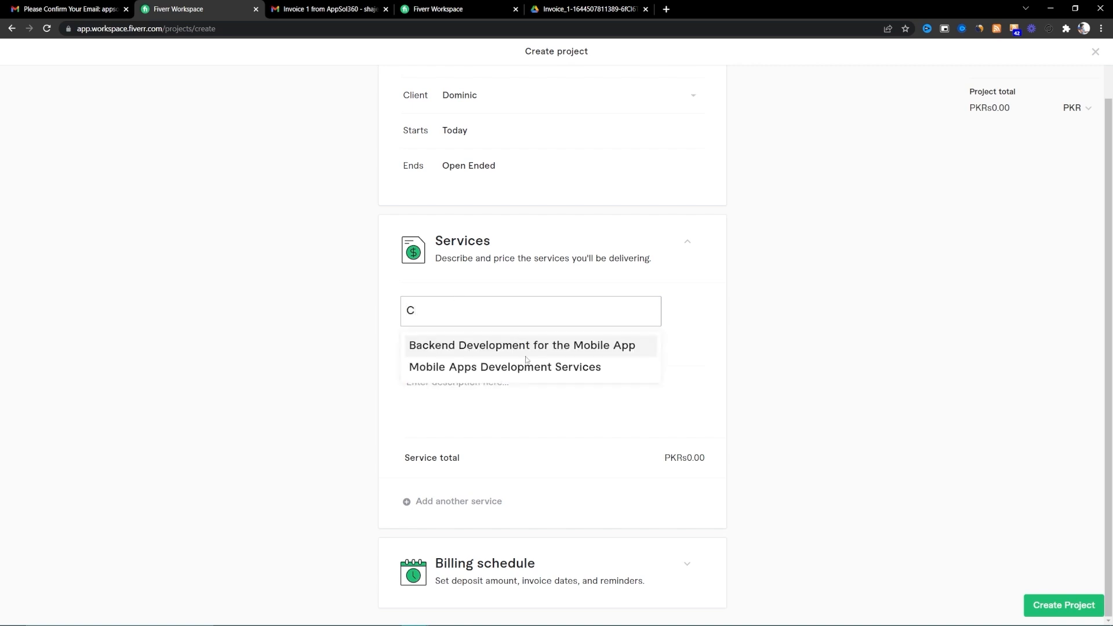
click(514, 374)
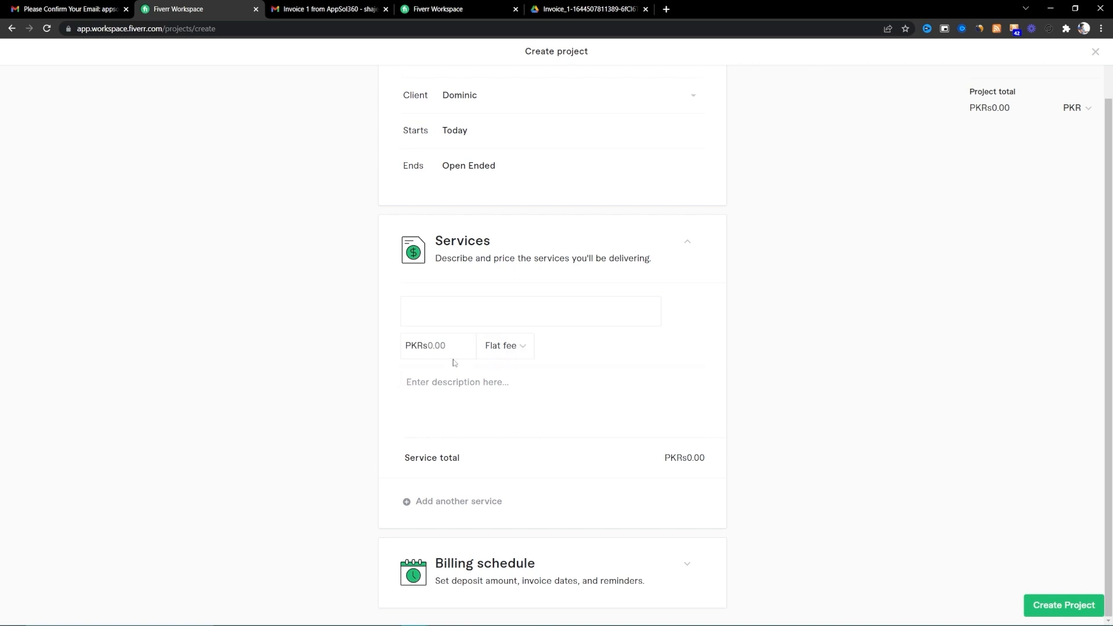
click(462, 325)
- Price the service at 500000 as a flat fee
click(457, 349)
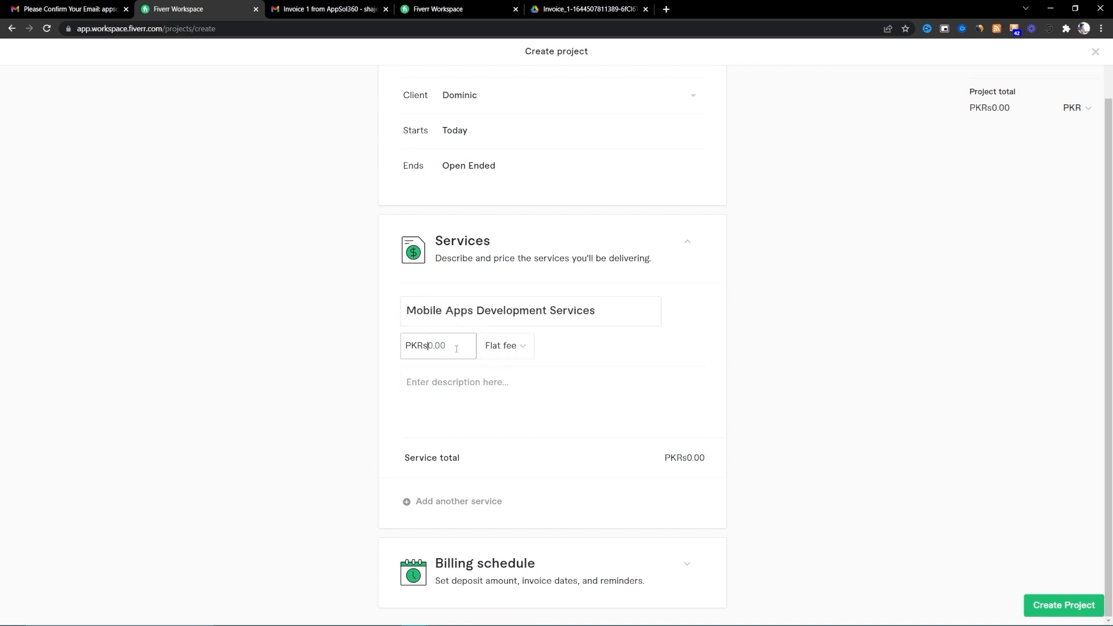
click(502, 346)
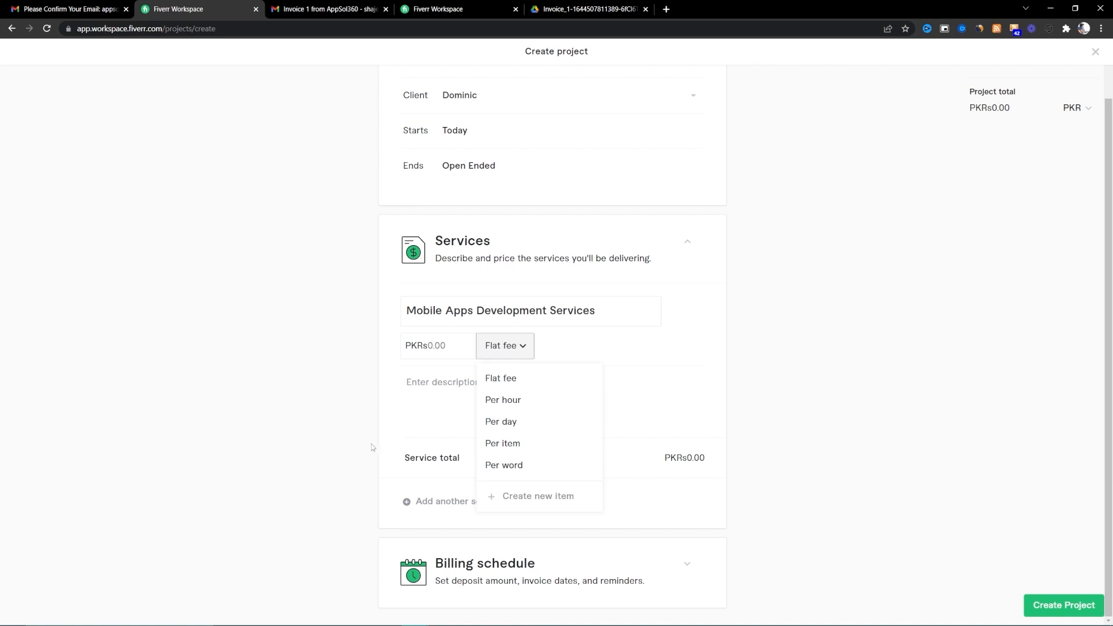
click(430, 351)
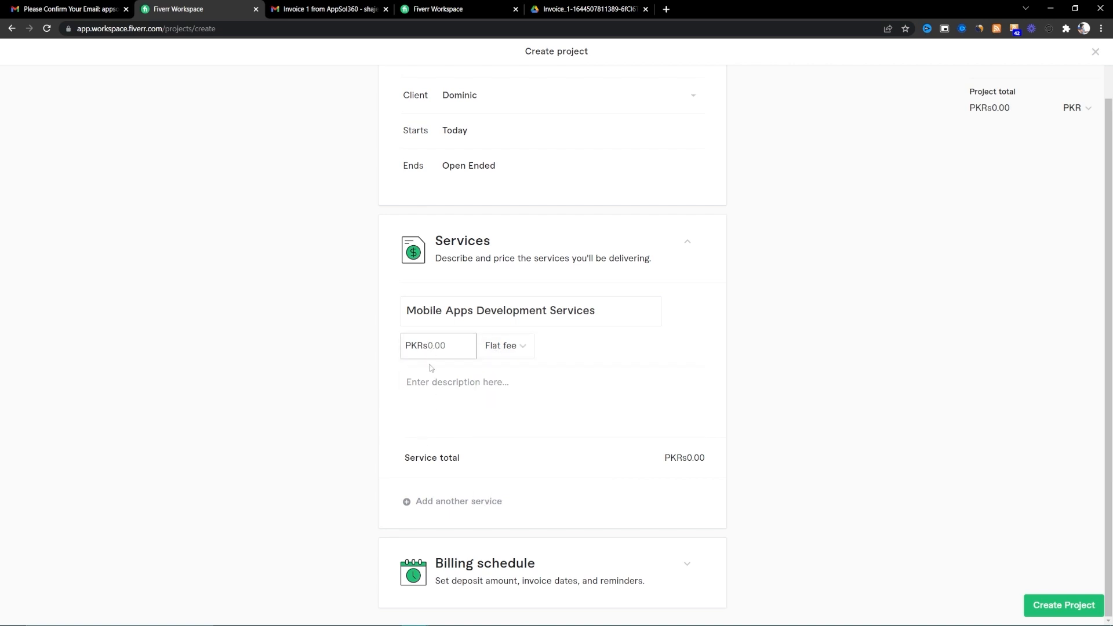
text(500000)
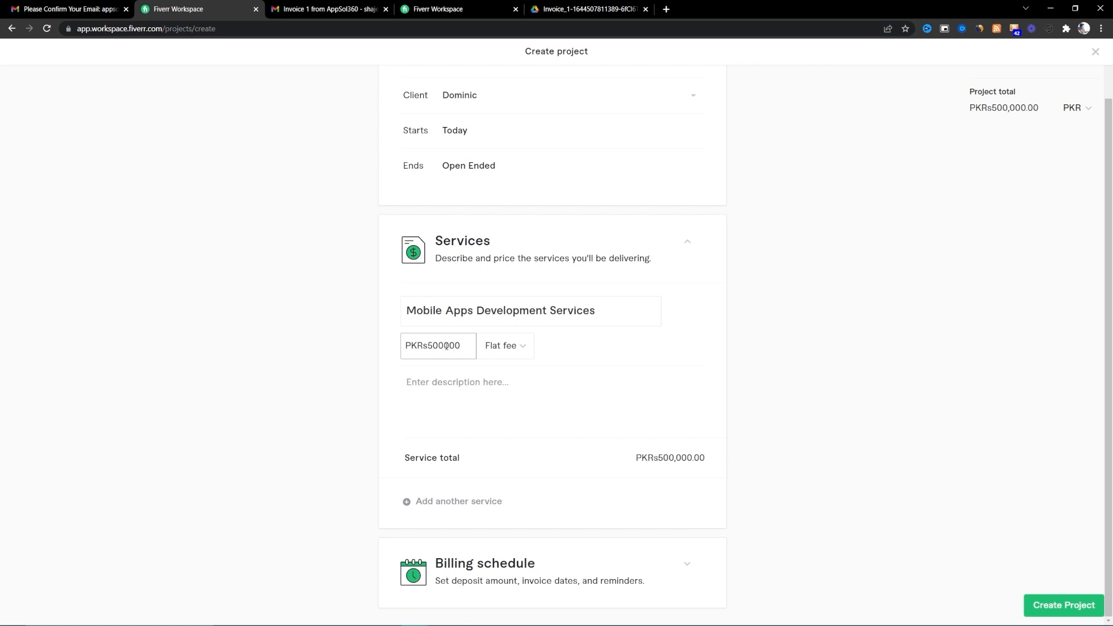
click(507, 400)
click(522, 346)
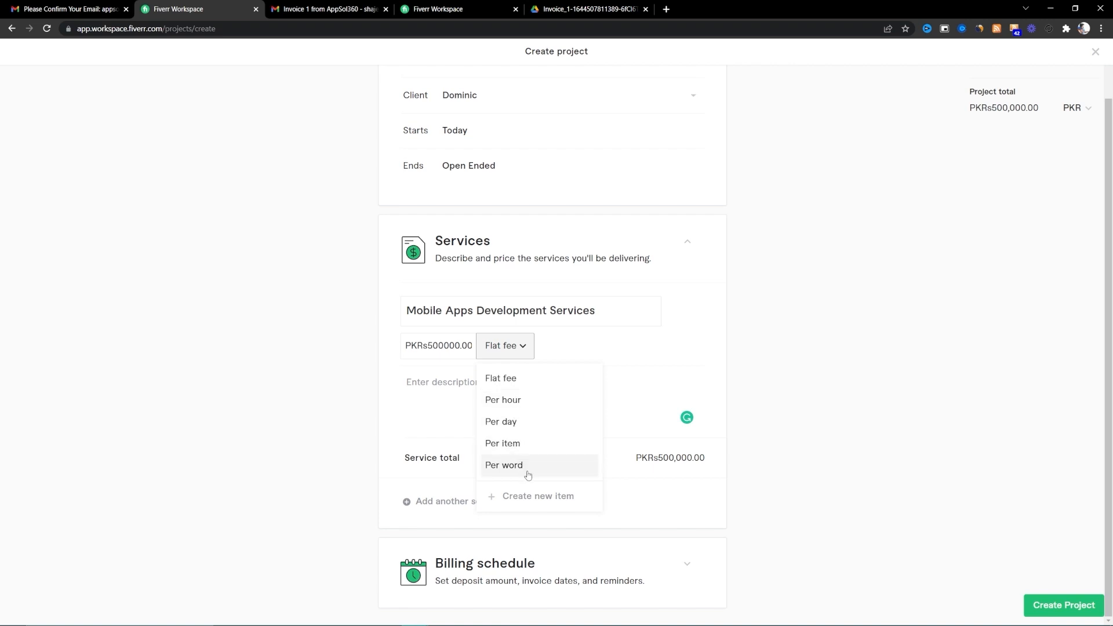
click(435, 409)
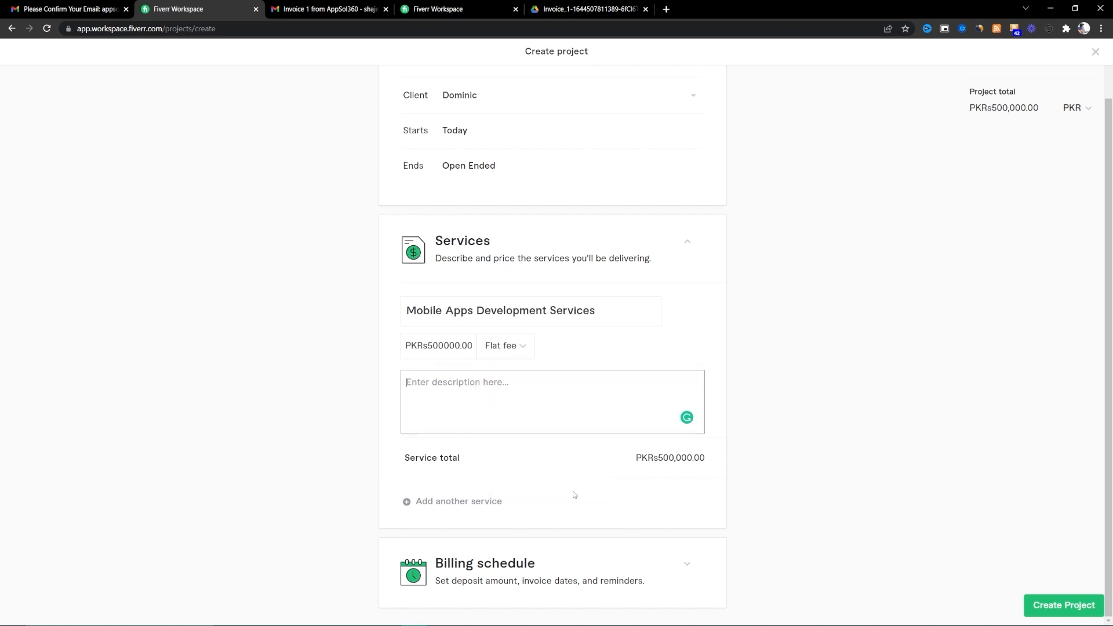
scroll(522, 535, up, 2)
scroll(586, 541, down, 2)
click(687, 563)
- Require a deposit of 50% of the project total
scroll(603, 538, down, 4)
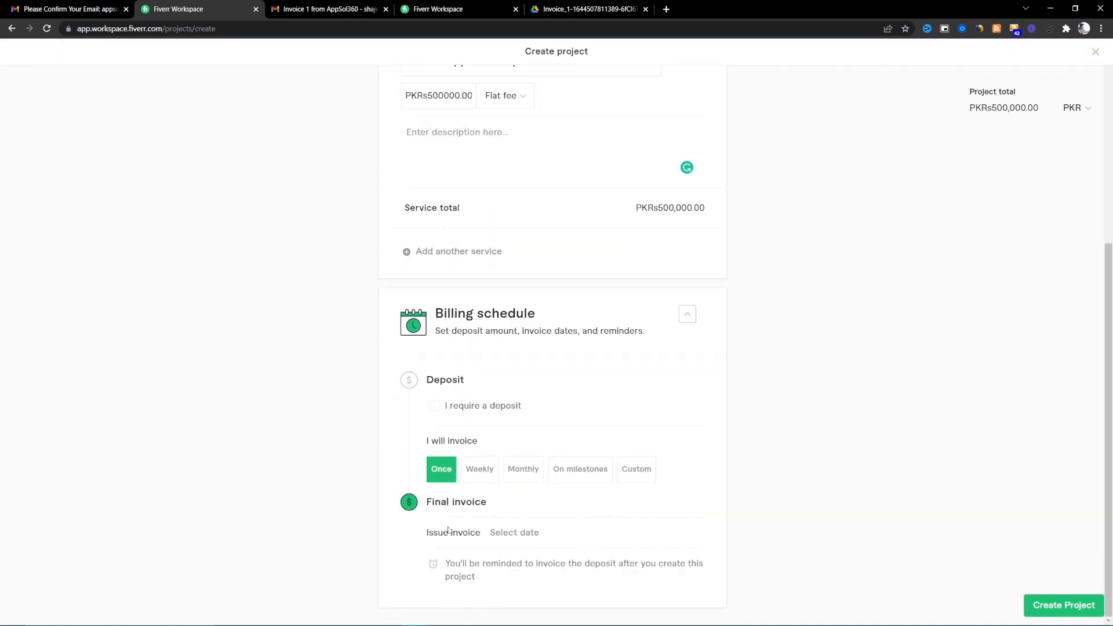
click(434, 406)
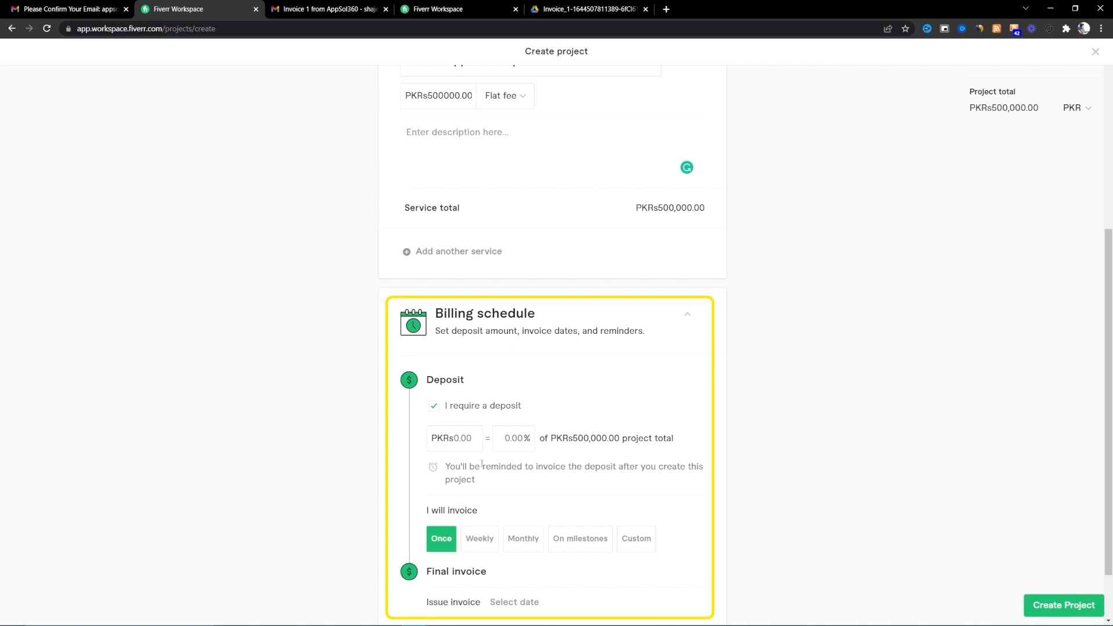
click(514, 438)
text(50)
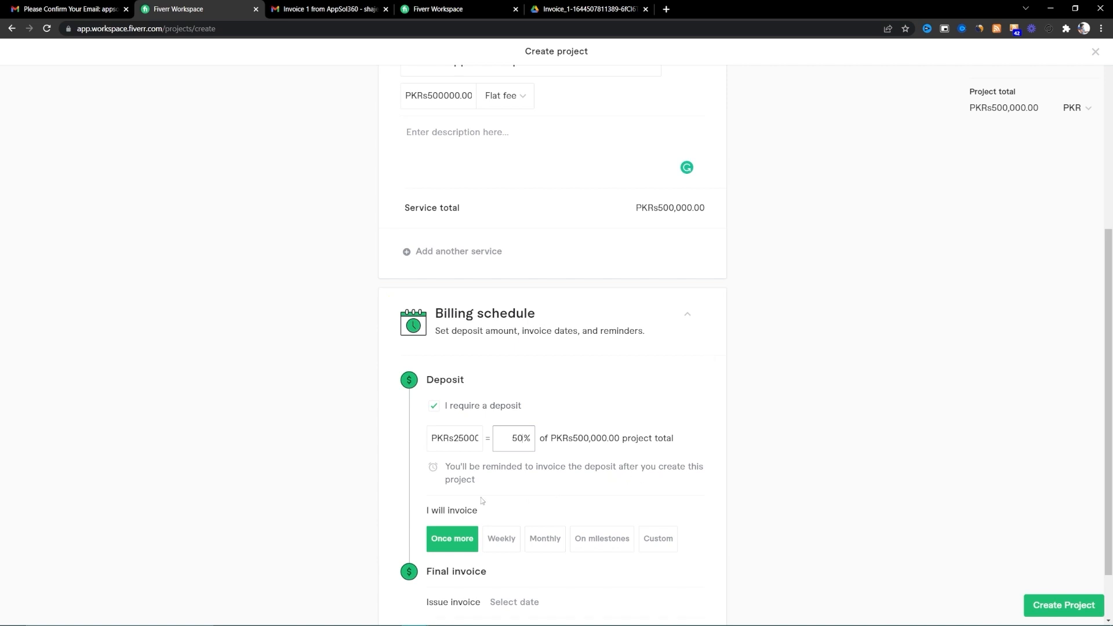
- Have the remaining amount invoiced on milestones
scroll(580, 480, down, 1)
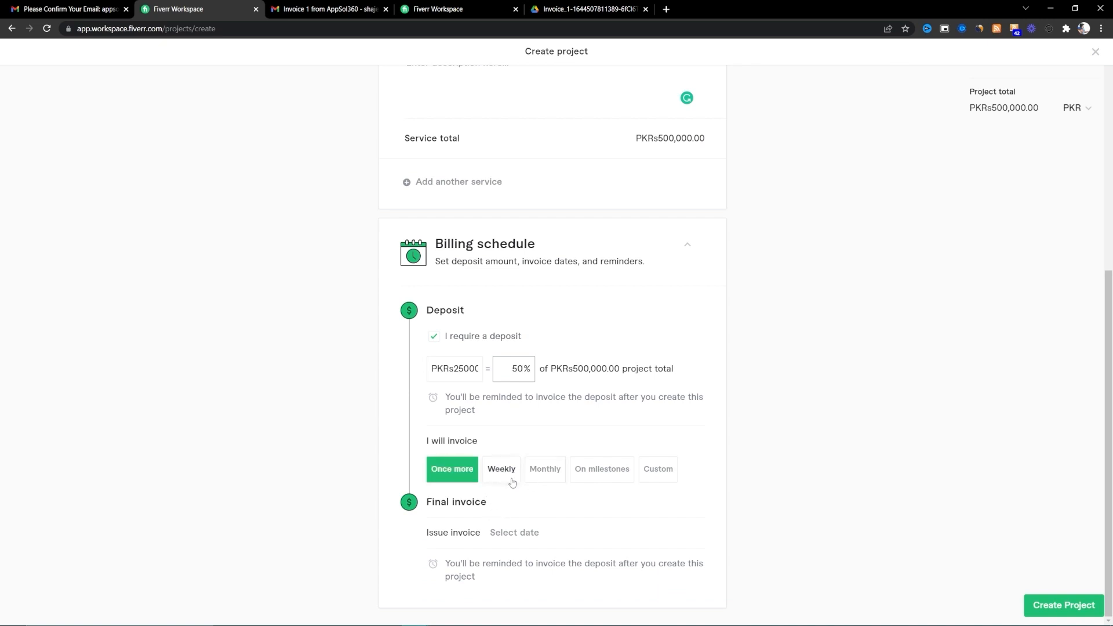
click(622, 480)
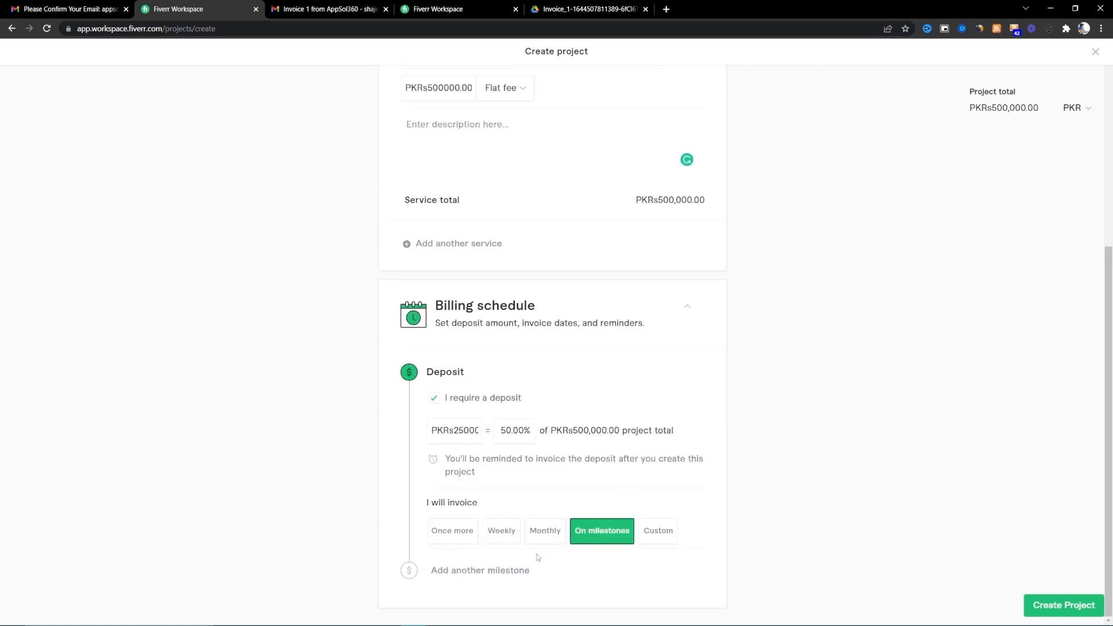
click(498, 575)
scroll(580, 510, up, 1)
scroll(554, 531, down, 1)
click(501, 438)
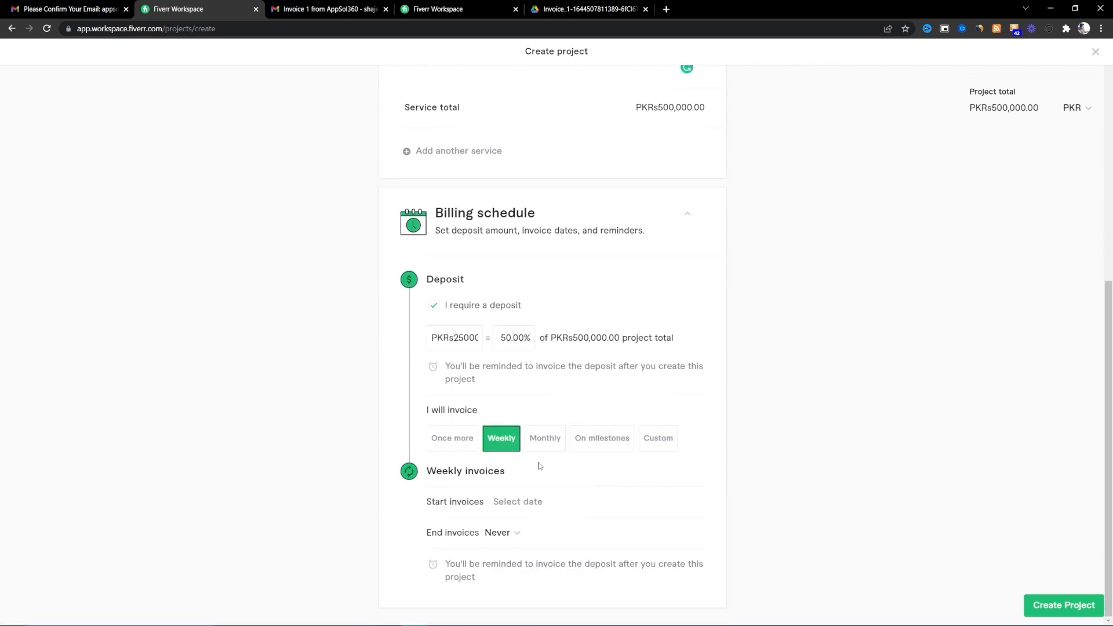
click(545, 438)
click(602, 438)
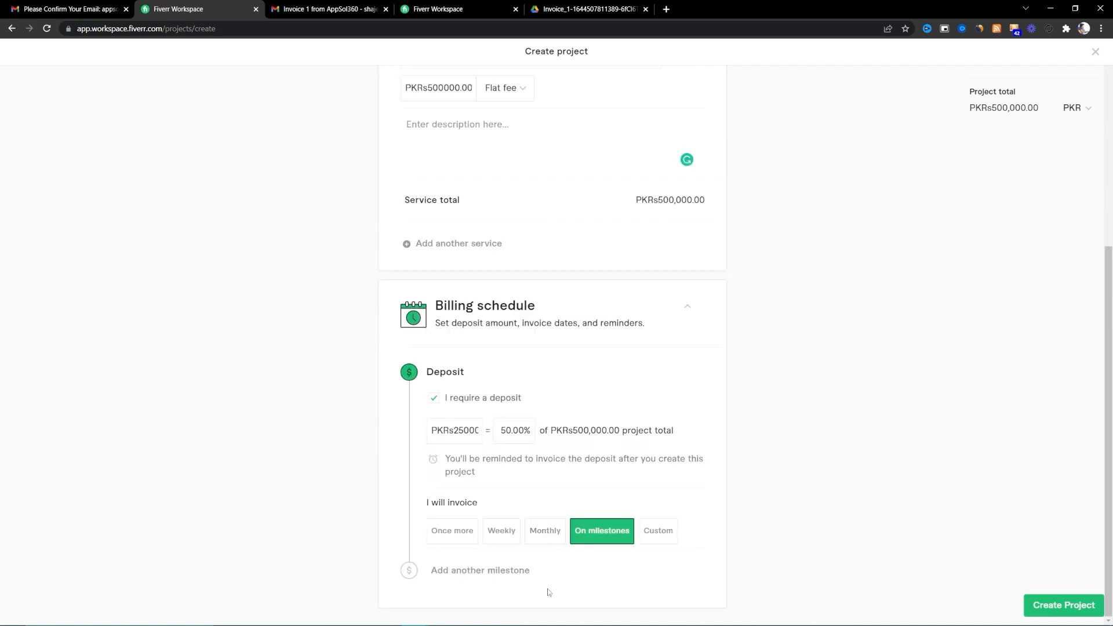
scroll(638, 443, up, 5)
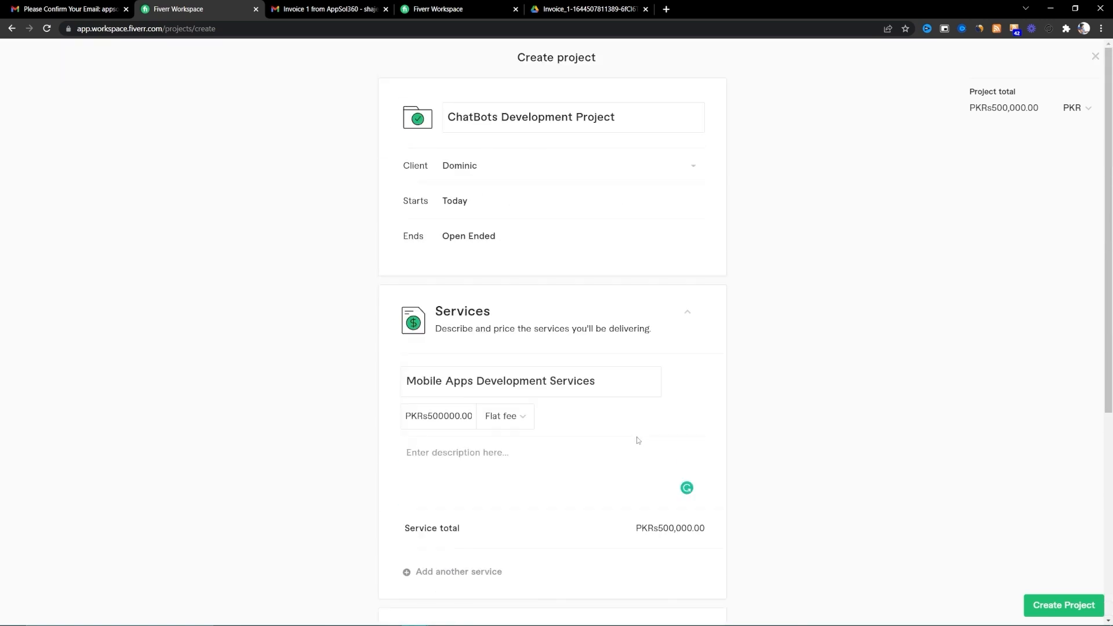
- Create the ChatBots Development Project and open its PKR 250,000 deposit invoice
click(1063, 605)
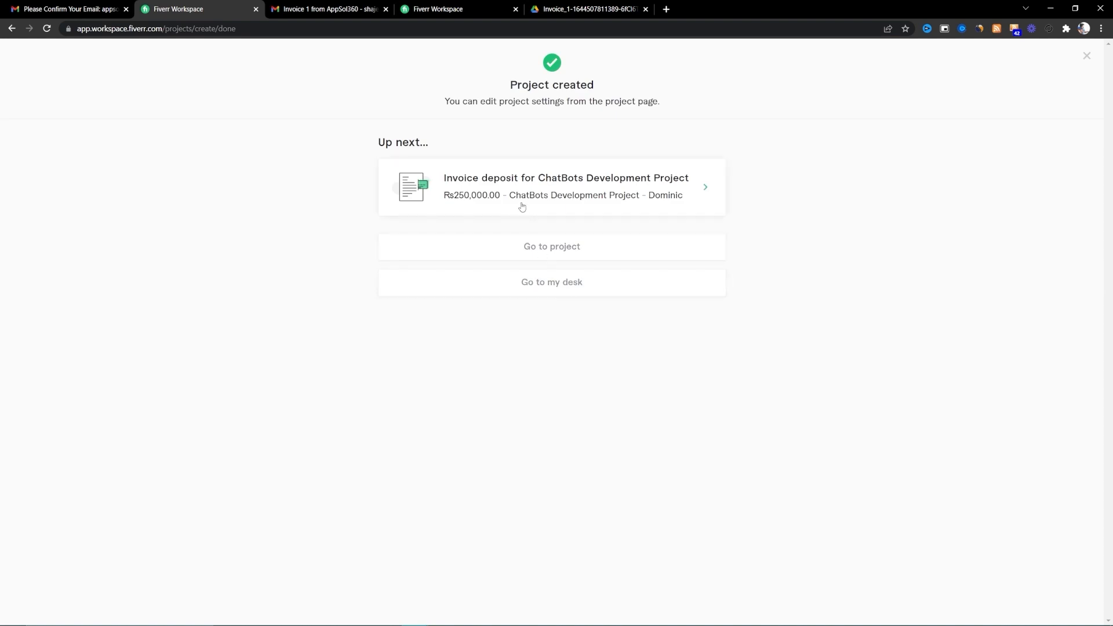
click(690, 188)
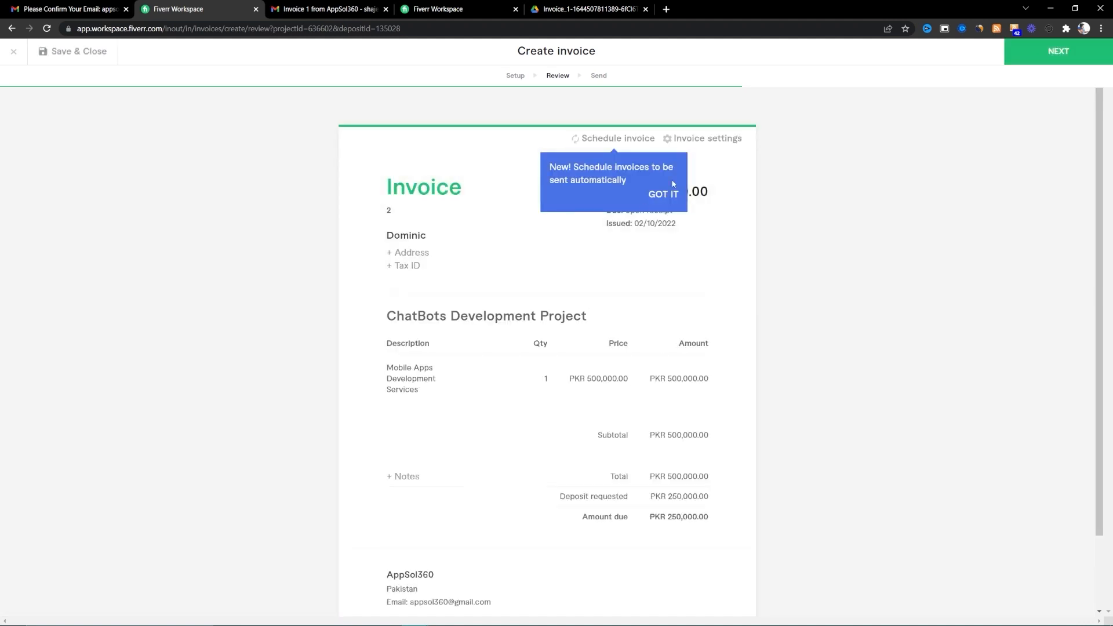
scroll(612, 420, down, 2)
scroll(612, 421, up, 2)
click(659, 195)
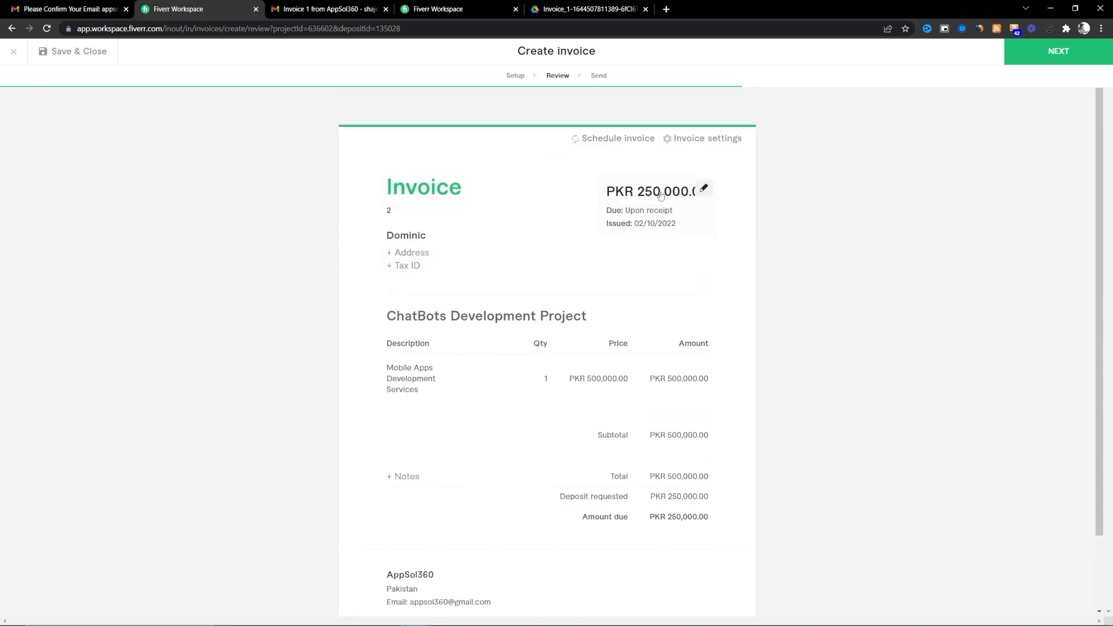
click(626, 144)
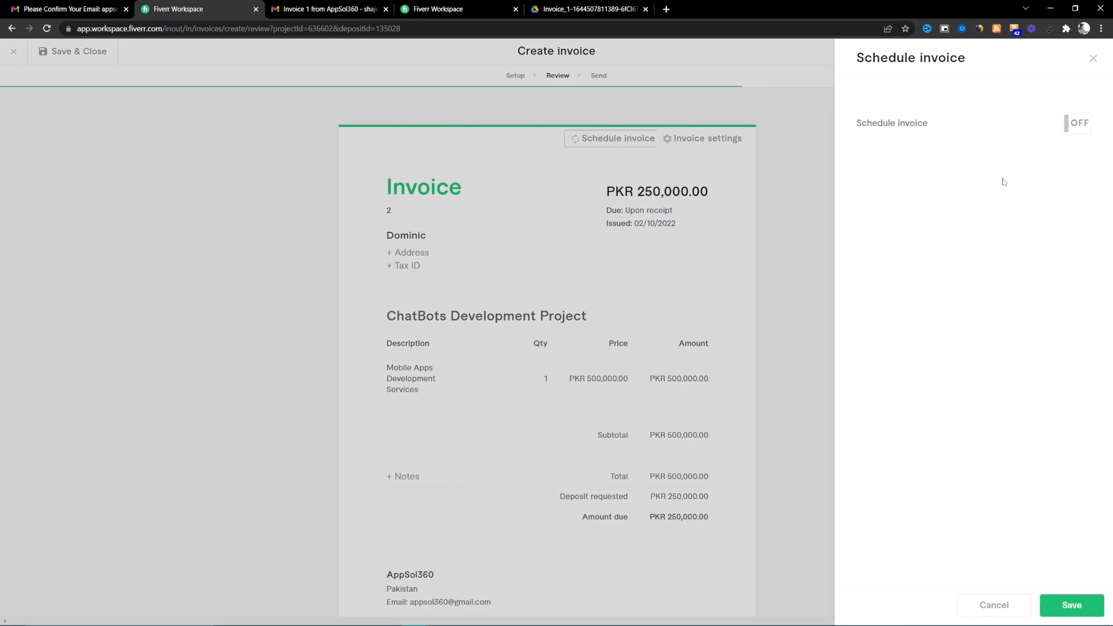
click(1069, 122)
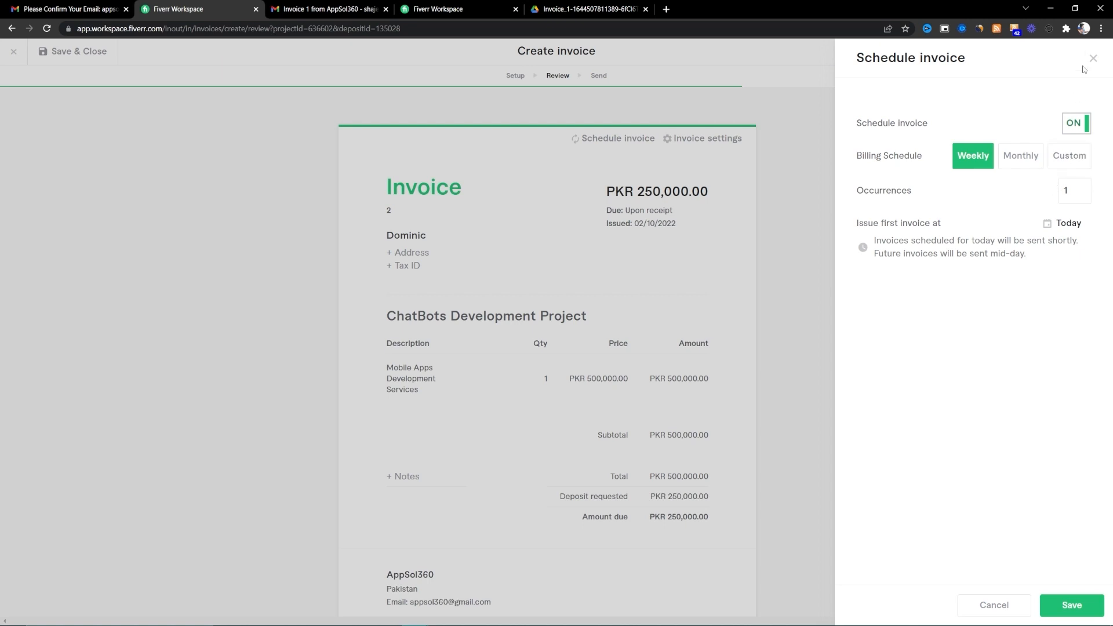
click(1076, 120)
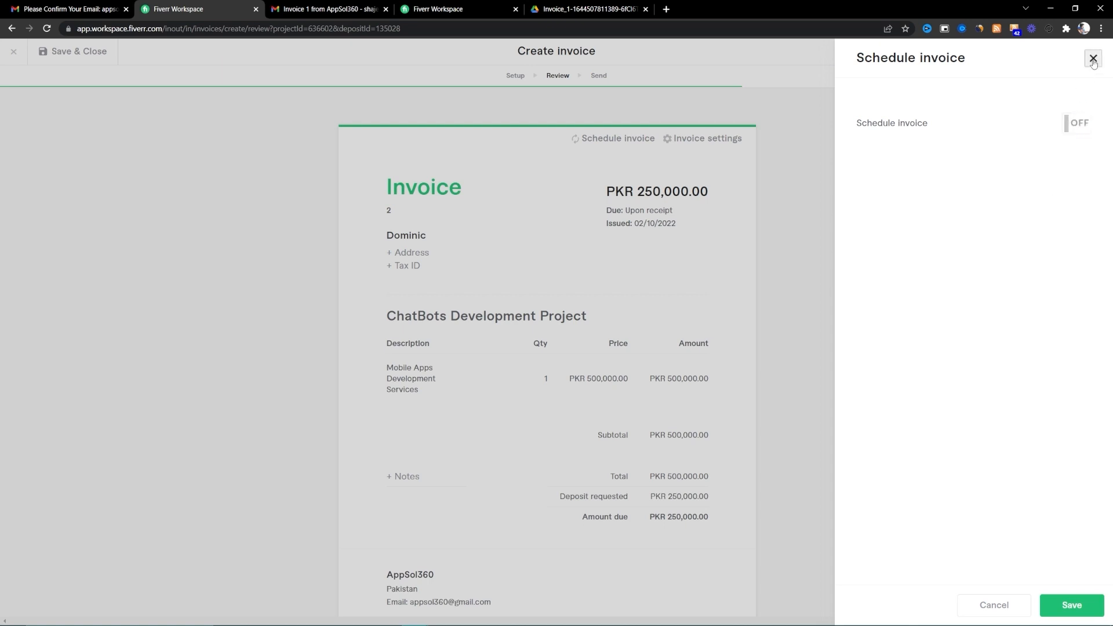
click(1094, 58)
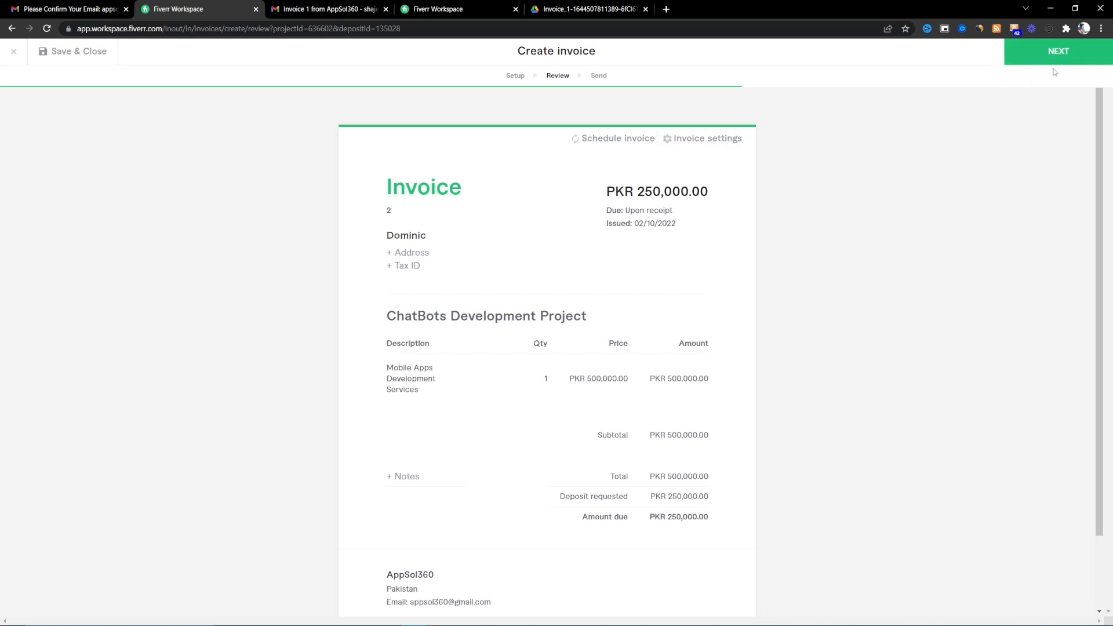
- Set the invoice currency to USD in the invoice settings
click(735, 137)
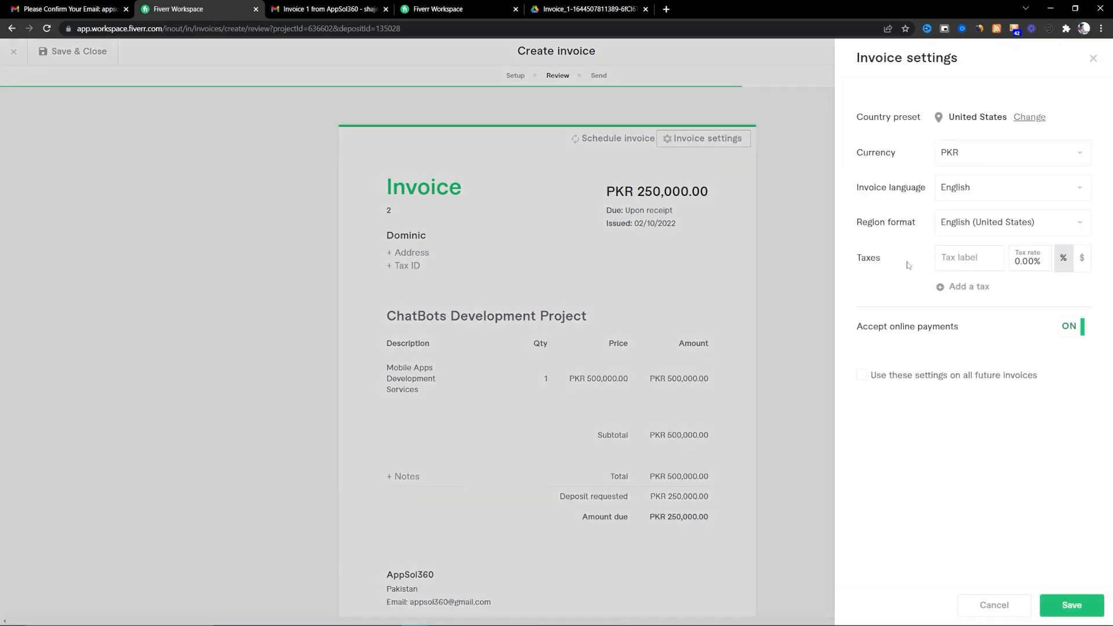
click(1040, 154)
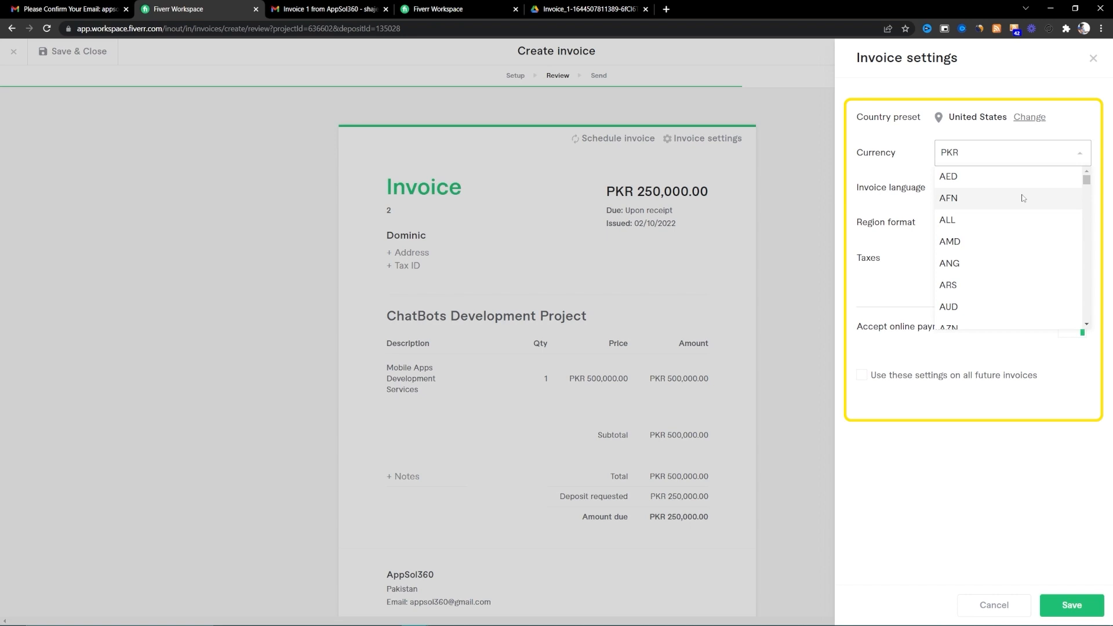
text(p)
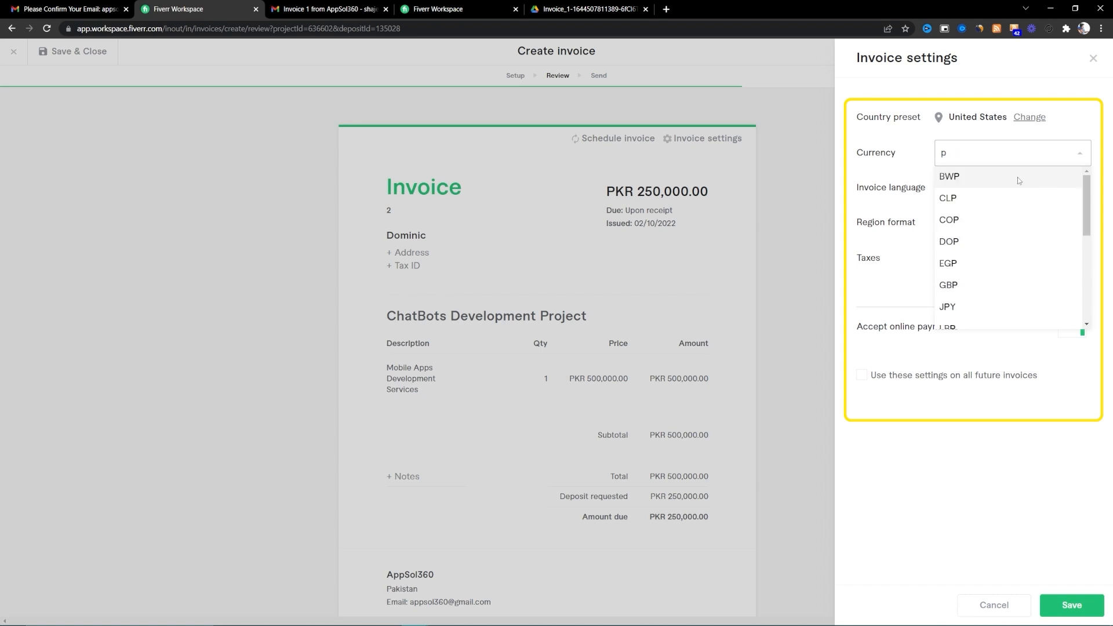
key(BackSpace)
text(usd)
click(1016, 180)
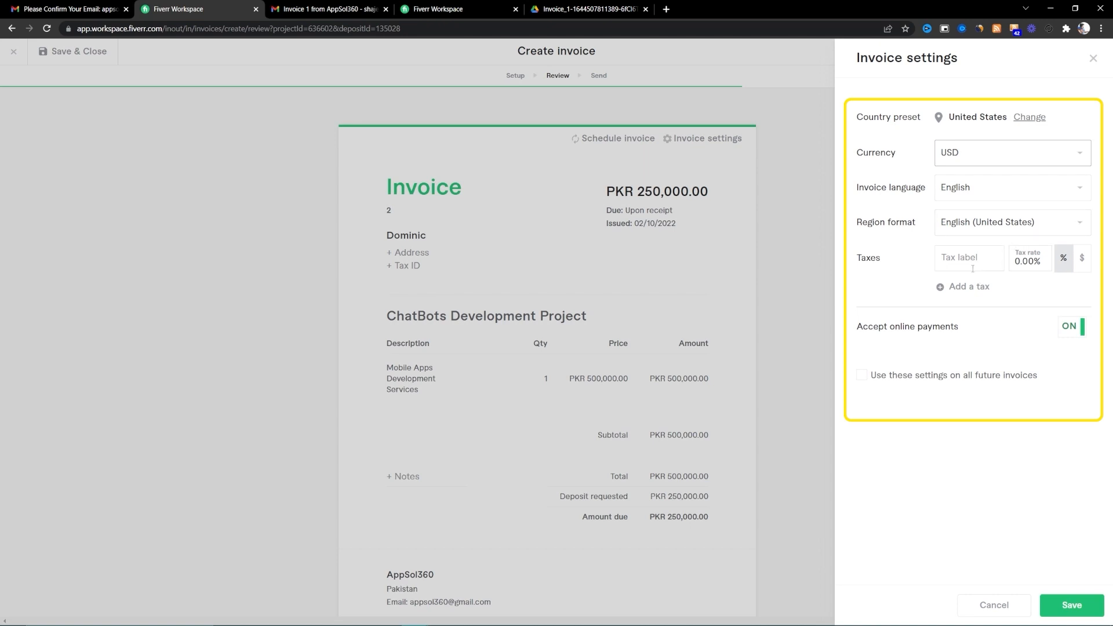
- Clear the tax rate so the invoice carries 0% tax
click(968, 264)
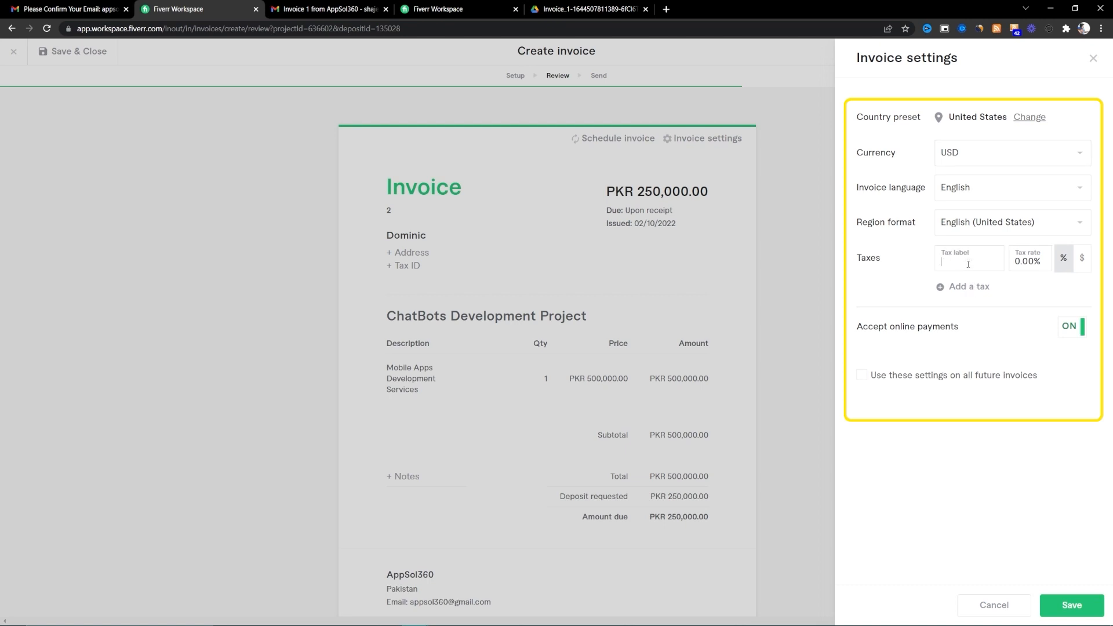
click(1018, 262)
key(BackSpace)
key(BackSpace)
key(Tab)
click(1035, 269)
key(Tab)
click(1081, 265)
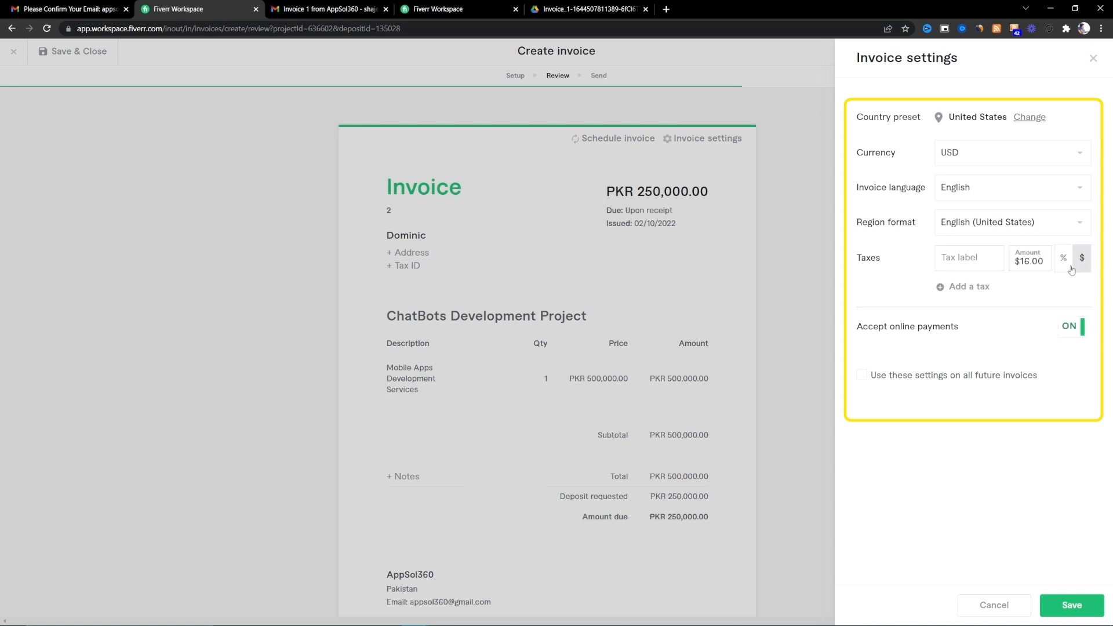
click(1072, 267)
click(1030, 265)
key(BackSpace)
click(1031, 294)
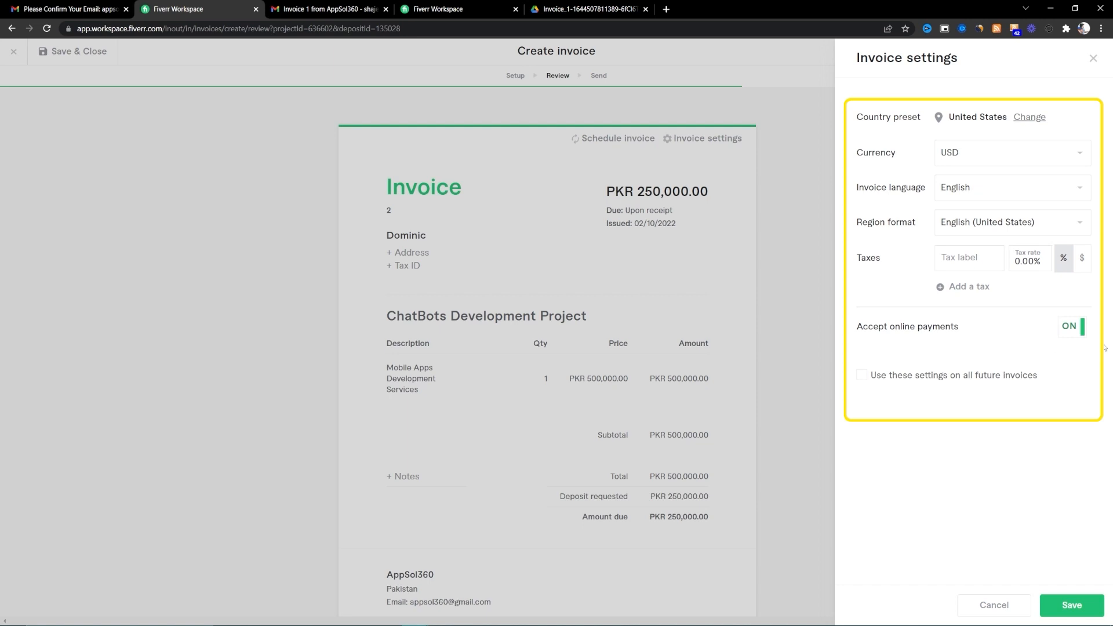
- Keep online payments on, apply the settings to all future invoices, and save
click(1074, 336)
click(1067, 335)
click(912, 382)
click(1072, 604)
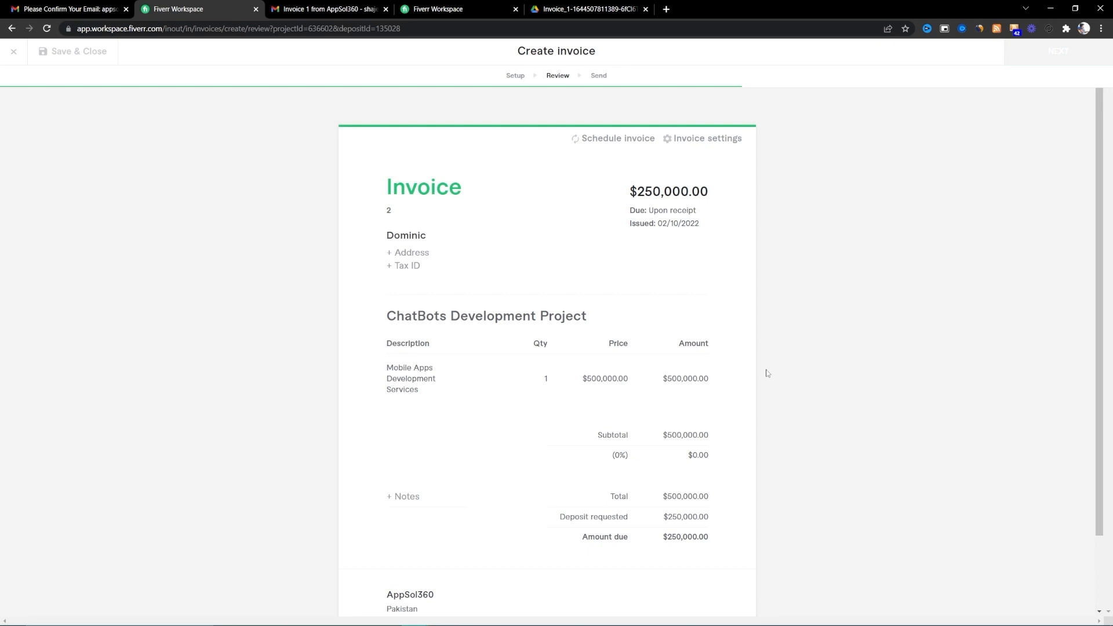
scroll(757, 287, down, 2)
scroll(846, 245, up, 2)
- Browse the project's Tasks, Timer, Week view, Reports, Invoices, Transactions, Files and Notes tabs, then return to Terms
scroll(724, 264, down, 2)
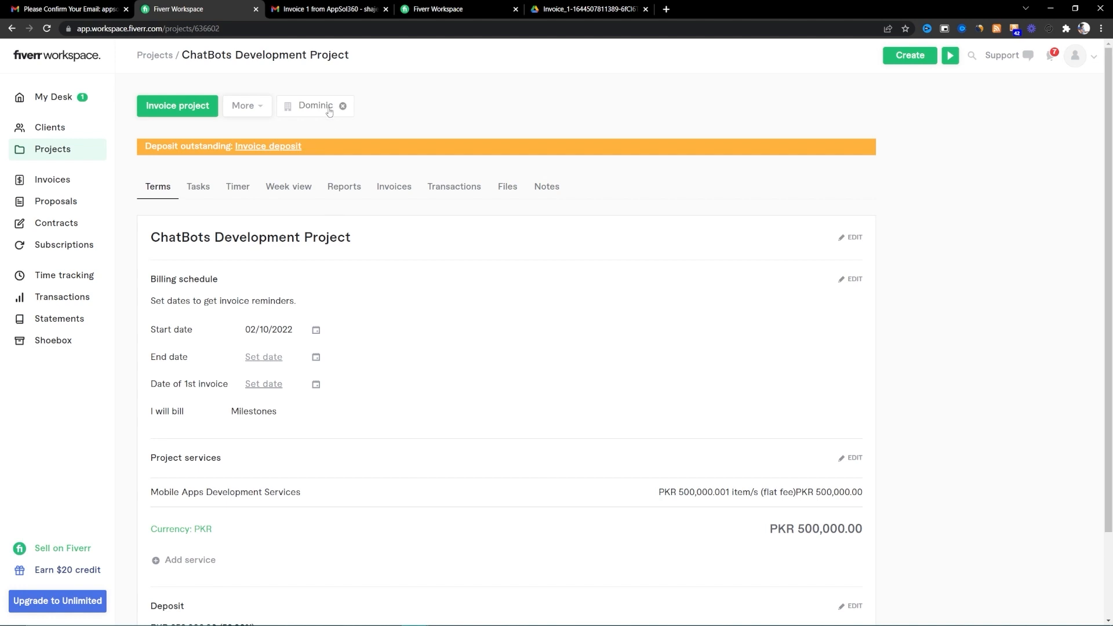
click(209, 187)
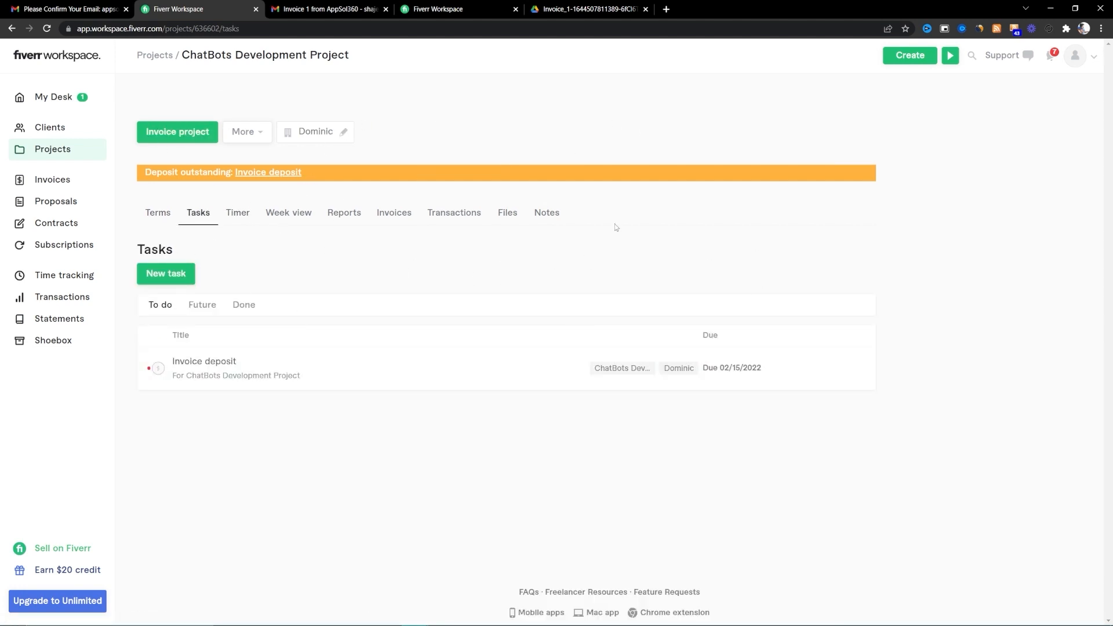
click(232, 213)
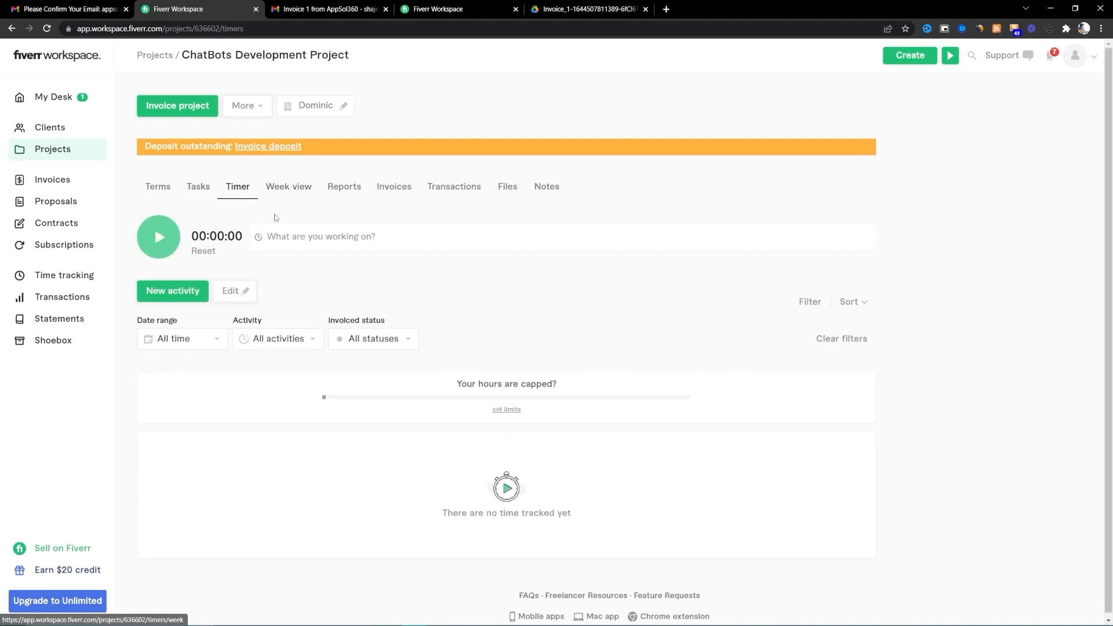
click(284, 192)
click(351, 214)
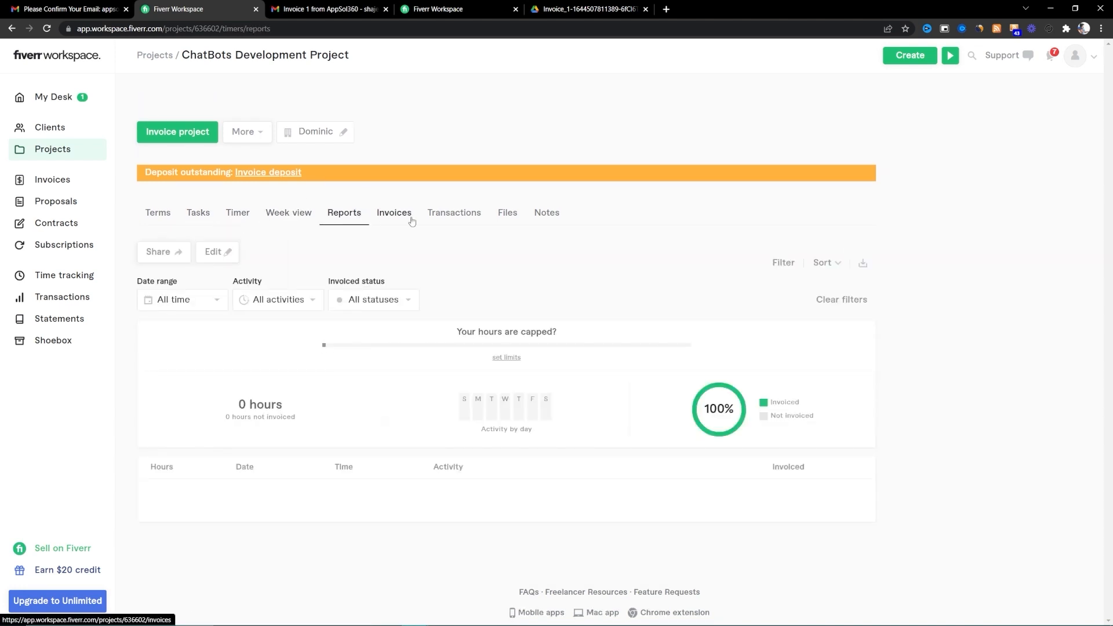
click(411, 213)
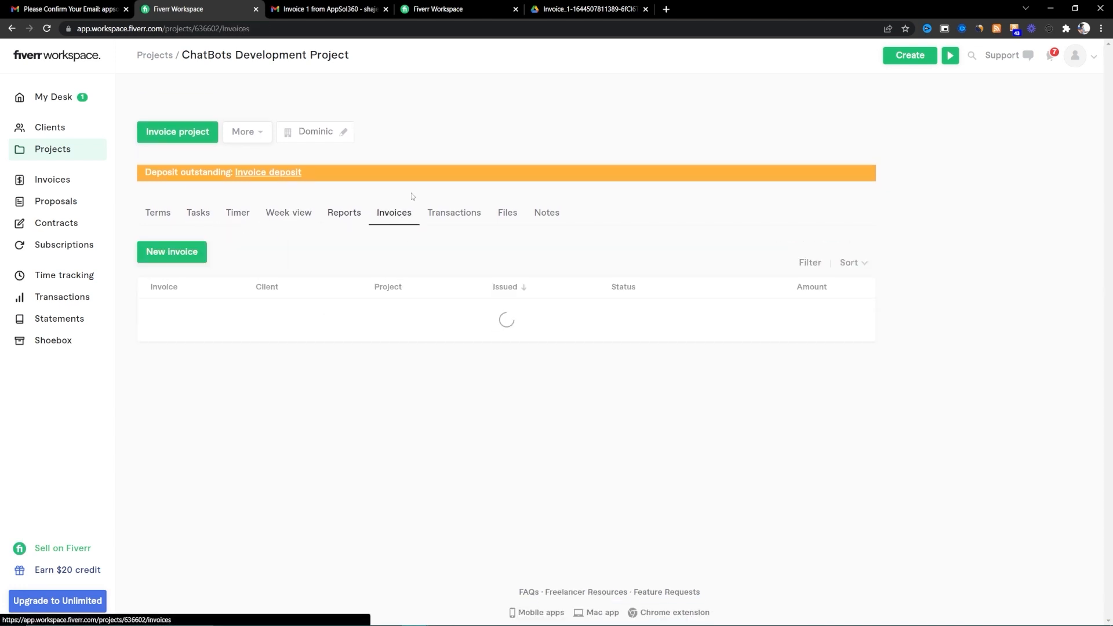
click(456, 220)
click(513, 219)
click(530, 220)
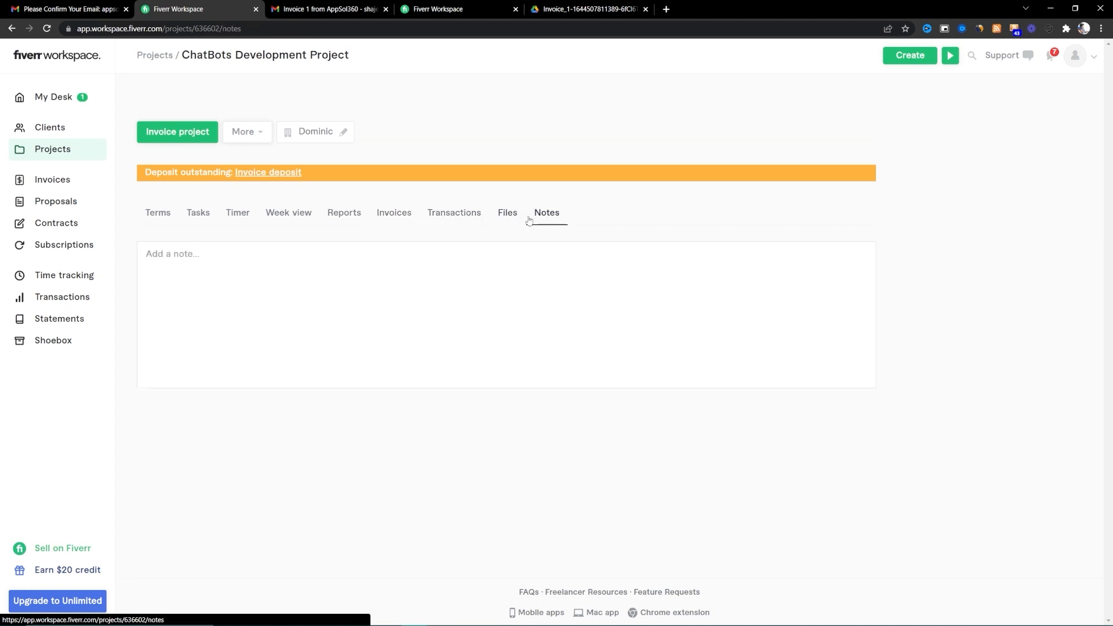
click(159, 213)
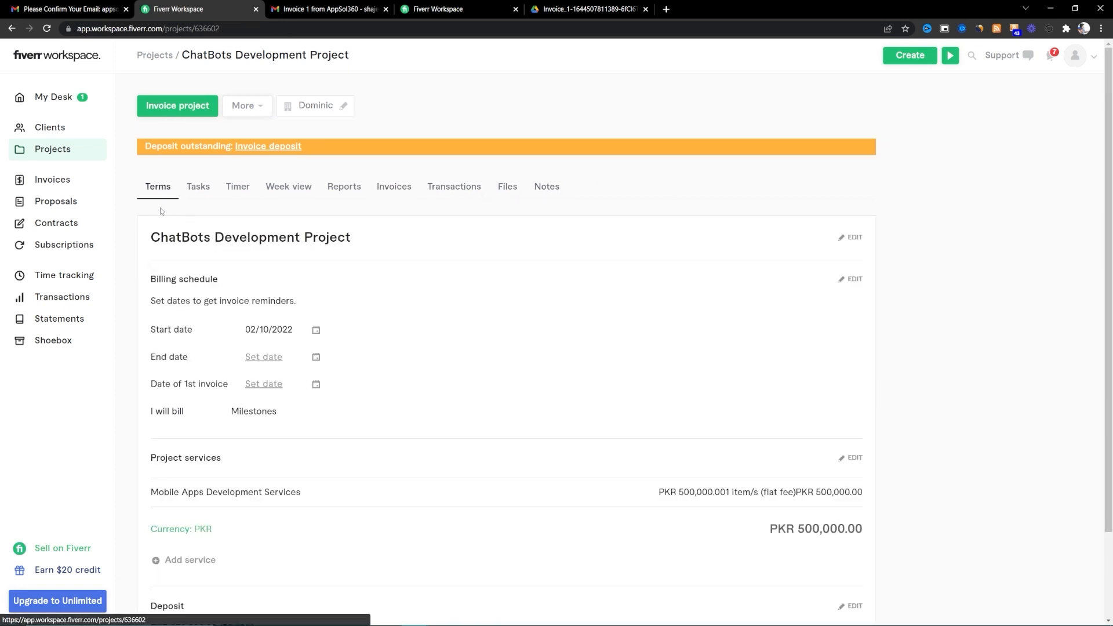
scroll(328, 406, down, 2)
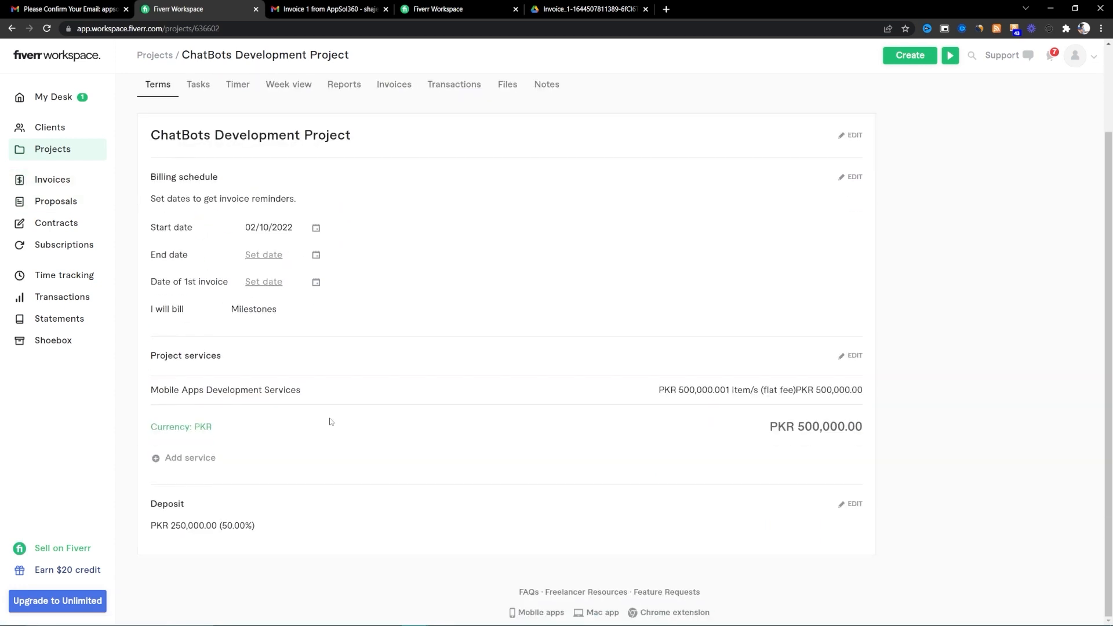
- Open the Invoices list and inspect invoice 1's actions, $3,000.00 amount and Viewed status
scroll(261, 236, up, 2)
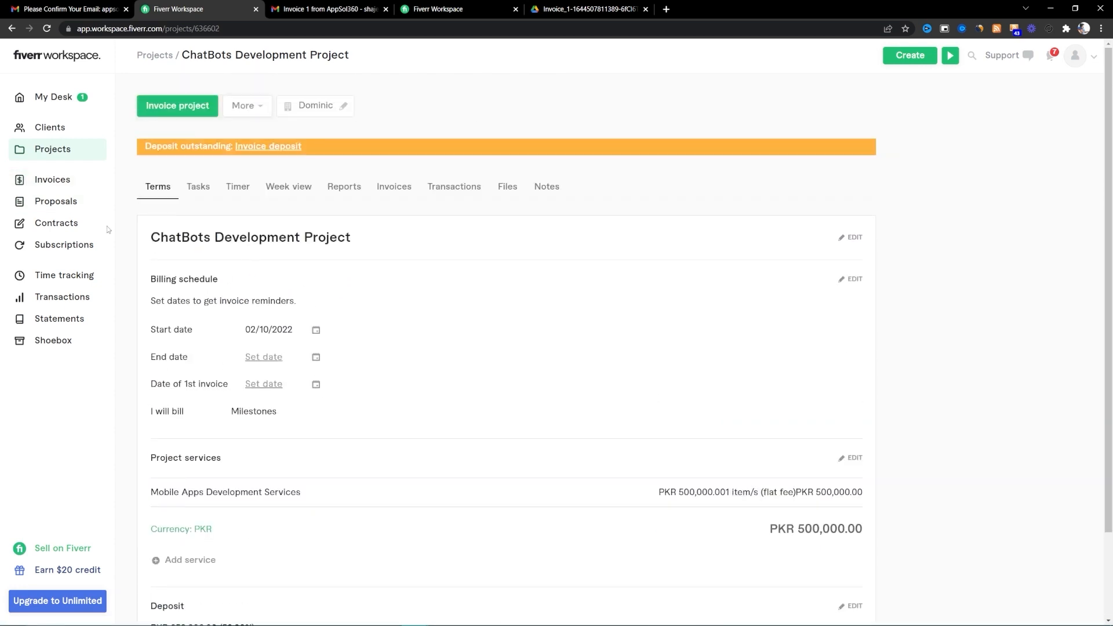
click(75, 202)
click(83, 182)
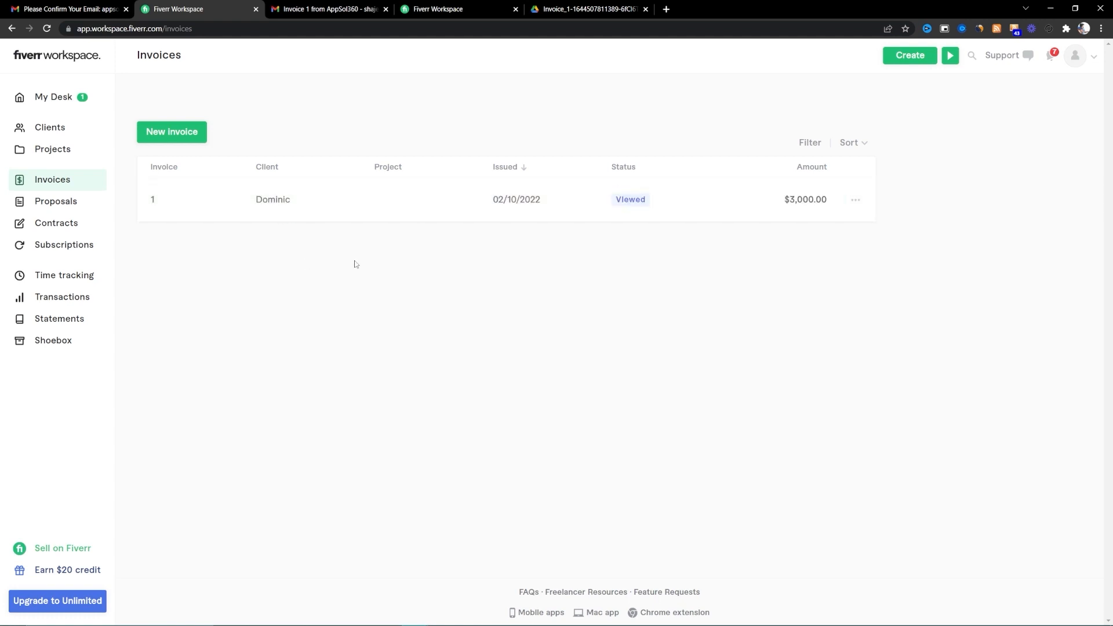
click(854, 204)
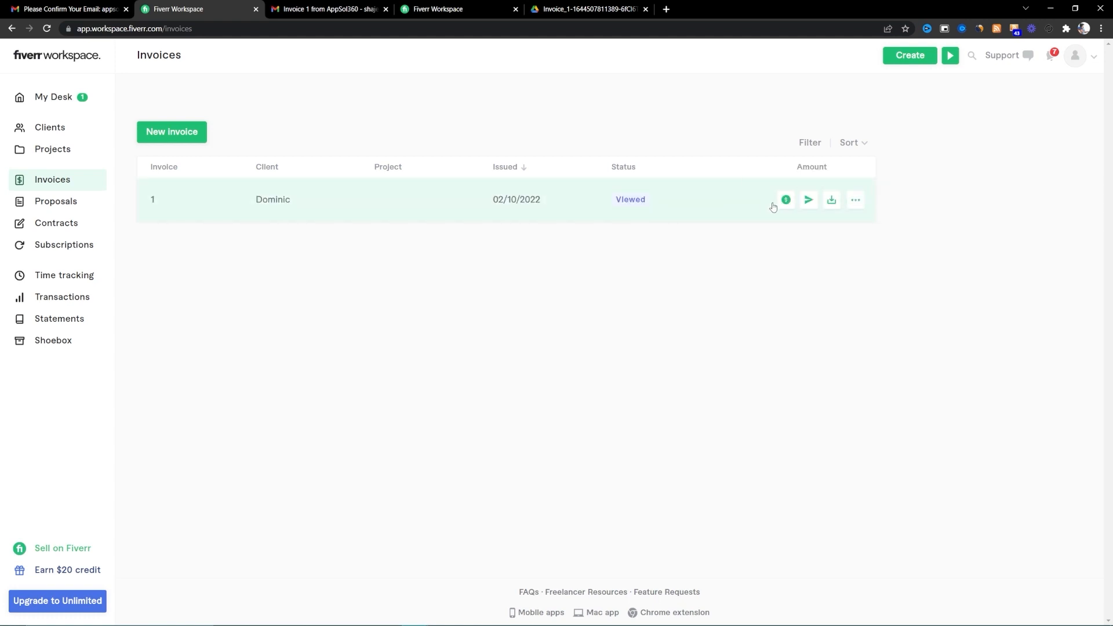
click(855, 201)
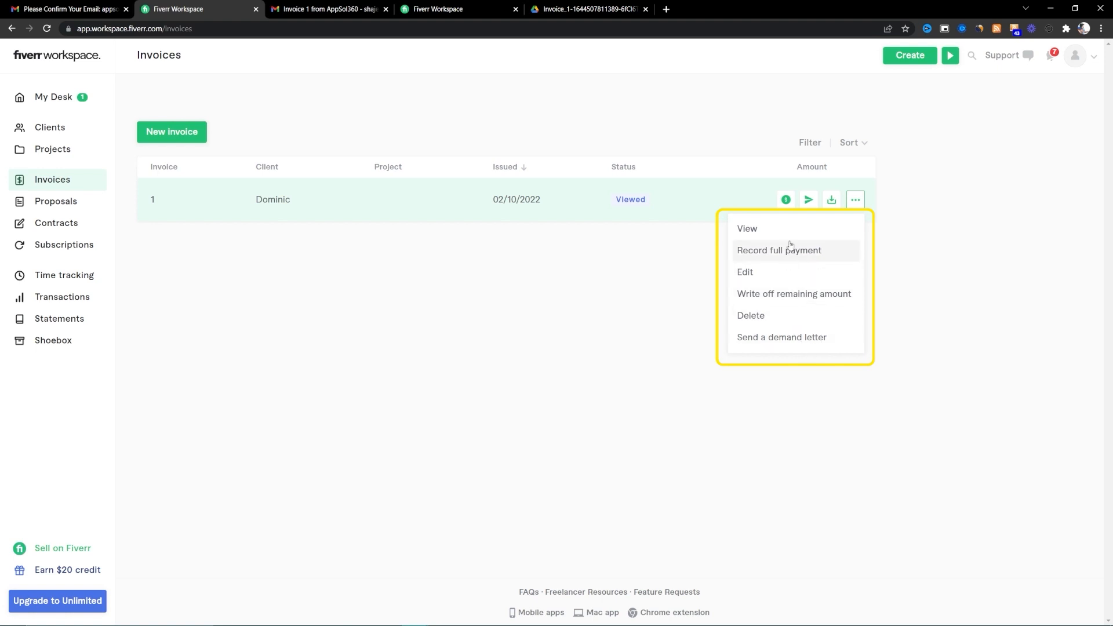
drag(627, 203, 645, 294)
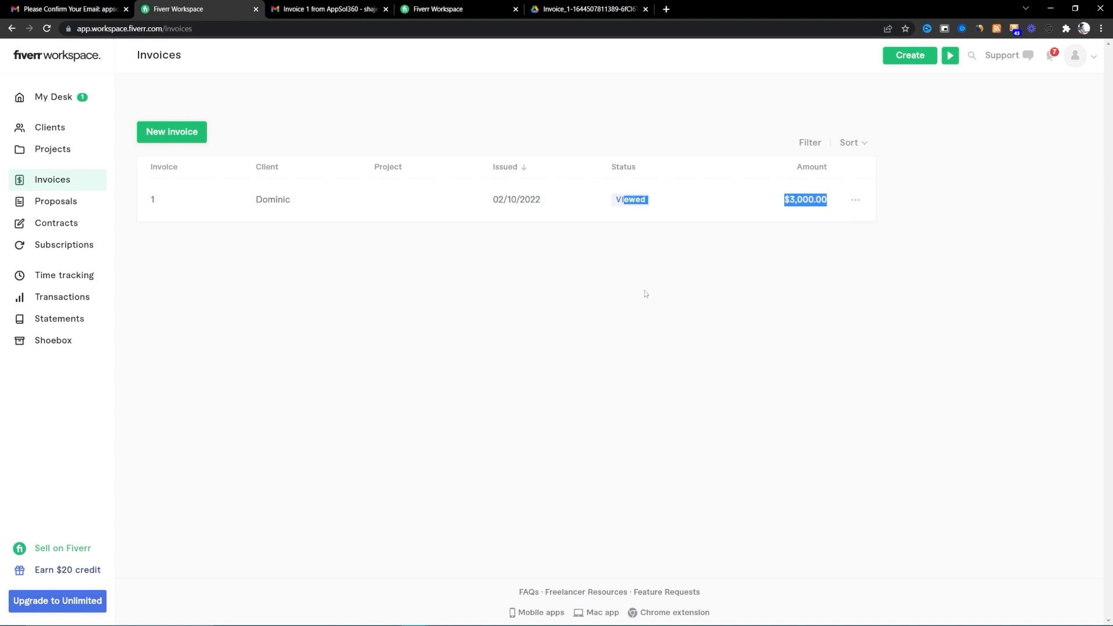
click(643, 240)
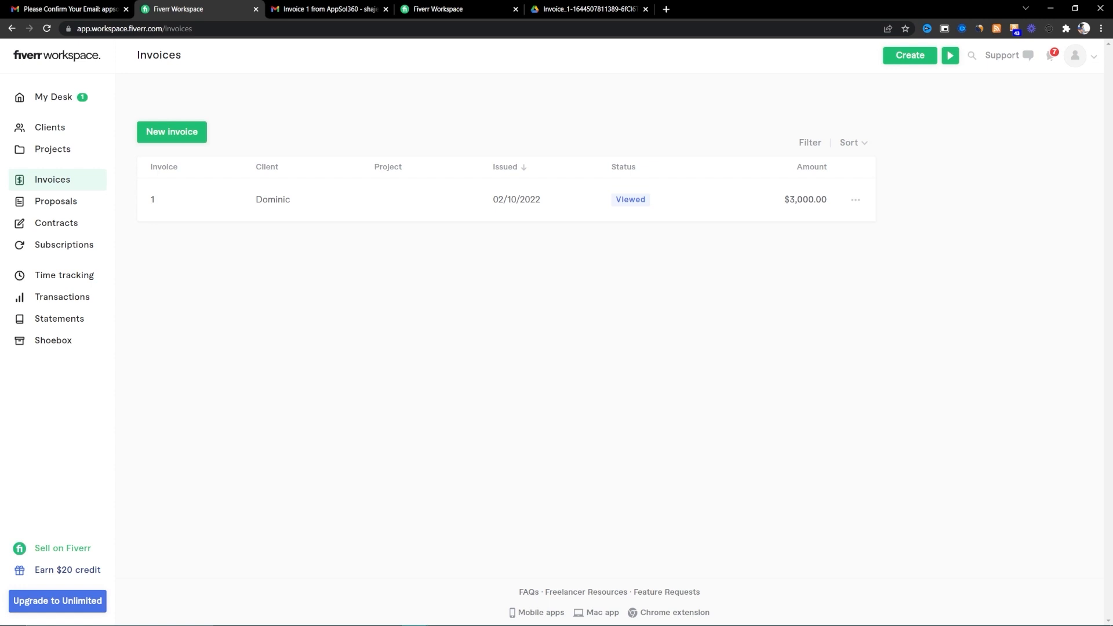
- Launch another app via system search for 'sy' and move its window aside
key(super)
text(sy)
key(Return)
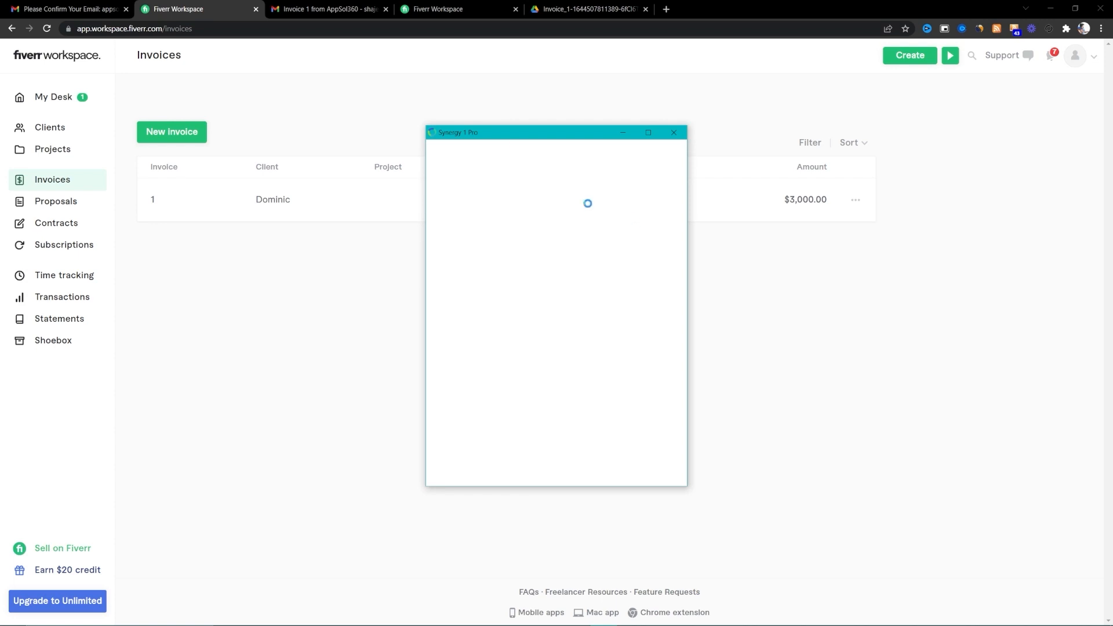
drag(555, 132, 1112, 119)
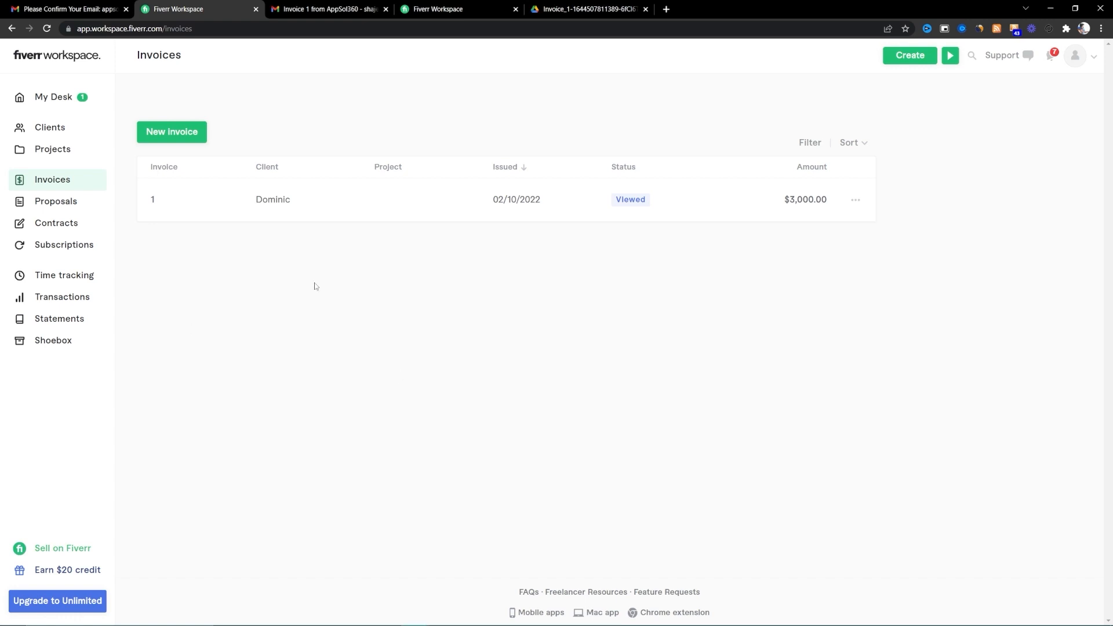
- Go to Proposals, page through the sample proposal previews, and show the other New proposal options
click(93, 204)
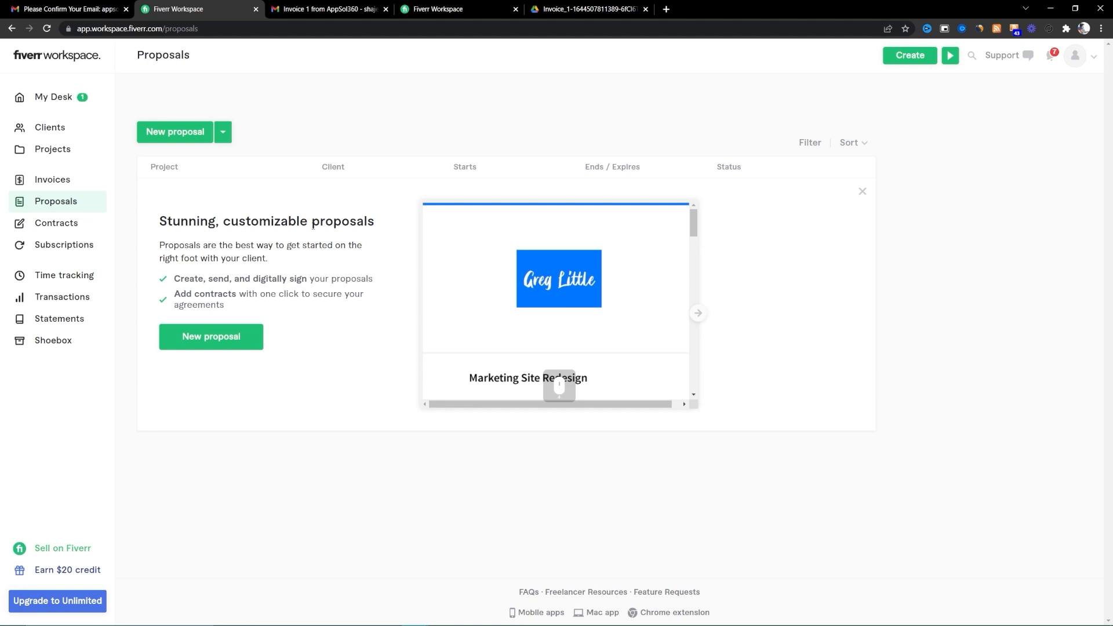
drag(696, 230, 702, 377)
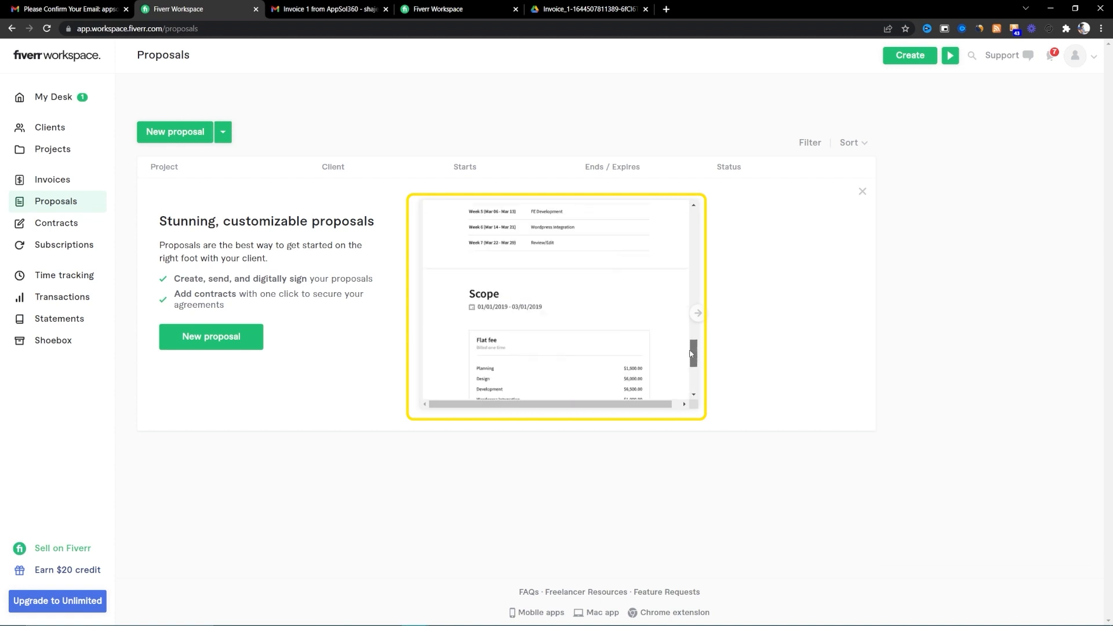
click(698, 314)
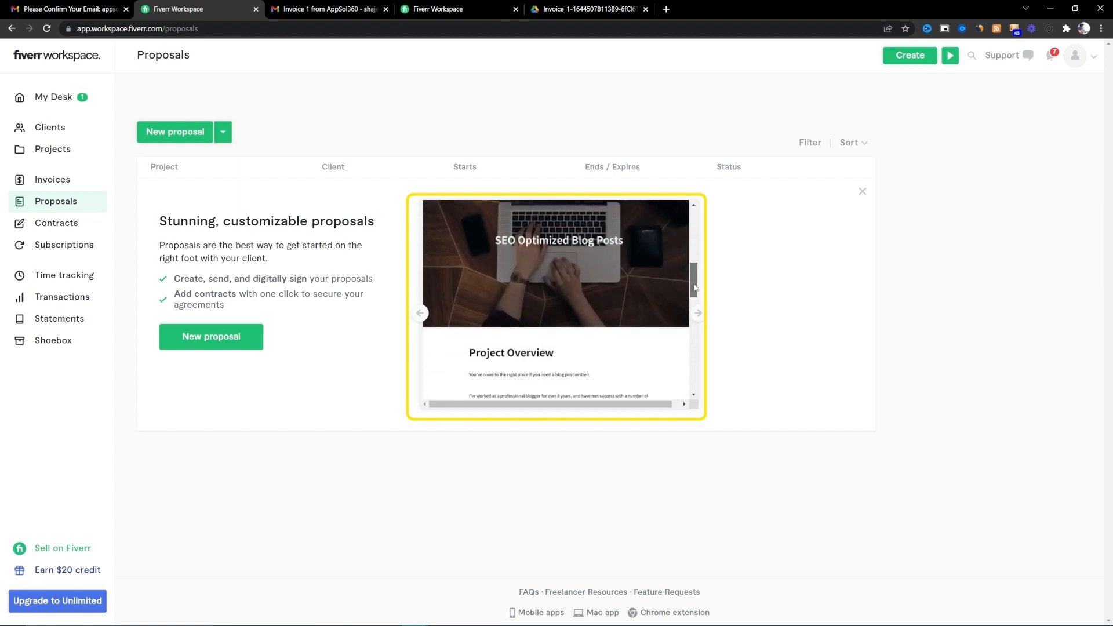
mouse_move(693, 359)
mouse_down()
mouse_move(691, 329)
mouse_move(694, 366)
mouse_up()
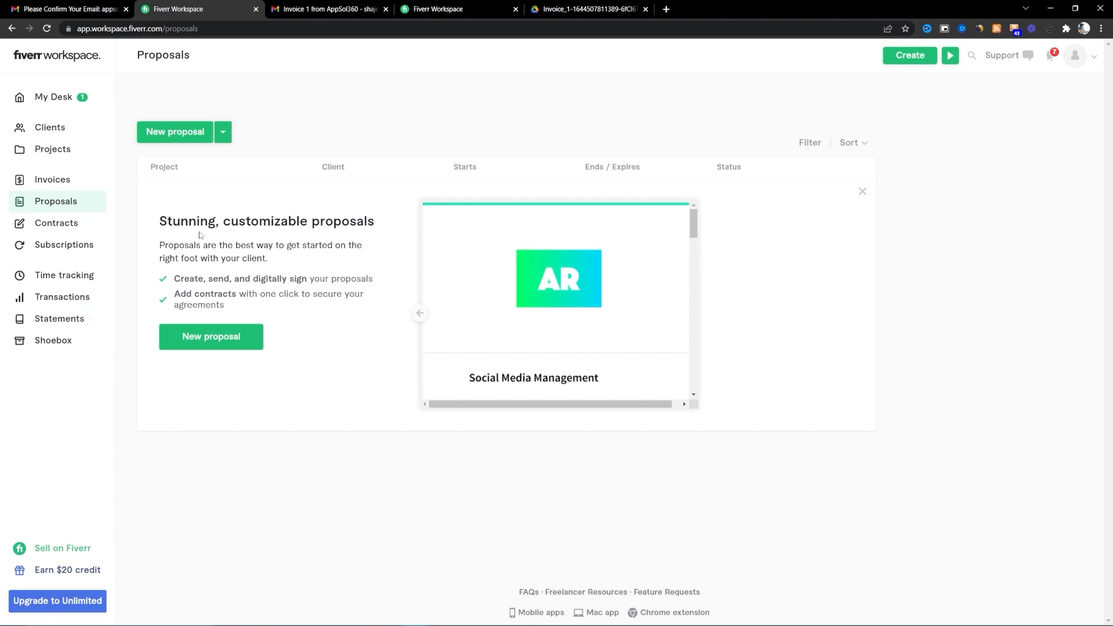
click(223, 135)
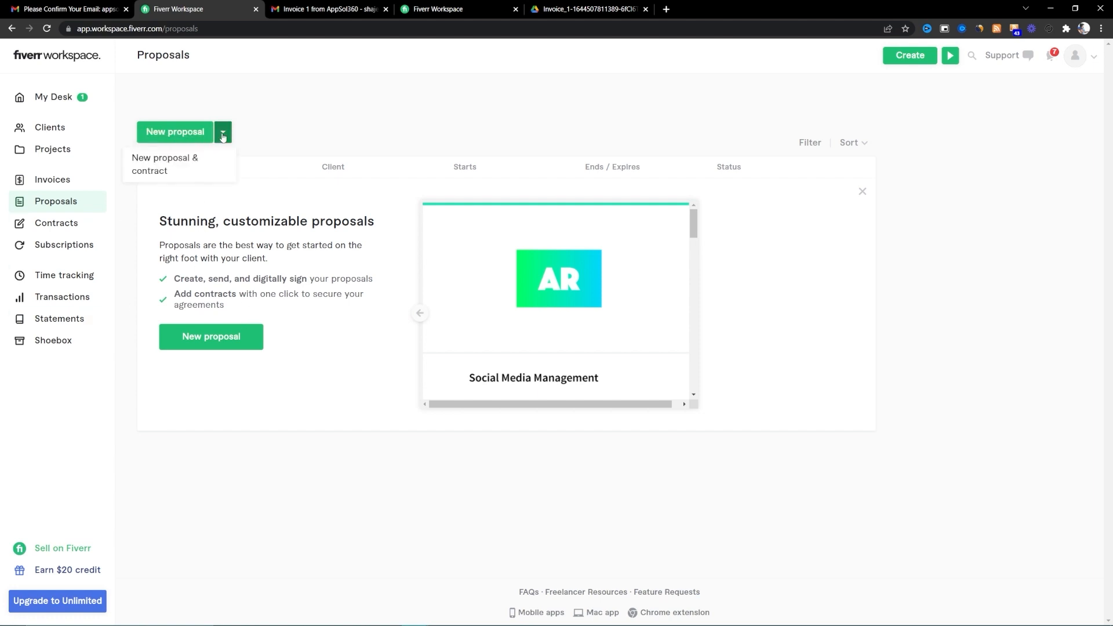
- Start a new proposal titled 'ChatBot and Mobile App Development Proposal'
click(192, 135)
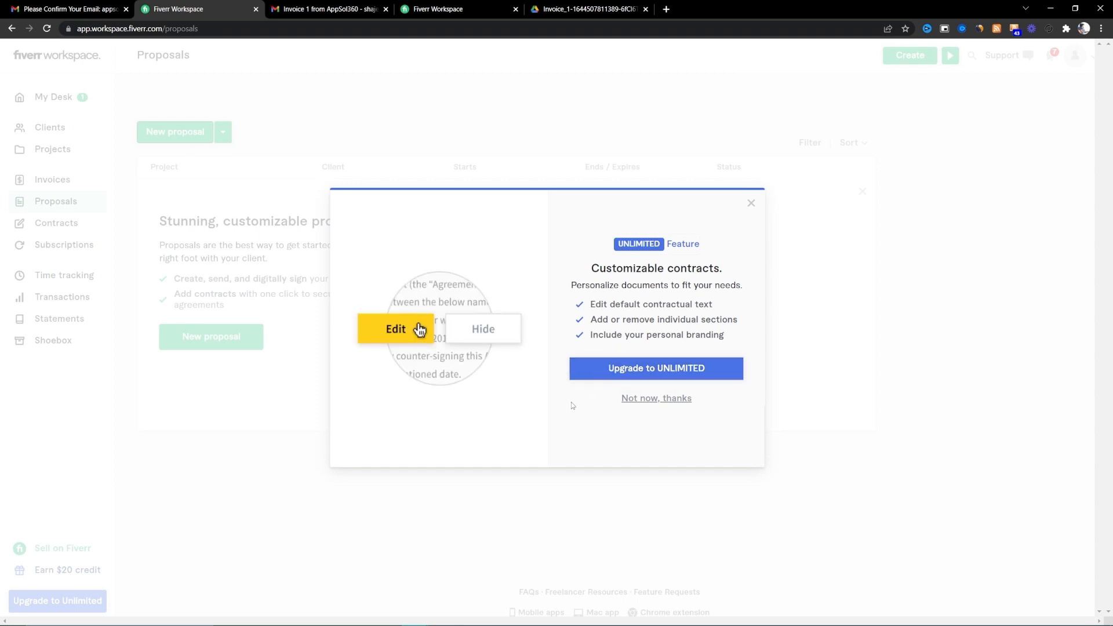
click(670, 401)
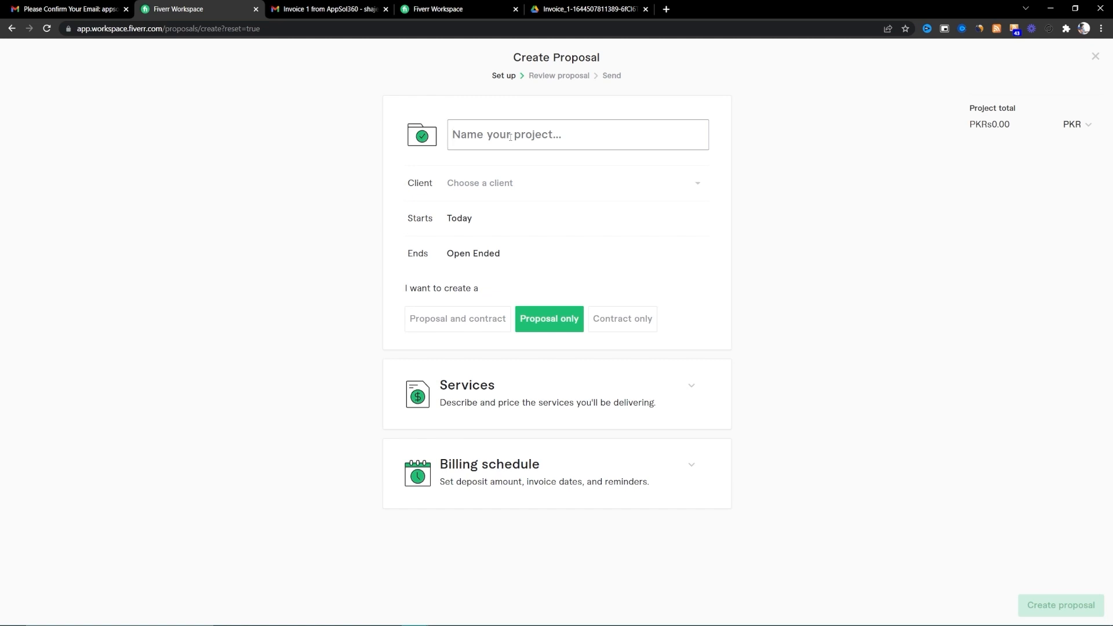
text(ChatBot)
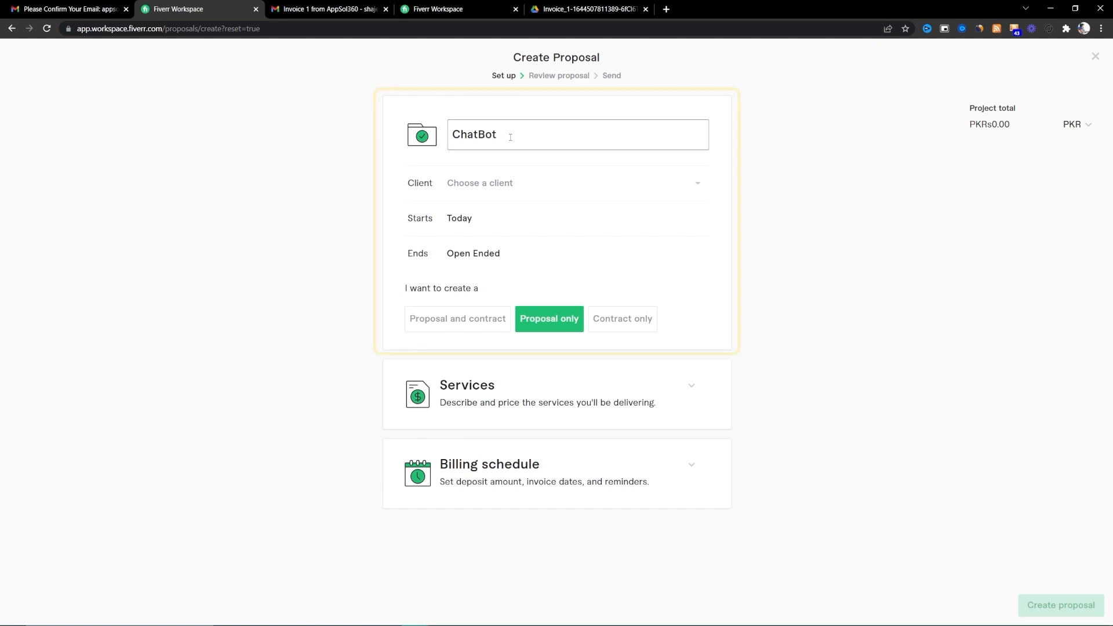
text( and Mobile App)
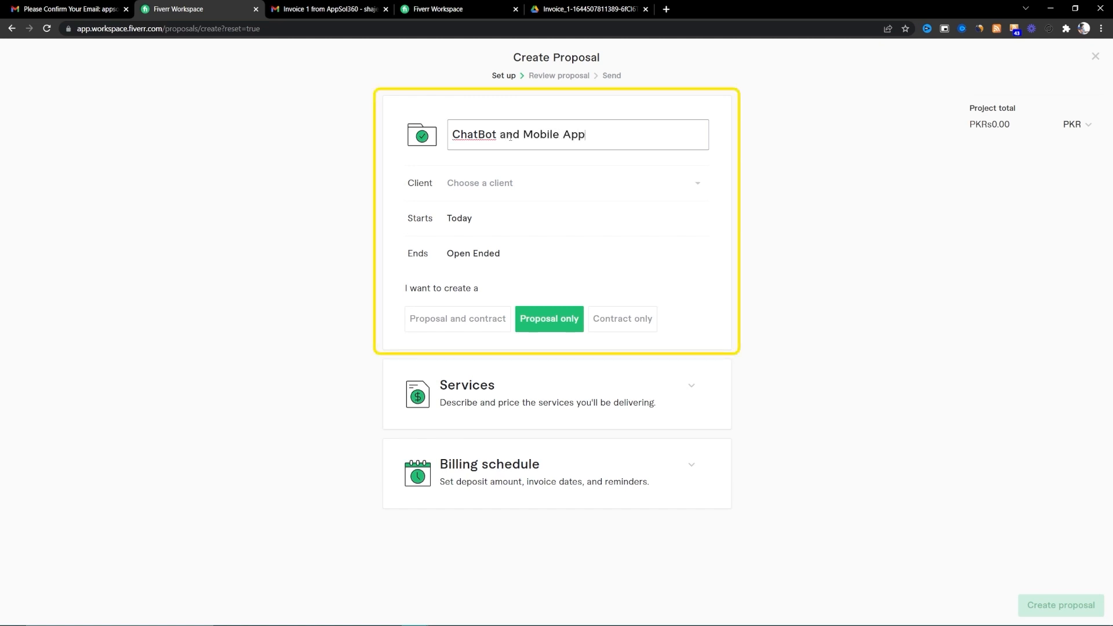
text( Development Proposal)
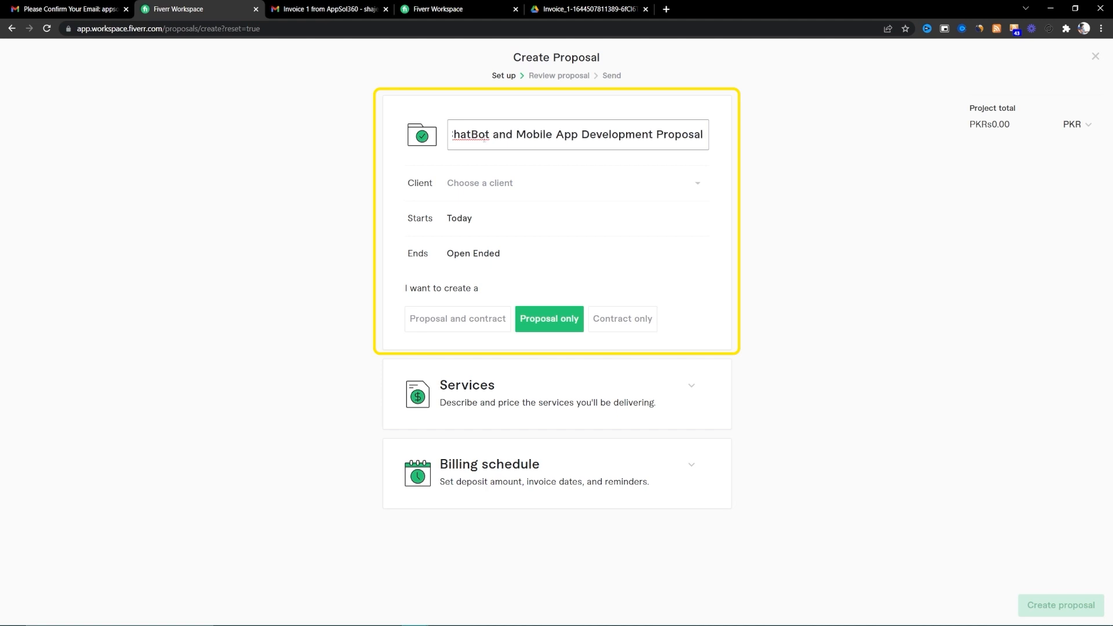
- Assign the existing client and make it a combined proposal and contract
click(551, 185)
click(515, 218)
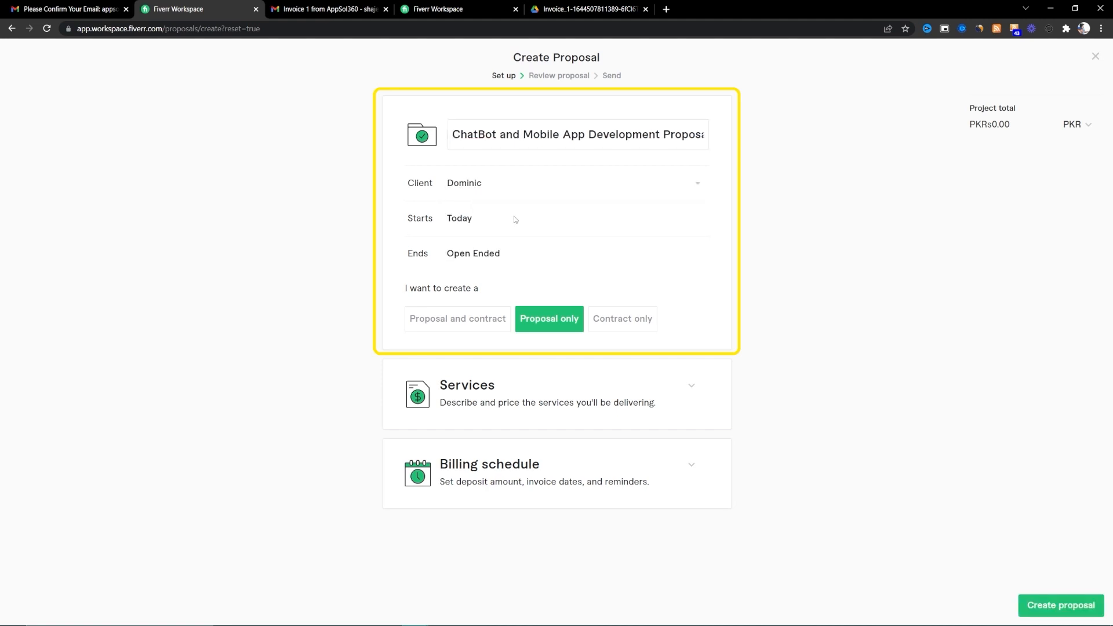
click(462, 218)
click(385, 244)
click(476, 321)
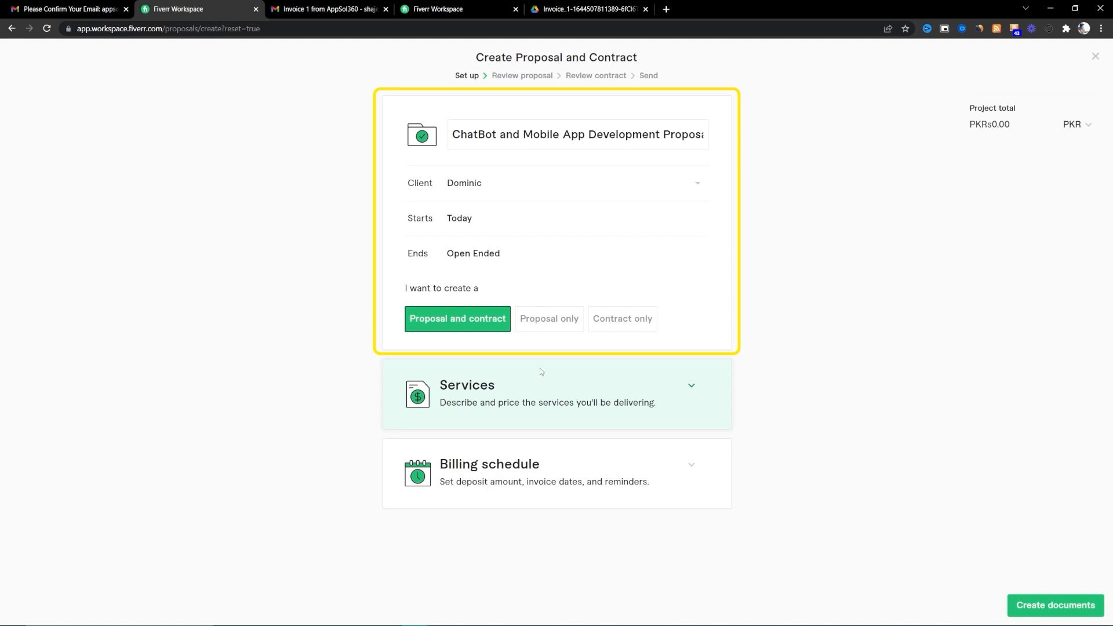
- Add the Mobile Apps Development Services line at a flat PKR 100,000 and expand Billing schedule
click(682, 386)
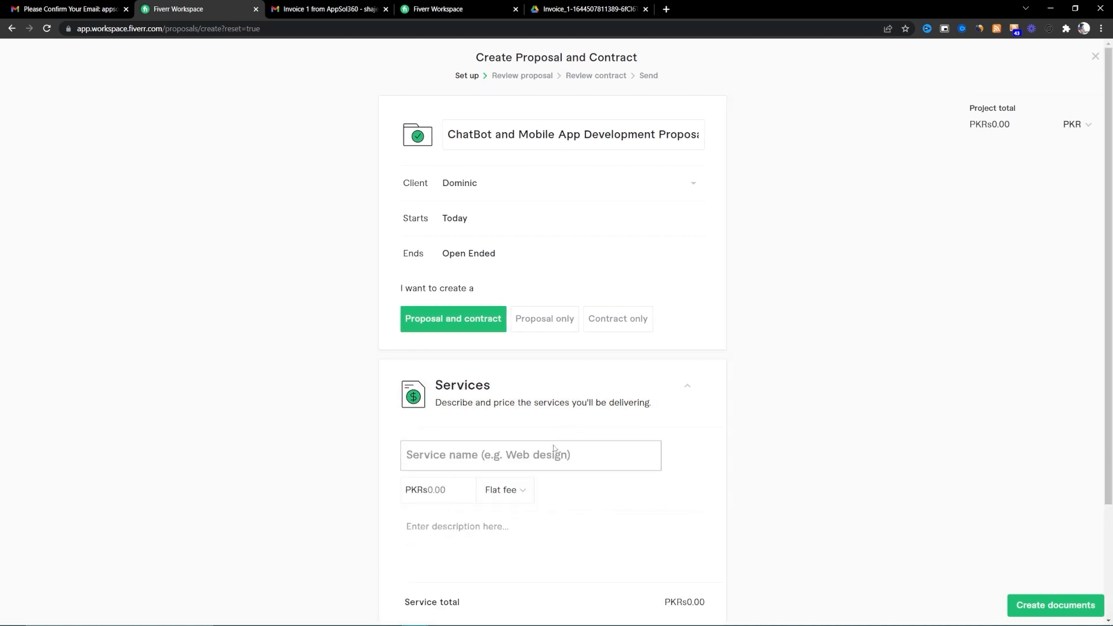
click(456, 455)
scroll(456, 455, down, 2)
text(mo)
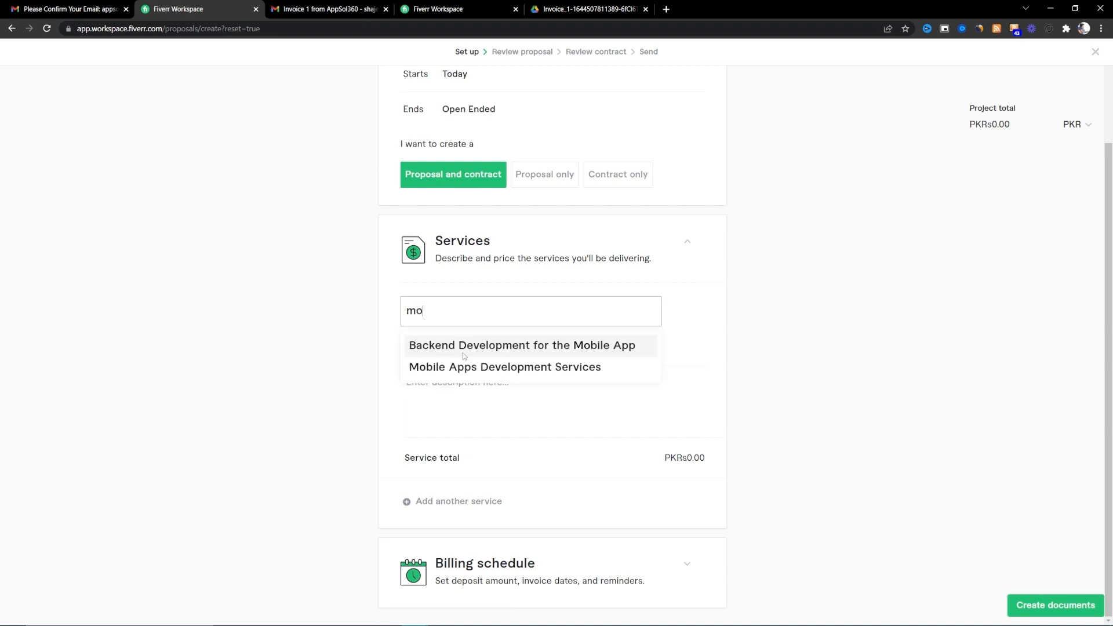
click(458, 349)
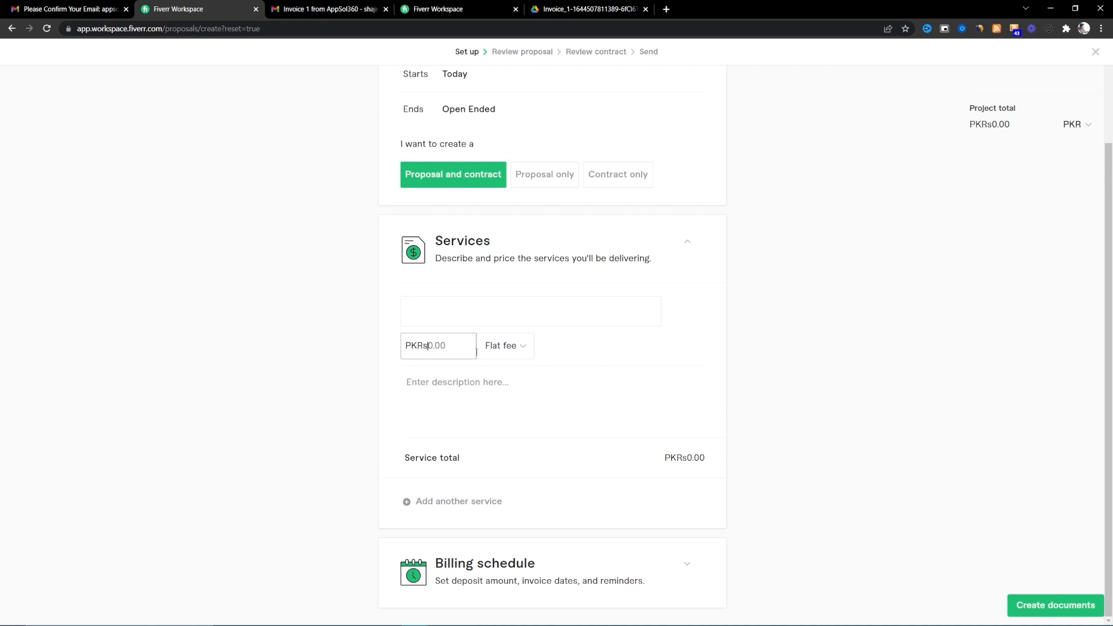
scroll(670, 254, up, 3)
scroll(666, 264, down, 3)
text(10000)
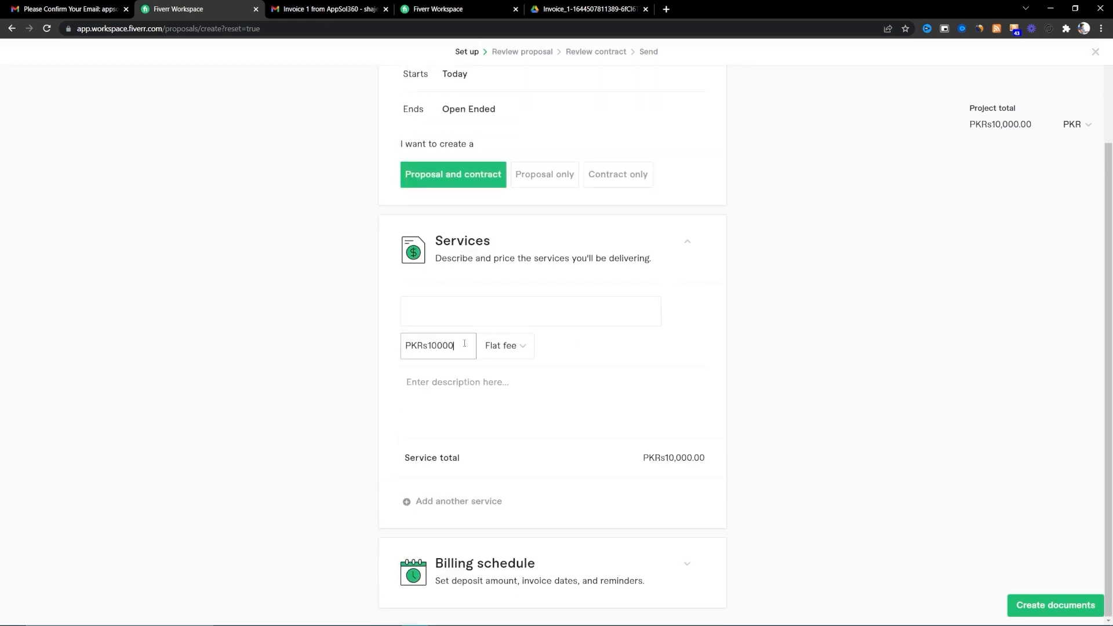
text(0)
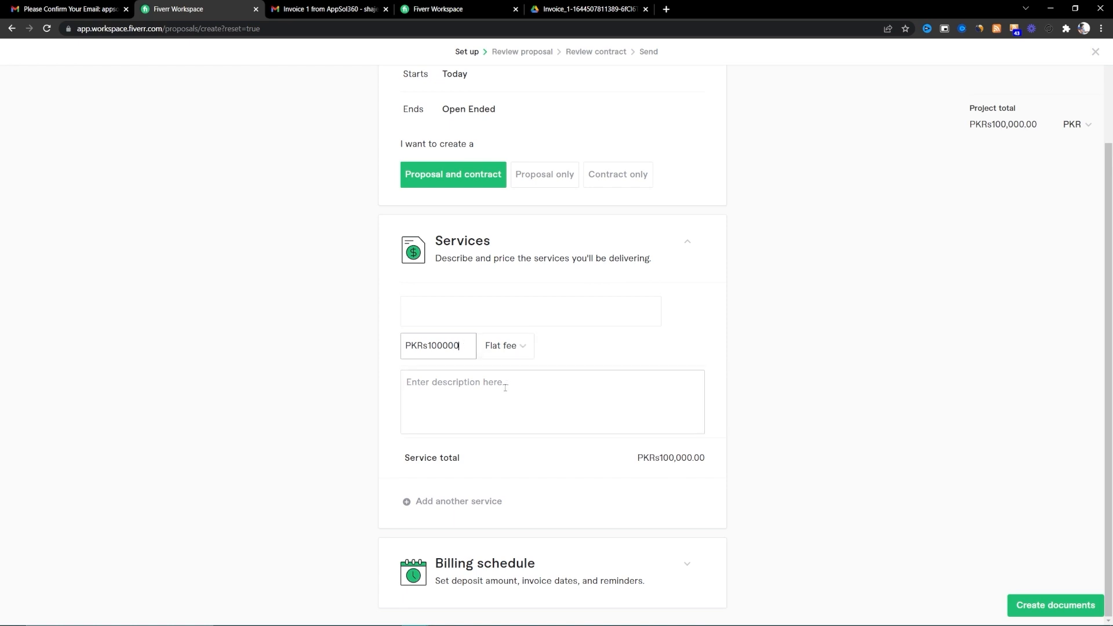
click(679, 563)
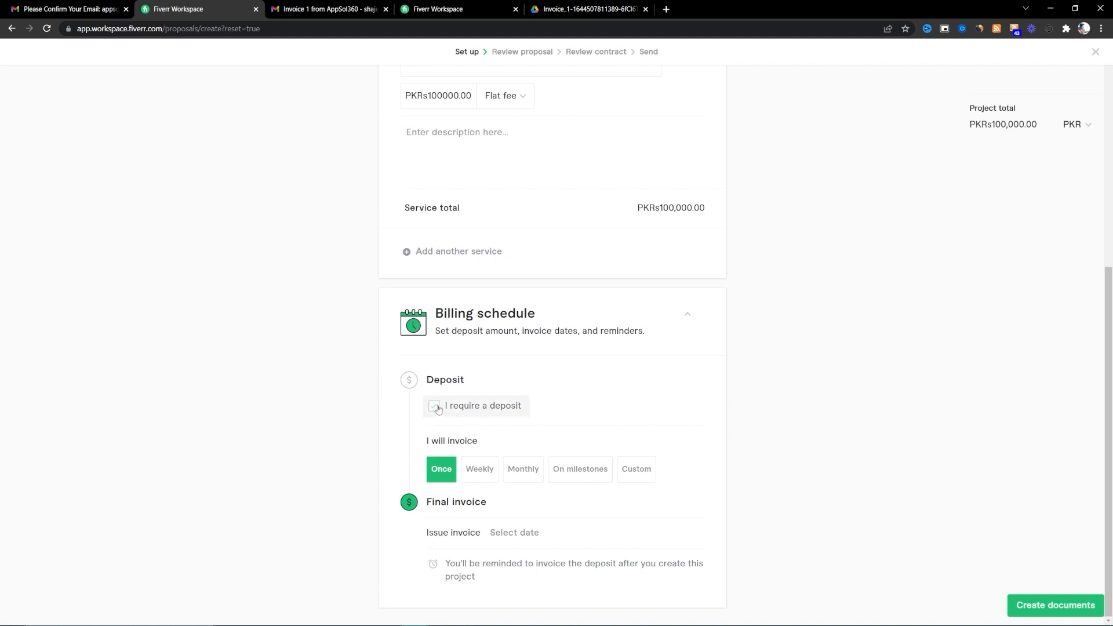
- Require a 50% deposit (PKR 50,000) that must be paid before approval
click(438, 409)
click(474, 445)
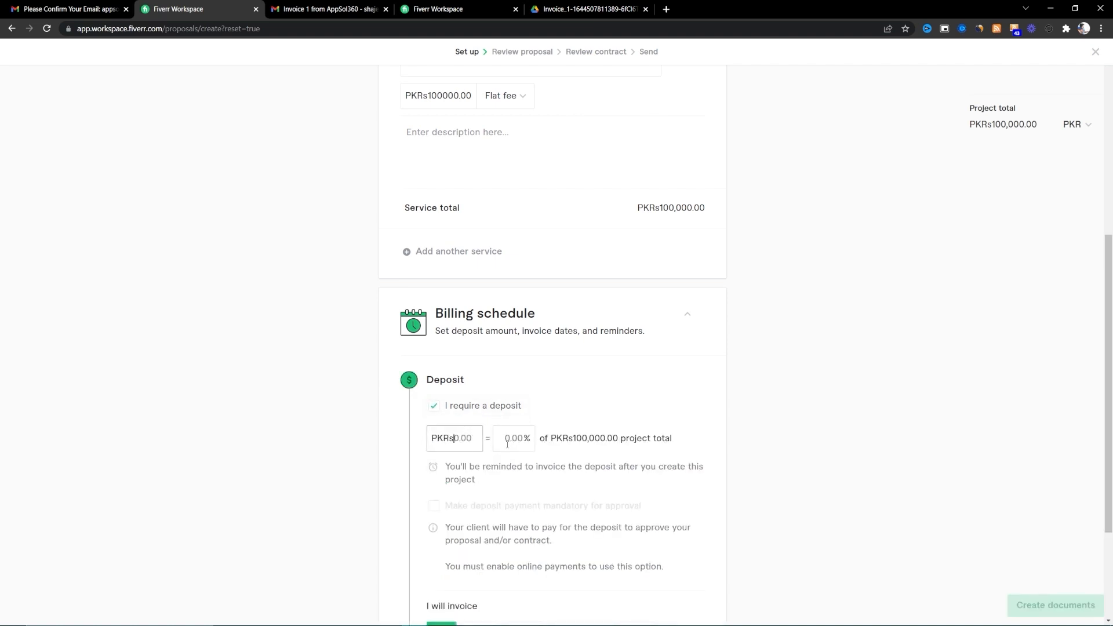
click(508, 443)
text(50)
scroll(508, 444, down, 3)
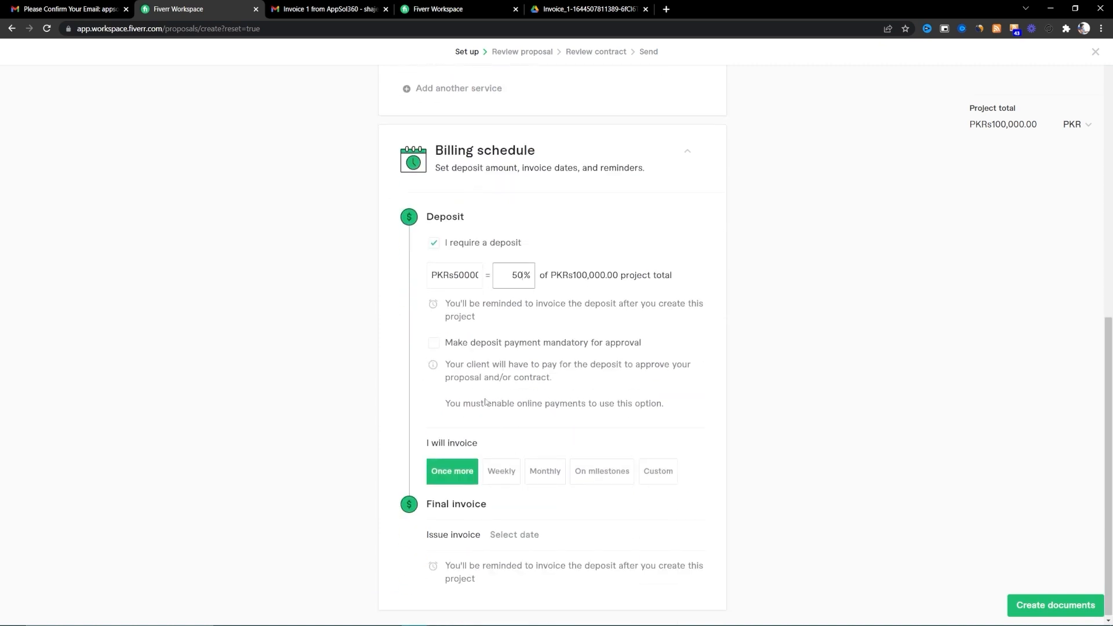
click(446, 347)
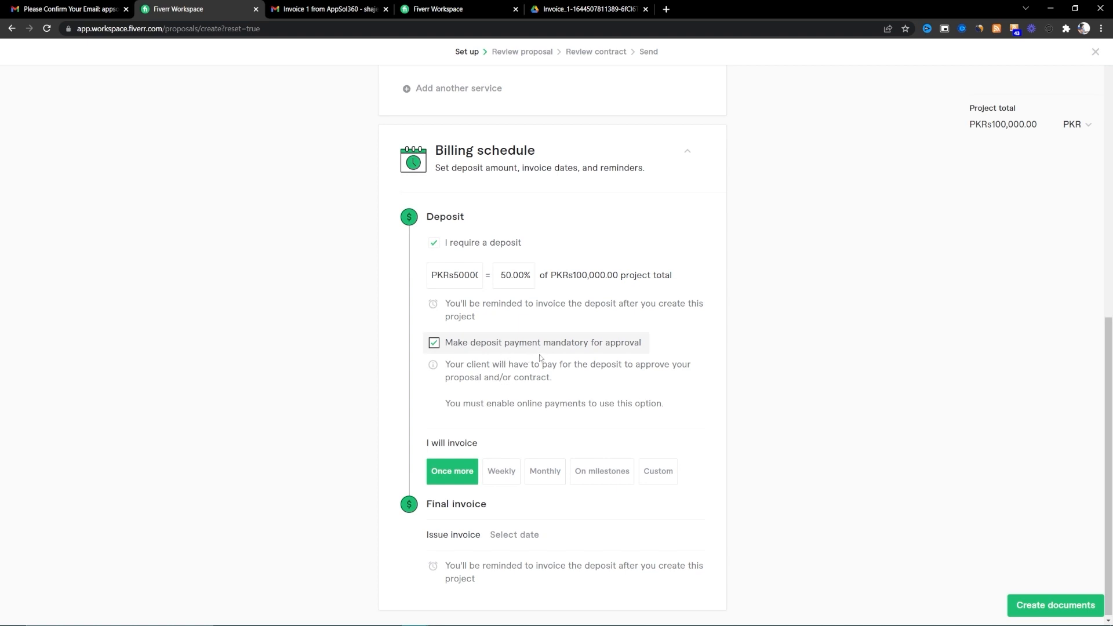
drag(486, 442, 429, 442)
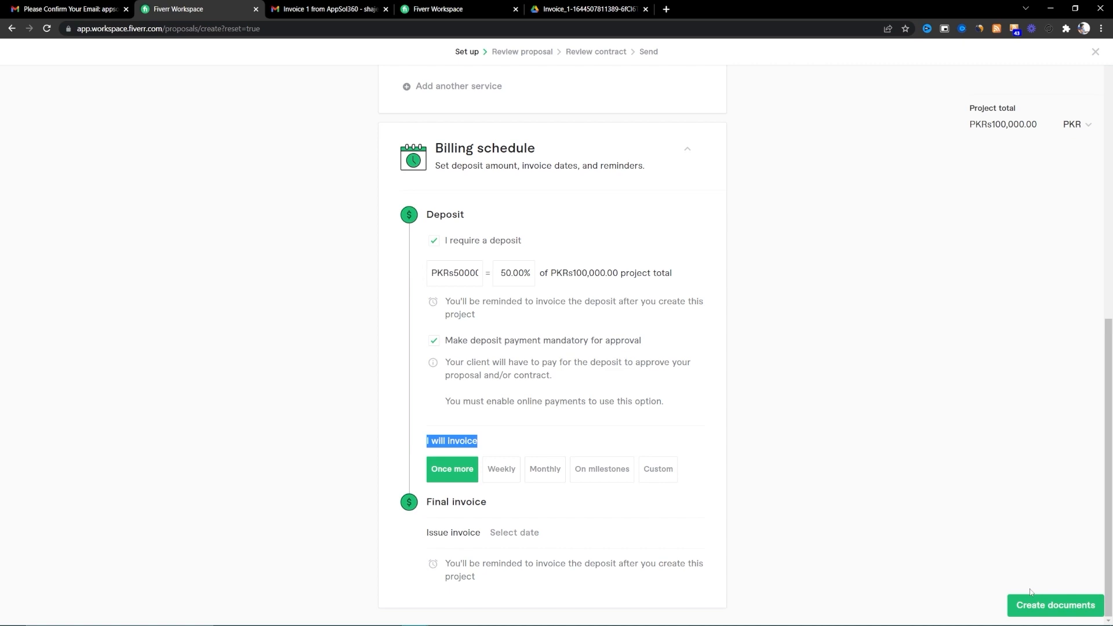
scroll(946, 383, up, 10)
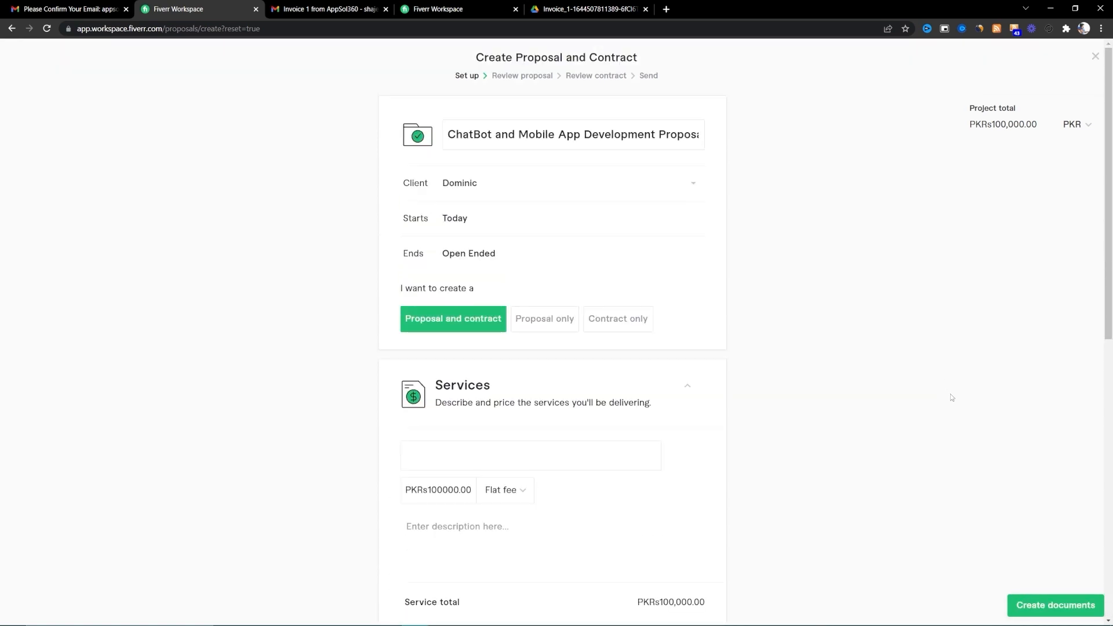
- Create the documents and review the proposal's PKR 50,000 deposit and PKR 100,000 final invoice
click(1036, 608)
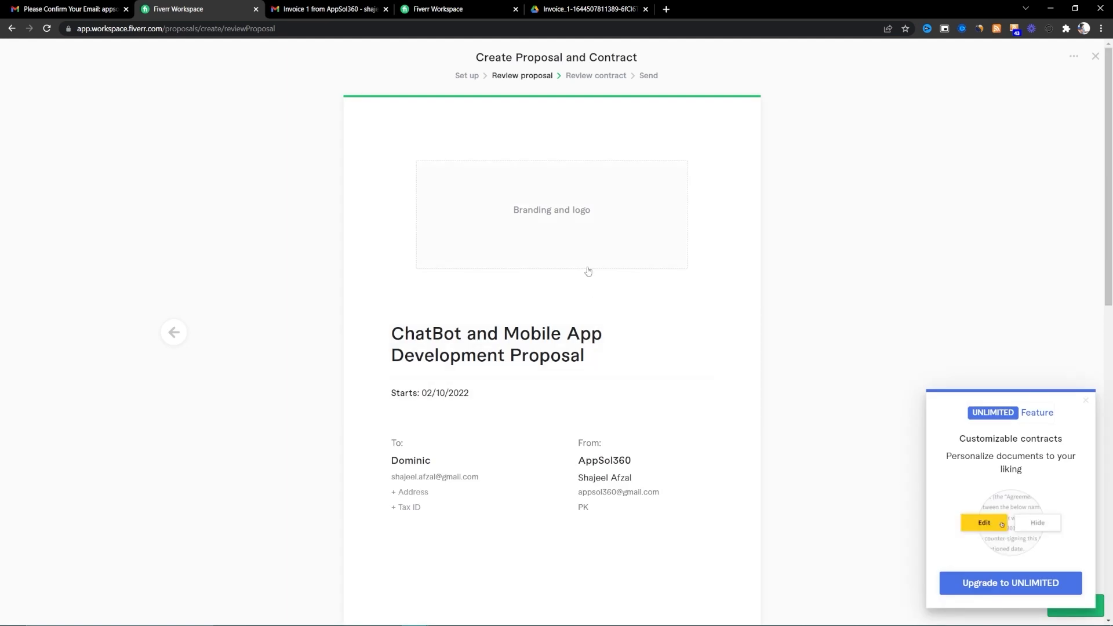
scroll(551, 338, down, 5)
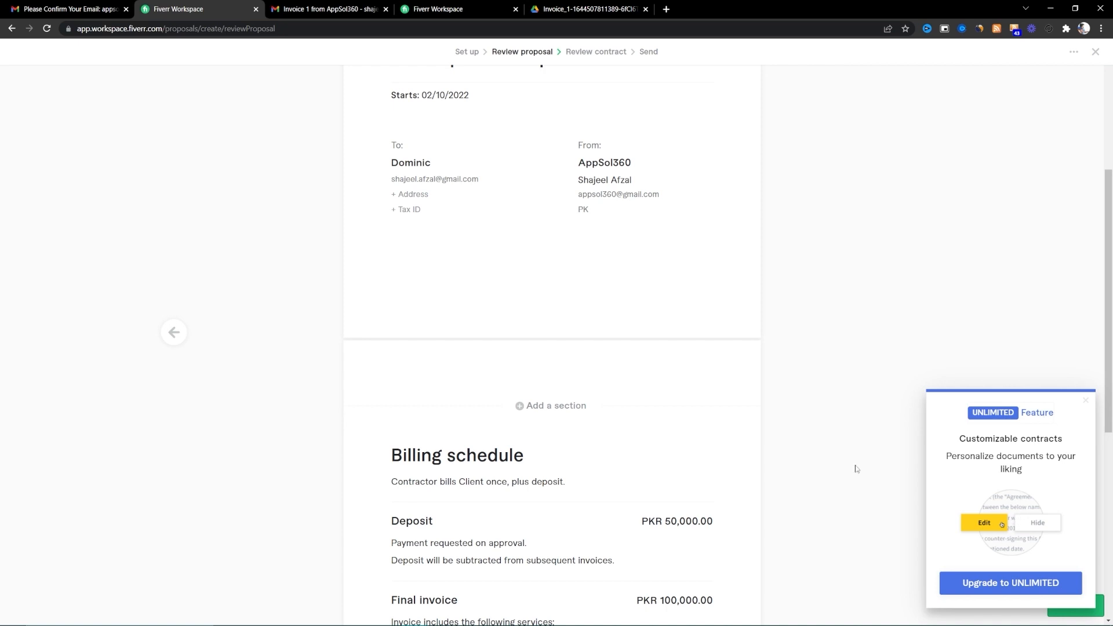
scroll(562, 410, down, 5)
scroll(562, 403, up, 10)
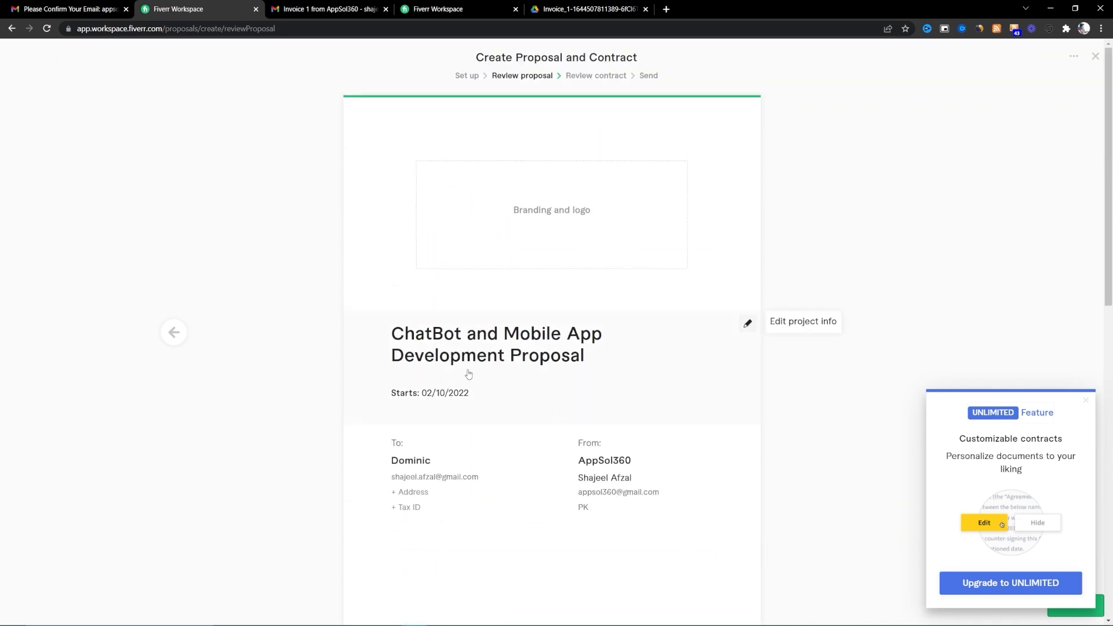
scroll(503, 223, down, 7)
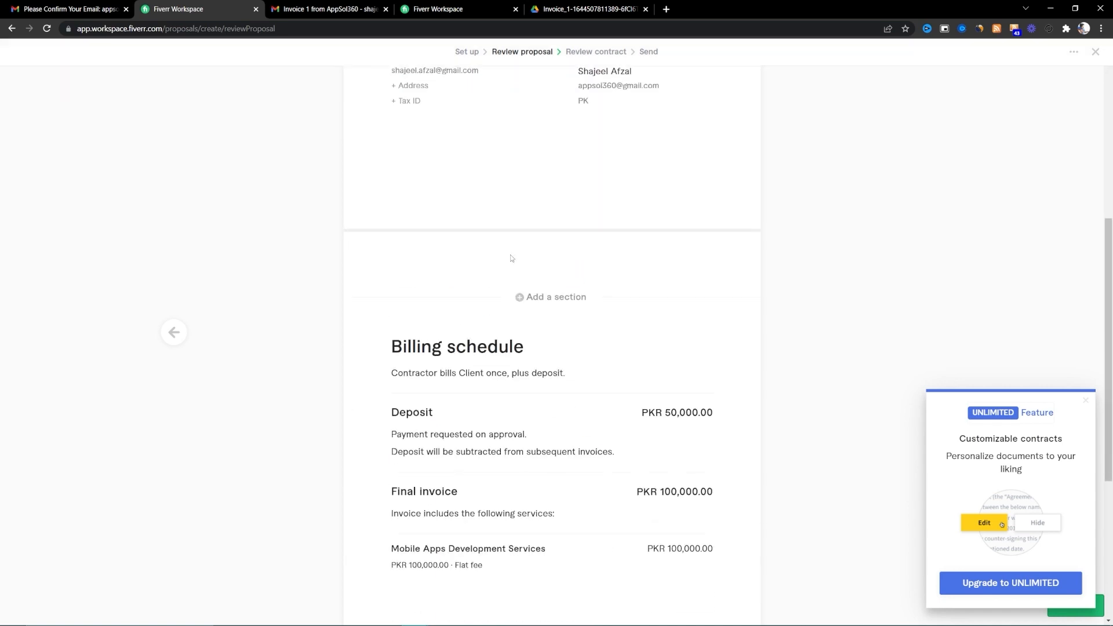
- Insert an empty Image section into the proposal
click(513, 298)
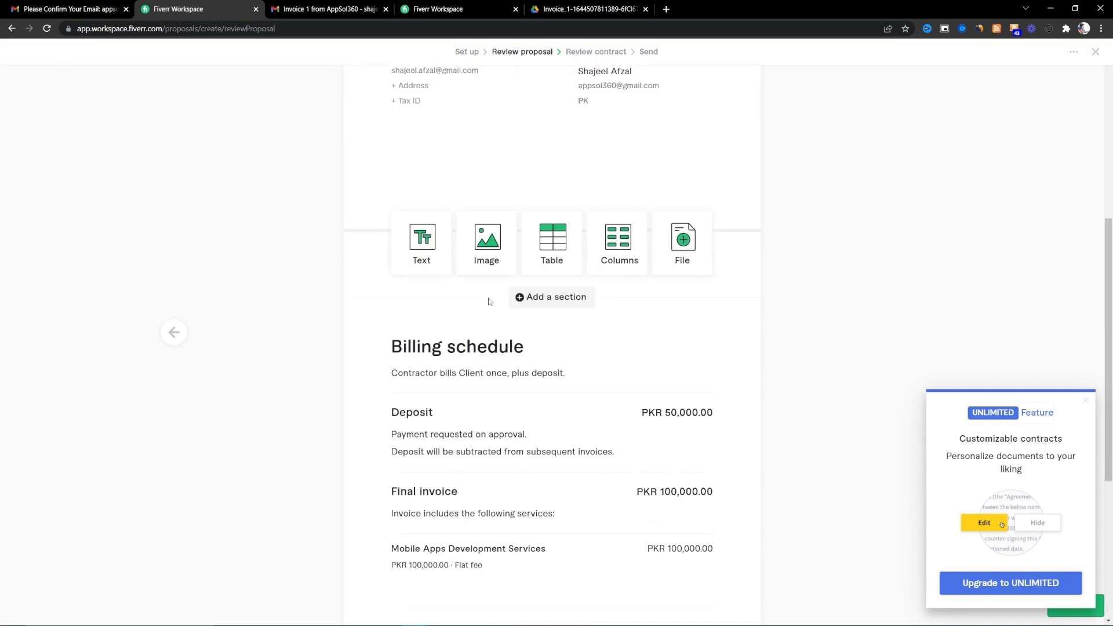
click(488, 242)
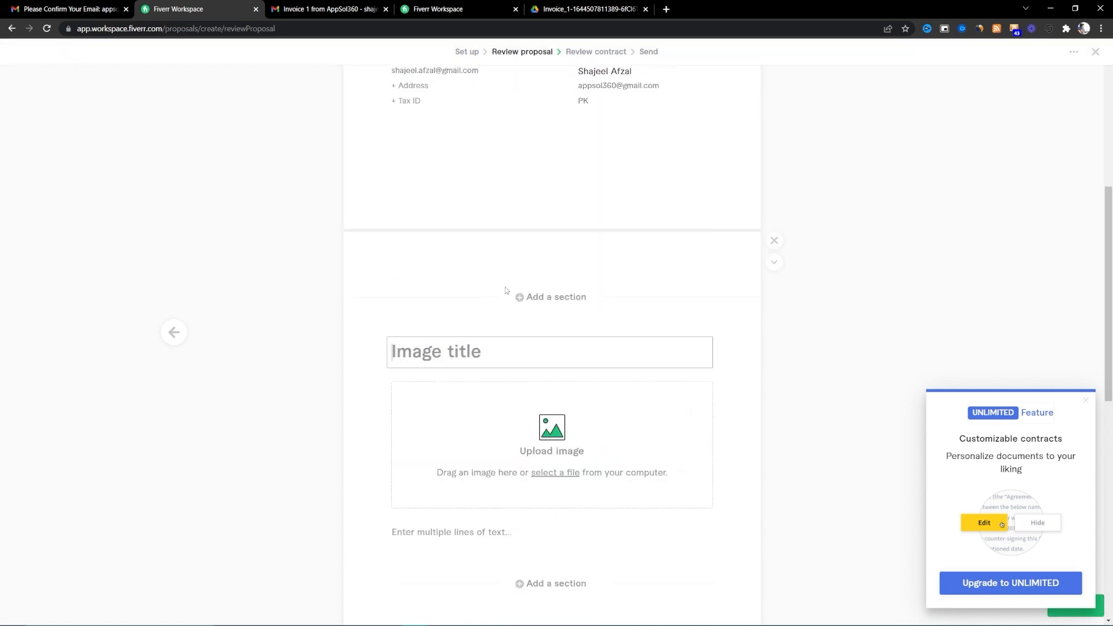
scroll(579, 442, down, 3)
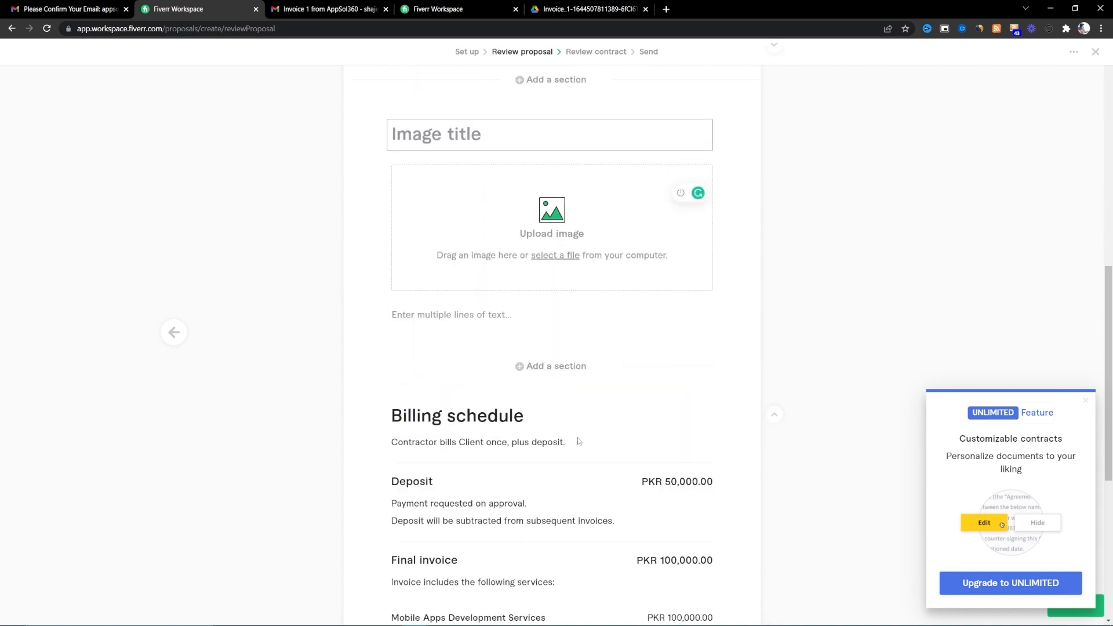
scroll(496, 375, down, 3)
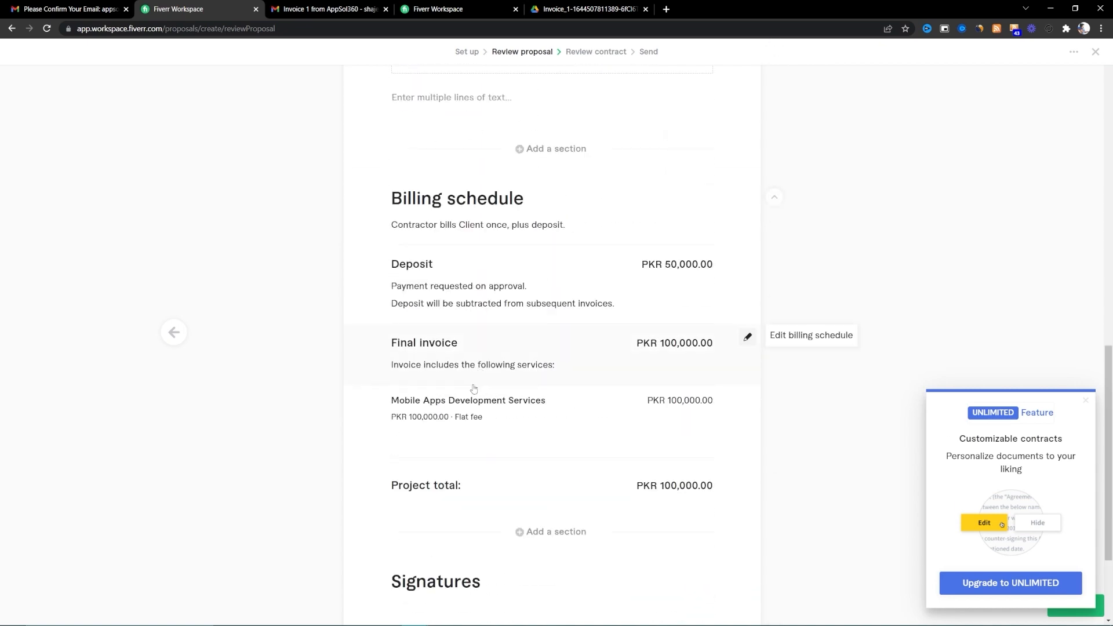
- Scroll down to the Signatures section and begin signing the document
scroll(527, 464, down, 2)
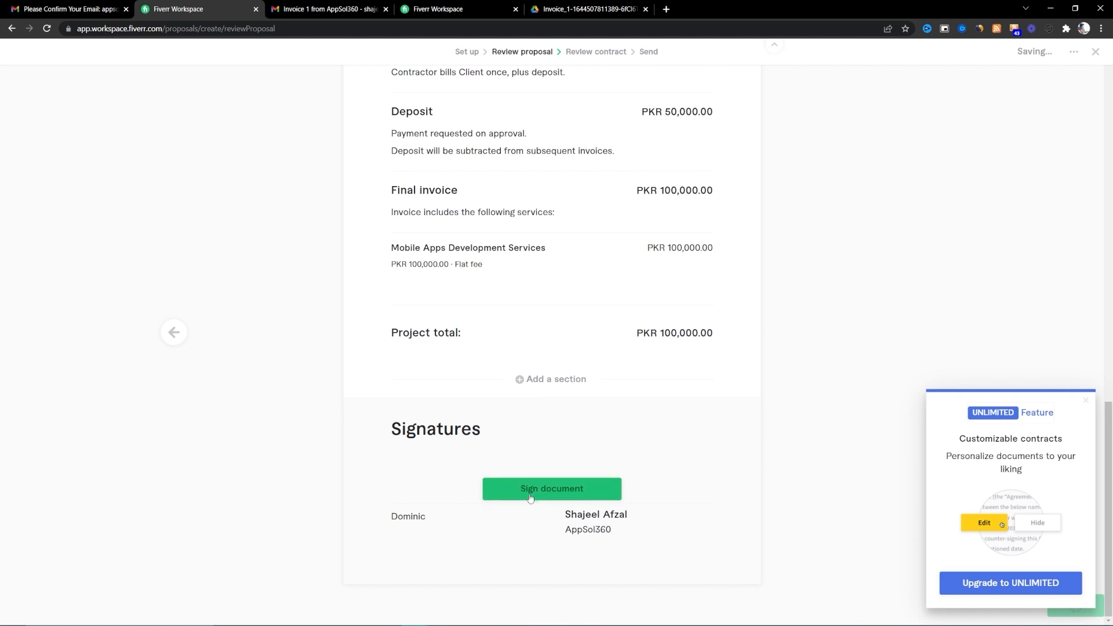
scroll(522, 447, up, 9)
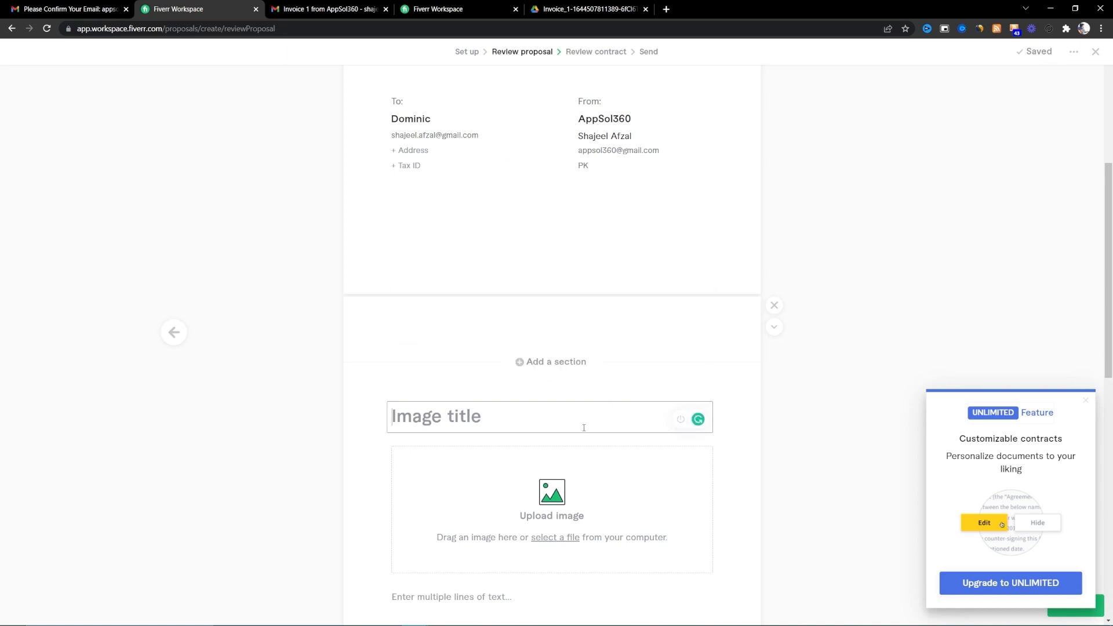
scroll(557, 432, down, 4)
scroll(517, 441, up, 1)
scroll(518, 441, down, 6)
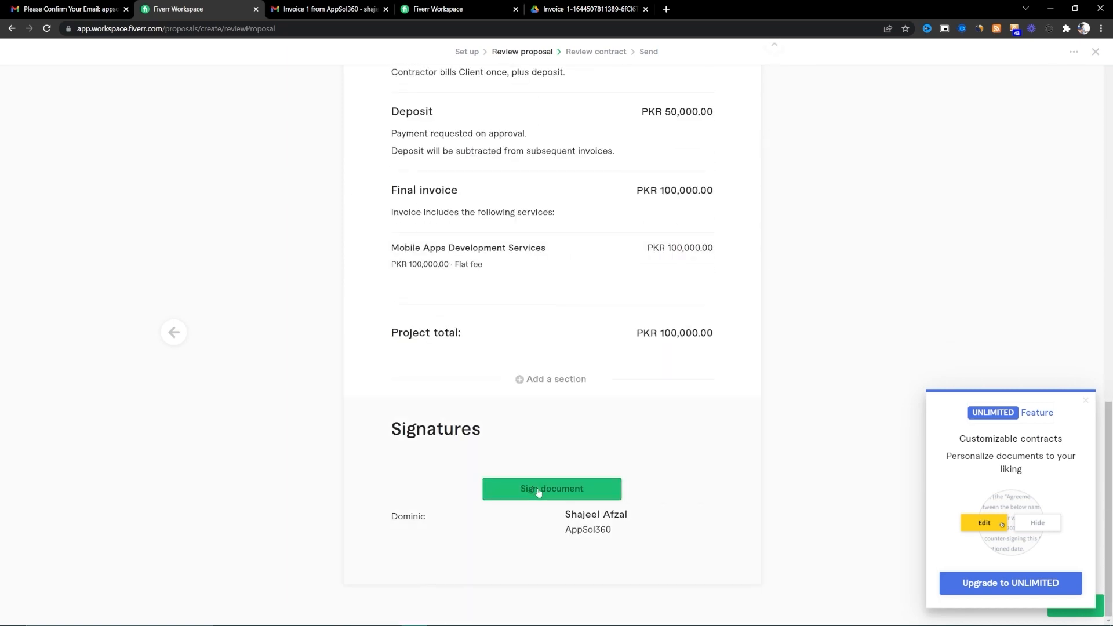
click(537, 488)
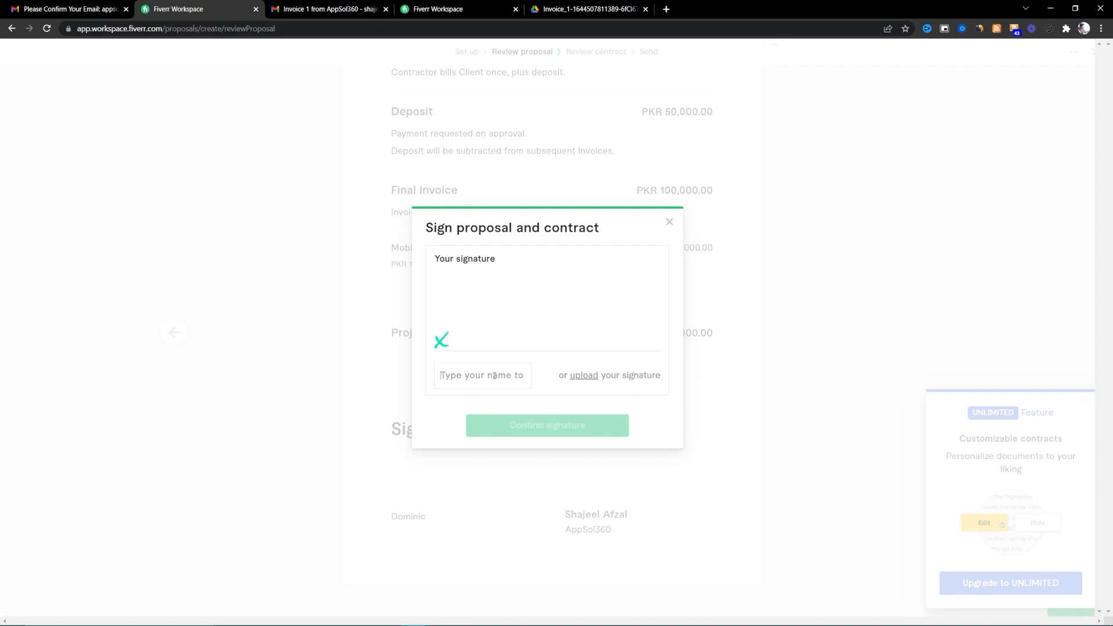
text(Shajeel)
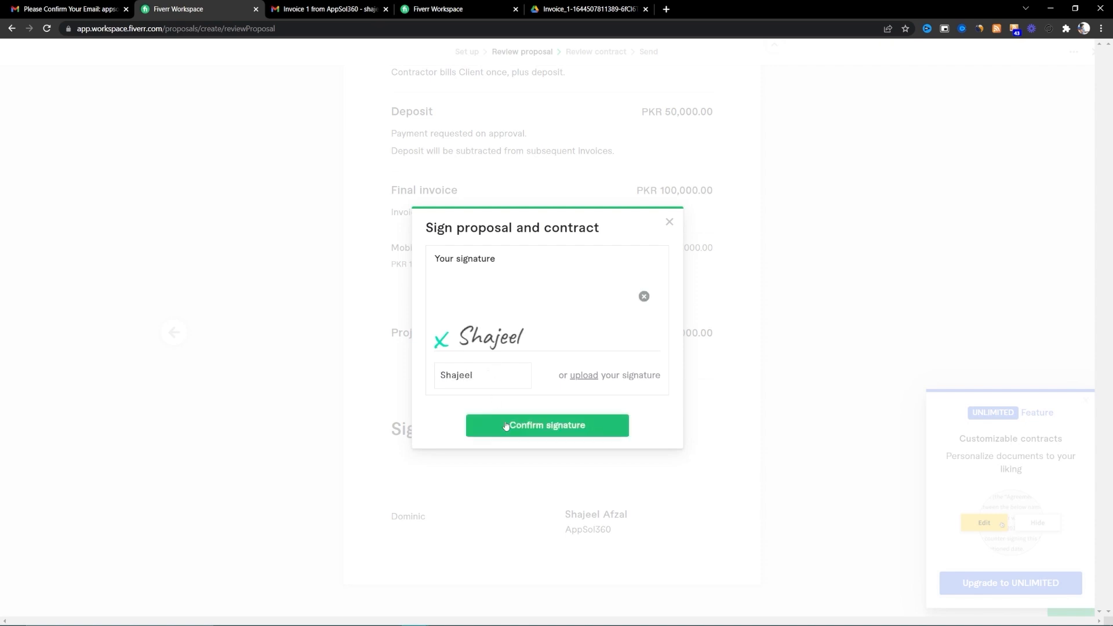
click(507, 426)
scroll(490, 452, down, 5)
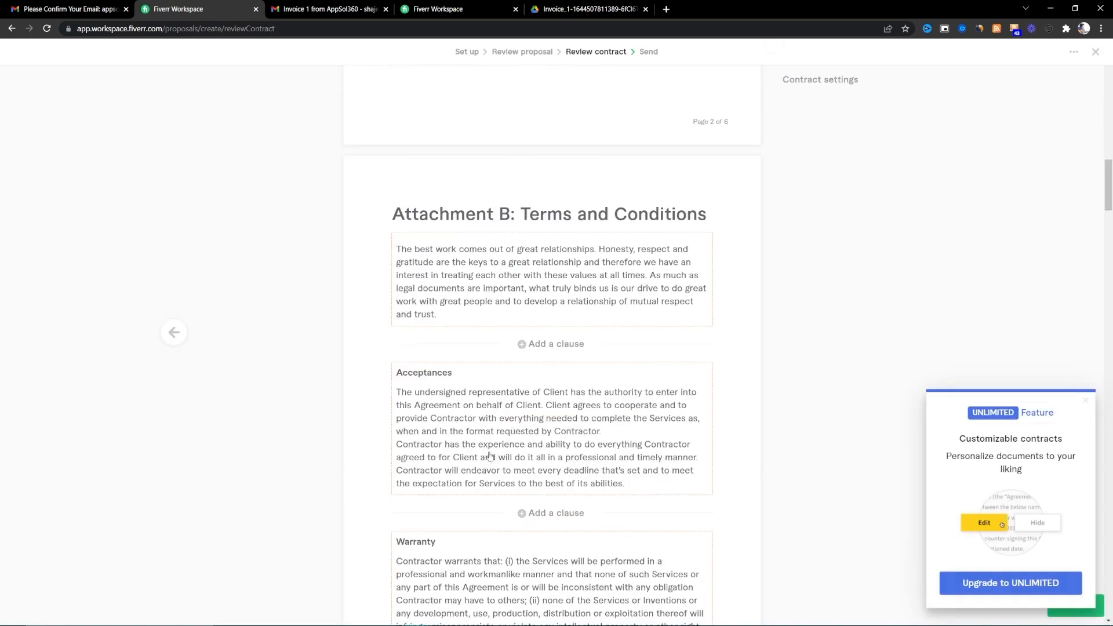
scroll(476, 365, up, 5)
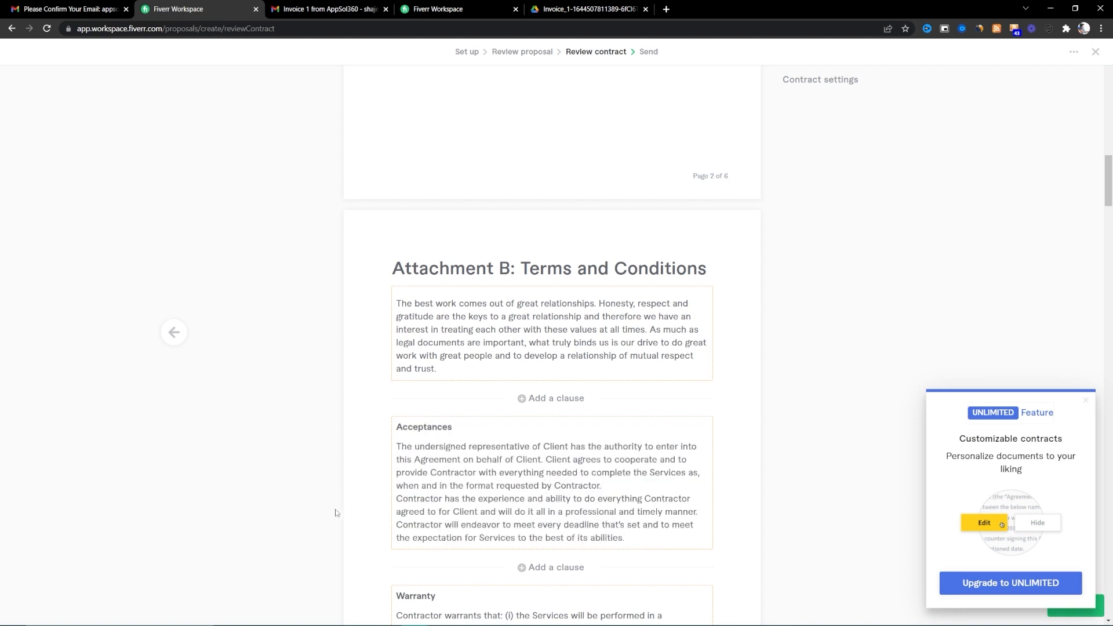
scroll(347, 509, down, 10)
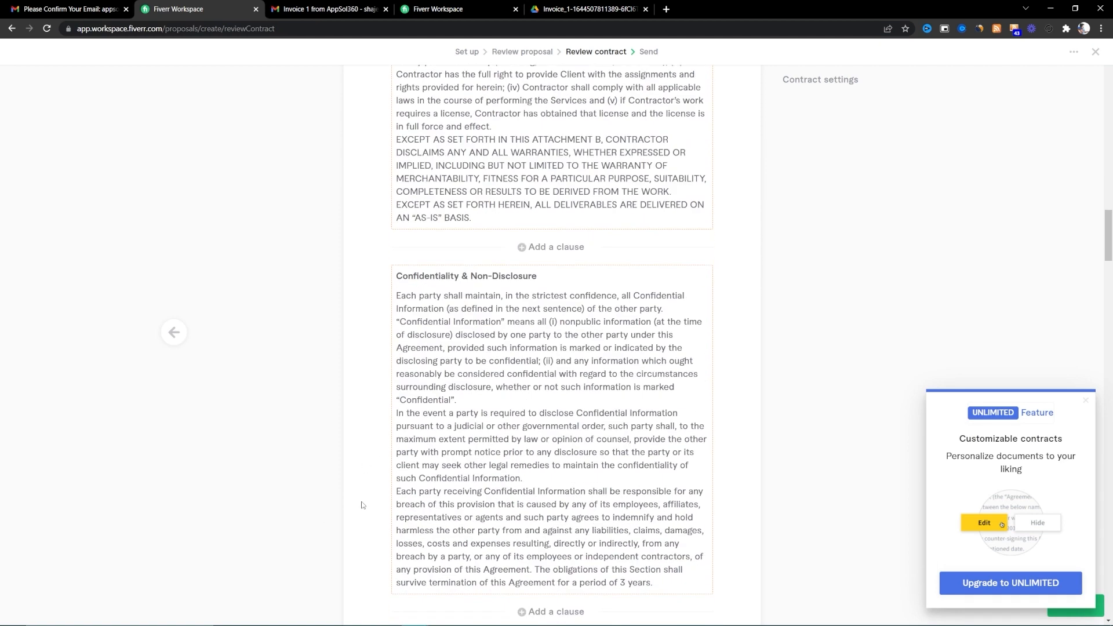
scroll(362, 502, down, 6)
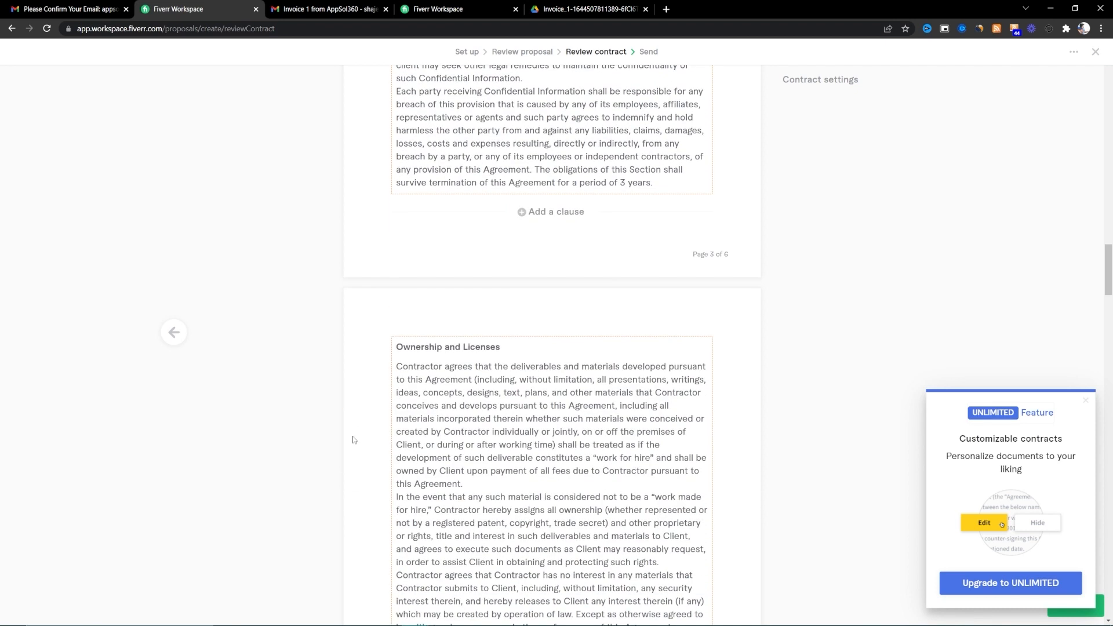
scroll(355, 441, down, 7)
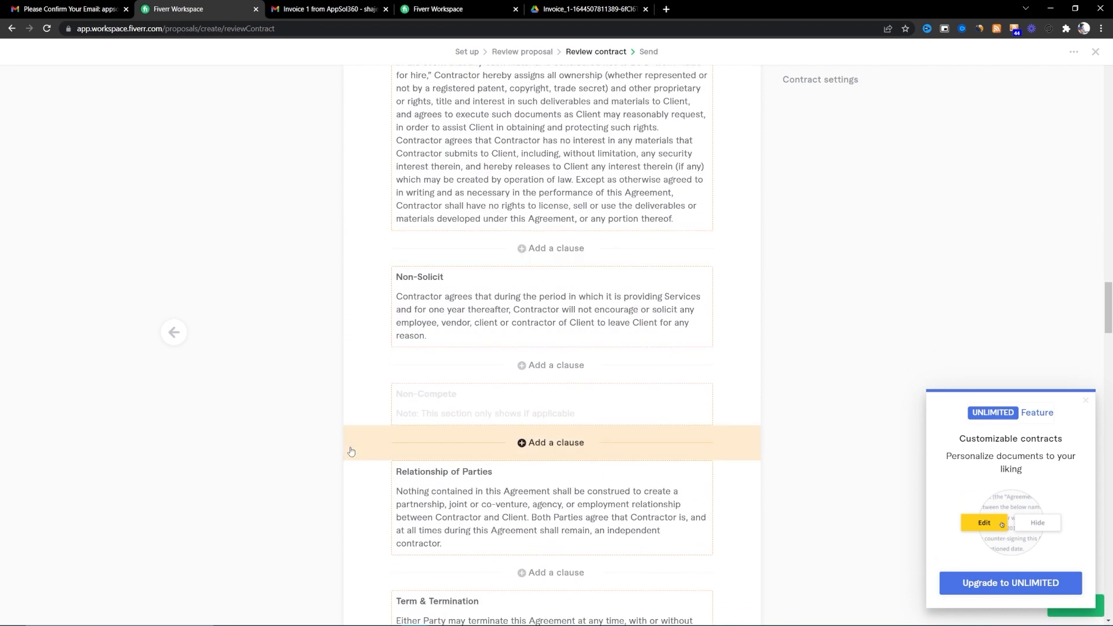
scroll(351, 452, down, 3)
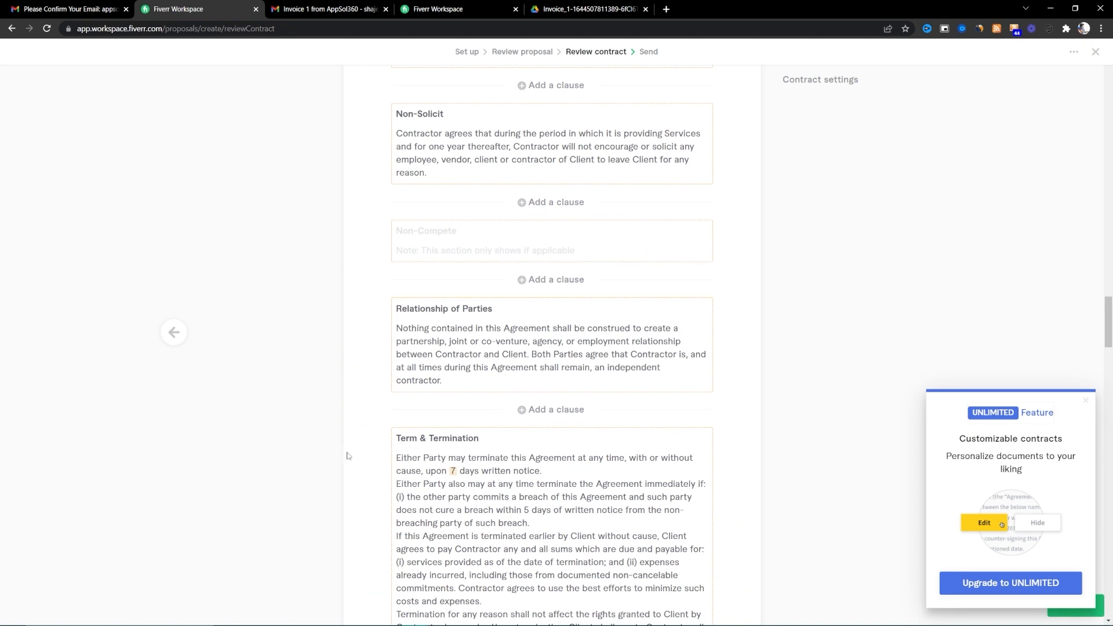
scroll(343, 457, down, 18)
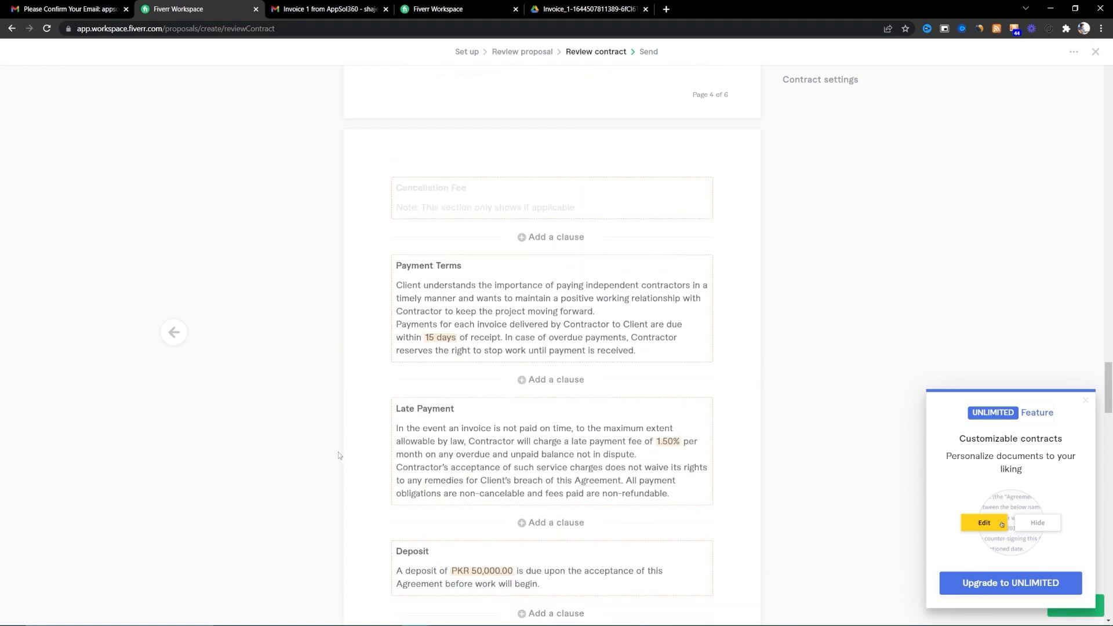
scroll(336, 455, down, 4)
scroll(333, 455, up, 4)
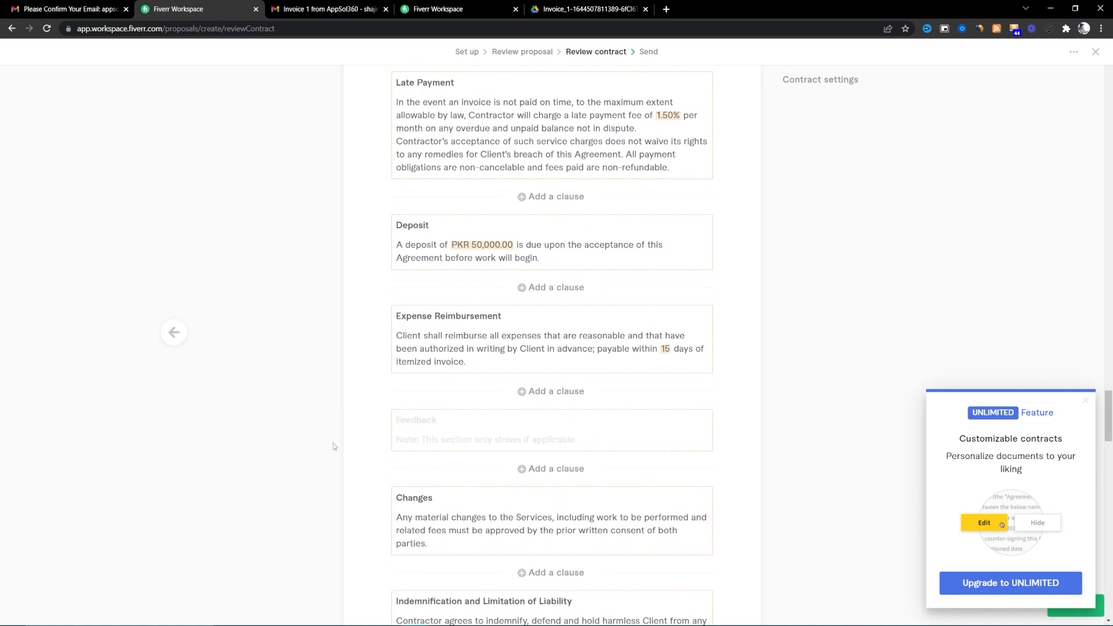
mouse_move(484, 342)
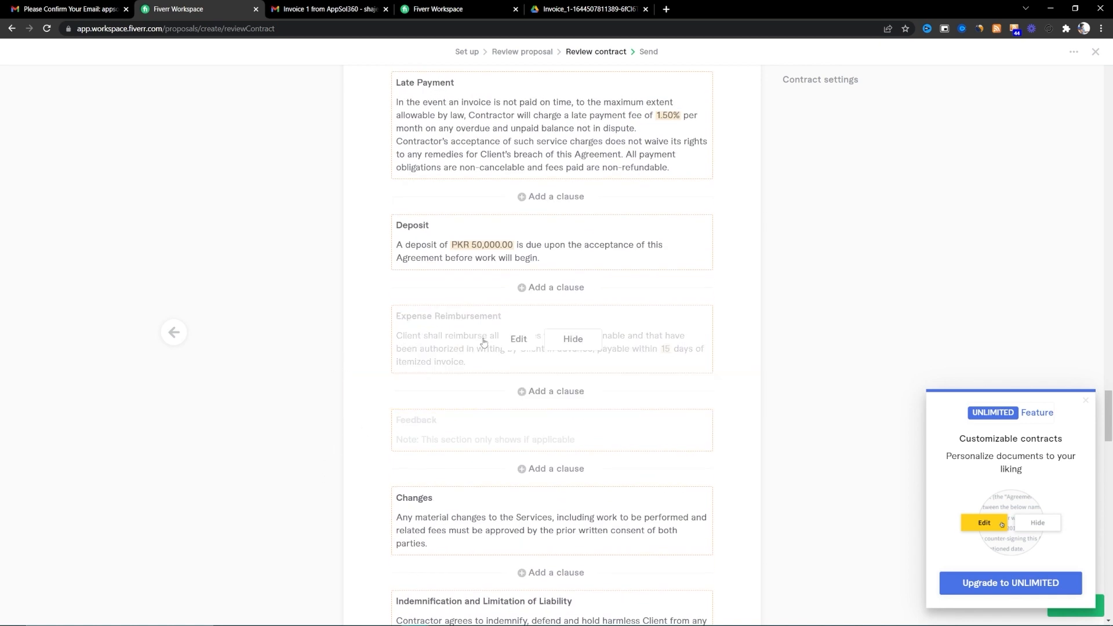
scroll(341, 414, down, 3)
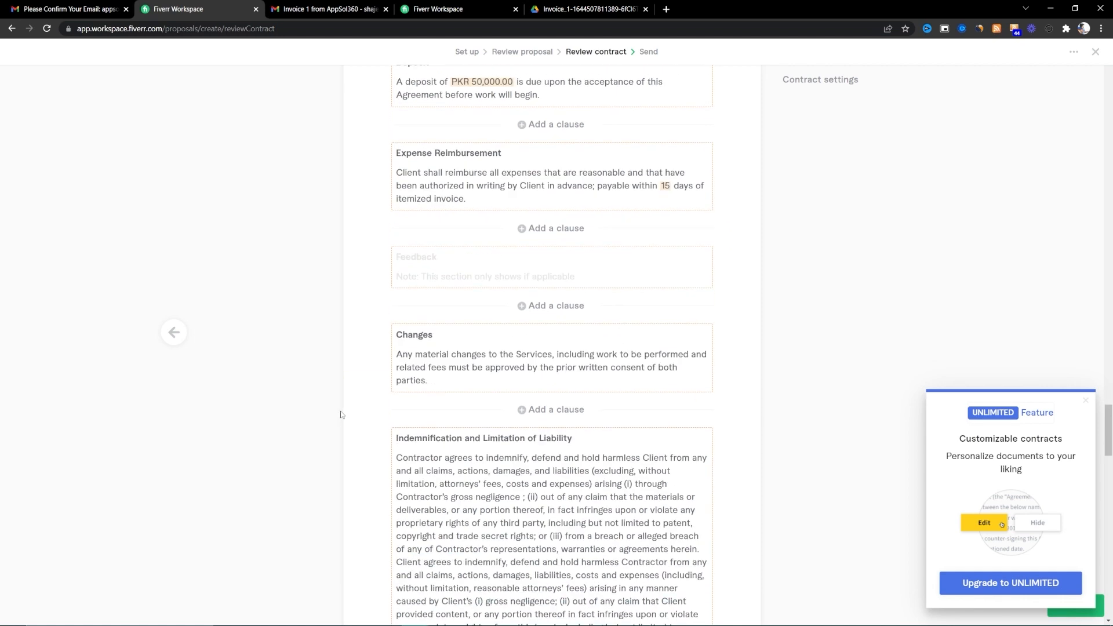
scroll(325, 439, down, 3)
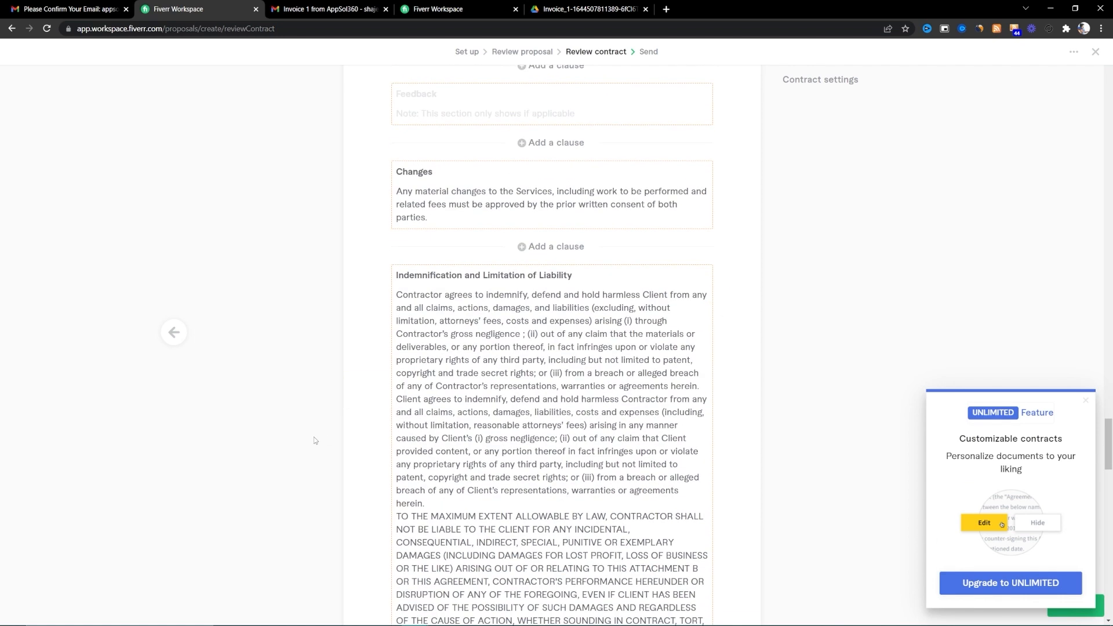
scroll(302, 445, down, 15)
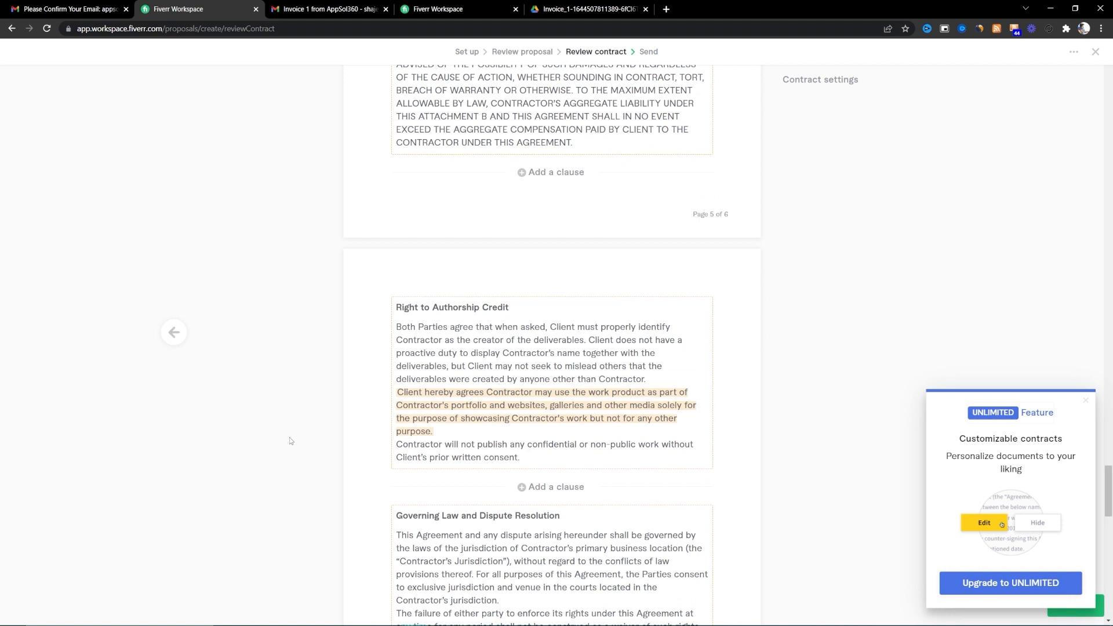
scroll(293, 429, down, 5)
scroll(313, 409, up, 12)
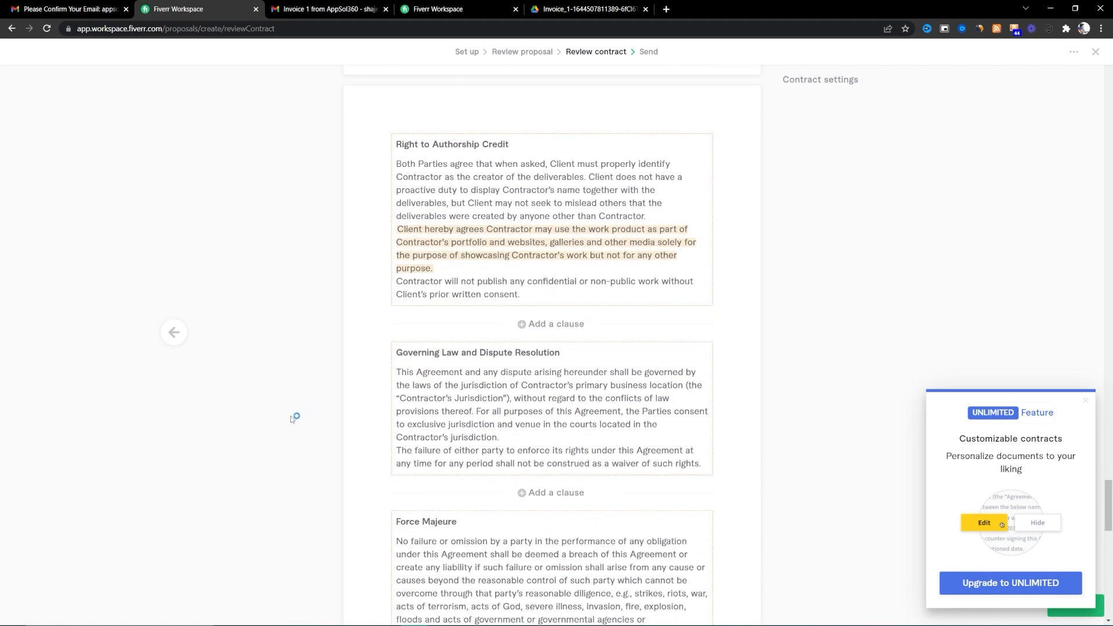
scroll(290, 415, down, 12)
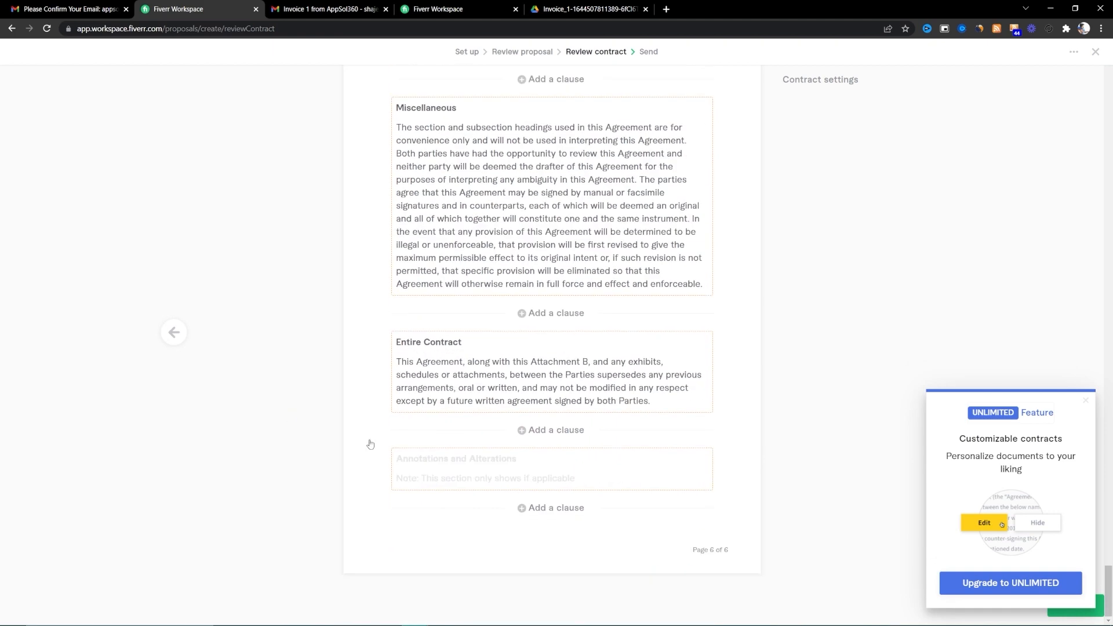
scroll(569, 355, up, 20)
scroll(571, 365, up, 20)
scroll(566, 371, up, 10)
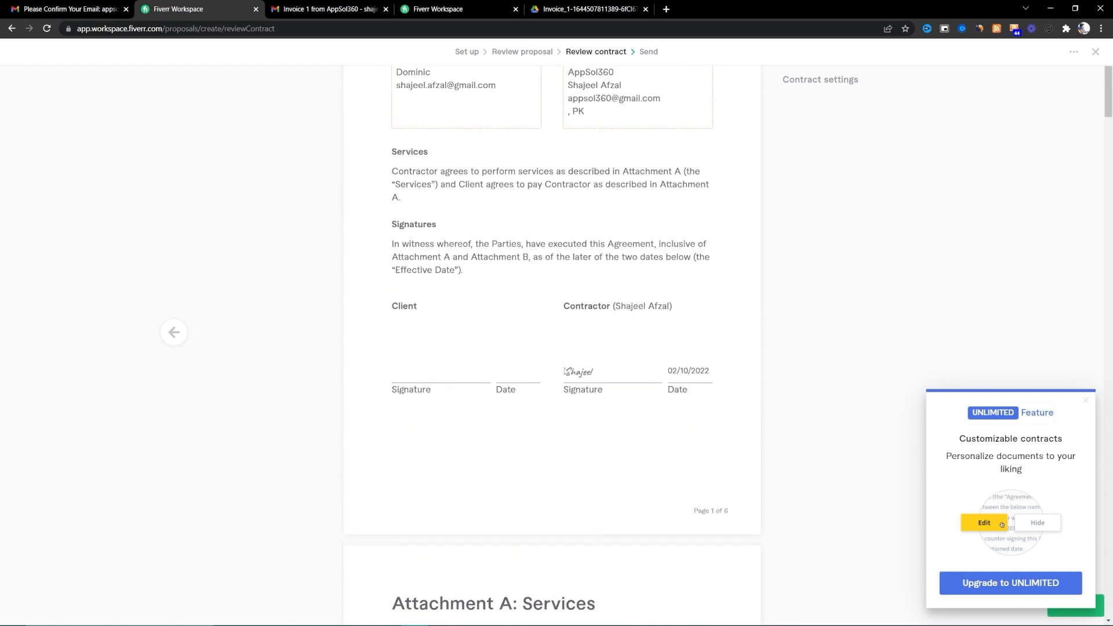
- Dismiss the UNLIMITED upgrade popup and email the proposal and contract to the client
click(1086, 401)
click(1073, 605)
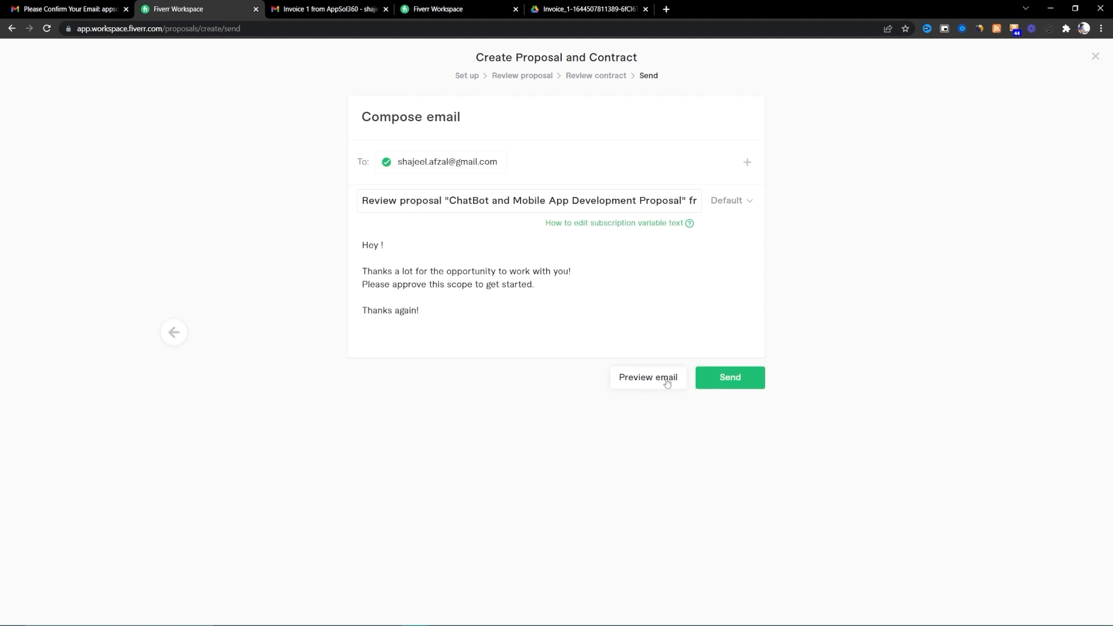
click(719, 382)
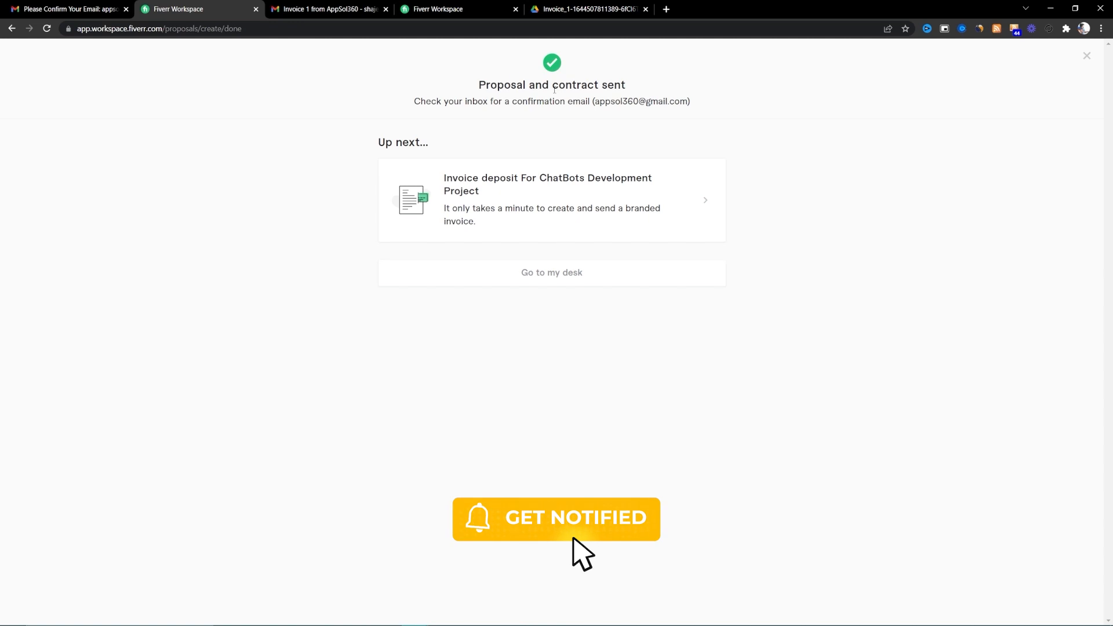
click(367, 8)
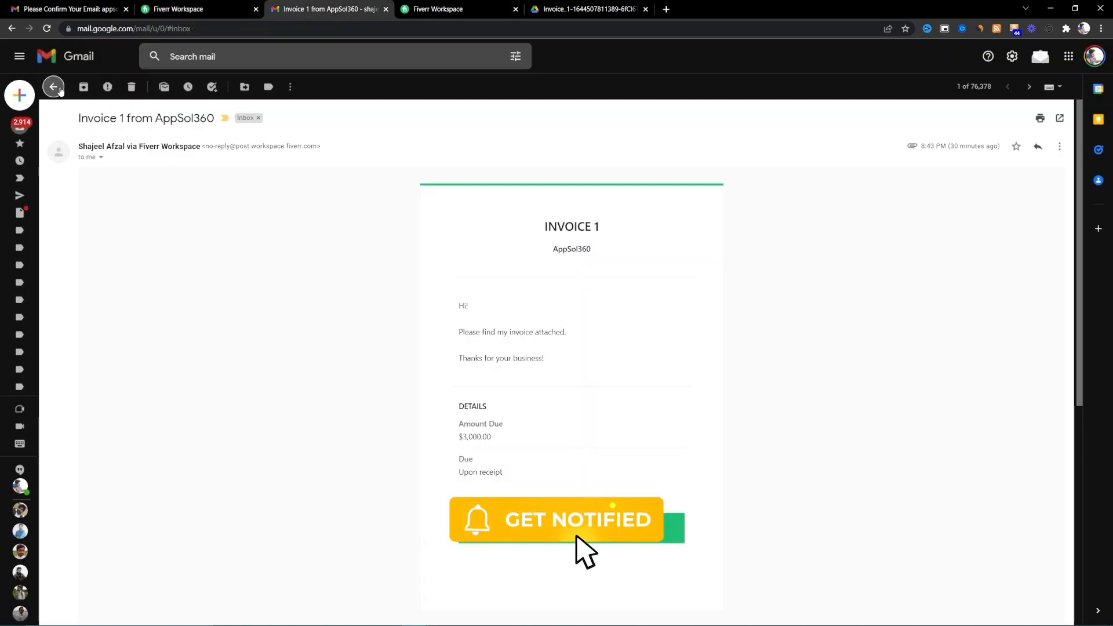
- Open the Review proposal email in Gmail and launch its Review Documents page
click(58, 89)
click(406, 139)
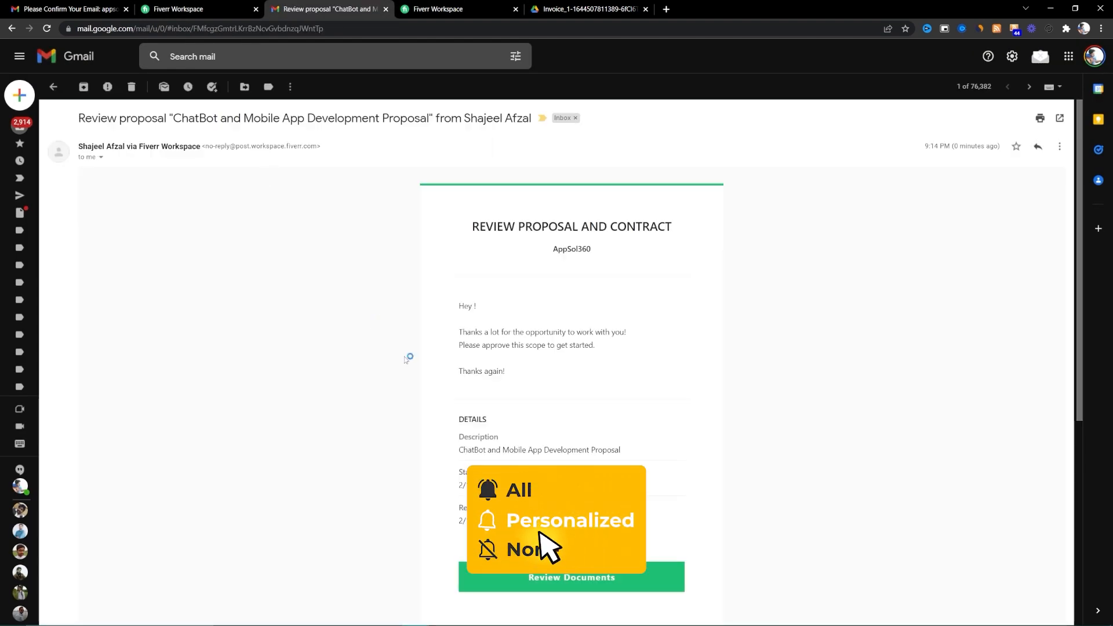
scroll(405, 397, down, 3)
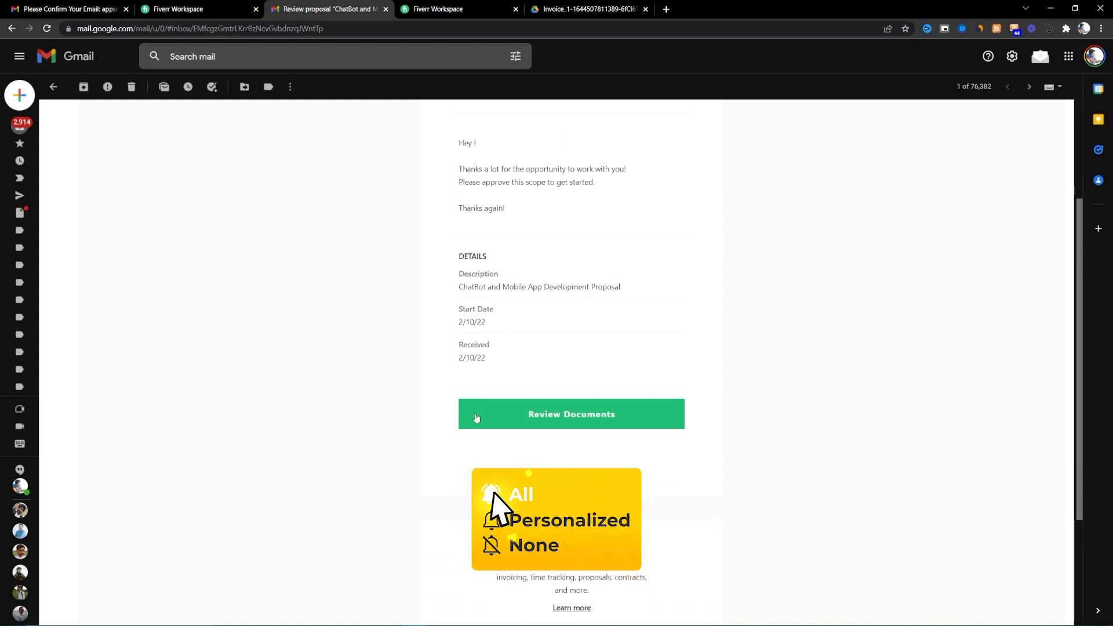
scroll(477, 418, up, 3)
scroll(465, 420, down, 6)
scroll(466, 420, up, 6)
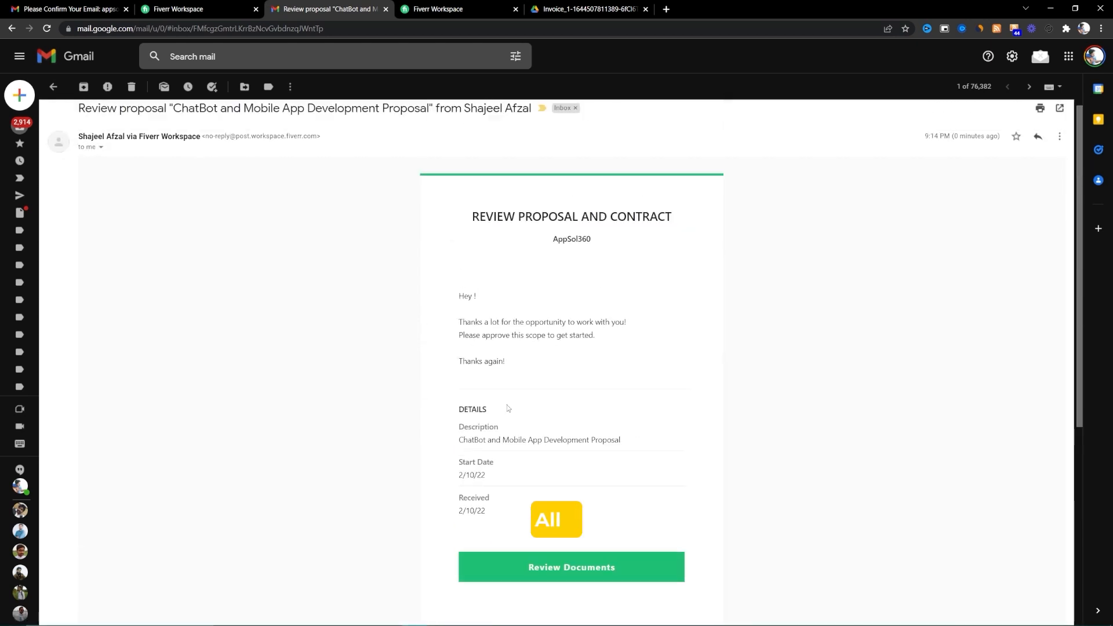
click(549, 559)
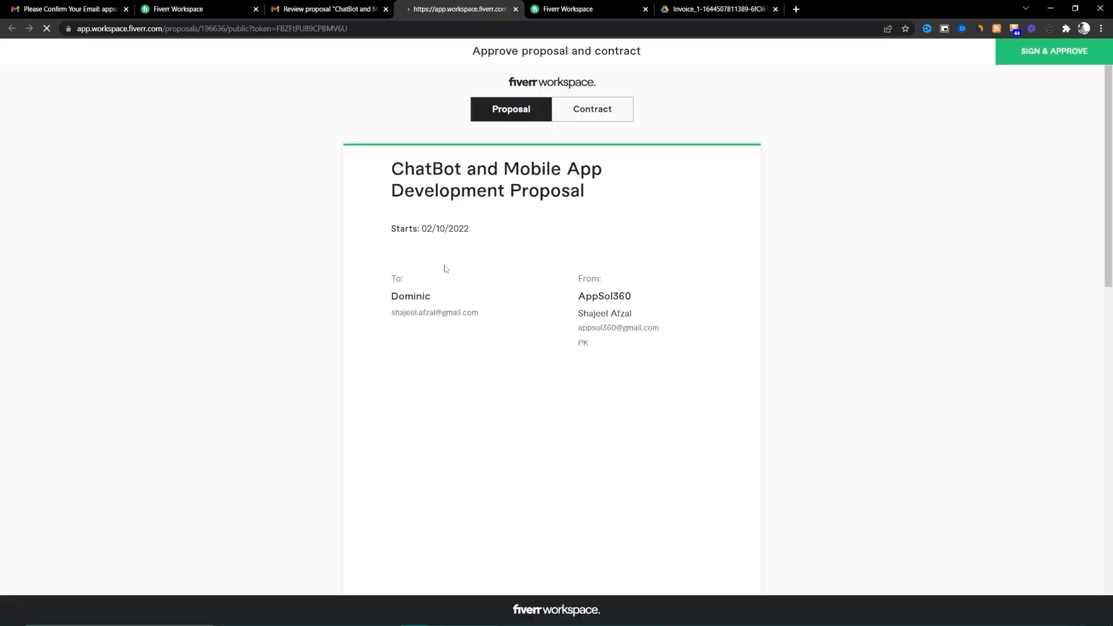
- Check the proposal on the client approval page down to its billing schedule
click(588, 119)
click(535, 114)
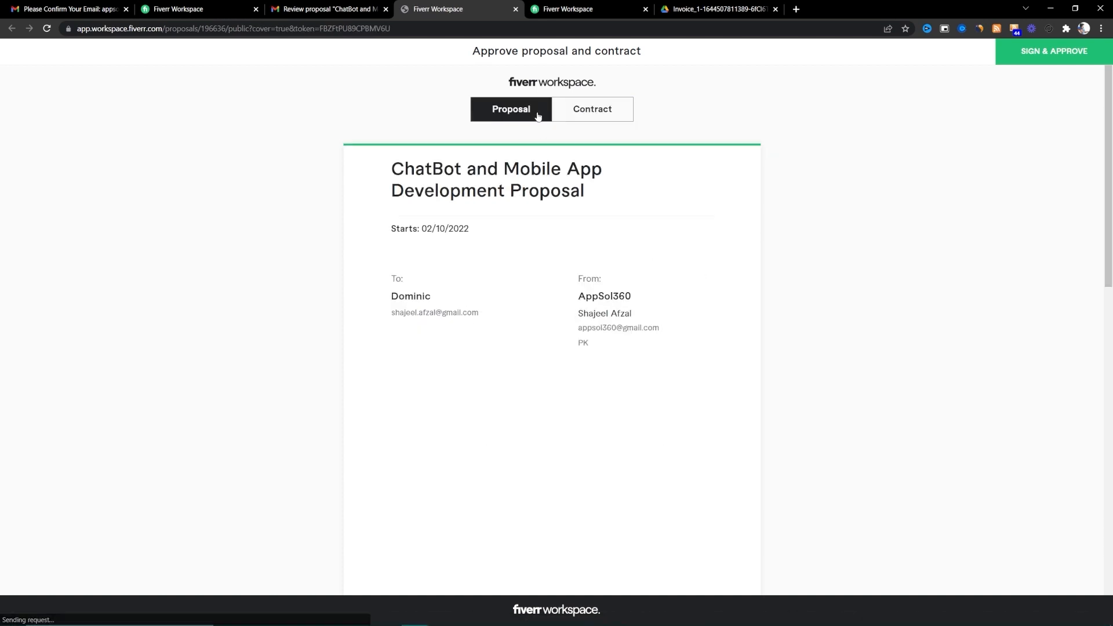
scroll(531, 212, down, 8)
scroll(539, 319, up, 8)
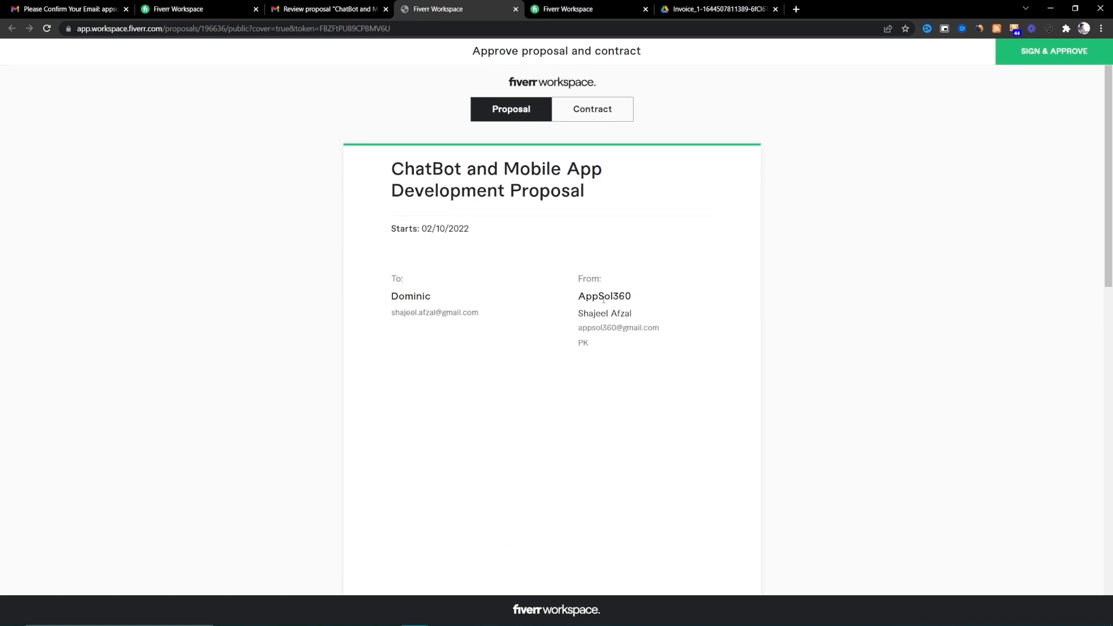
scroll(601, 342, down, 8)
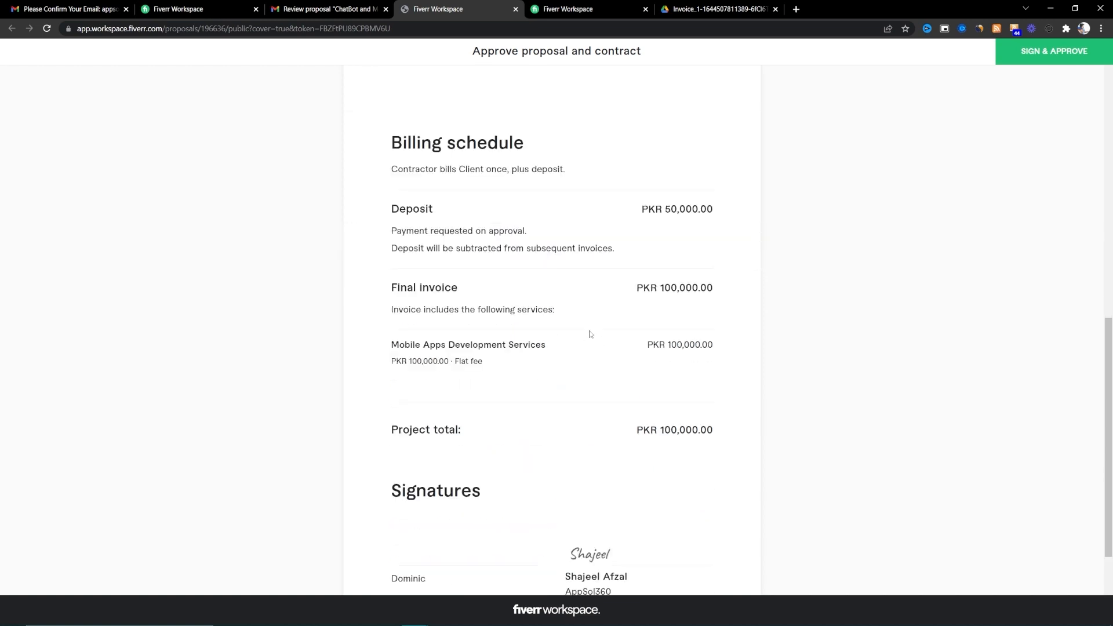
scroll(589, 331, up, 1)
scroll(548, 303, down, 3)
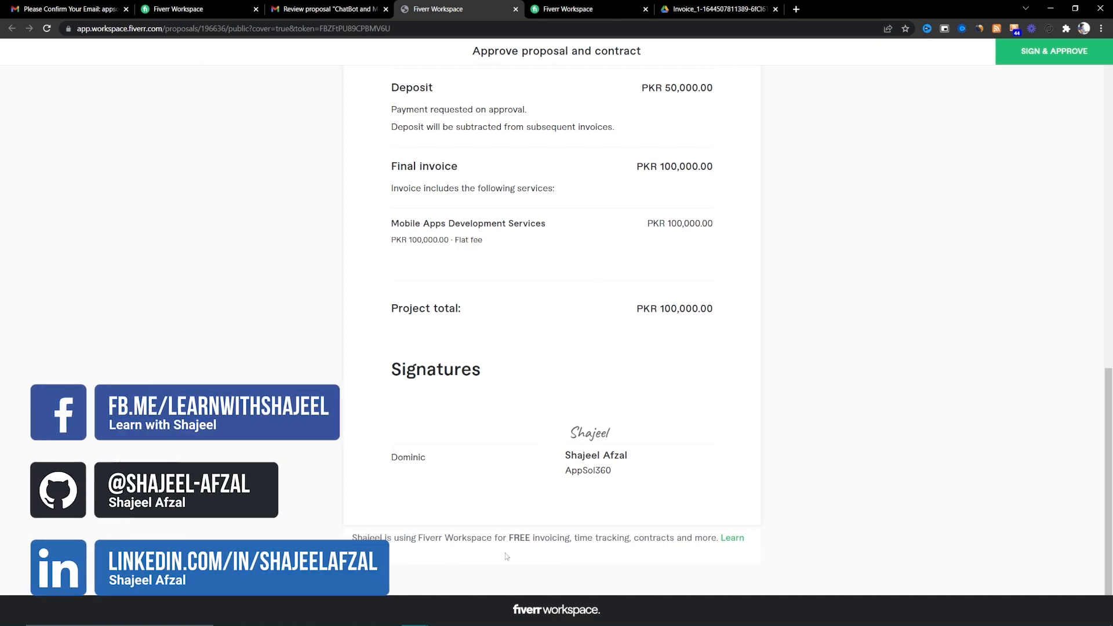
scroll(506, 556, up, 15)
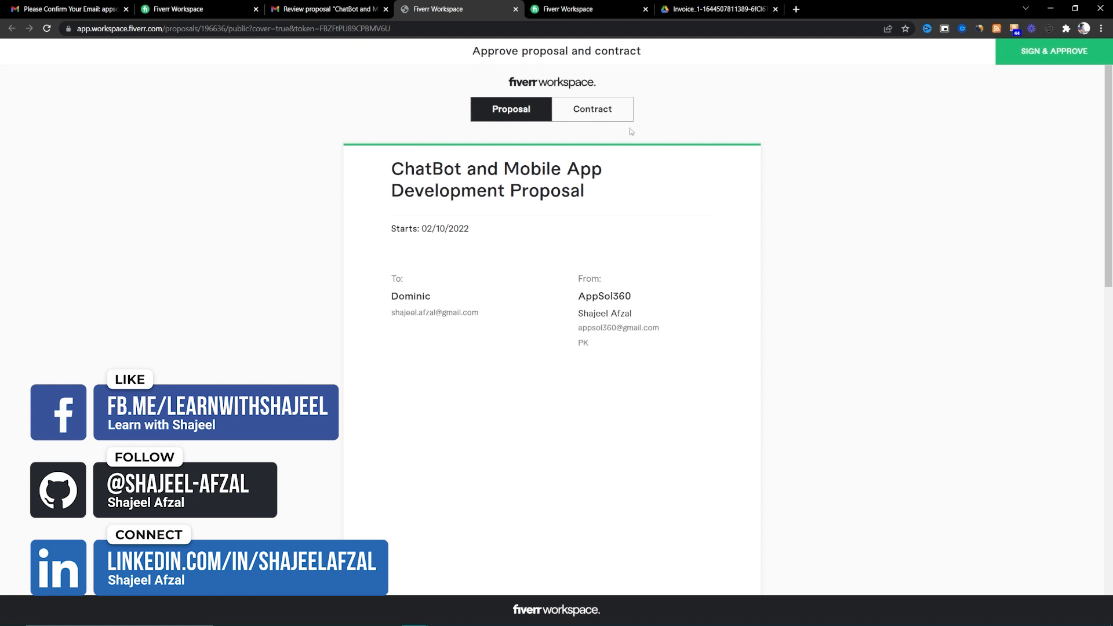
- Read through the service contract to its Entire Contract clause on page 6
click(621, 106)
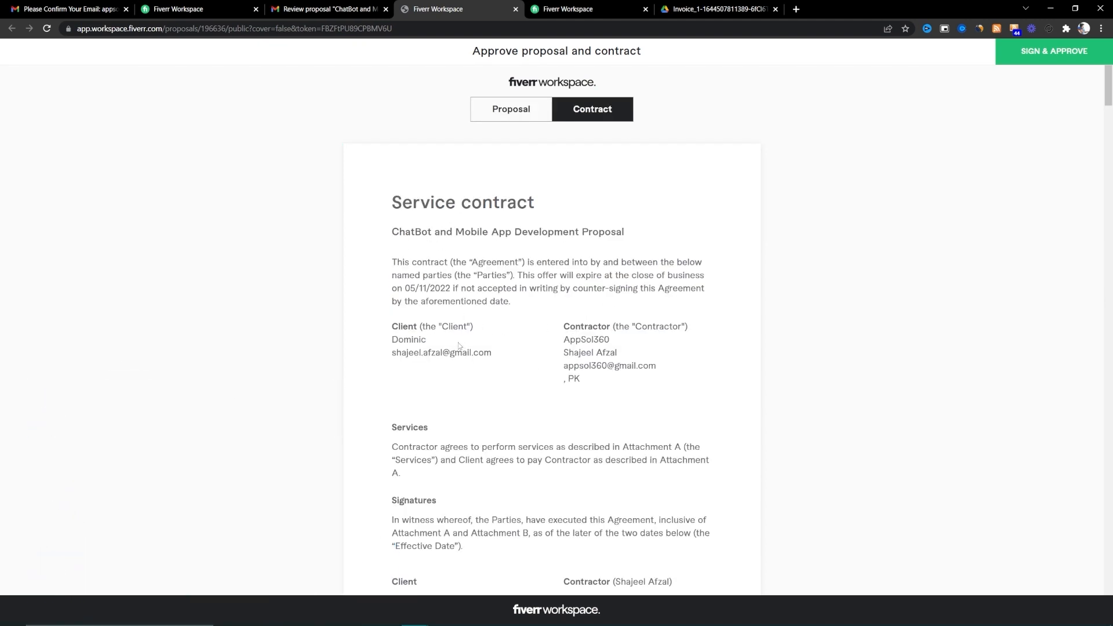
scroll(459, 346, down, 12)
scroll(446, 345, up, 5)
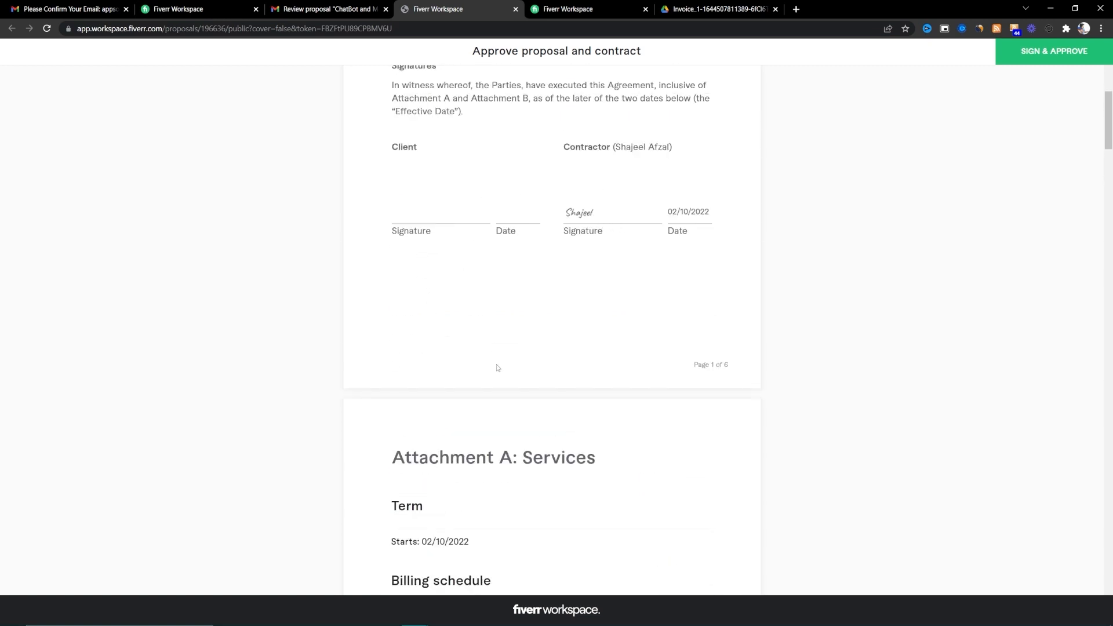
scroll(496, 368, down, 20)
scroll(461, 376, down, 20)
scroll(455, 369, down, 15)
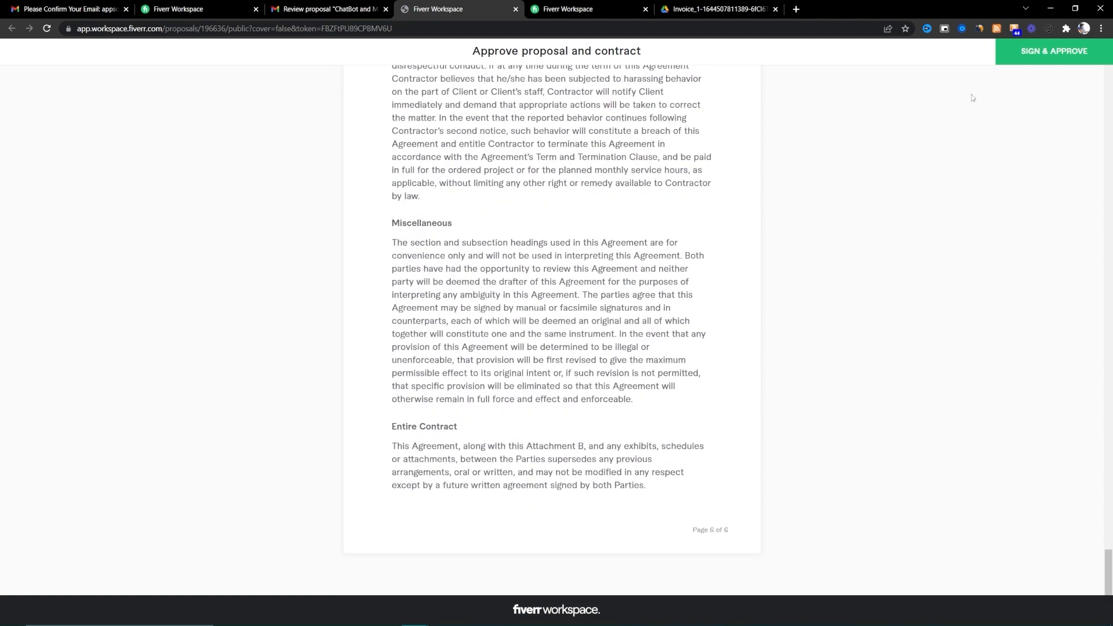
- Sign and approve with the client's name, then proceed to pay the PKR 50,000 deposit
click(1050, 58)
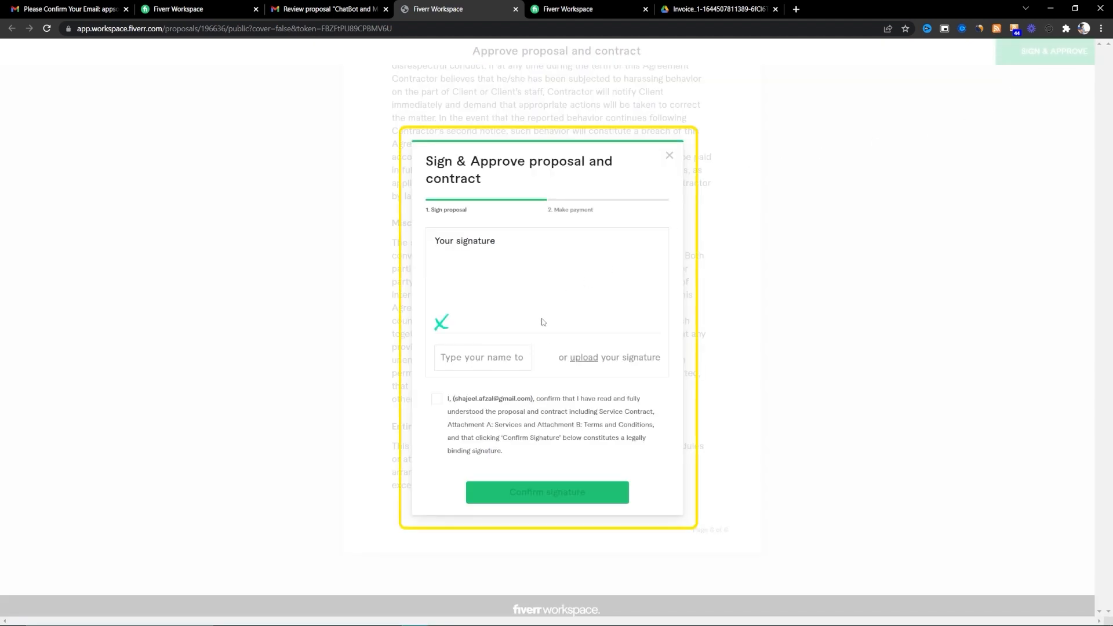
text(Shajeel)
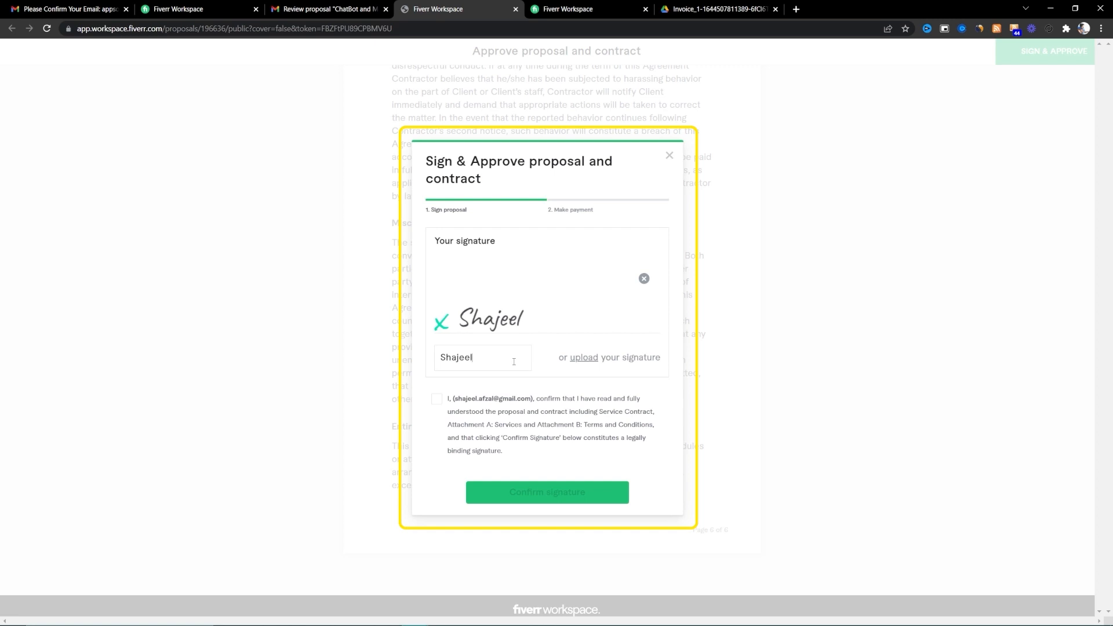
click(446, 416)
click(527, 494)
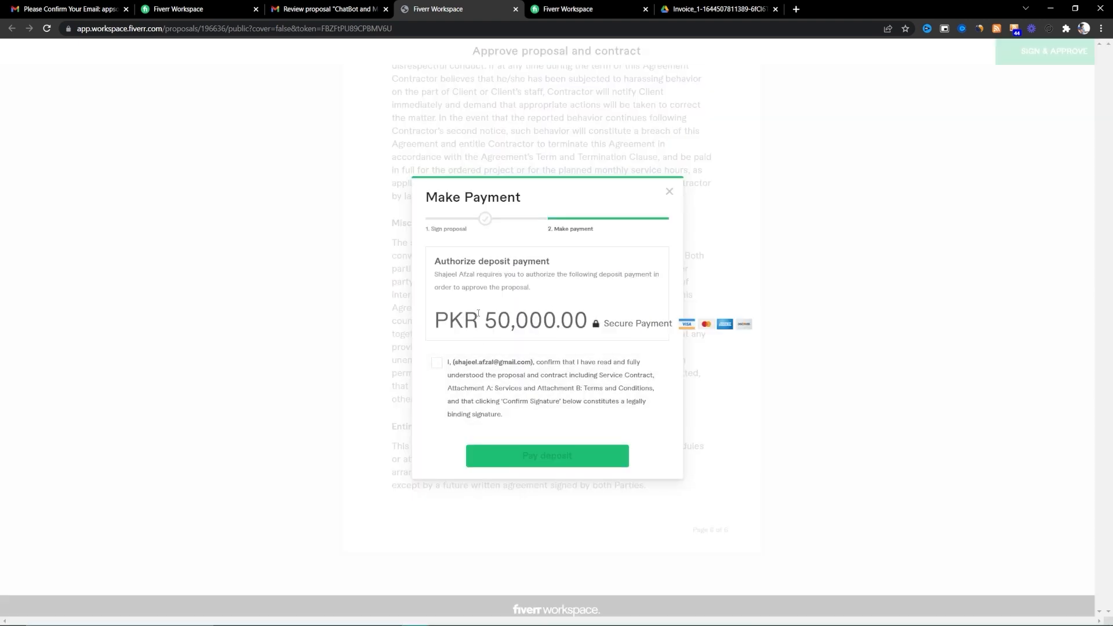
click(436, 362)
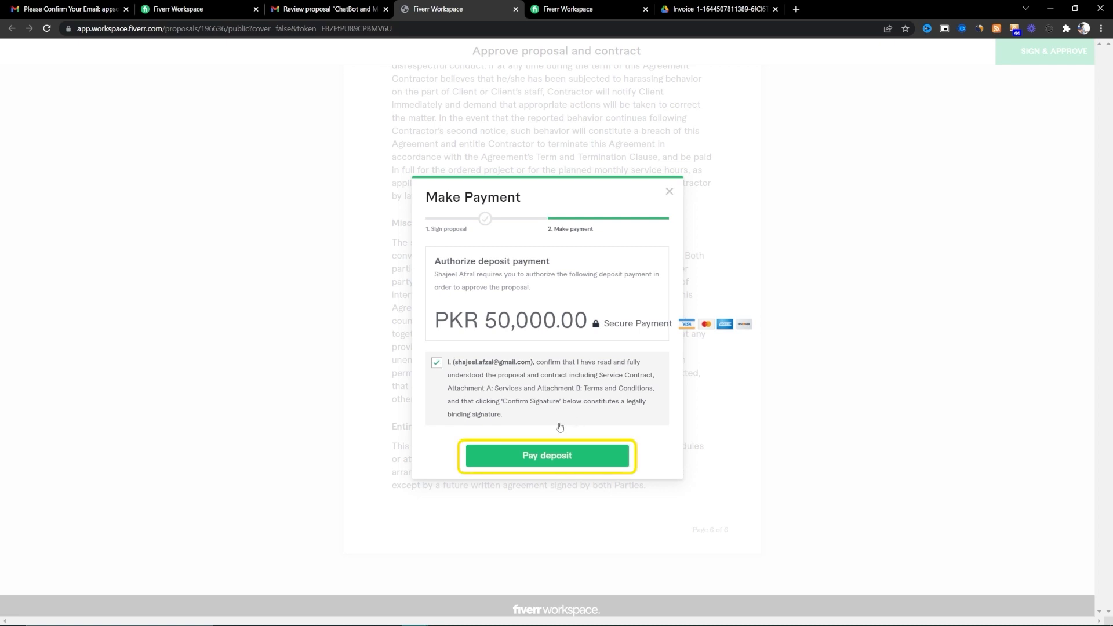
click(567, 455)
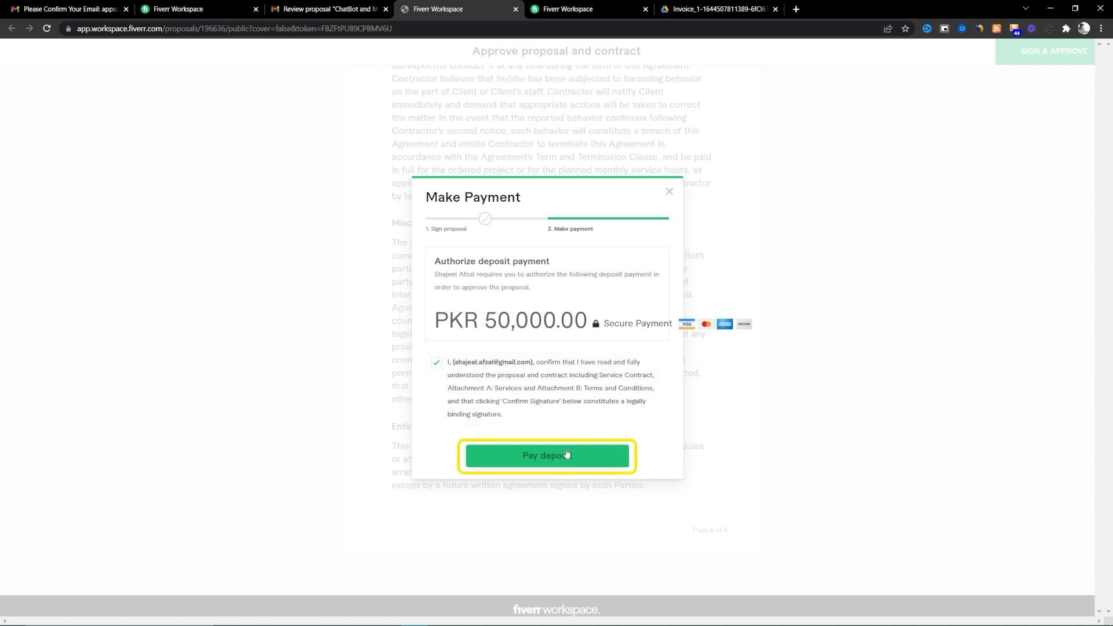
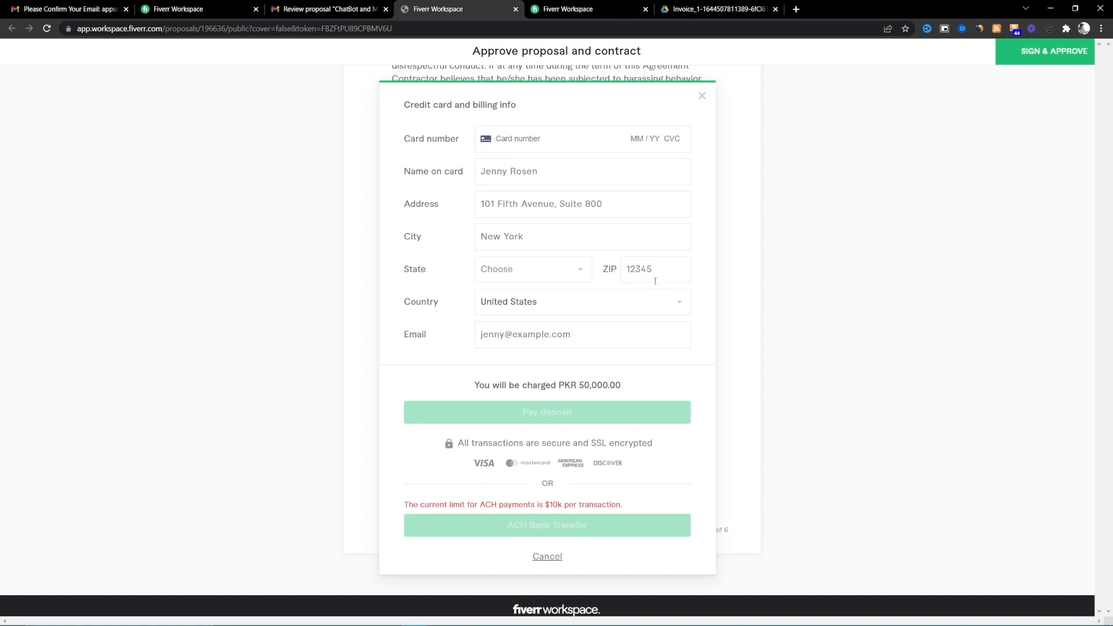
- Cancel the card payment form without paying and scroll back up the contract
click(545, 555)
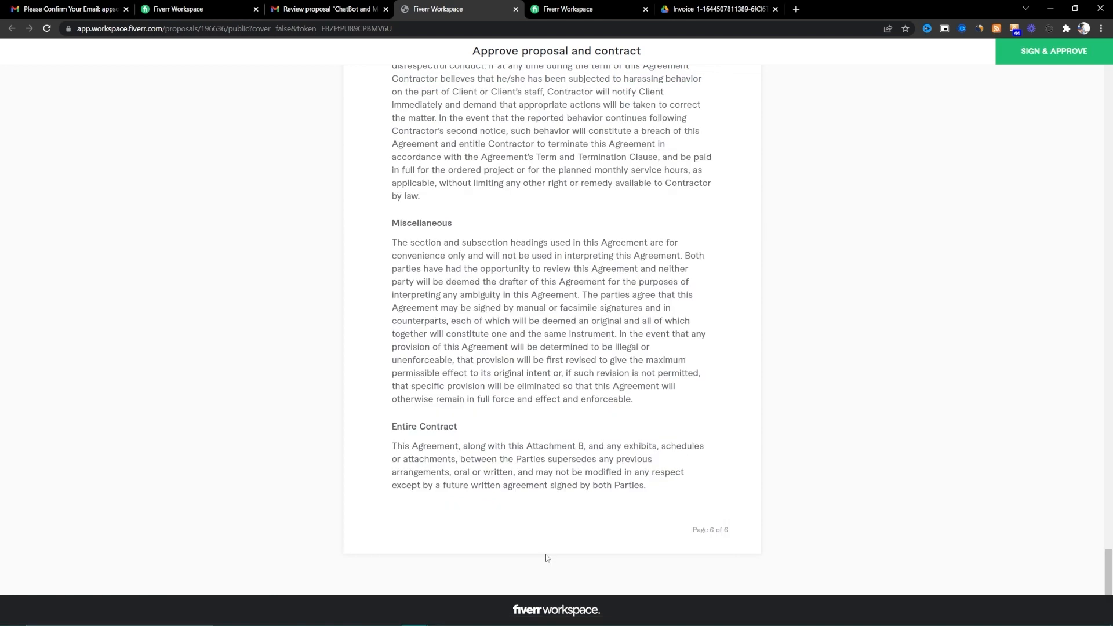
scroll(555, 366, up, 20)
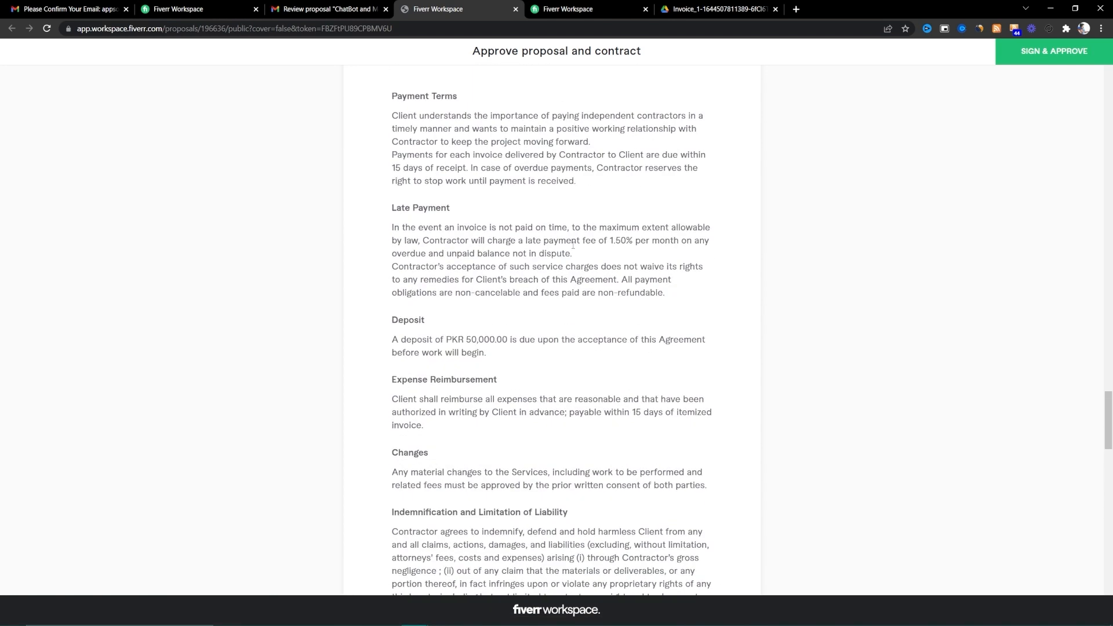
scroll(566, 243, up, 20)
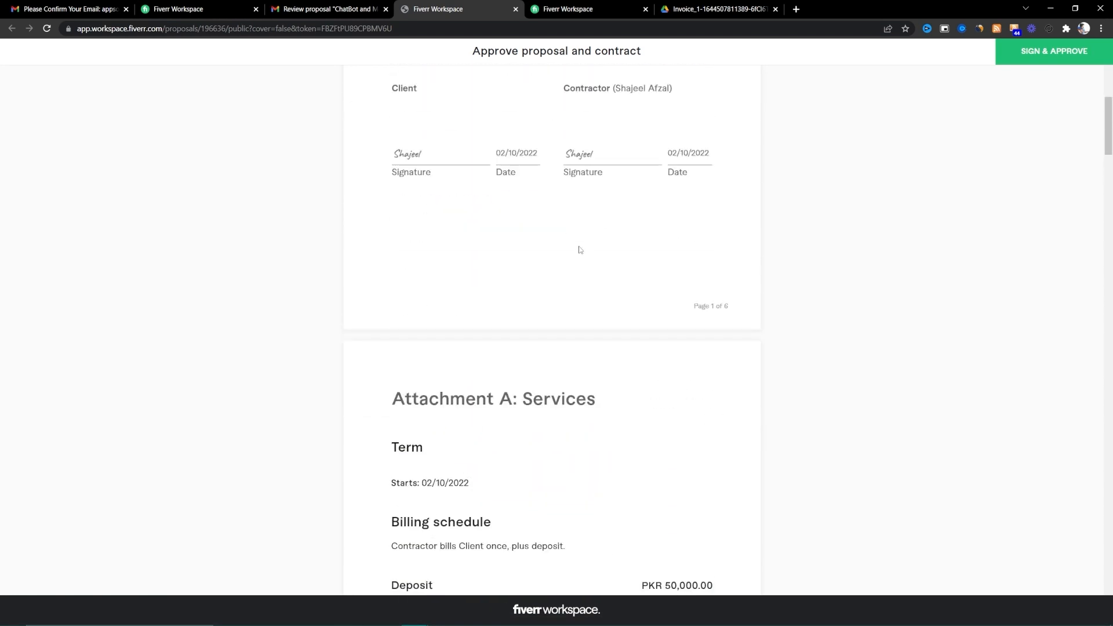
- Look over the review email, proposal confirmation and $3,000.00 invoice tabs, then open a new tab
click(374, 7)
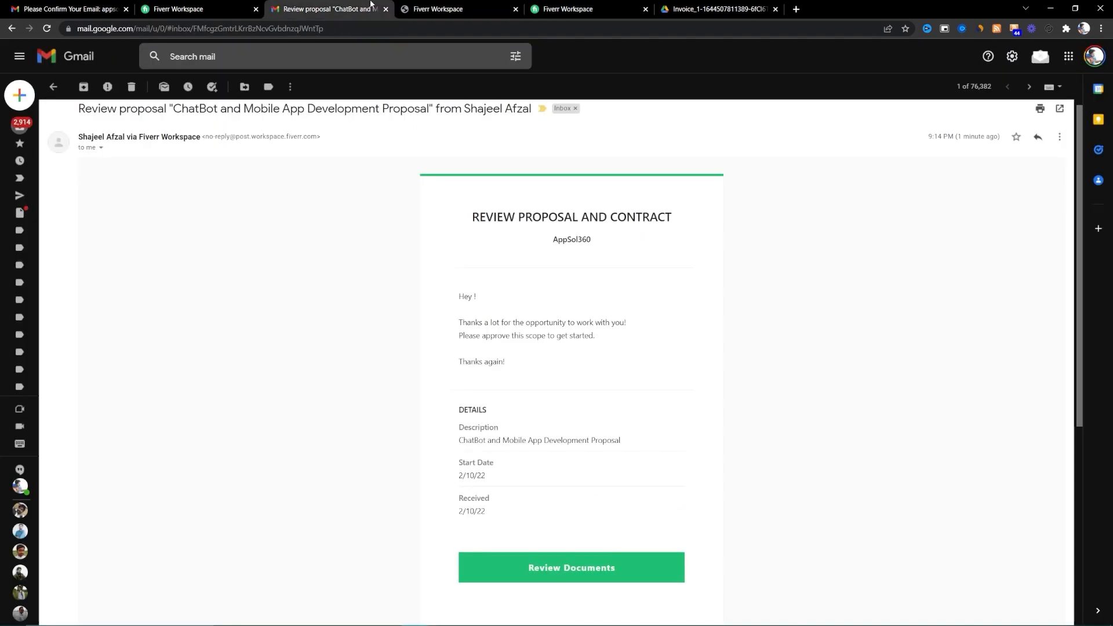
click(199, 7)
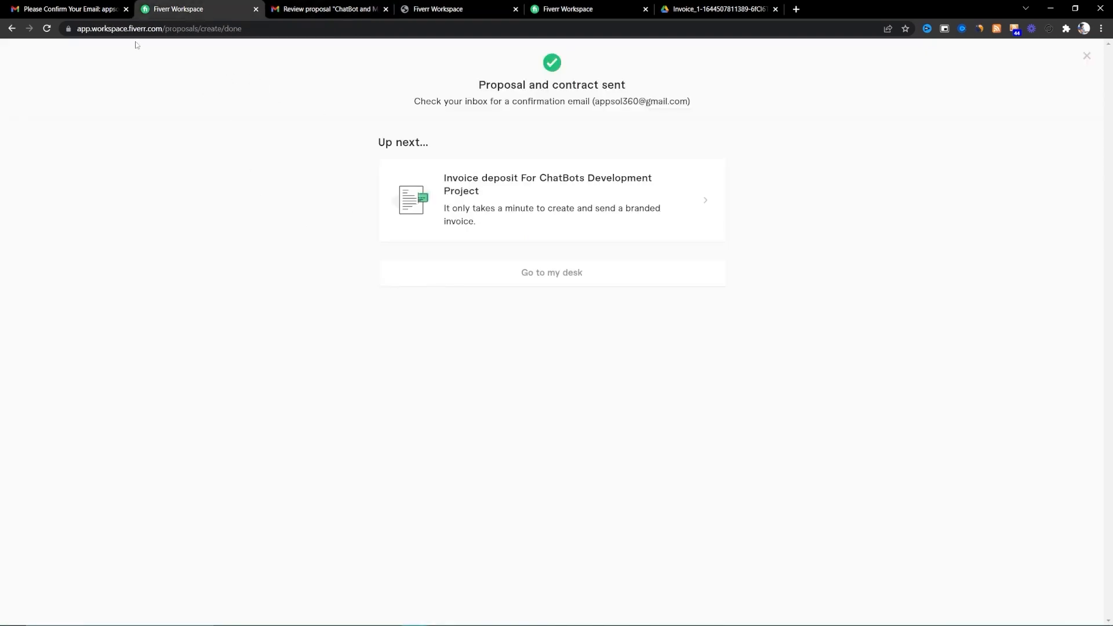
click(583, 5)
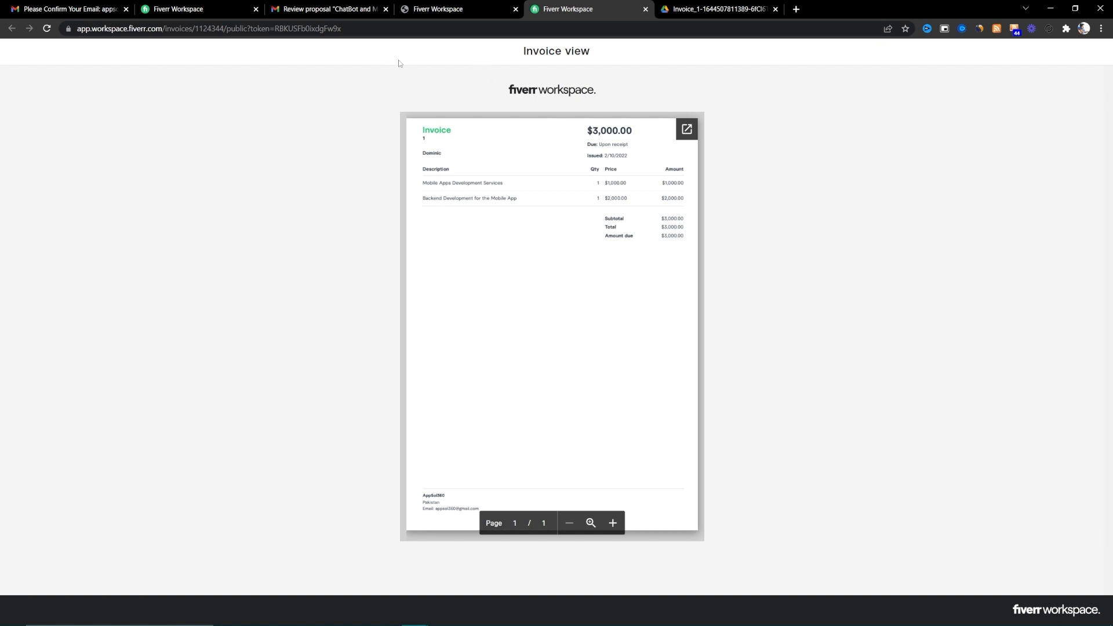
click(197, 9)
click(235, 29)
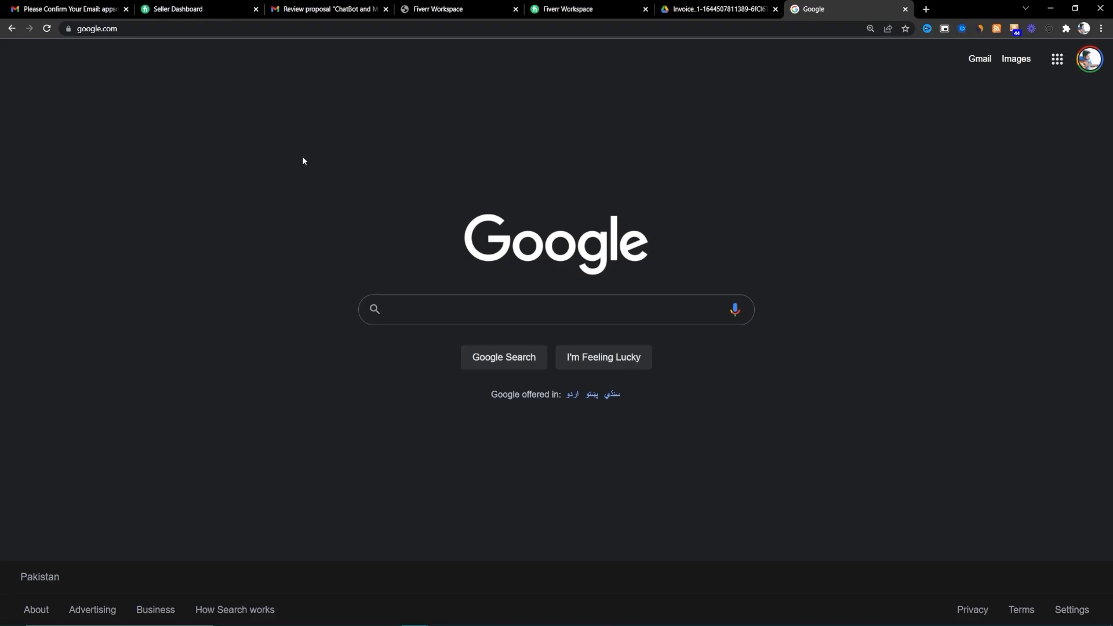
- Search Google for 'fiverr workspace', open the site and sign in to reach My Desk
text(fiverr work)
key(Down)
key(Return)
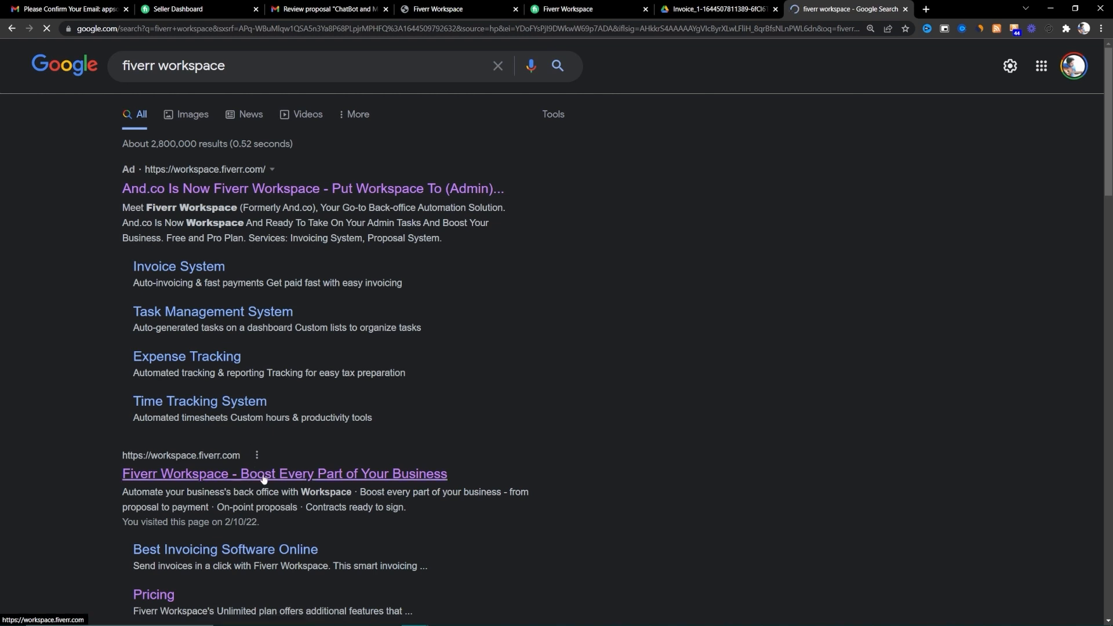
click(308, 477)
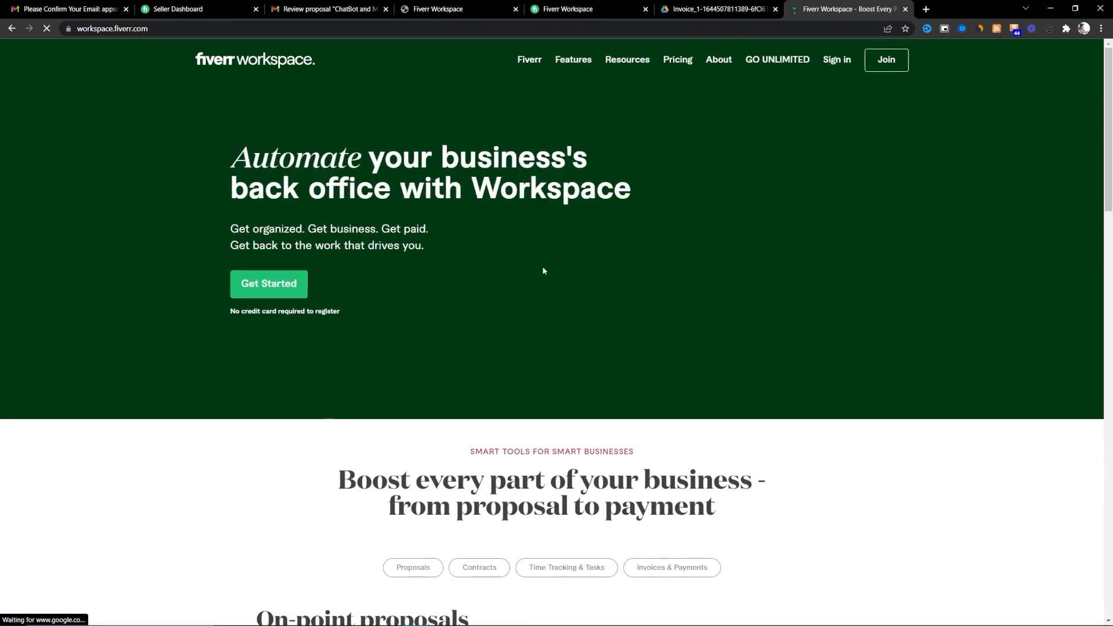
click(837, 69)
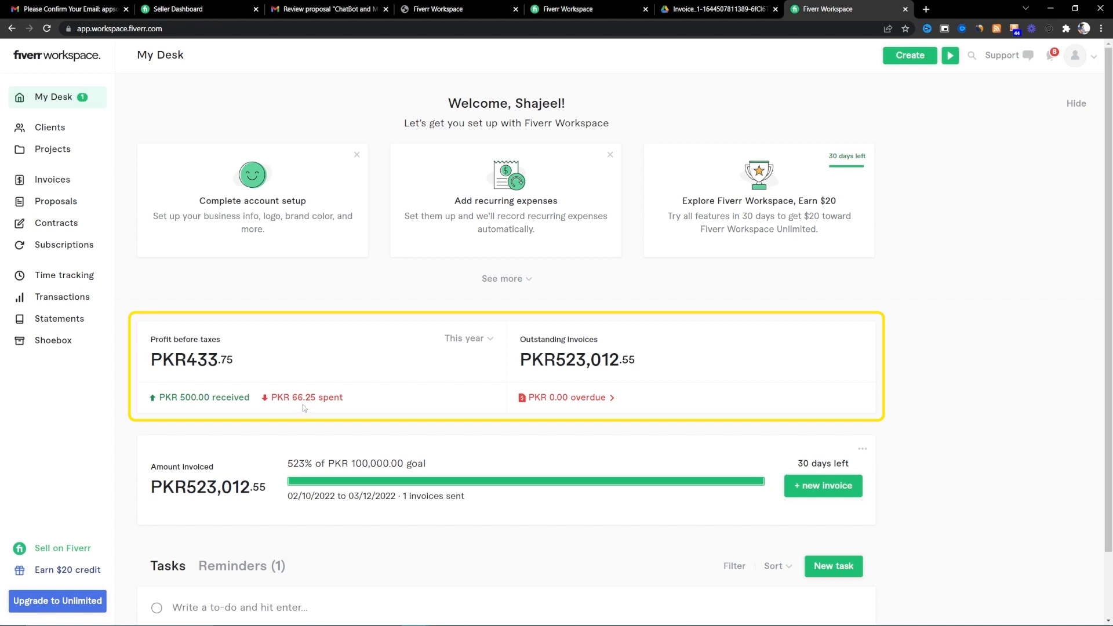
- Confirm the ChatBot contract is Pending Payment, then go to the empty Subscriptions page
drag(336, 398, 297, 398)
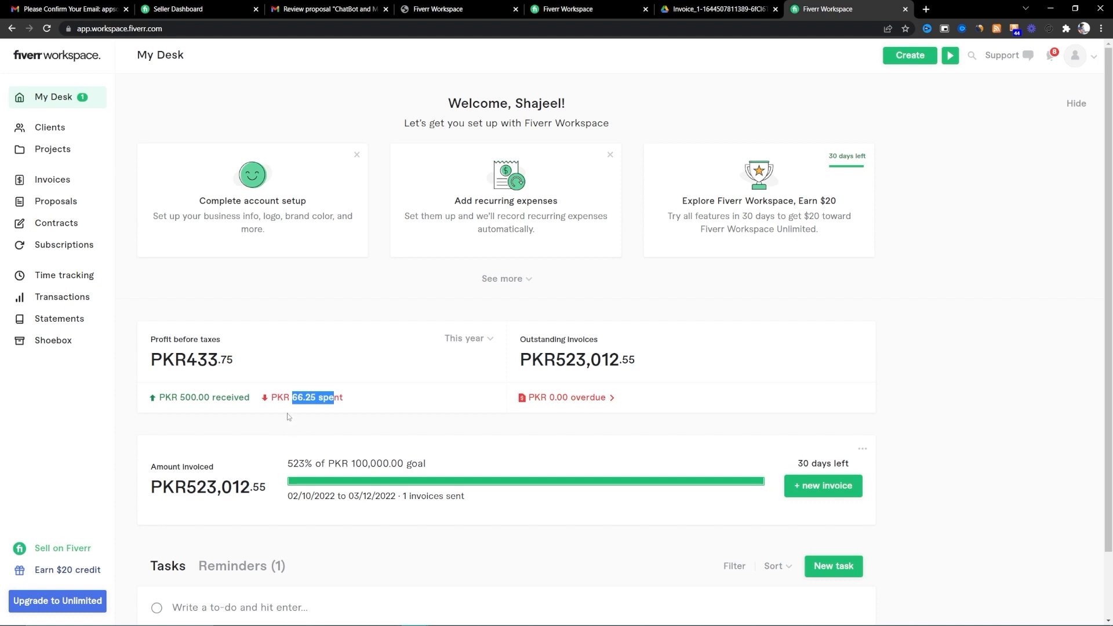
click(58, 225)
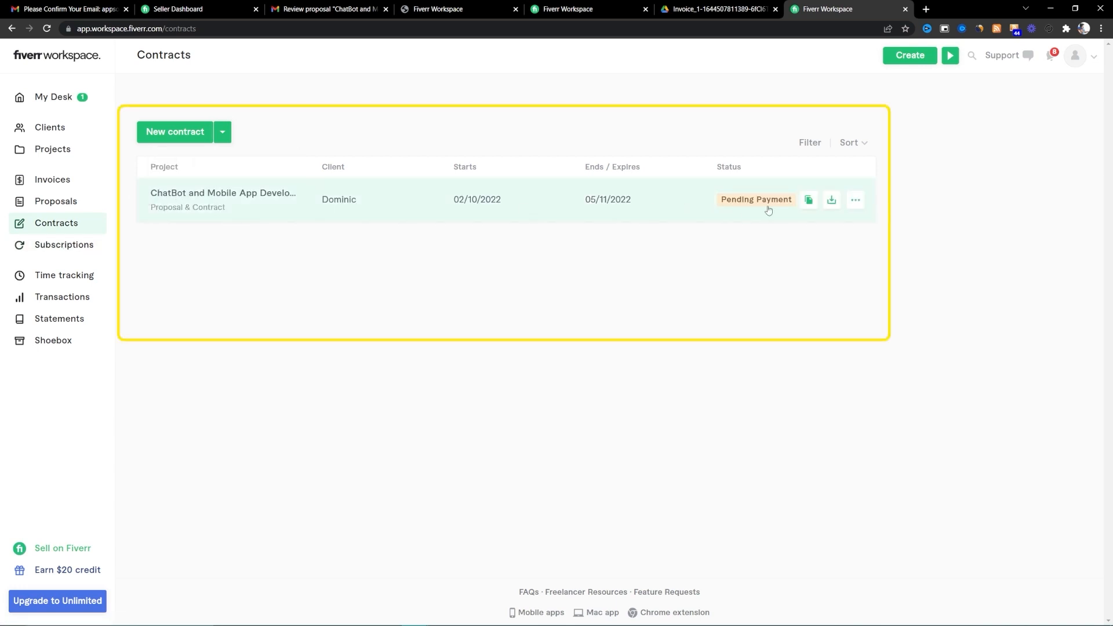
mouse_move(857, 208)
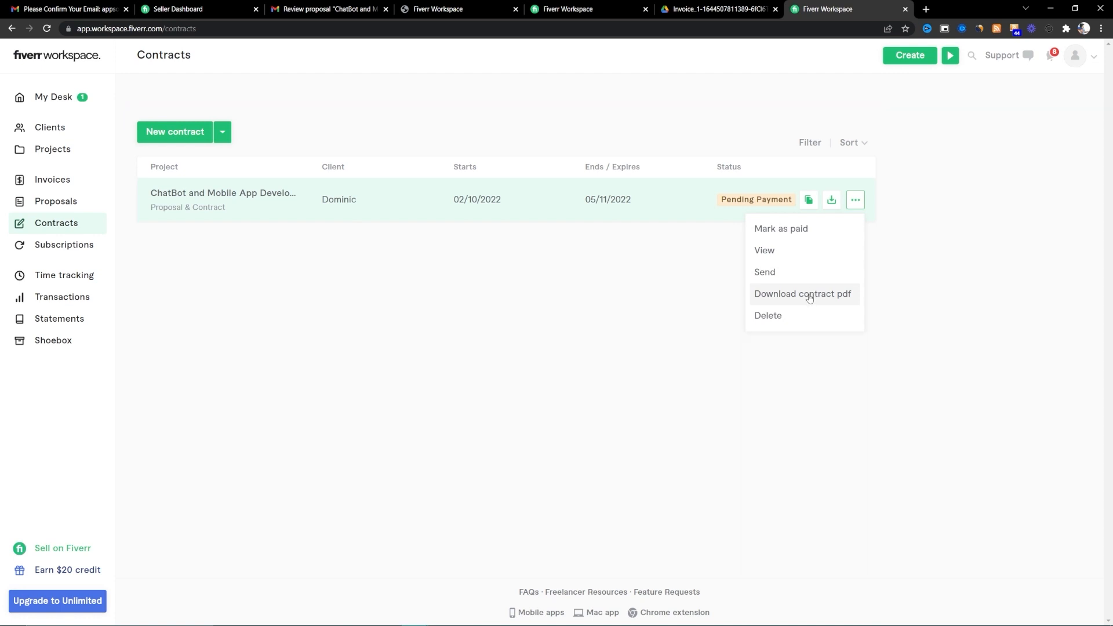
click(81, 248)
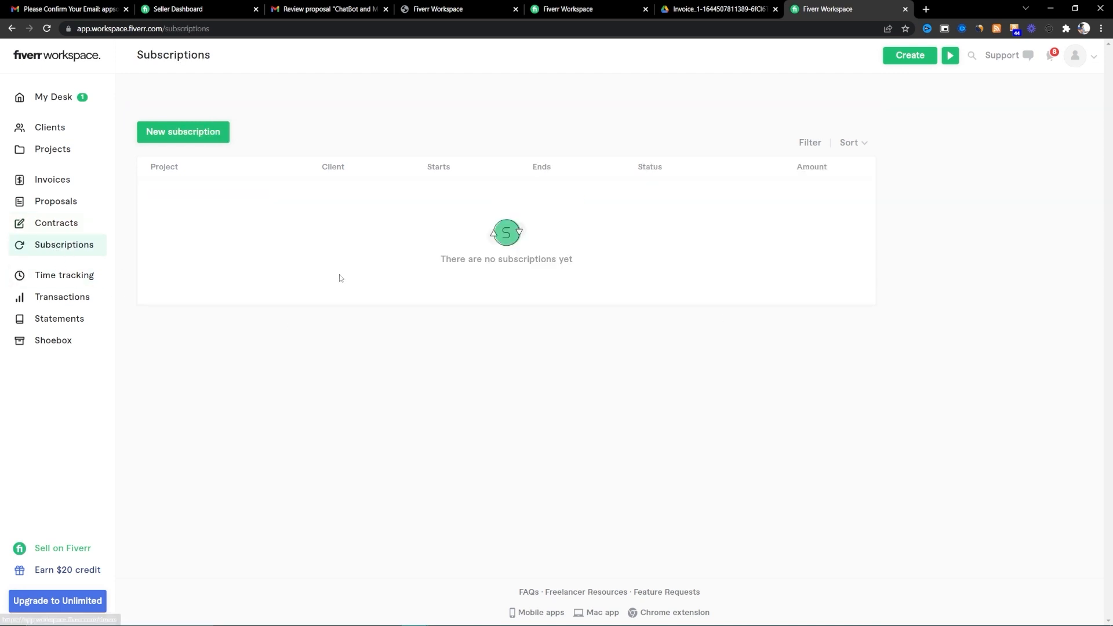
- Start a new subscription for the existing client titled 'Learn with Shajeel Subscription'
click(223, 141)
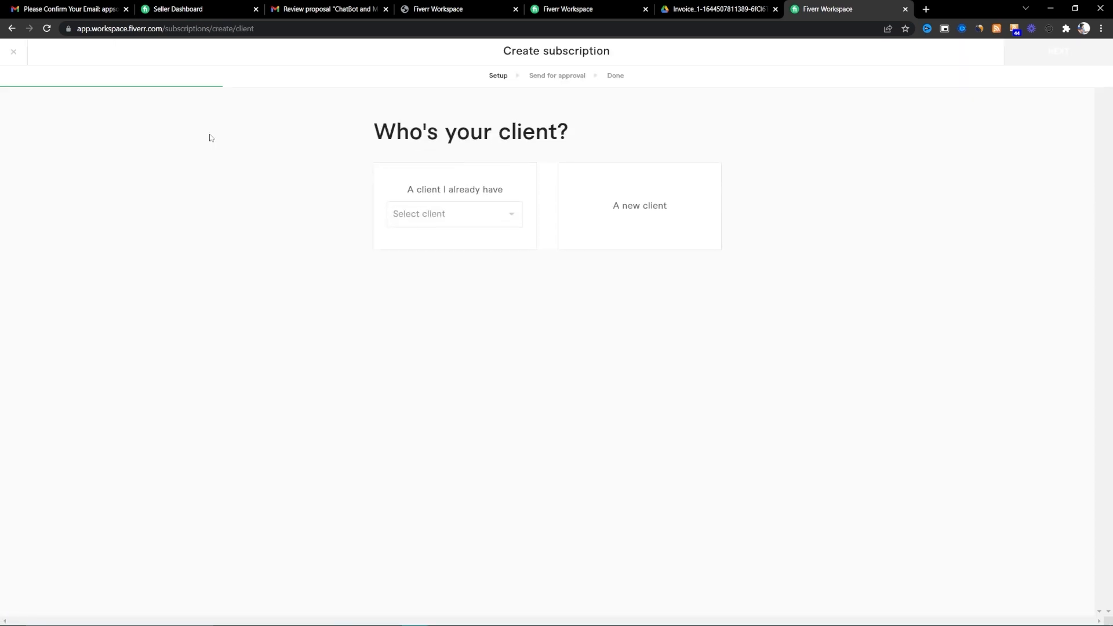
click(450, 215)
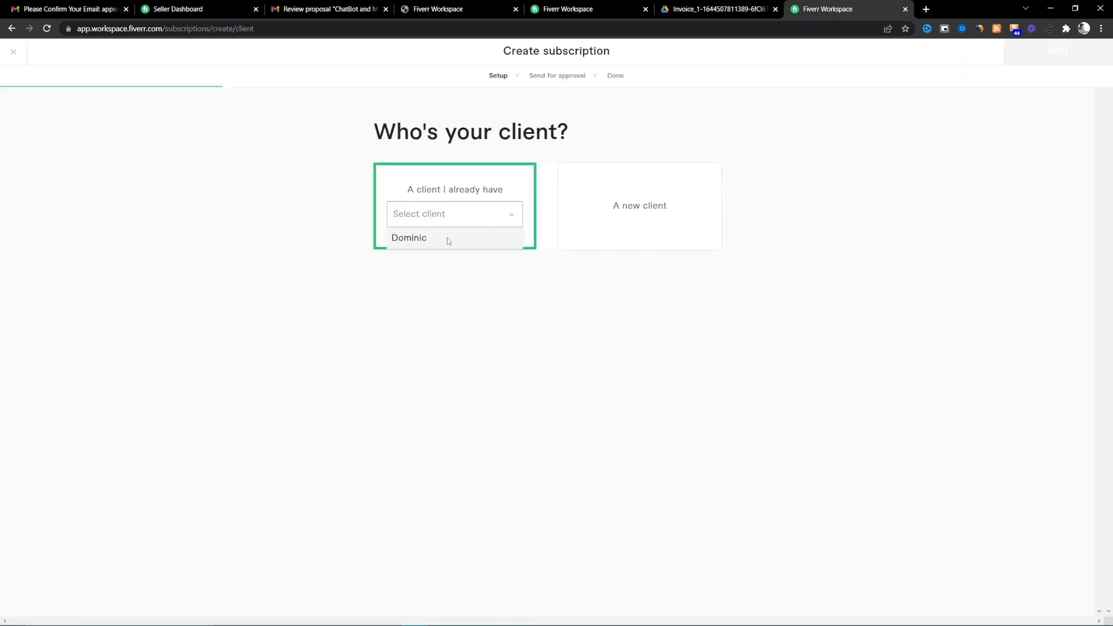
click(448, 239)
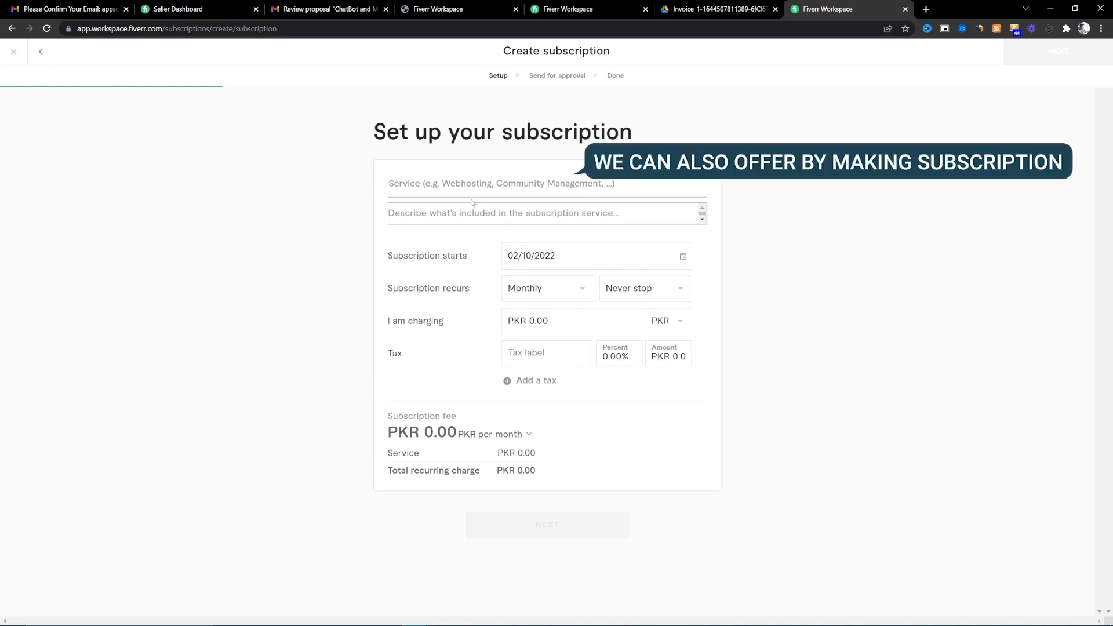
text(Learn with Sh)
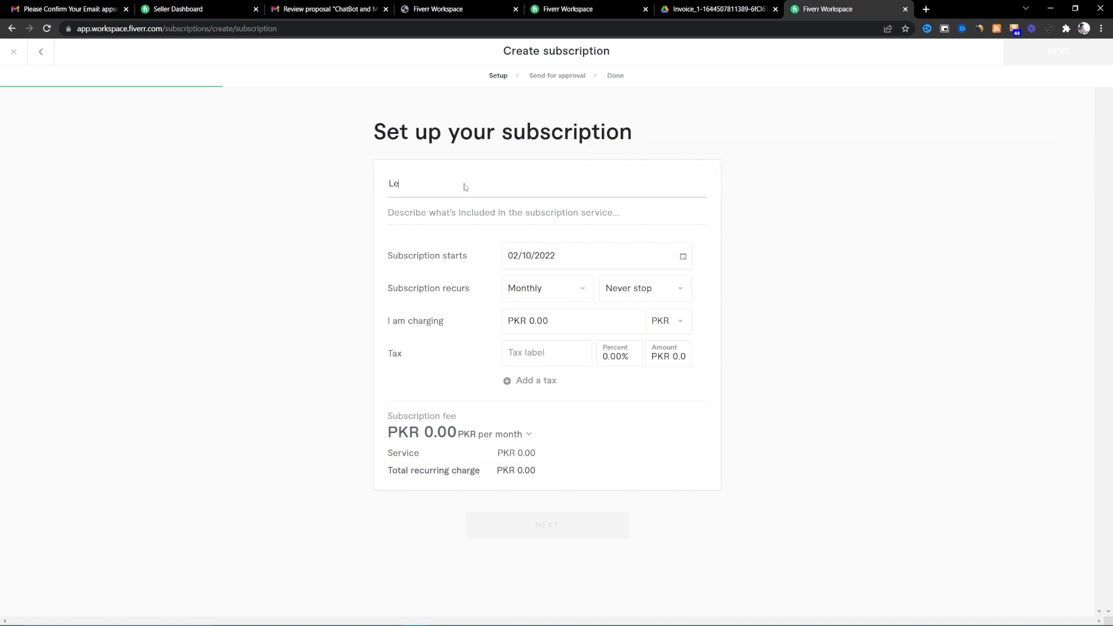
text(Subscription)
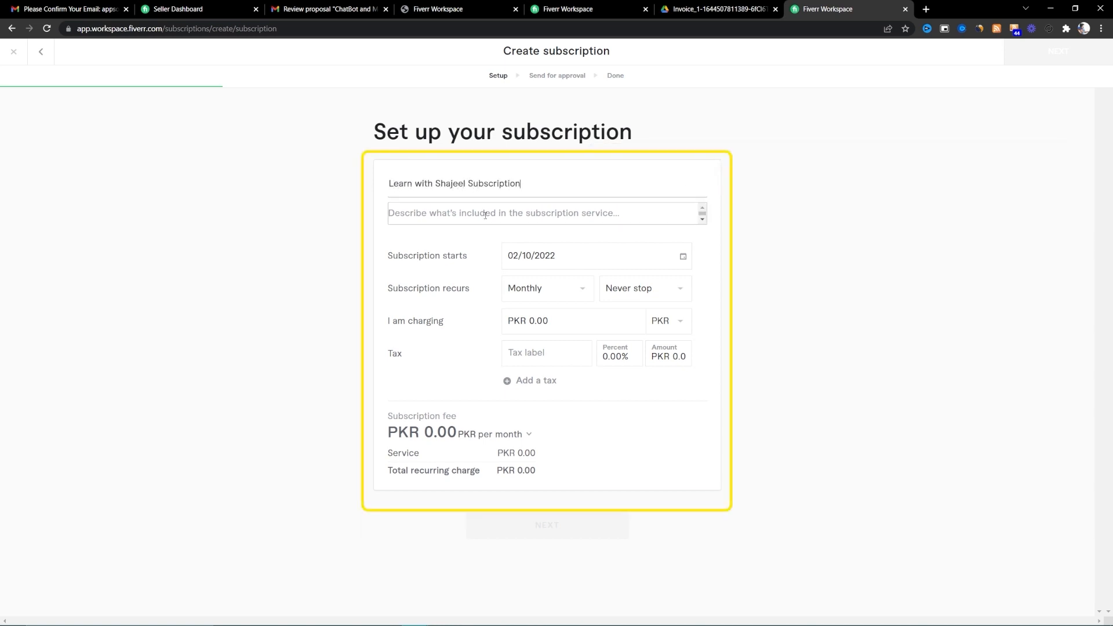
- Keep it monthly, never stopping, in PKR, and set the charge to 3,000.00
click(633, 294)
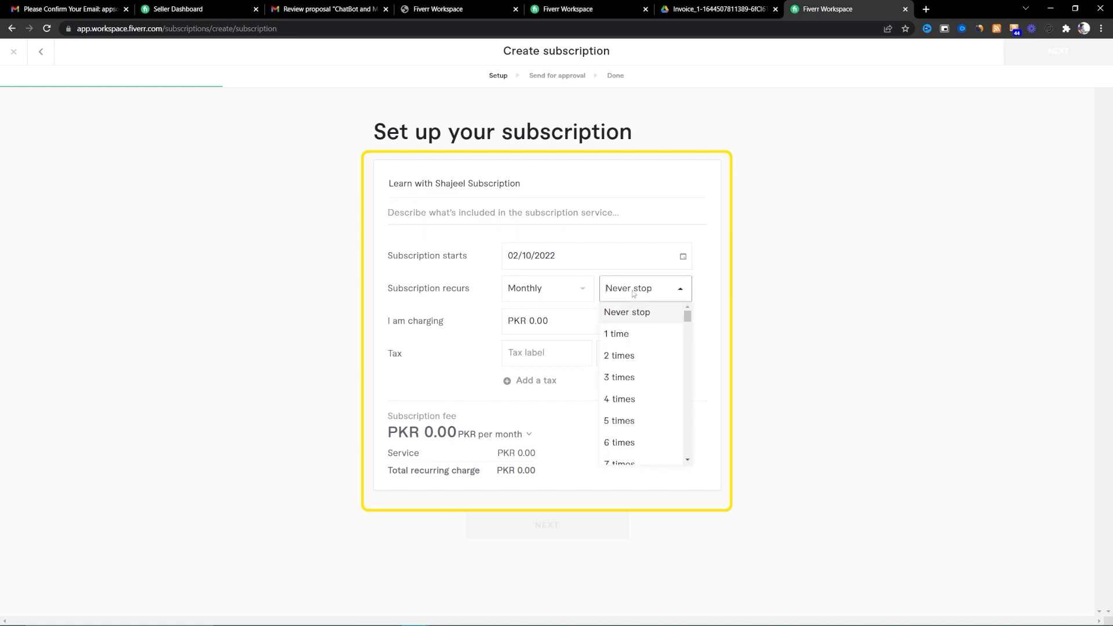
click(574, 324)
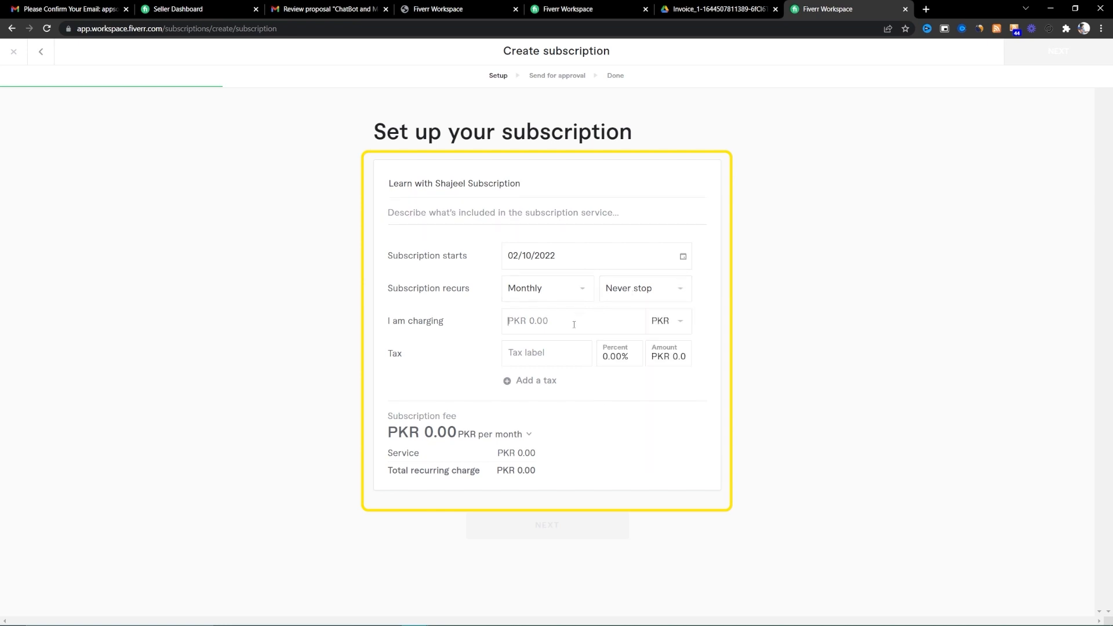
click(668, 323)
click(666, 351)
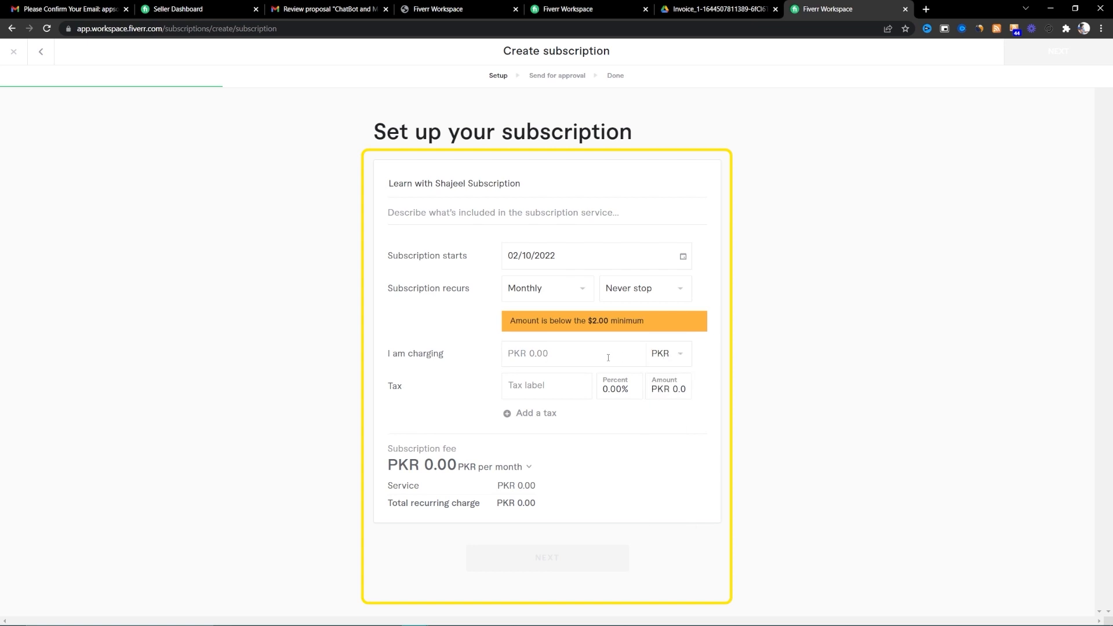
text(30000)
key(BackSpace)
key(Tab)
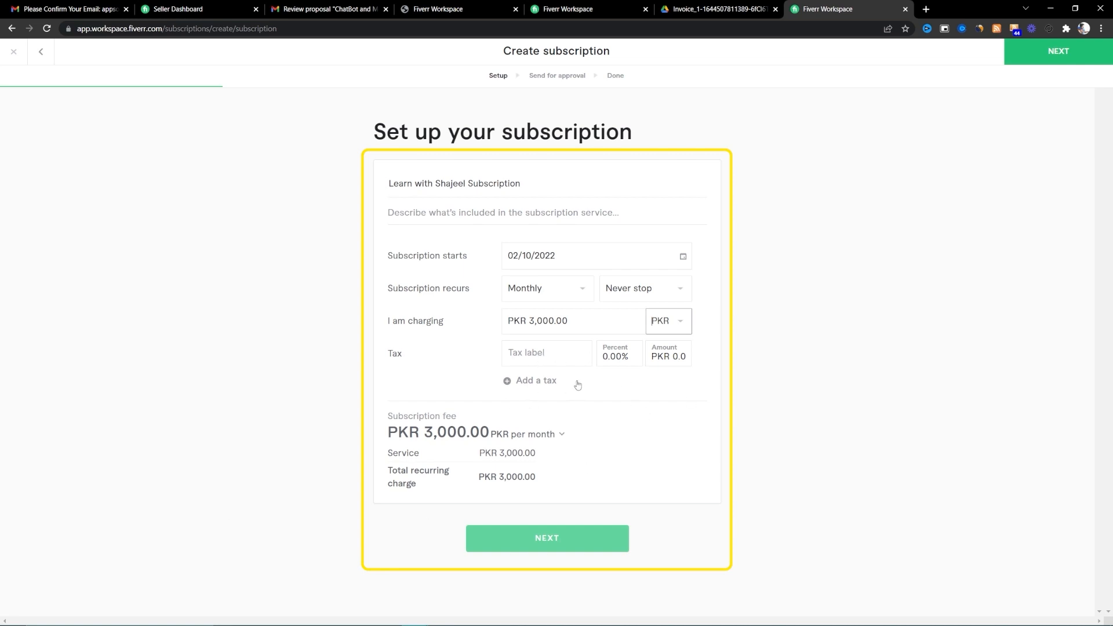
- Go past the tax field and send the subscription approval email to the client
click(619, 362)
click(548, 539)
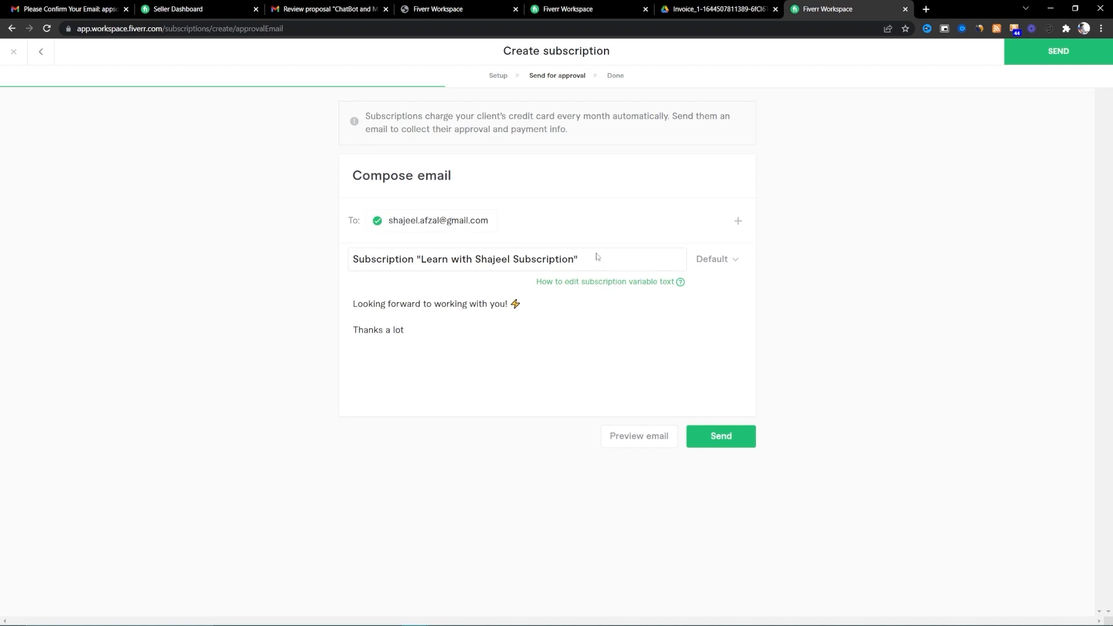
click(721, 439)
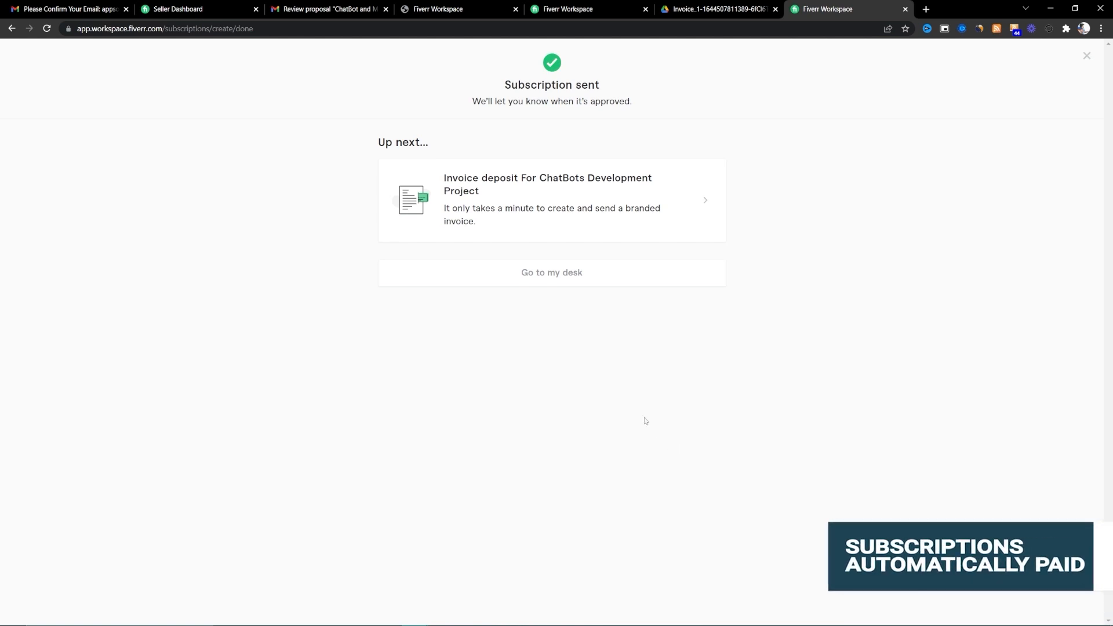
- Open the 'Review Project: Learn with Shajeel Subscription' email in Gmail and its approval page
click(325, 9)
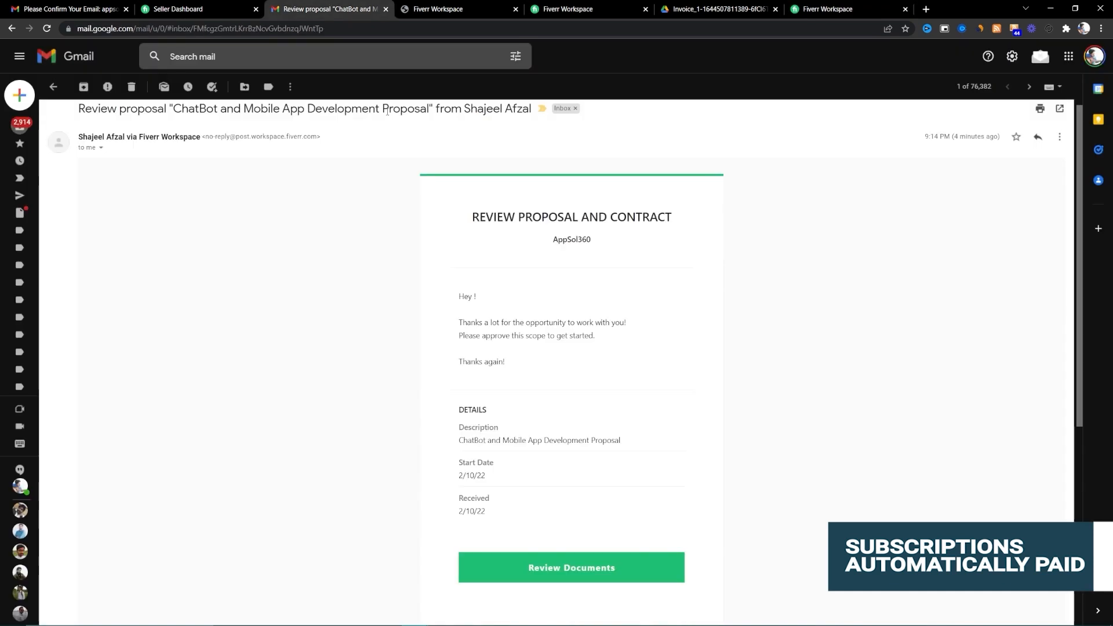
click(53, 86)
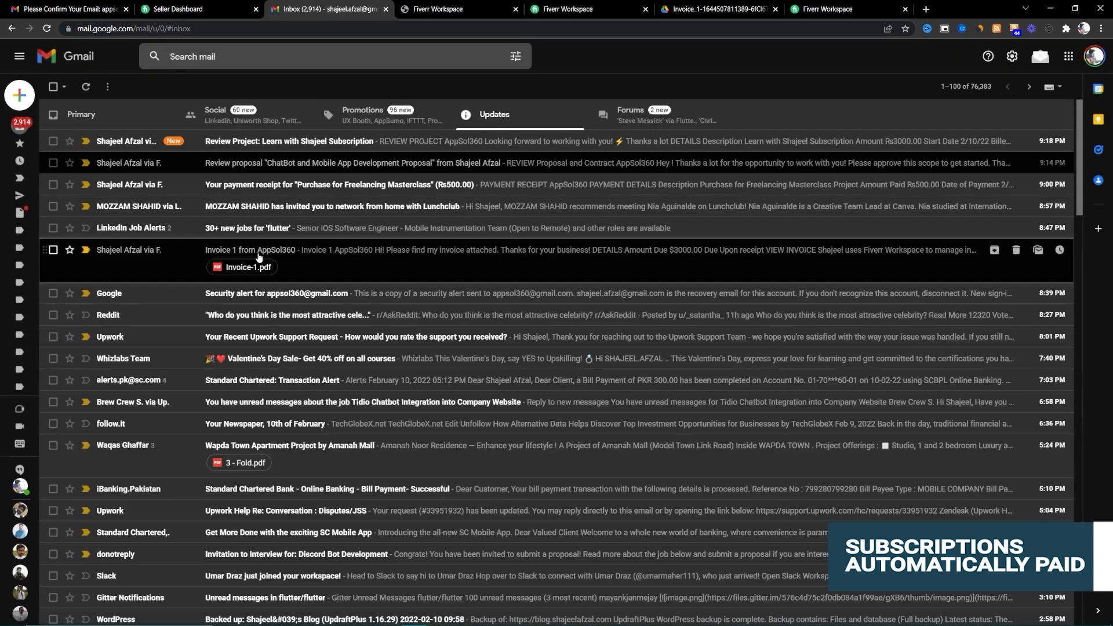
click(250, 142)
scroll(558, 480, down, 3)
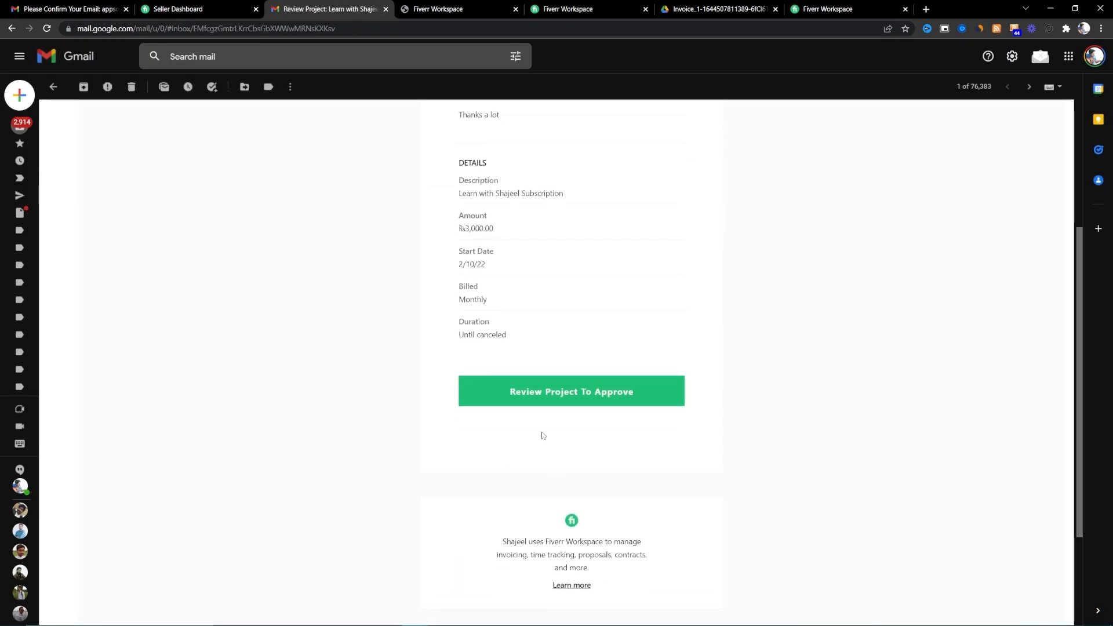
scroll(562, 402, up, 2)
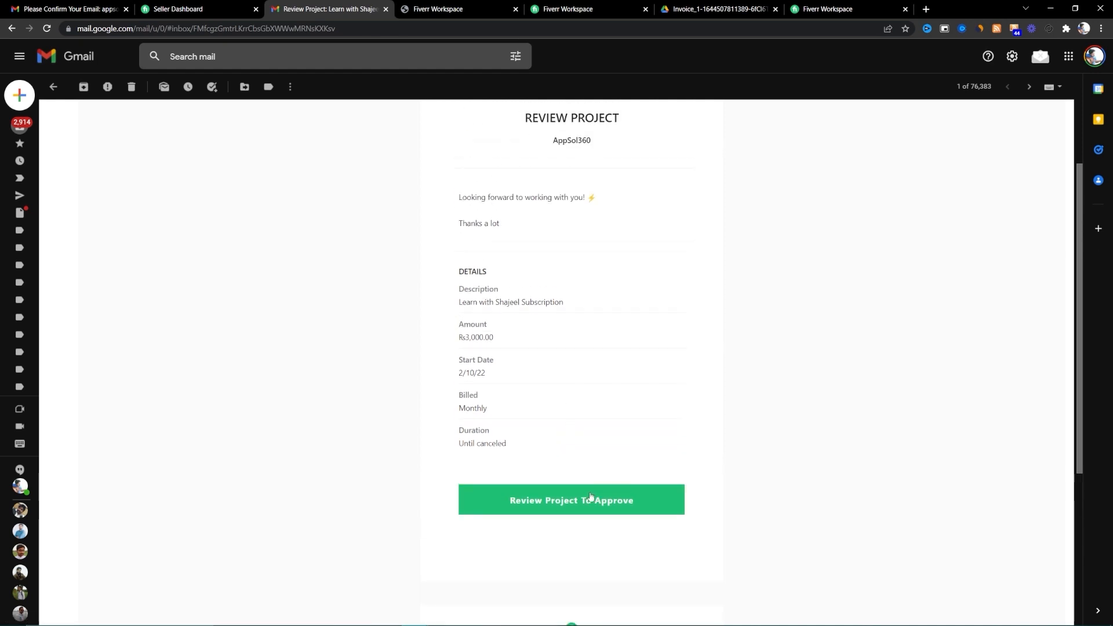
click(521, 500)
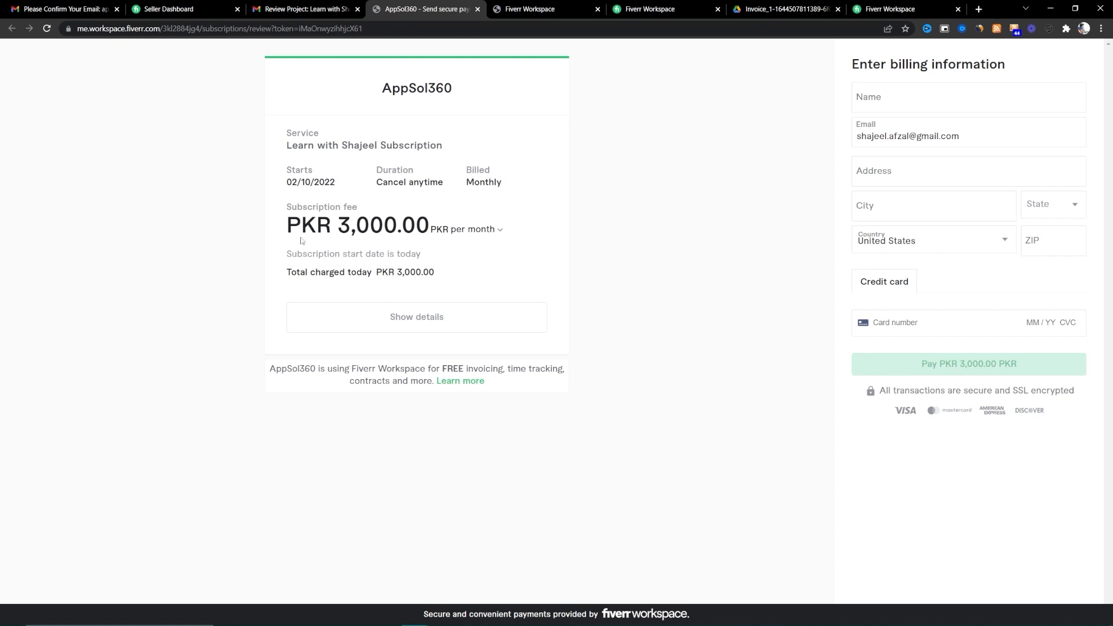
- Check the subscription name and PKR 3,000 monthly fee breakdown, then browse the open tabs
drag(292, 146, 488, 150)
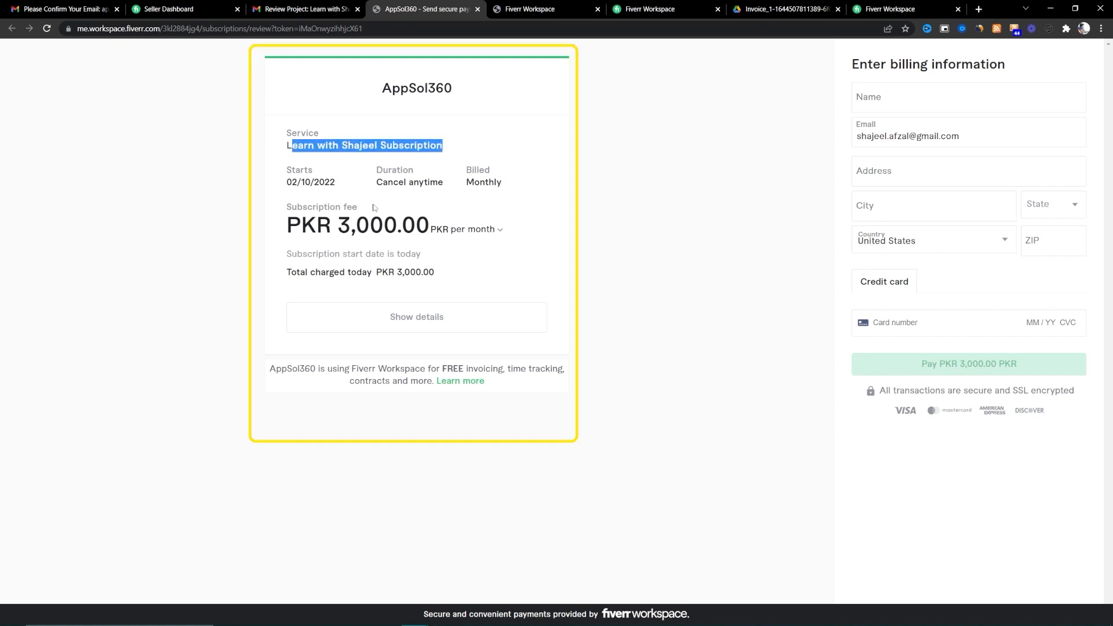
click(467, 323)
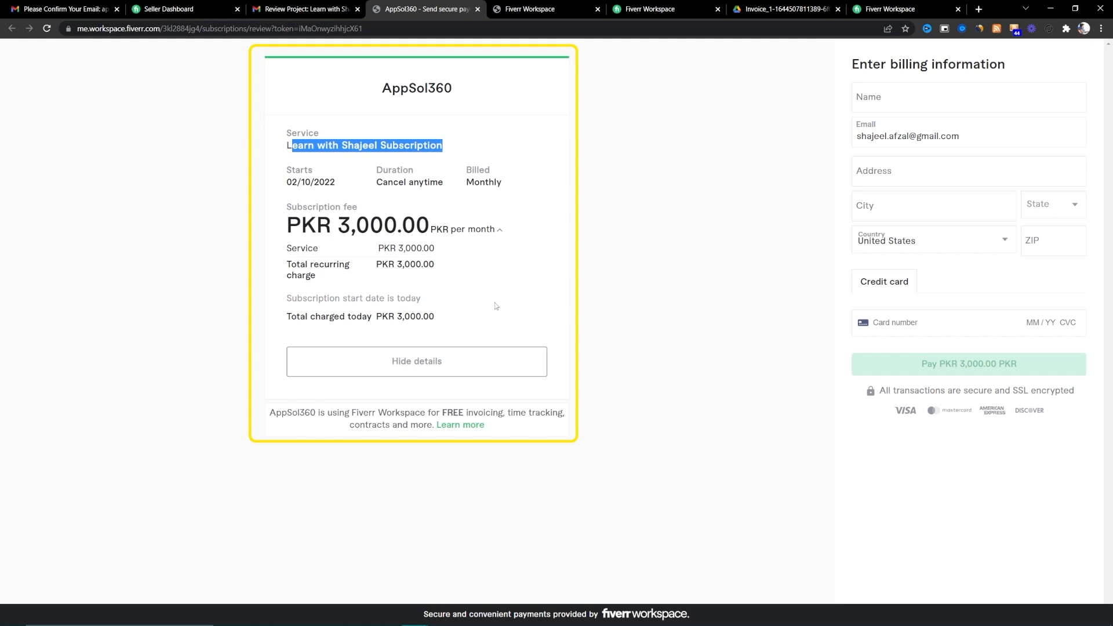
click(307, 8)
click(211, 3)
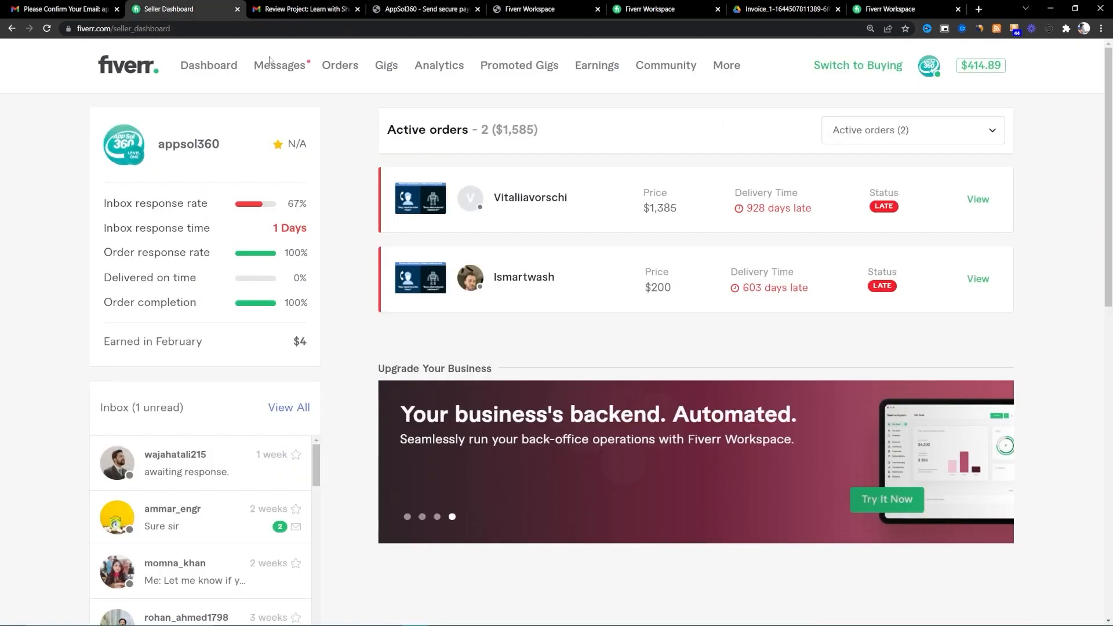
click(417, 7)
click(511, 2)
click(465, 3)
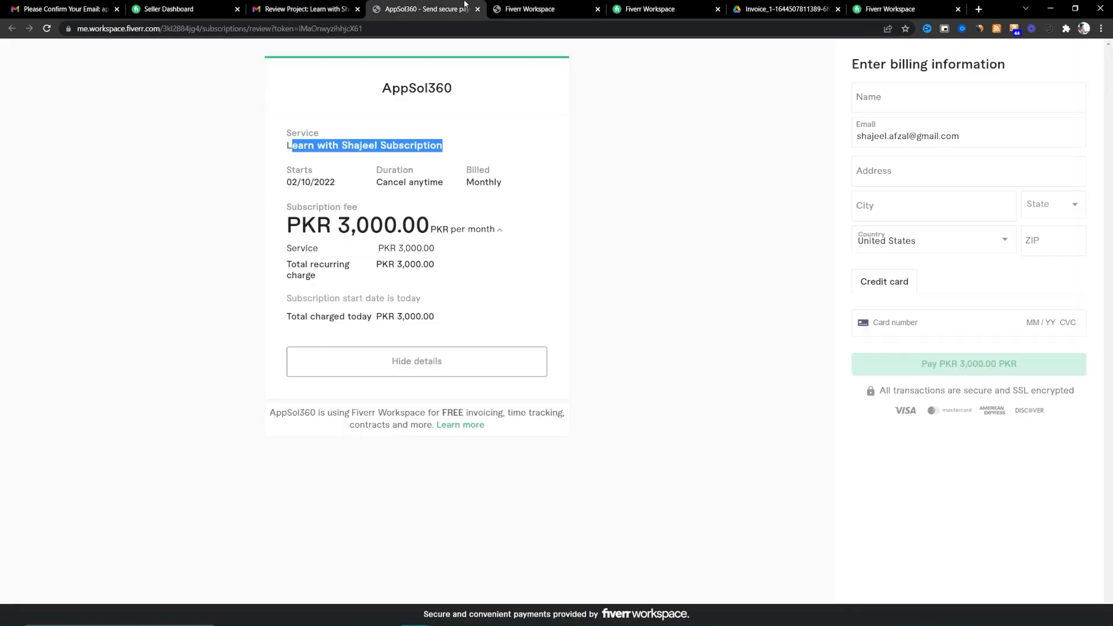
- Glance at the contract and invoice tabs, then return to the Subscriptions list
click(545, 7)
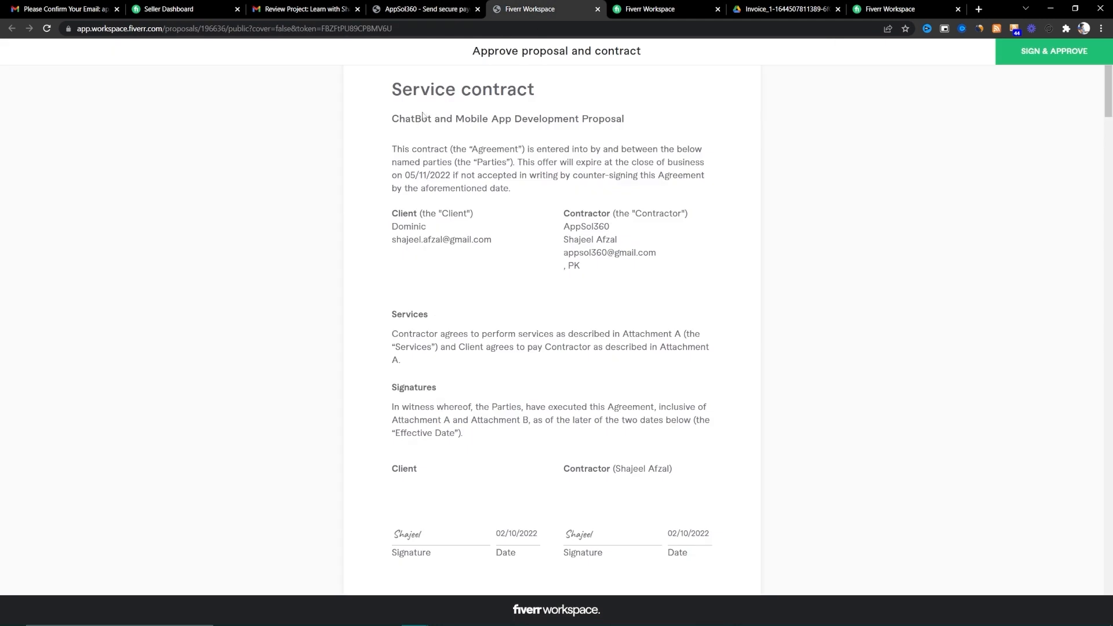
scroll(548, 46, up, 2)
click(661, 8)
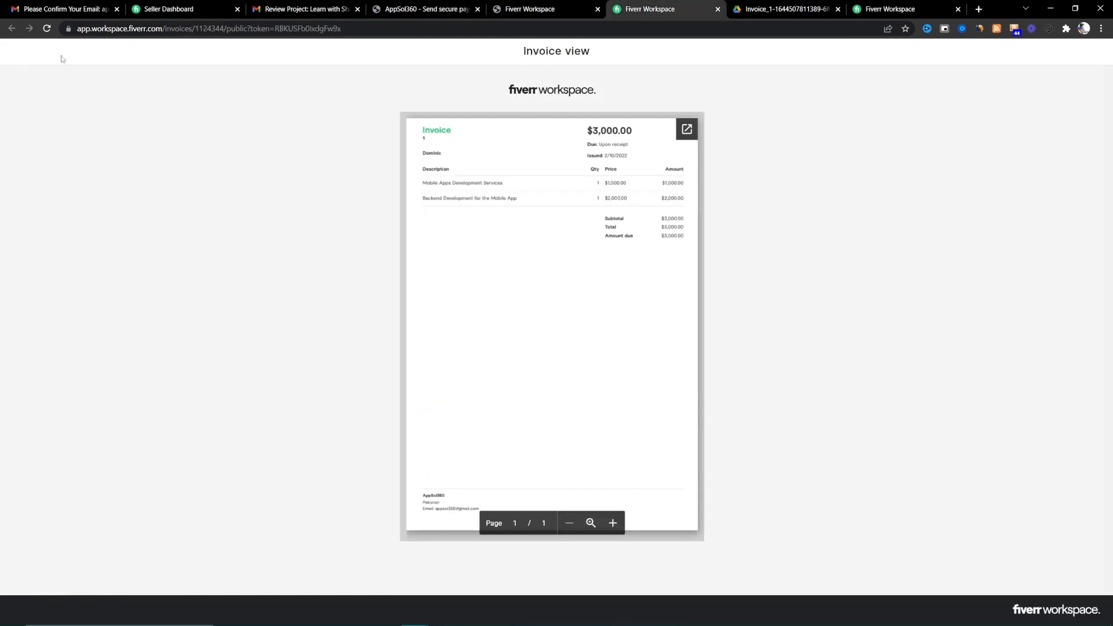
click(377, 10)
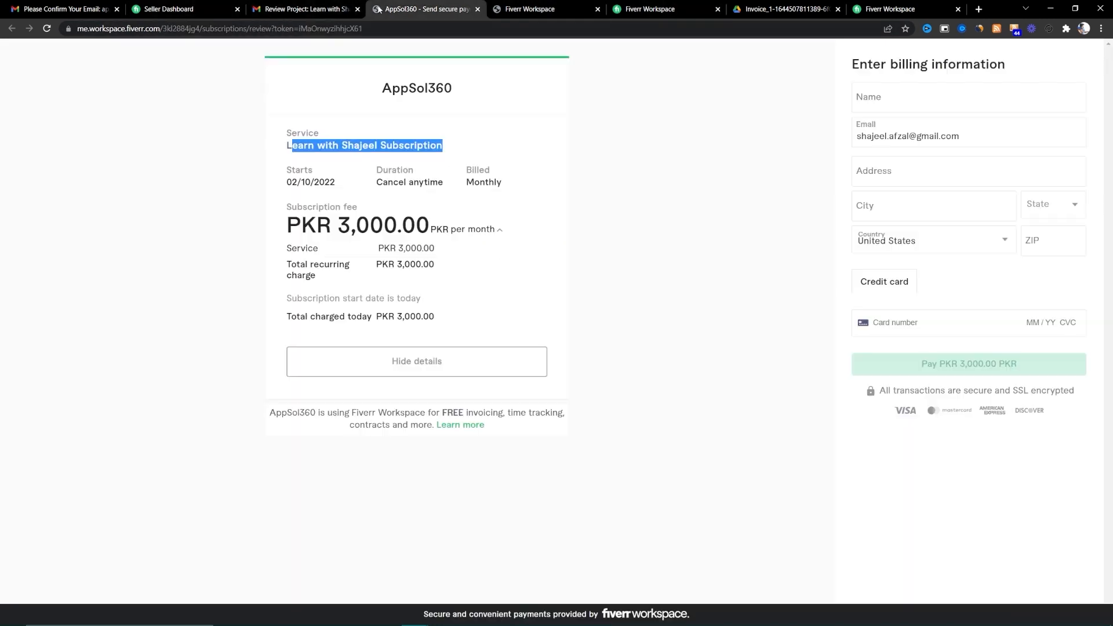
click(494, 13)
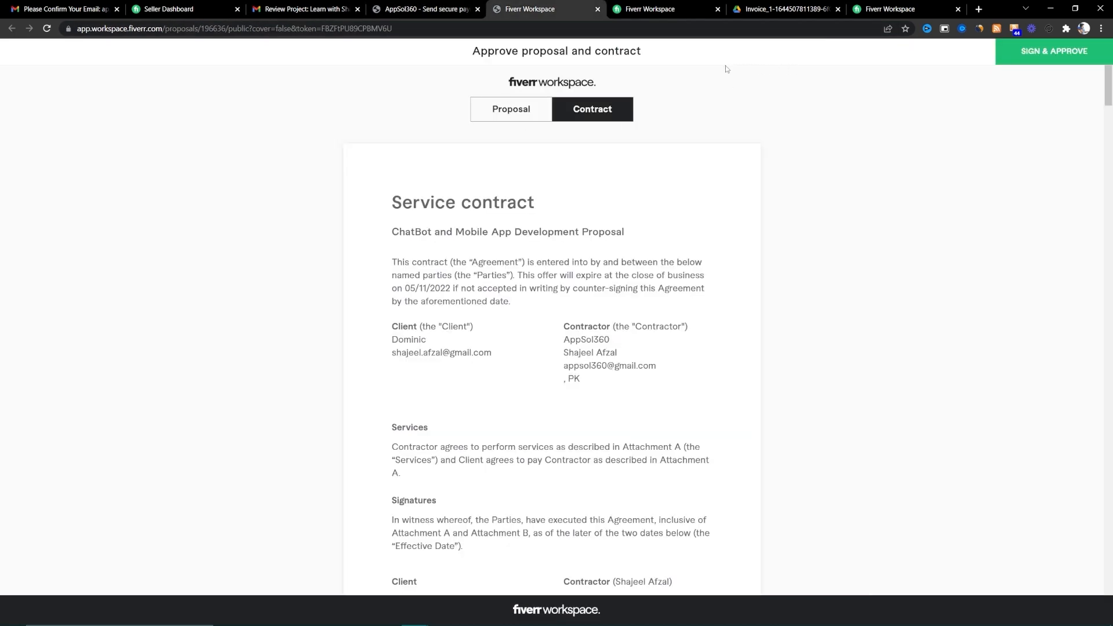
click(901, 7)
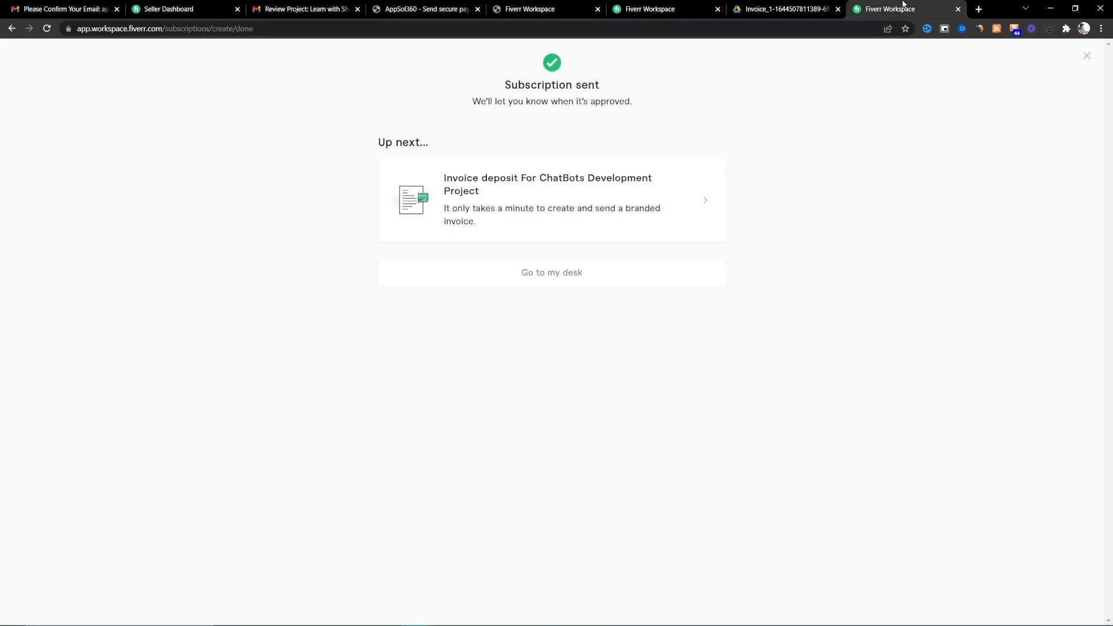
click(12, 29)
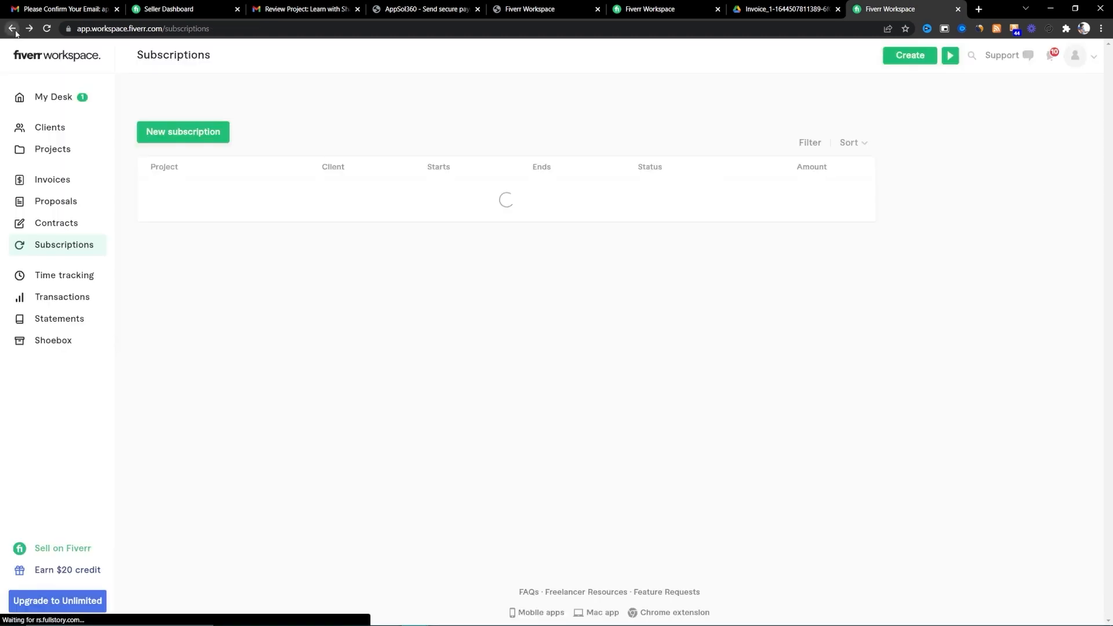
- Scroll through Time tracking, then view Transactions with PKR 500.00 revenue and PKR 67.23 fee
click(90, 278)
scroll(296, 437, down, 1)
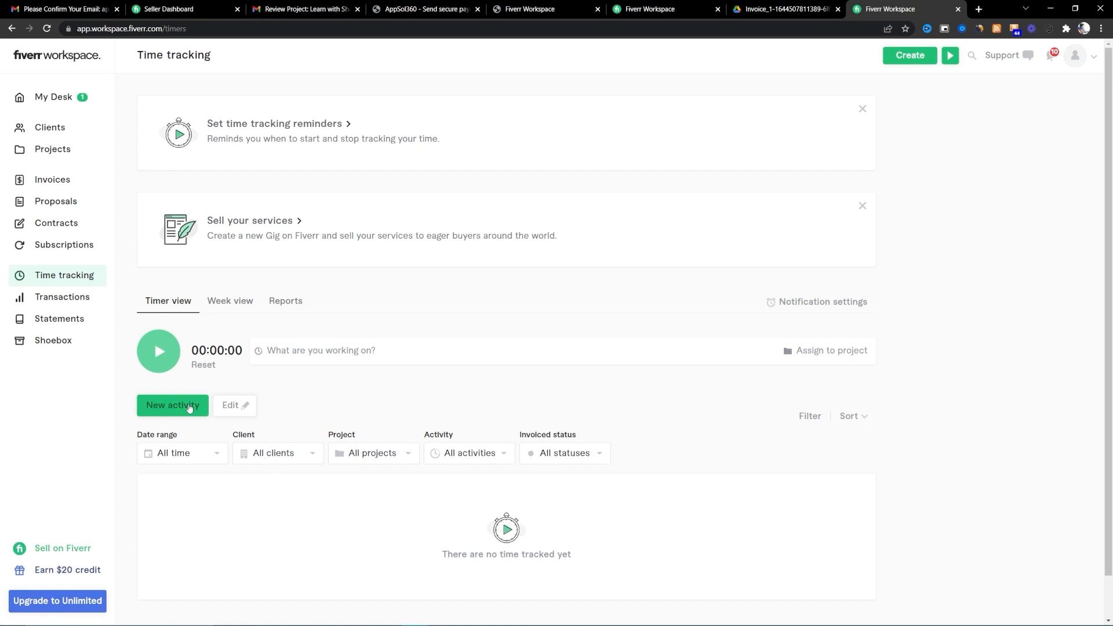
click(81, 297)
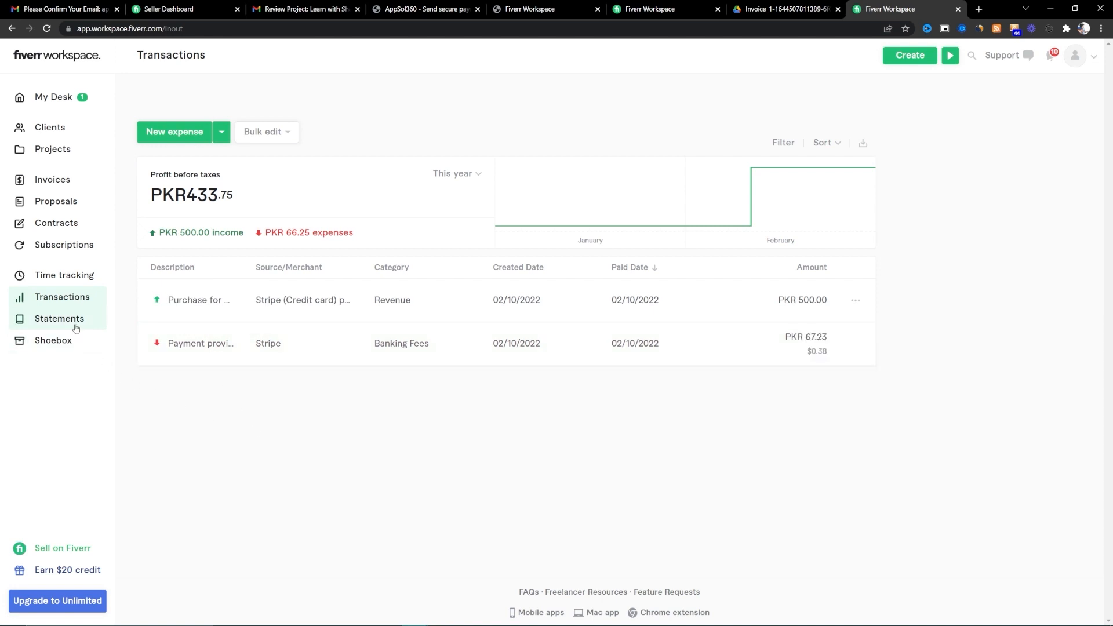
- Review the February Income Statement's revenue, banking fees and totals, then go to the empty Shoebox
click(58, 318)
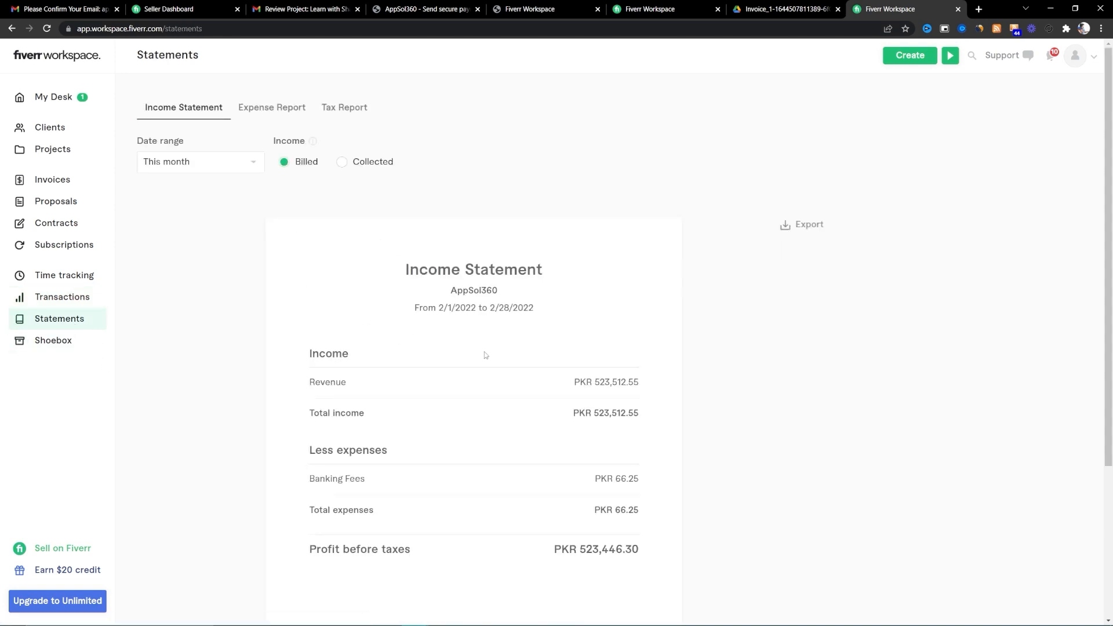
scroll(536, 422, down, 3)
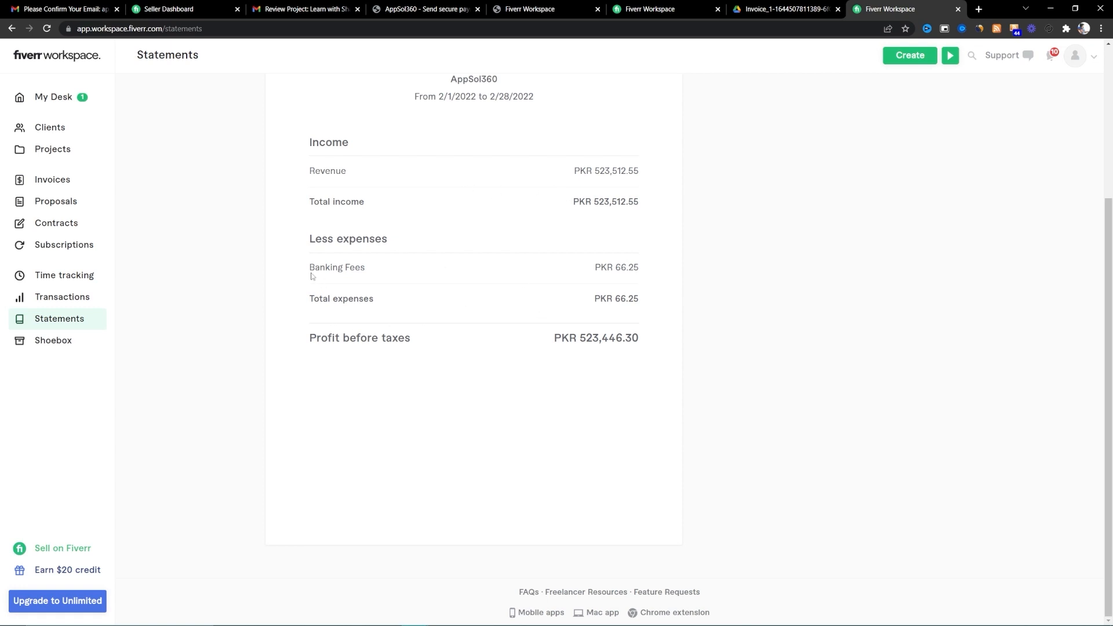
drag(311, 276, 384, 273)
drag(311, 299, 422, 310)
drag(311, 171, 348, 172)
drag(563, 206, 626, 203)
click(71, 342)
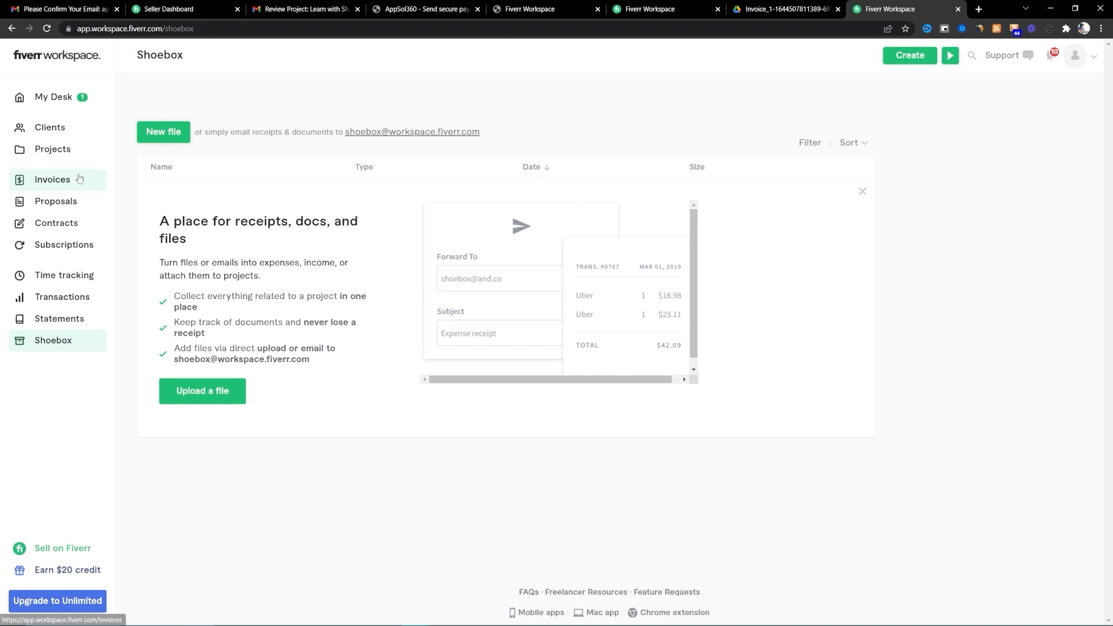
- Check the ChatBot proposal is Pending Payment, then go back to My Desk
click(76, 201)
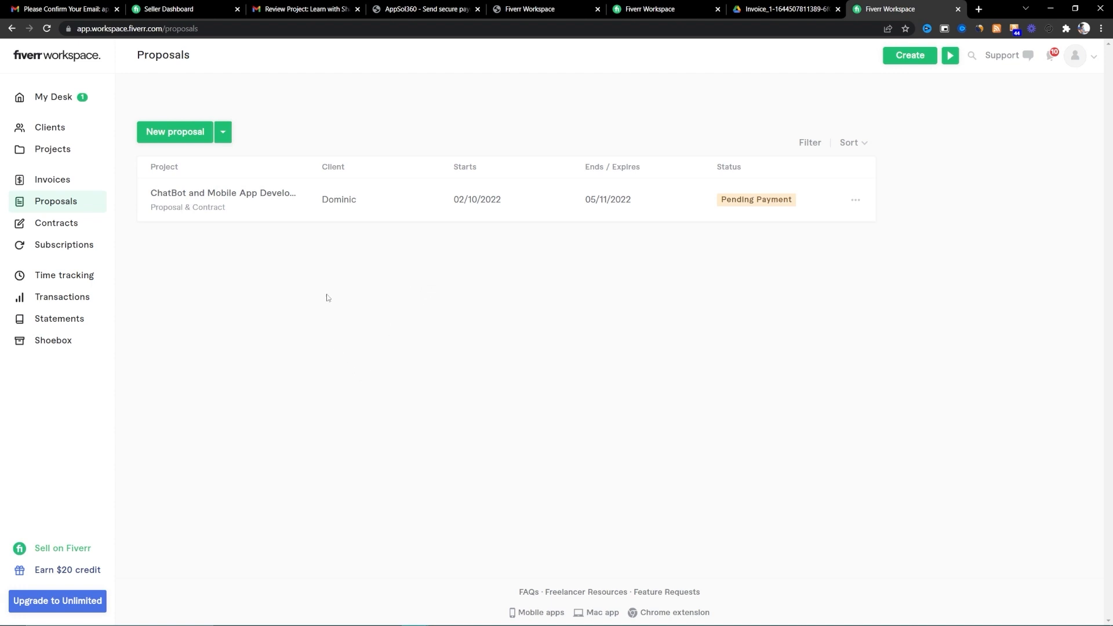
click(73, 104)
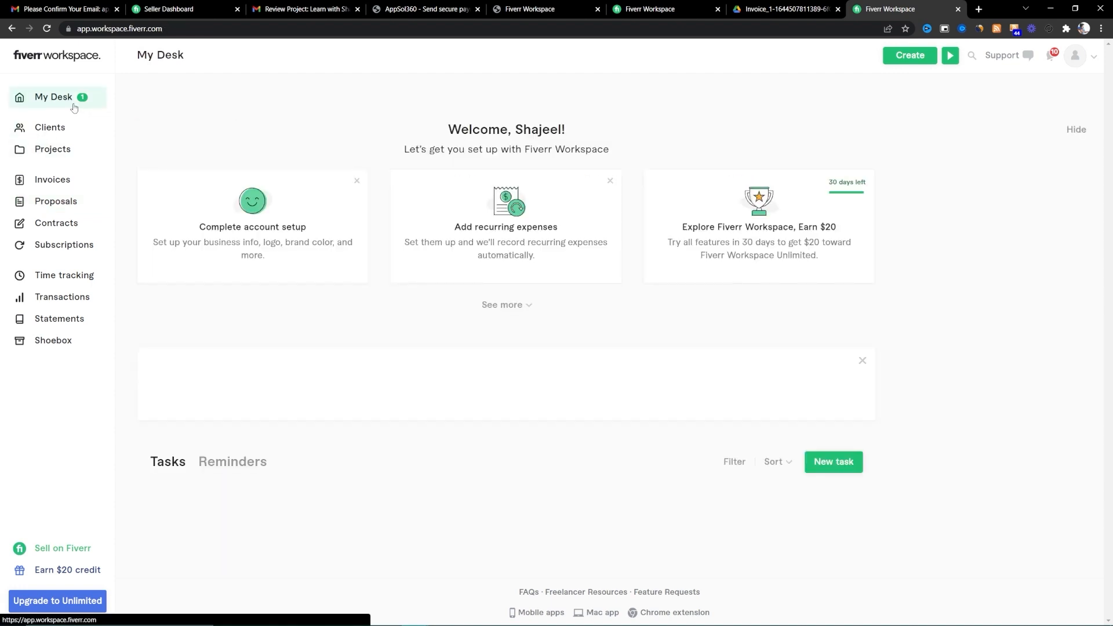